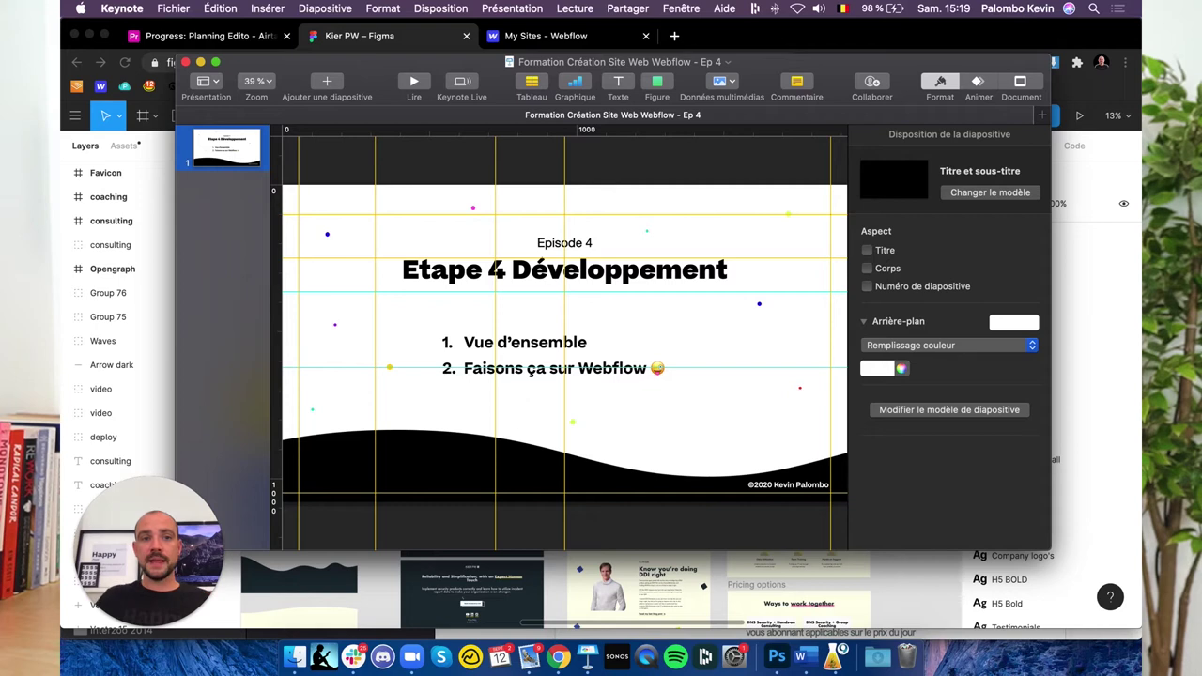
Close Keynote and zoom the Figma canvas to 50% on the HOME frame's 'DDI evolved' hero.
click(185, 62)
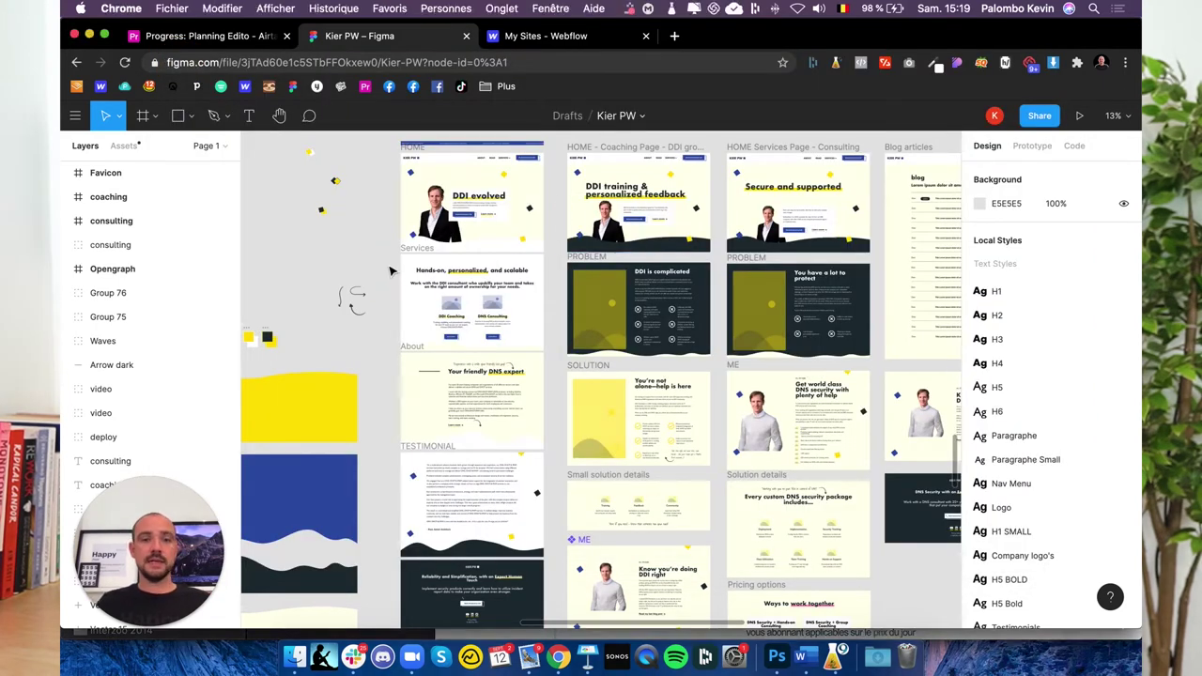
scroll(383, 262, up, 3)
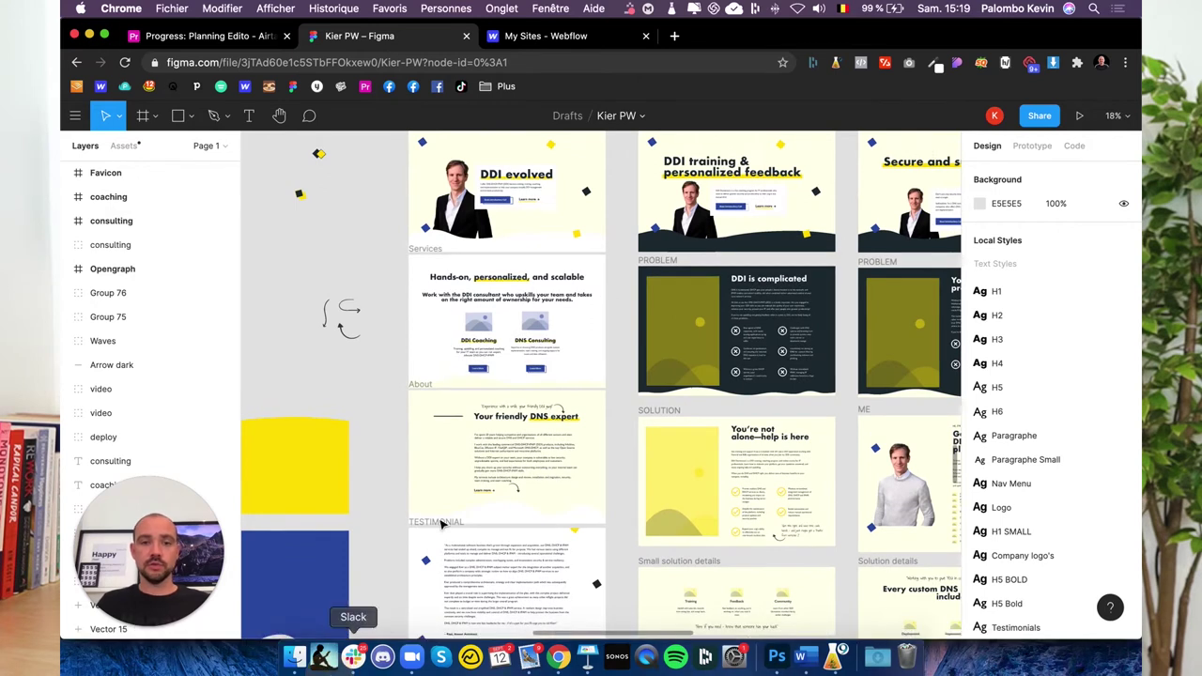
scroll(441, 524, up, 3)
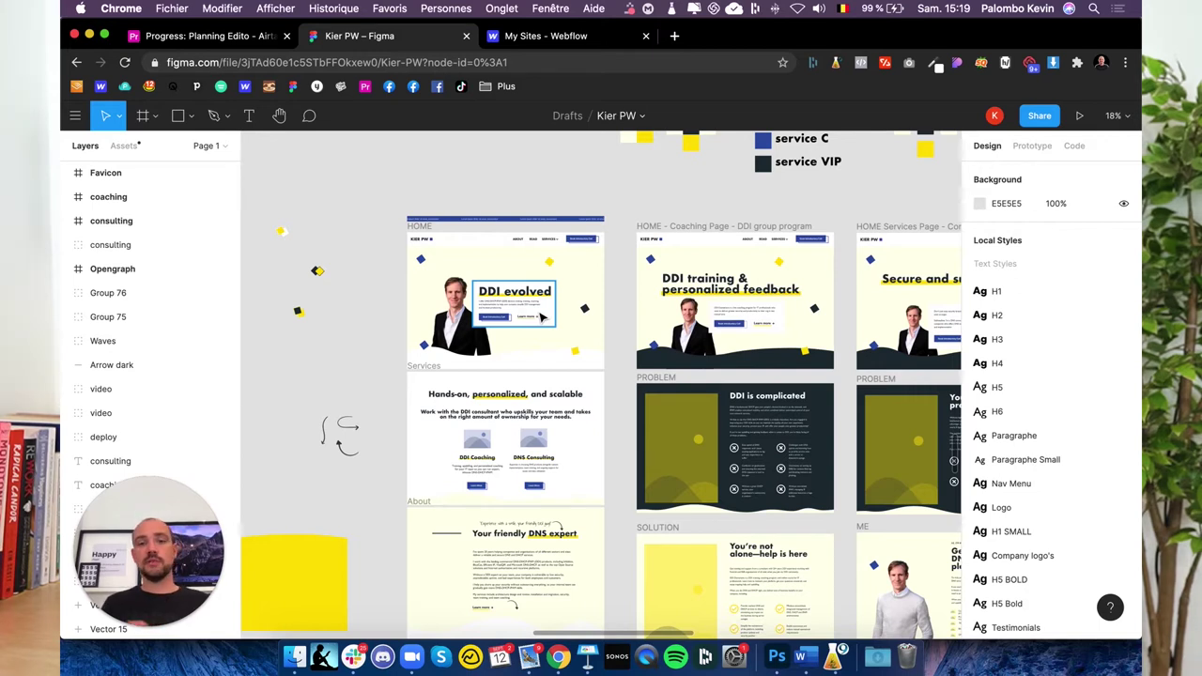
scroll(518, 255, up, 5)
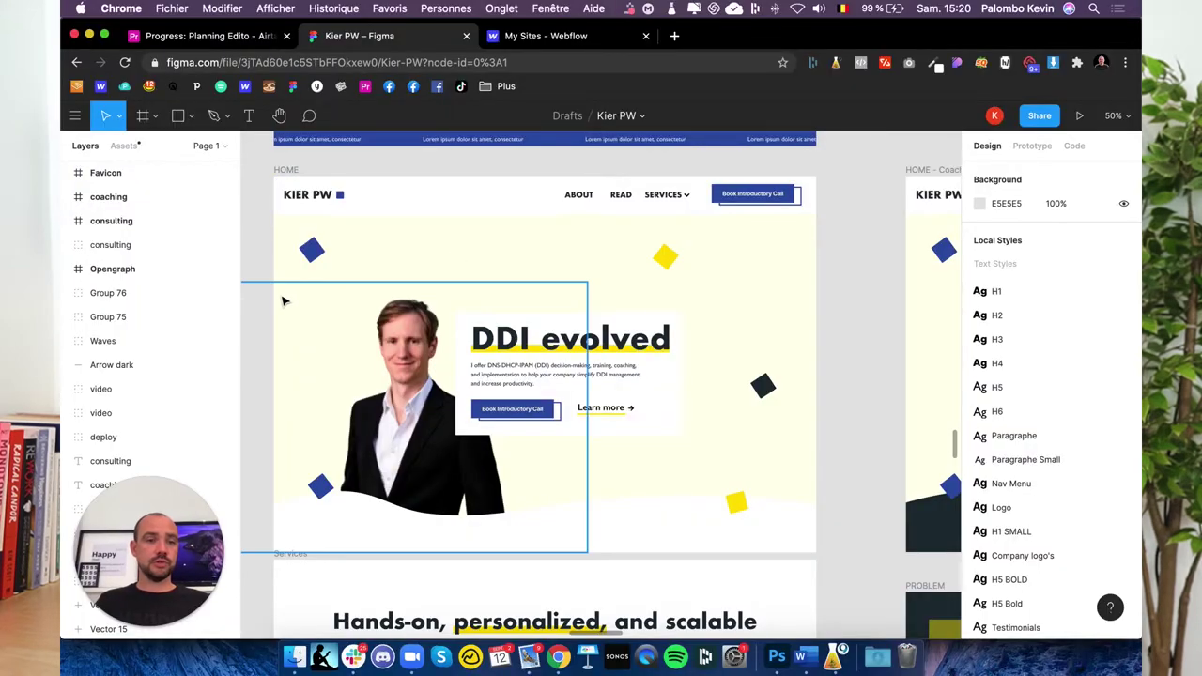
Scroll down the HOME frame past the hero to the DDI Coaching and DNS Consulting service cards.
scroll(281, 264, down, 2)
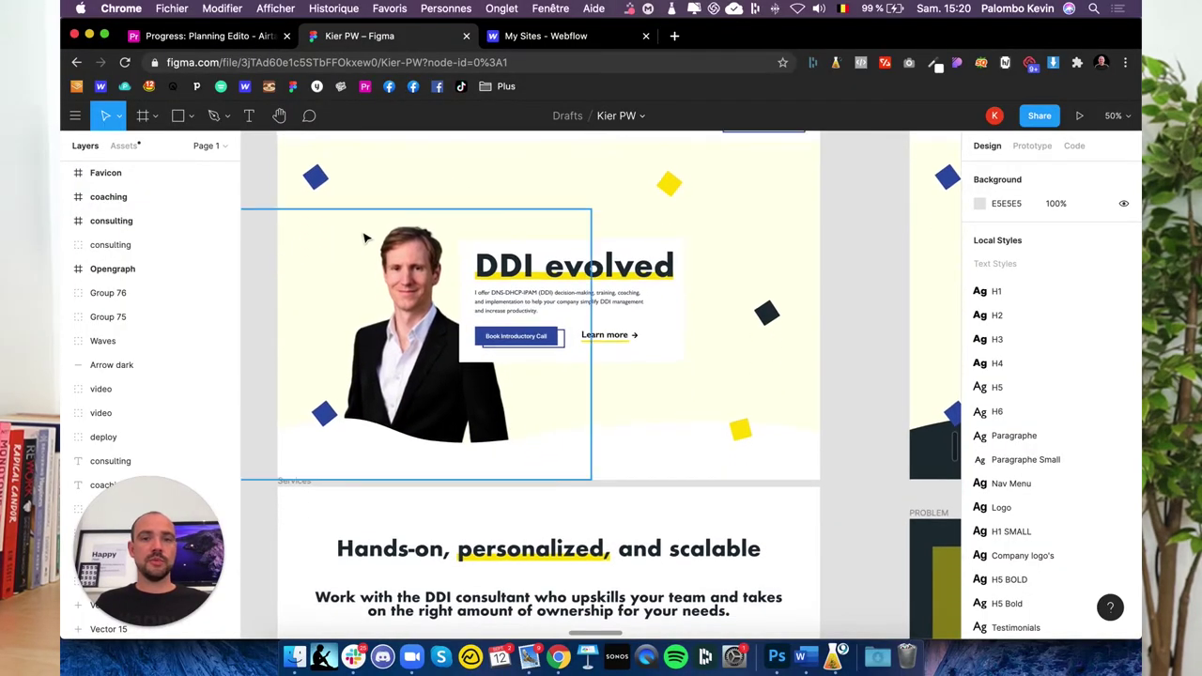
scroll(380, 289, right, 2)
scroll(380, 289, left, 2)
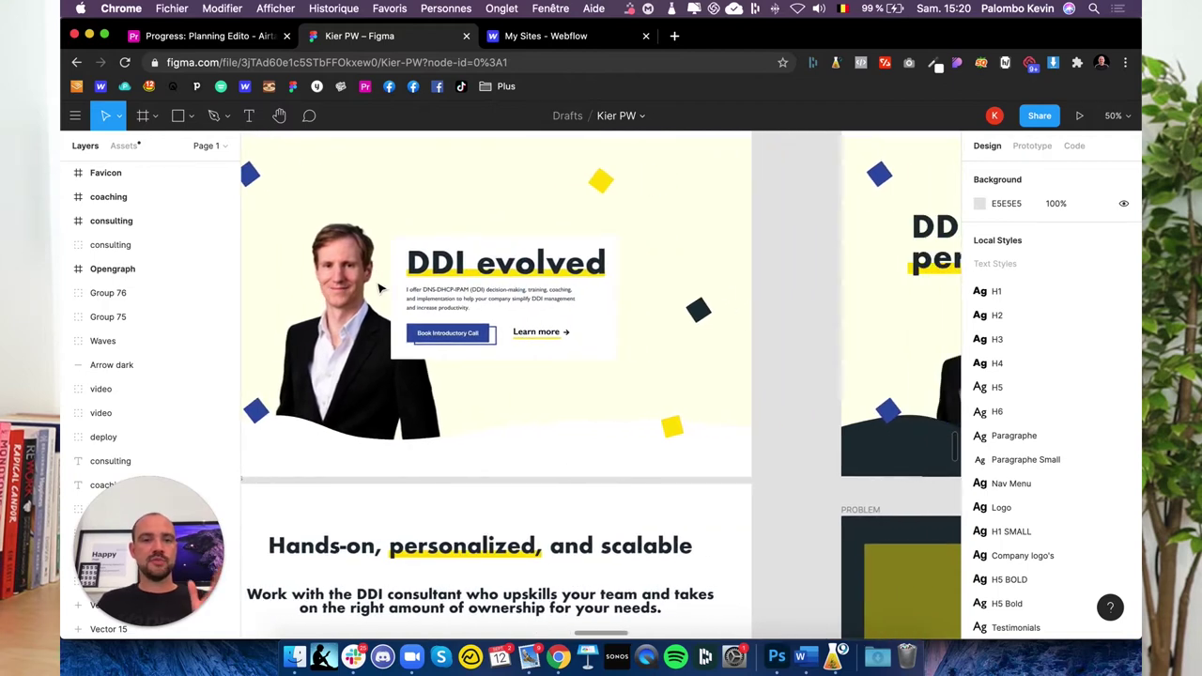
scroll(380, 289, down, 5)
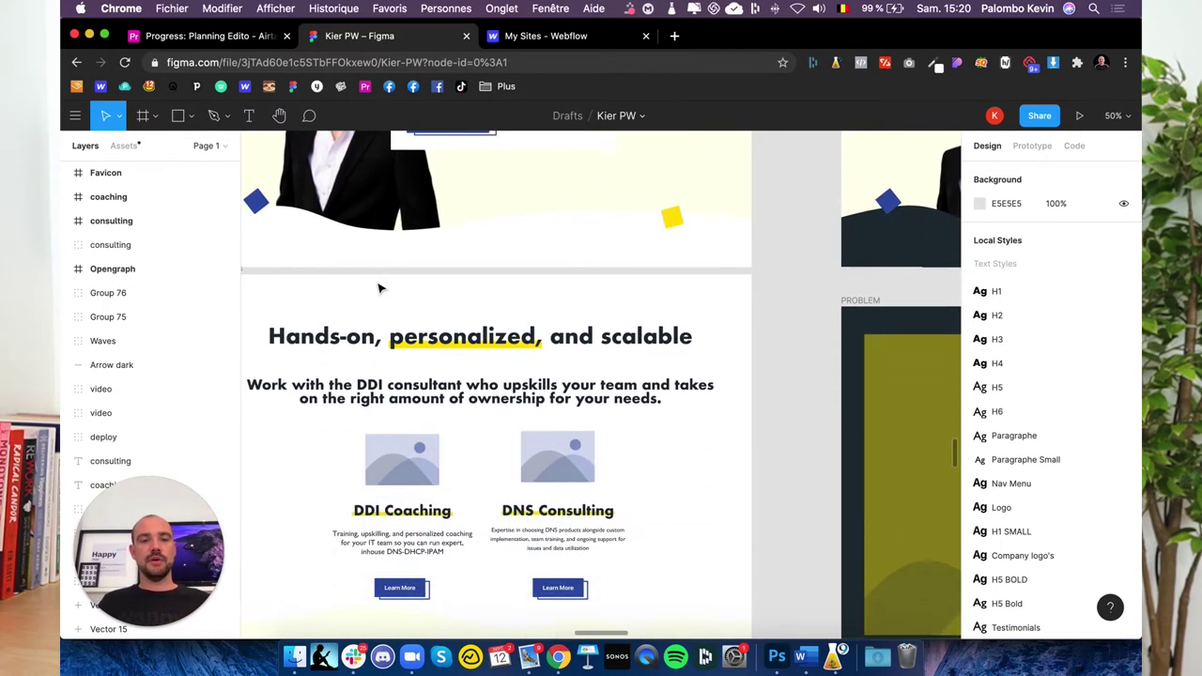
scroll(379, 290, down, 3)
scroll(380, 288, left, 3)
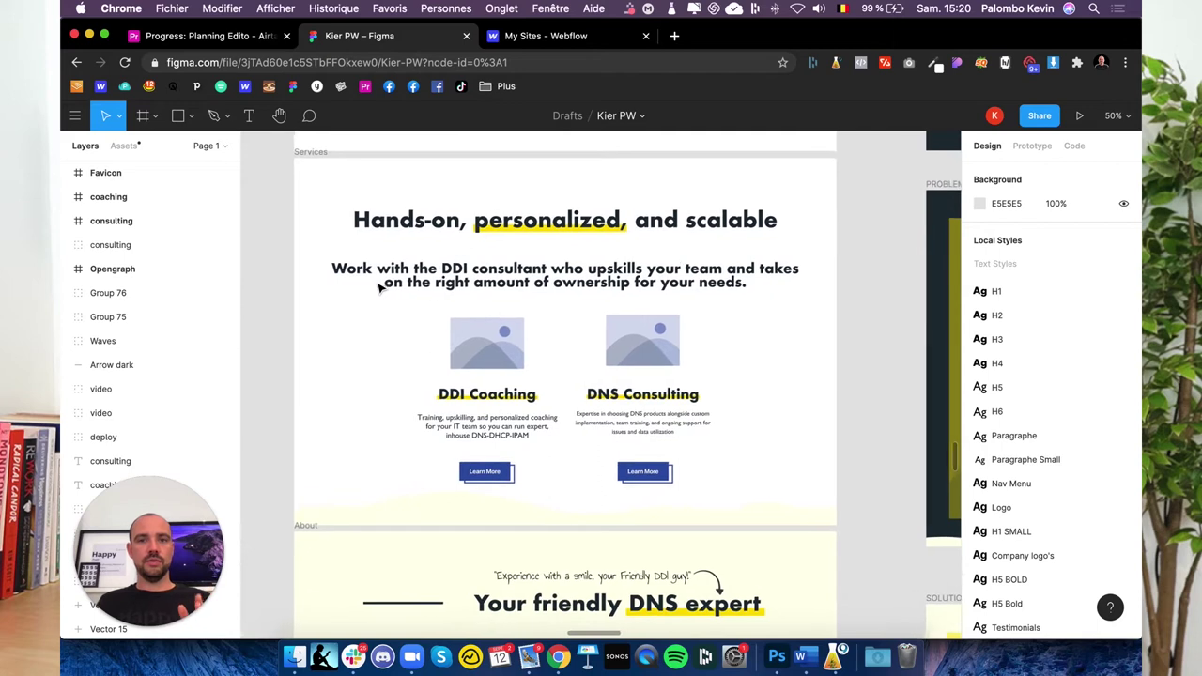
scroll(380, 289, down, 1)
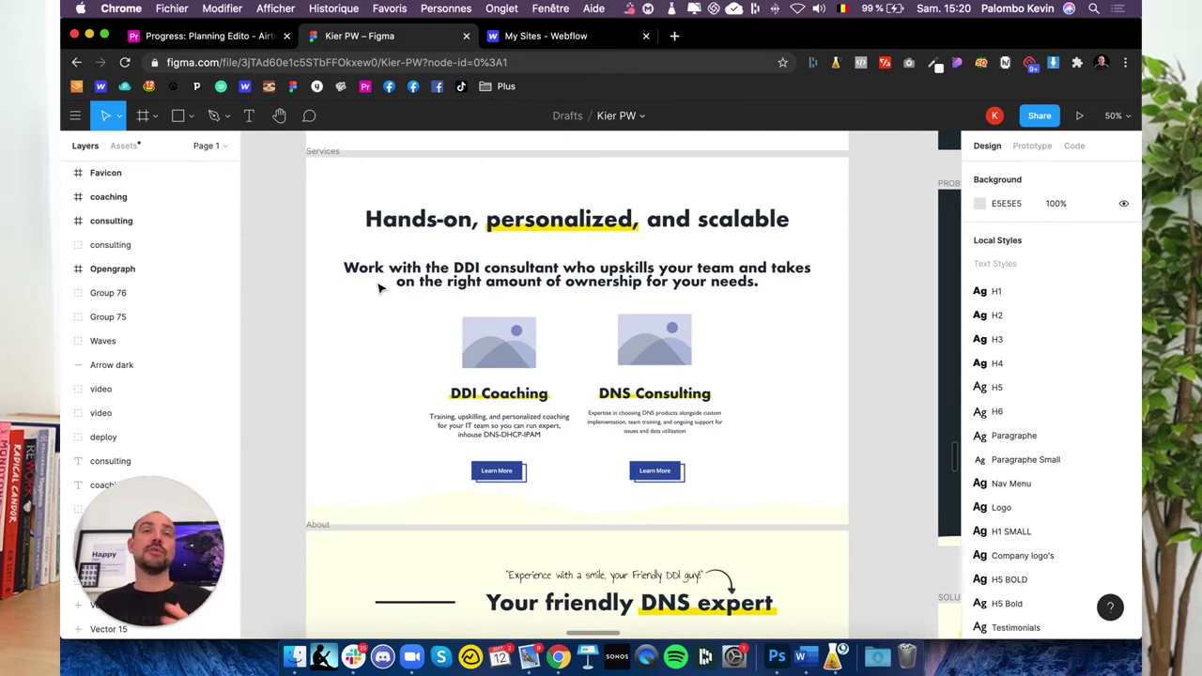
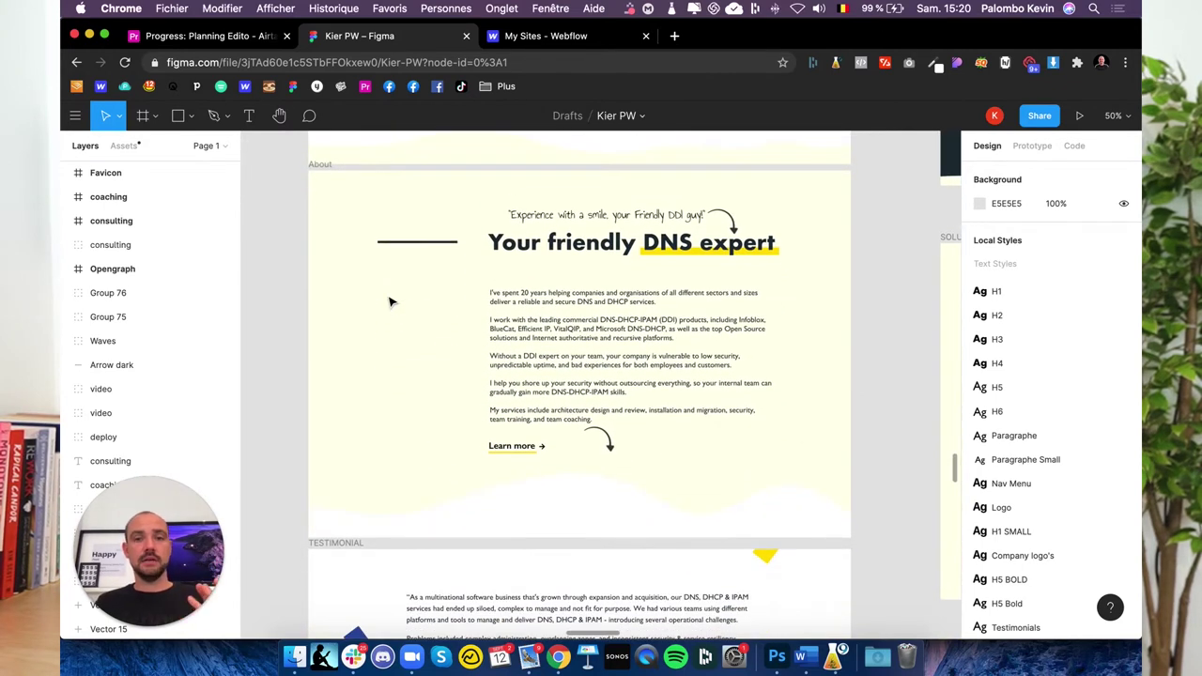
Switch to the Webflow projects dashboard and look over the project list.
scroll(392, 302, right, 1)
scroll(392, 302, down, 2)
scroll(391, 302, down, 3)
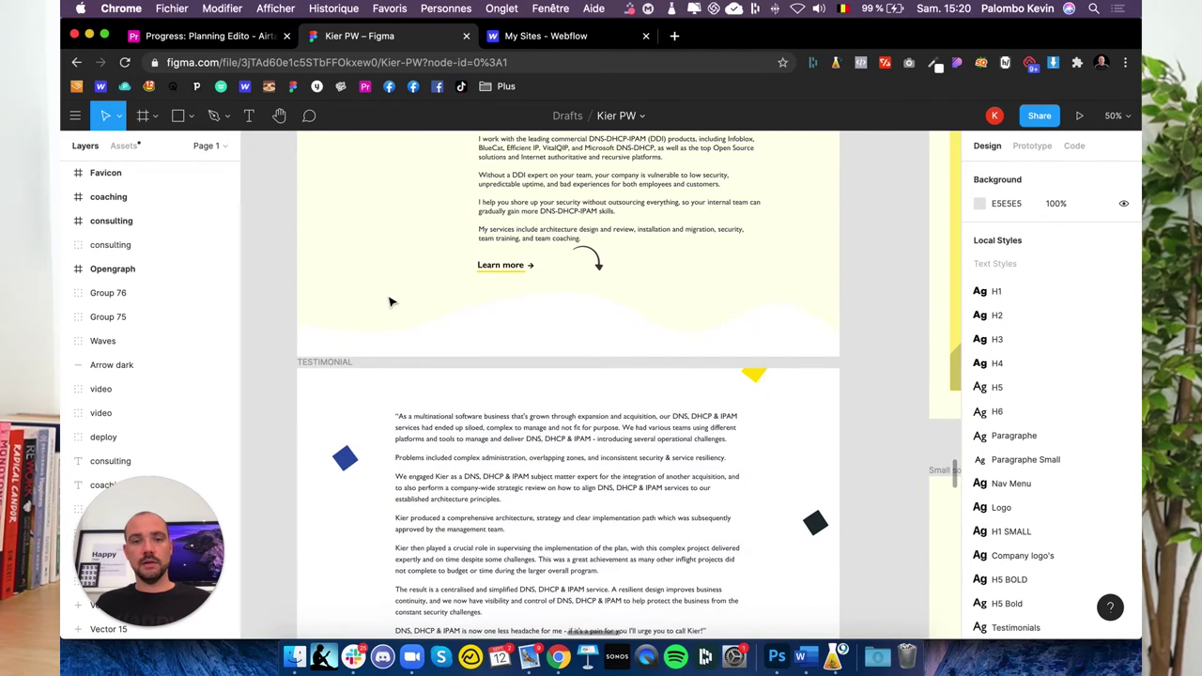
scroll(391, 302, down, 2)
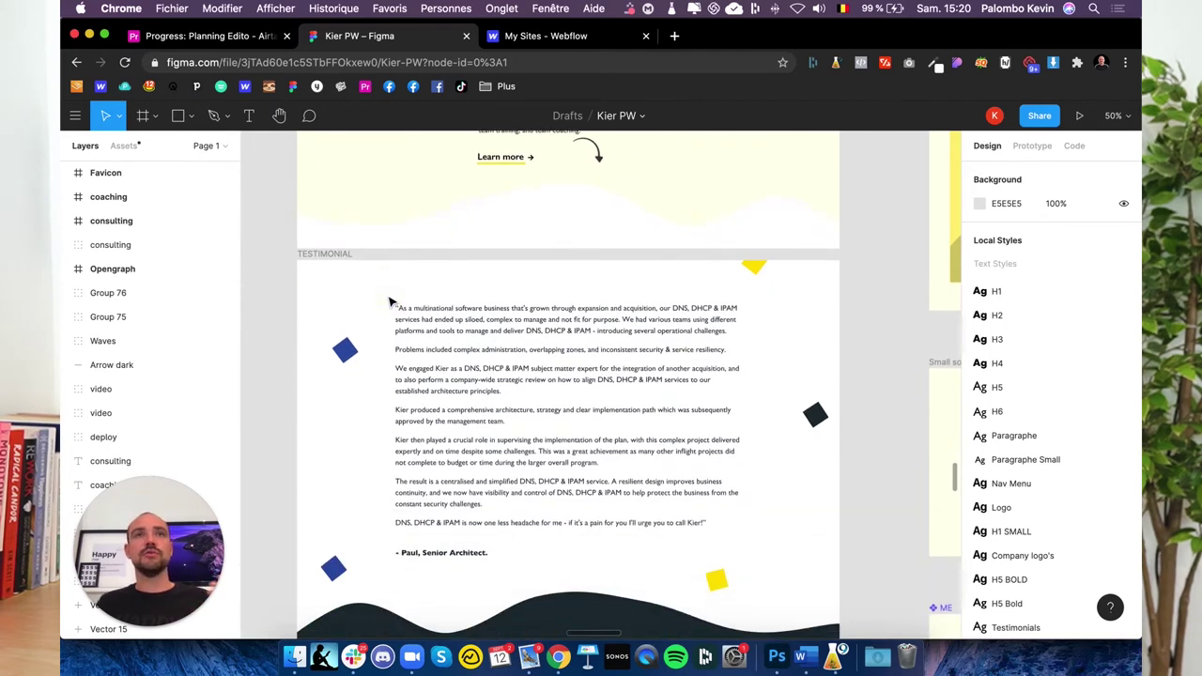
scroll(392, 301, up, 1)
scroll(392, 302, up, 7)
scroll(392, 301, up, 6)
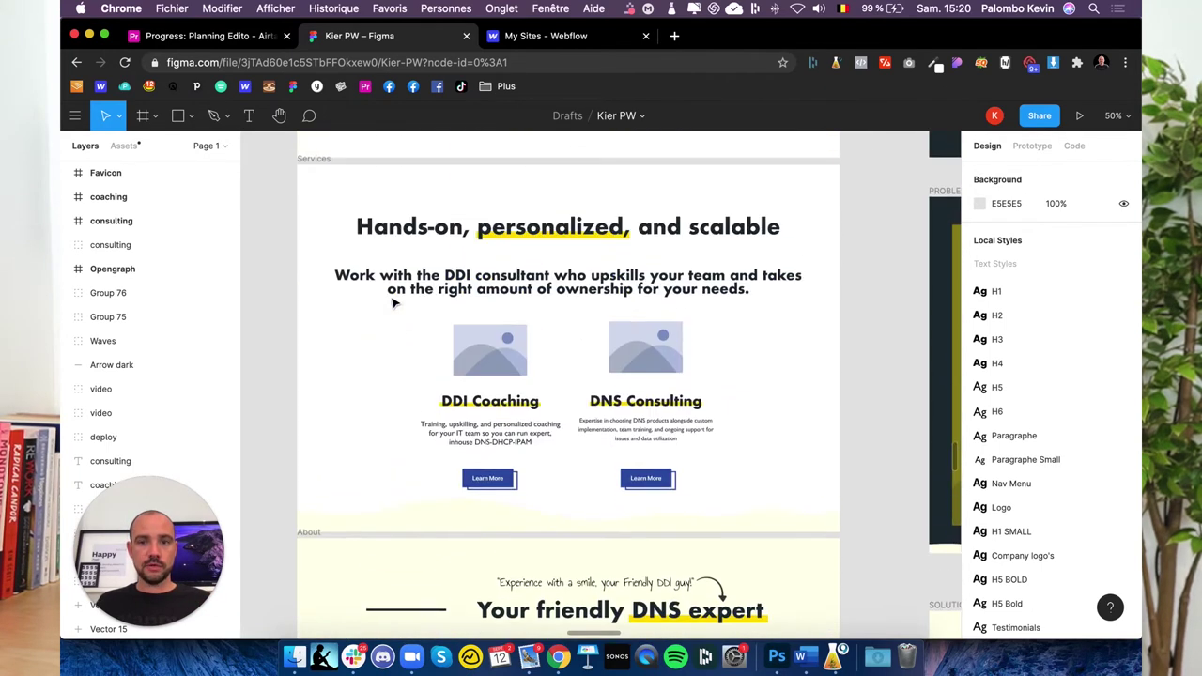
scroll(394, 303, up, 7)
scroll(395, 302, up, 3)
scroll(394, 303, up, 1)
scroll(395, 302, up, 2)
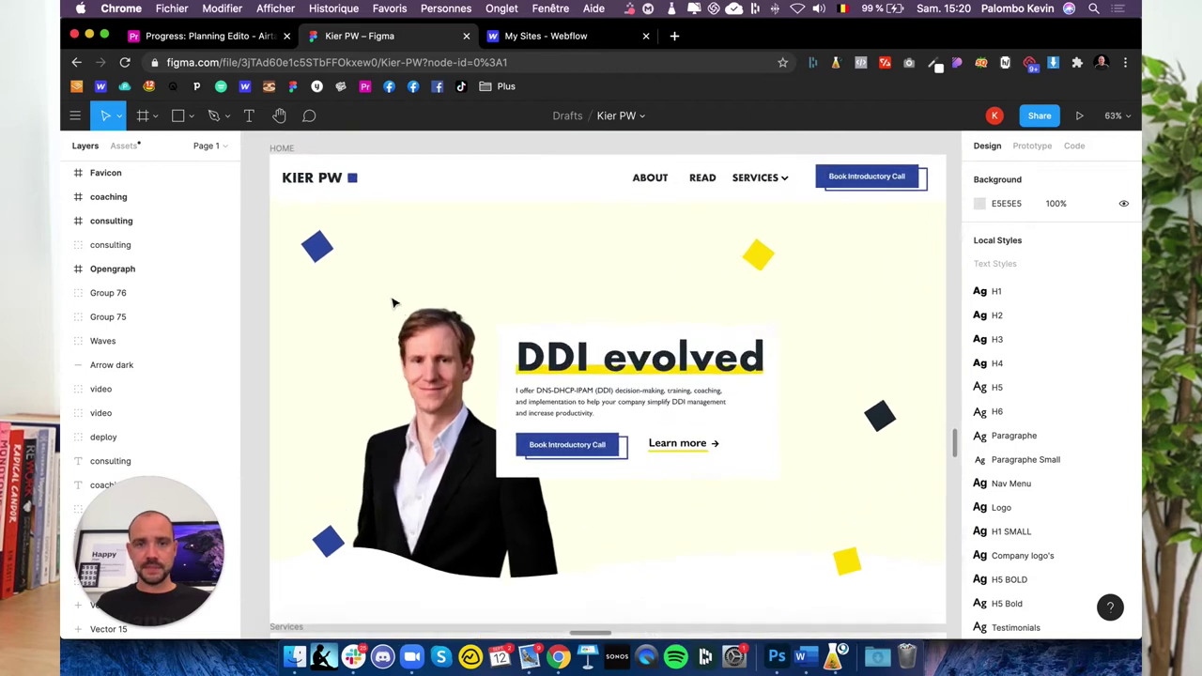
click(537, 38)
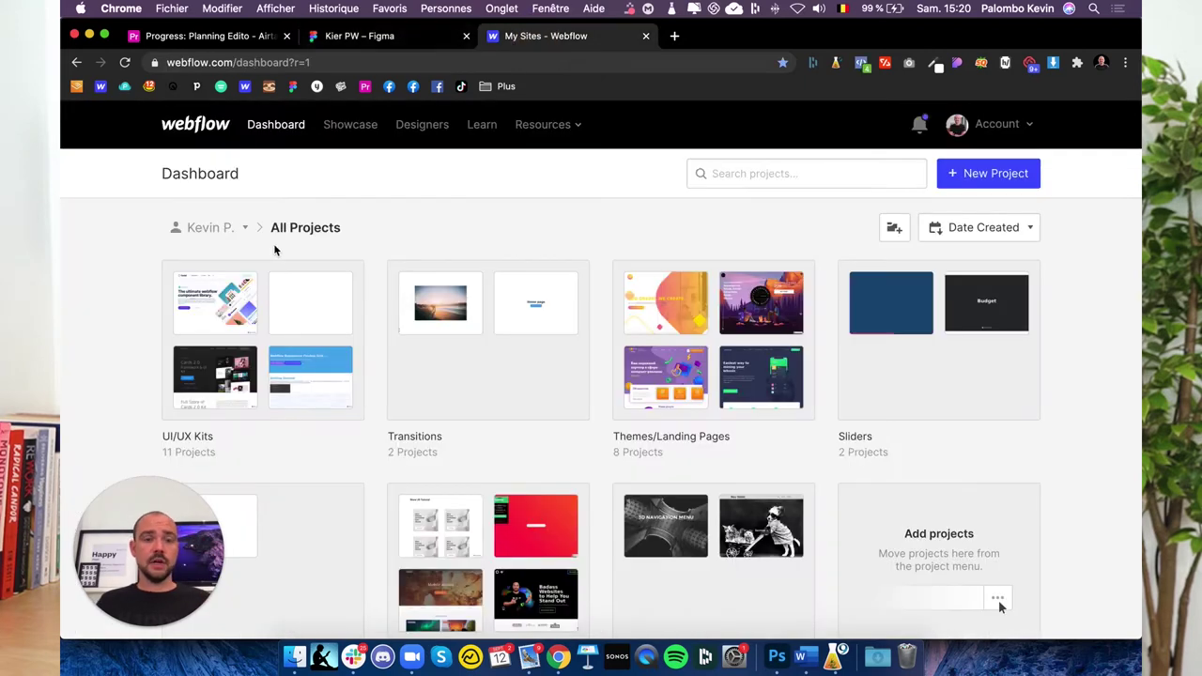
scroll(150, 282, down, 3)
scroll(150, 282, down, 1)
scroll(151, 281, down, 2)
scroll(150, 282, down, 3)
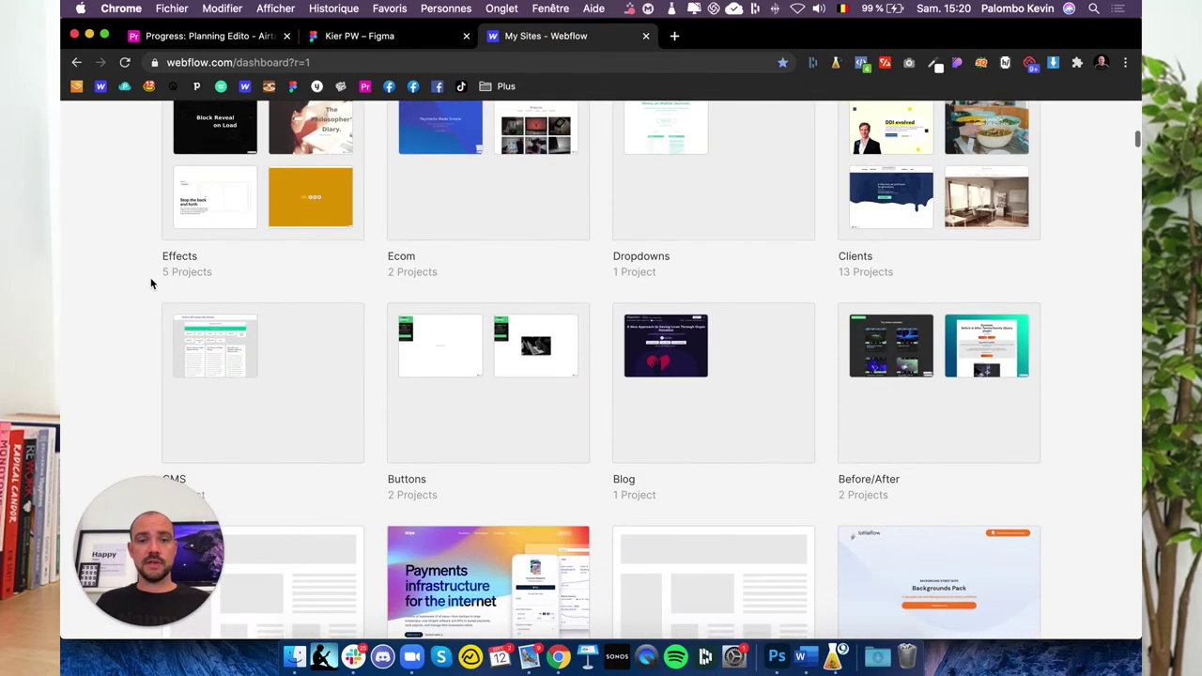
scroll(150, 282, up, 1)
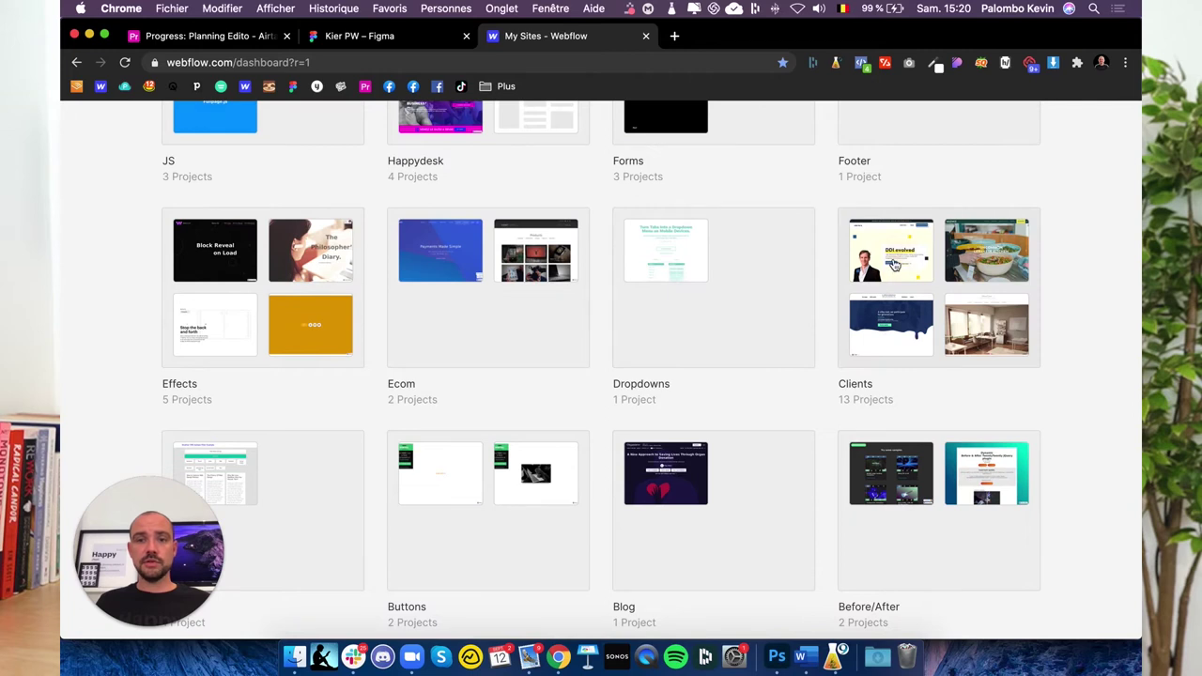
In the Clients folder, choose Duplicate for the Copy of Kier PW project.
click(894, 265)
scroll(455, 345, up, 3)
scroll(456, 345, up, 3)
scroll(455, 345, up, 3)
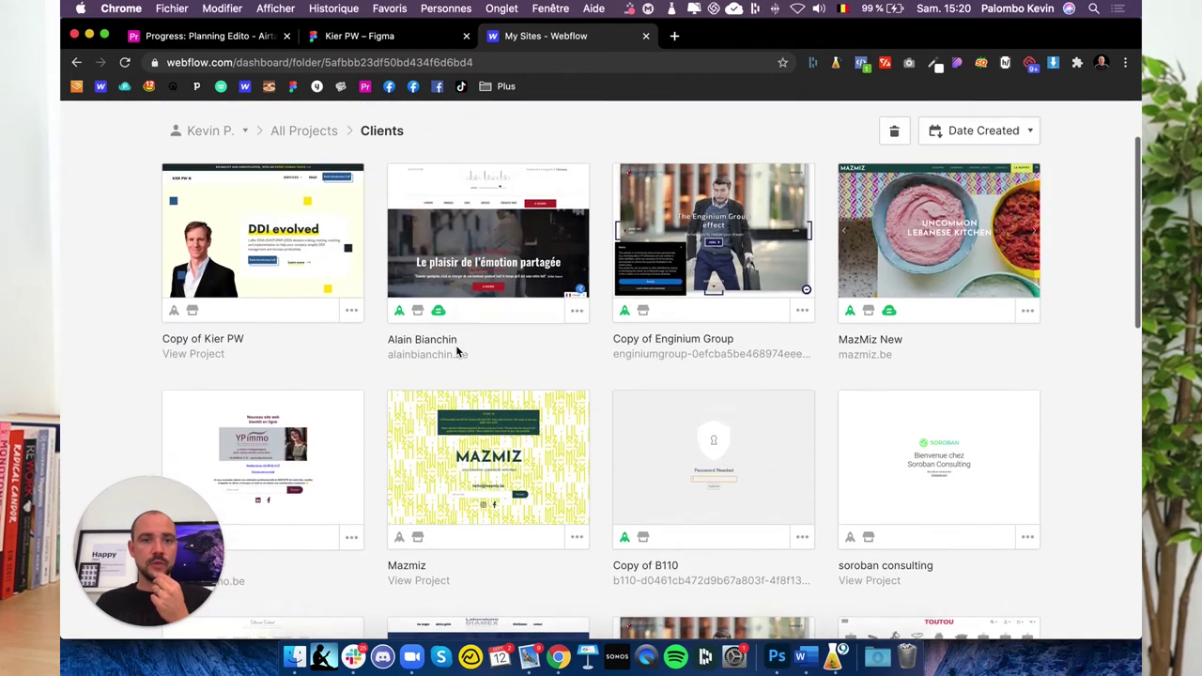
click(351, 333)
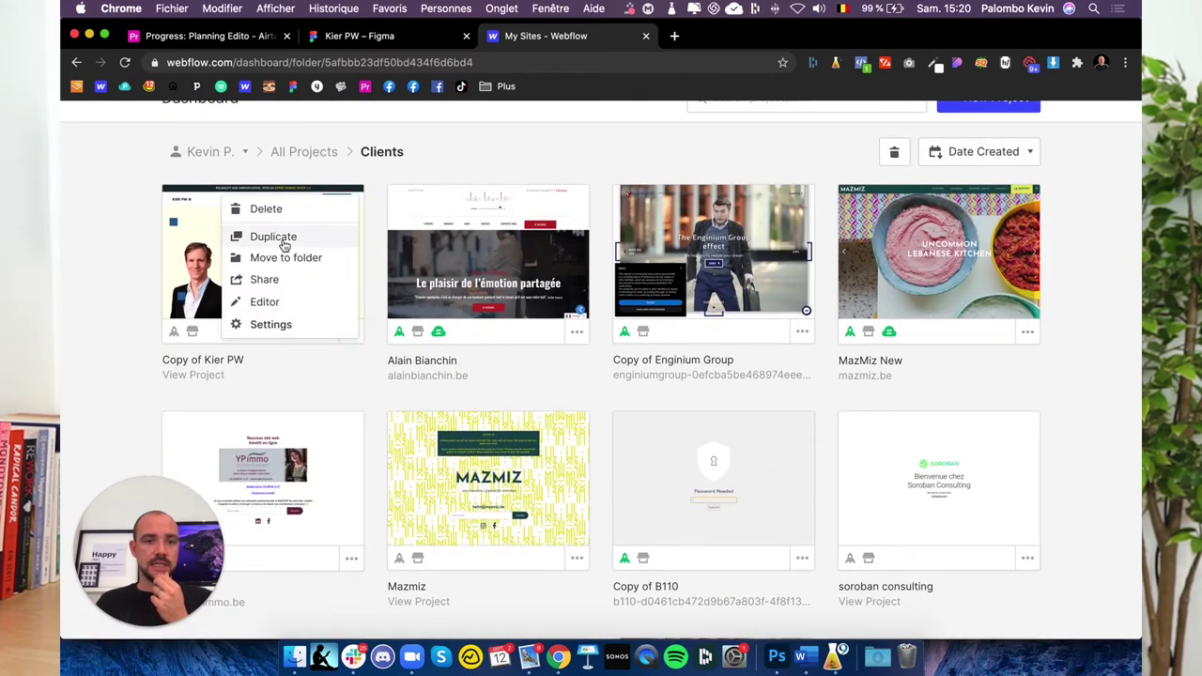
click(274, 236)
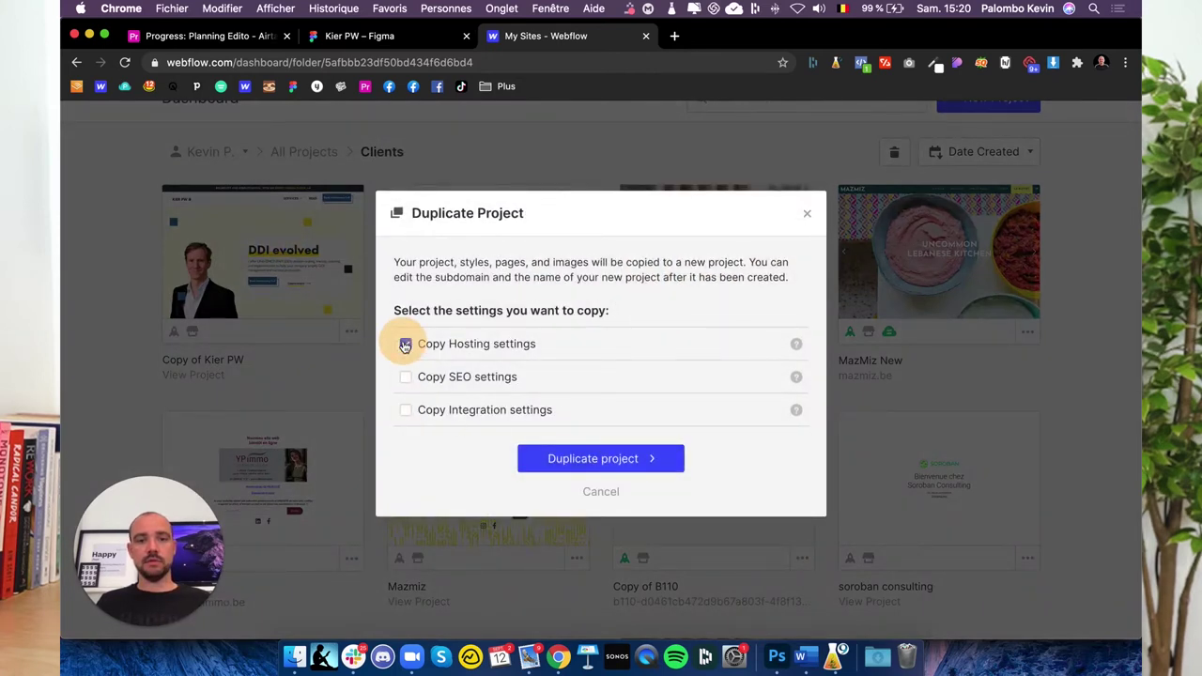
Duplicate the project, rename it youtube-kier with subdomain youtube-kier, and save the changes.
click(638, 458)
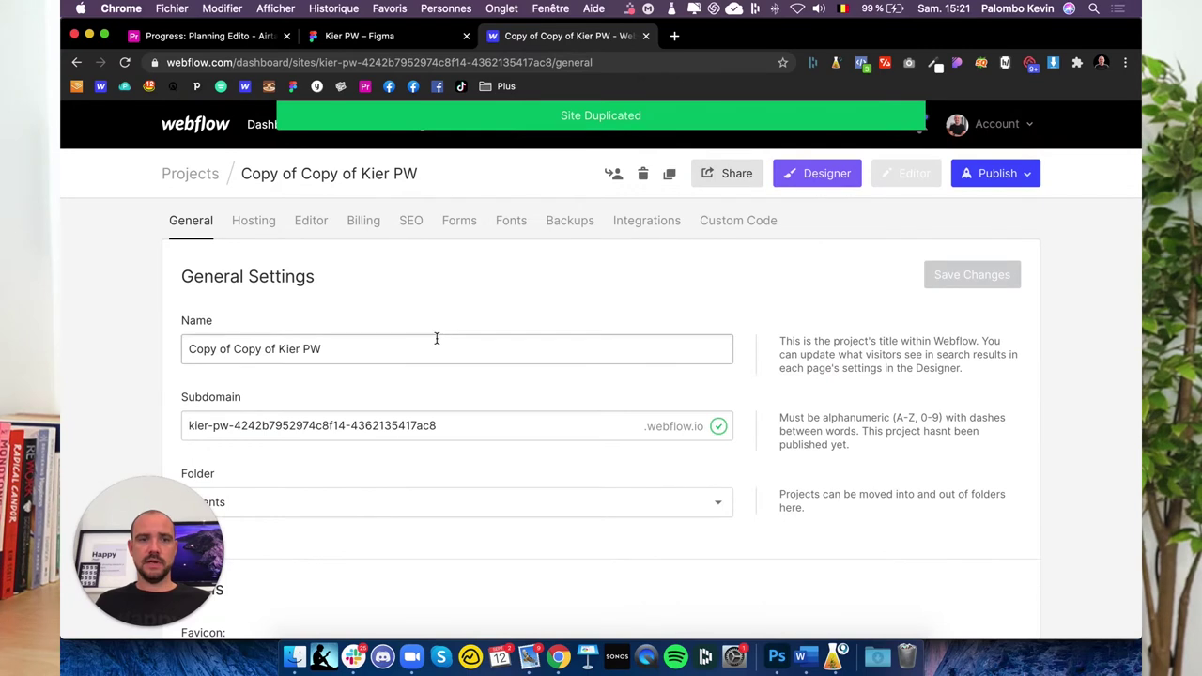
drag(361, 350, 184, 351)
text(youtube-kier)
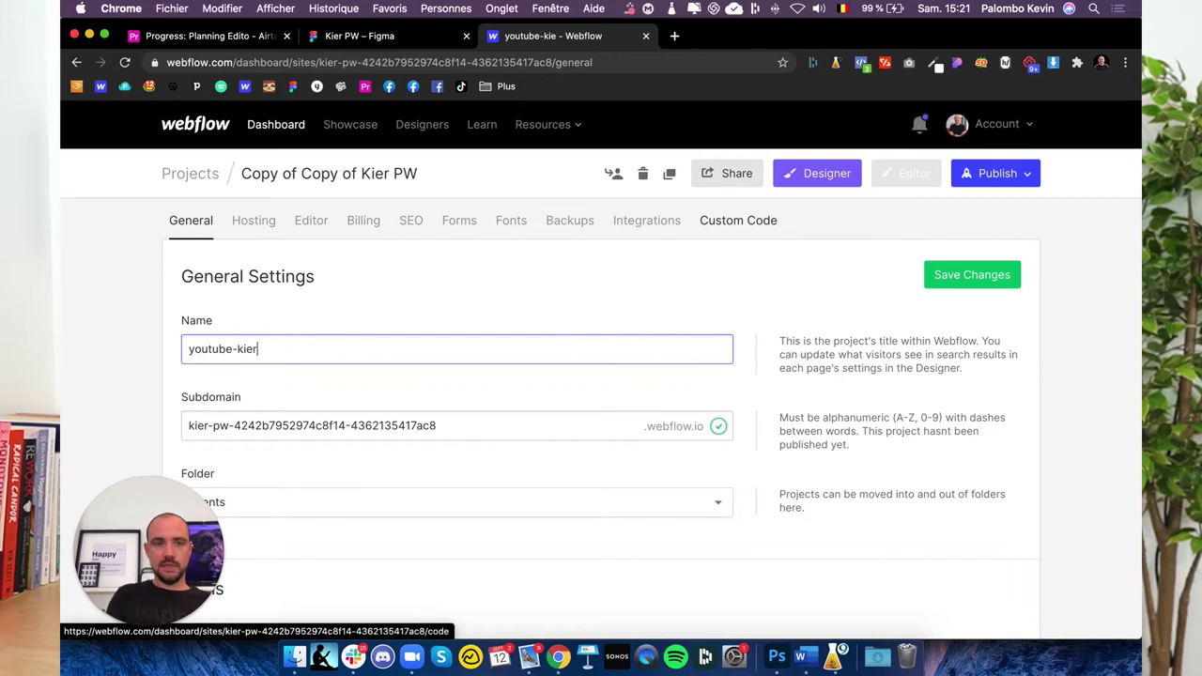
key(Tab)
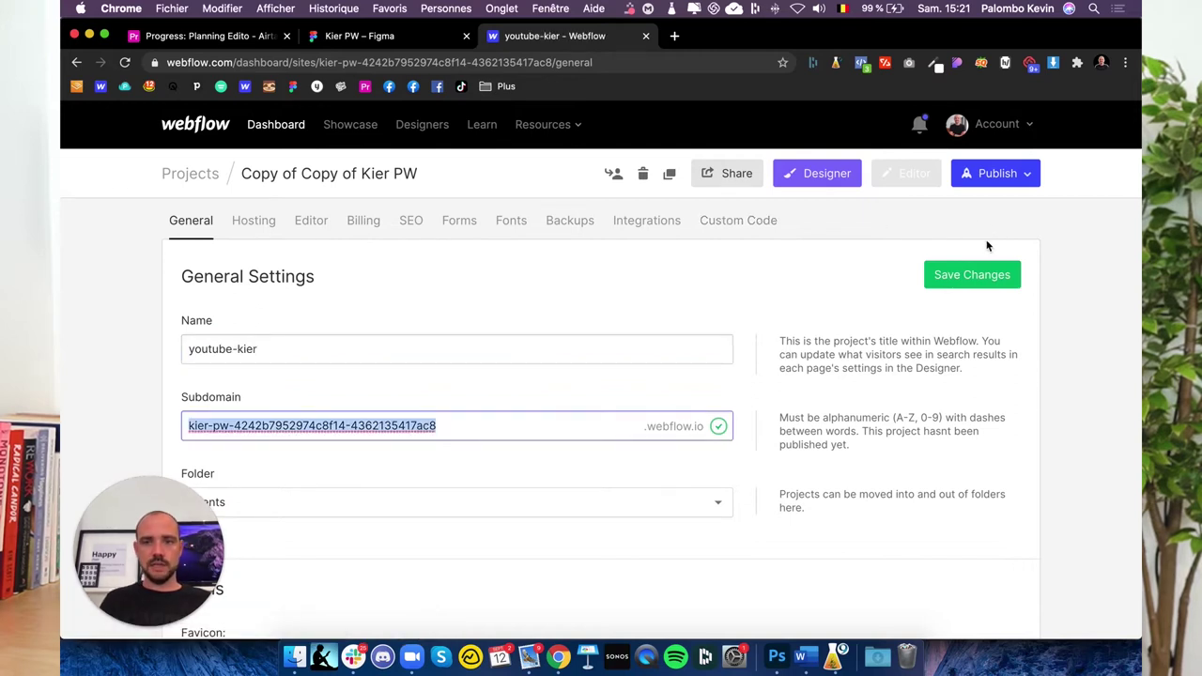
text(youtube)
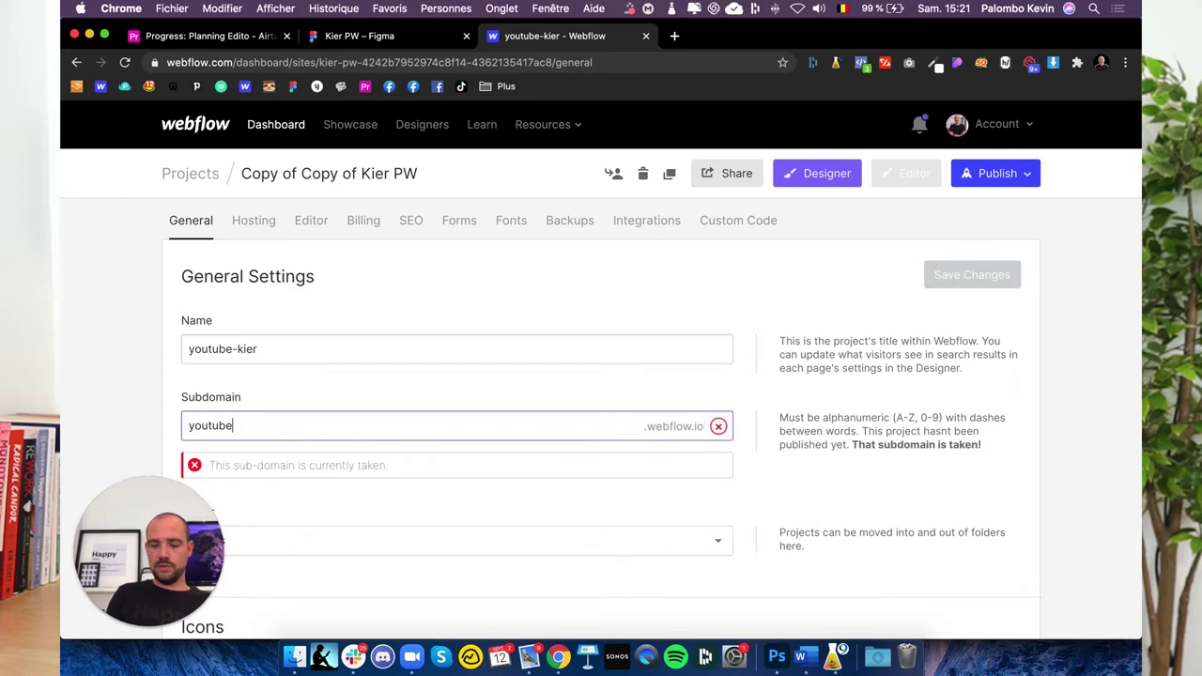
text(-kier)
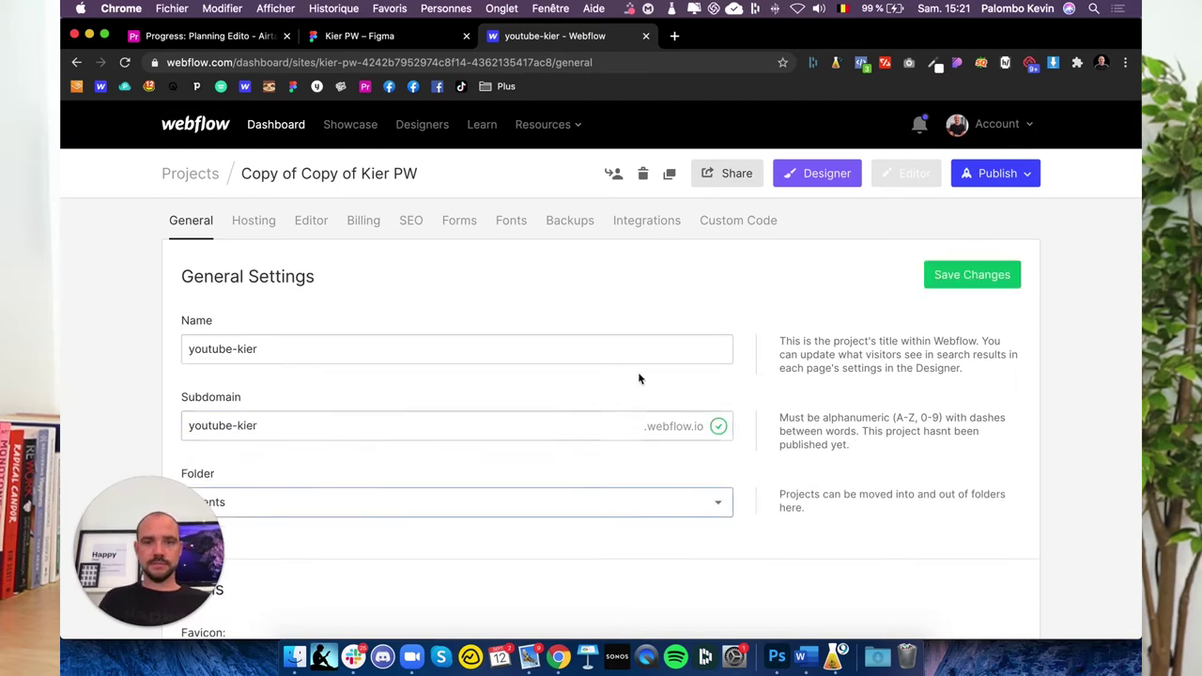
click(952, 275)
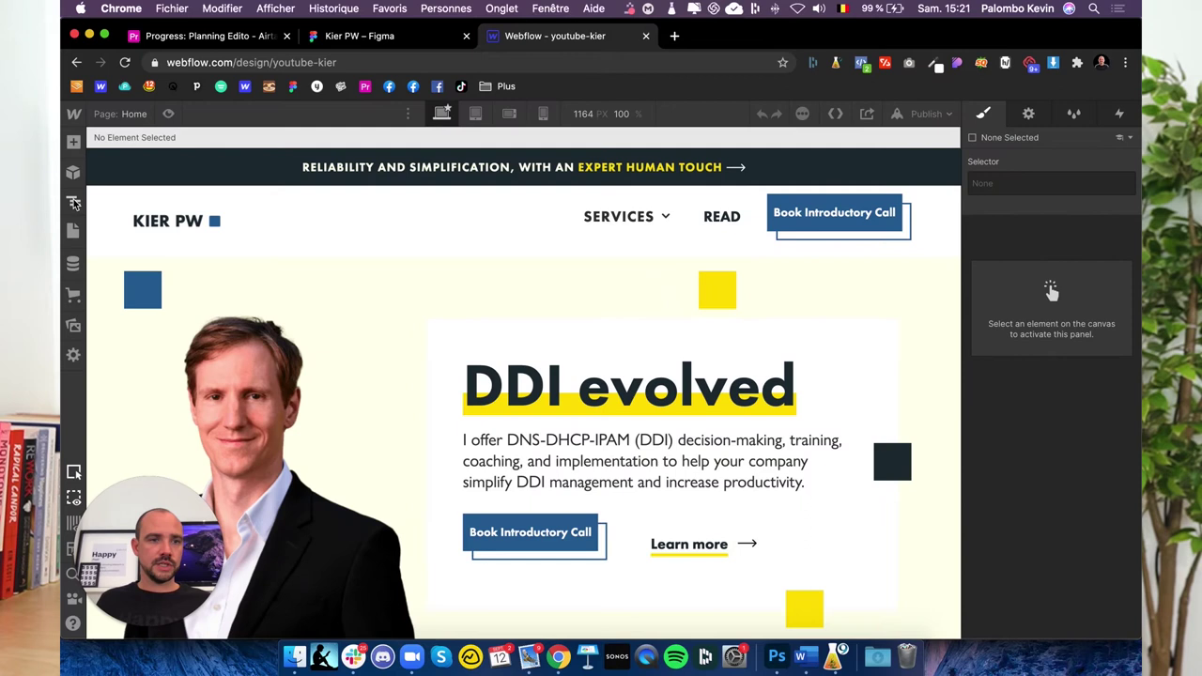
Delete the Services - Consulting and Contact pages from the site.
click(74, 203)
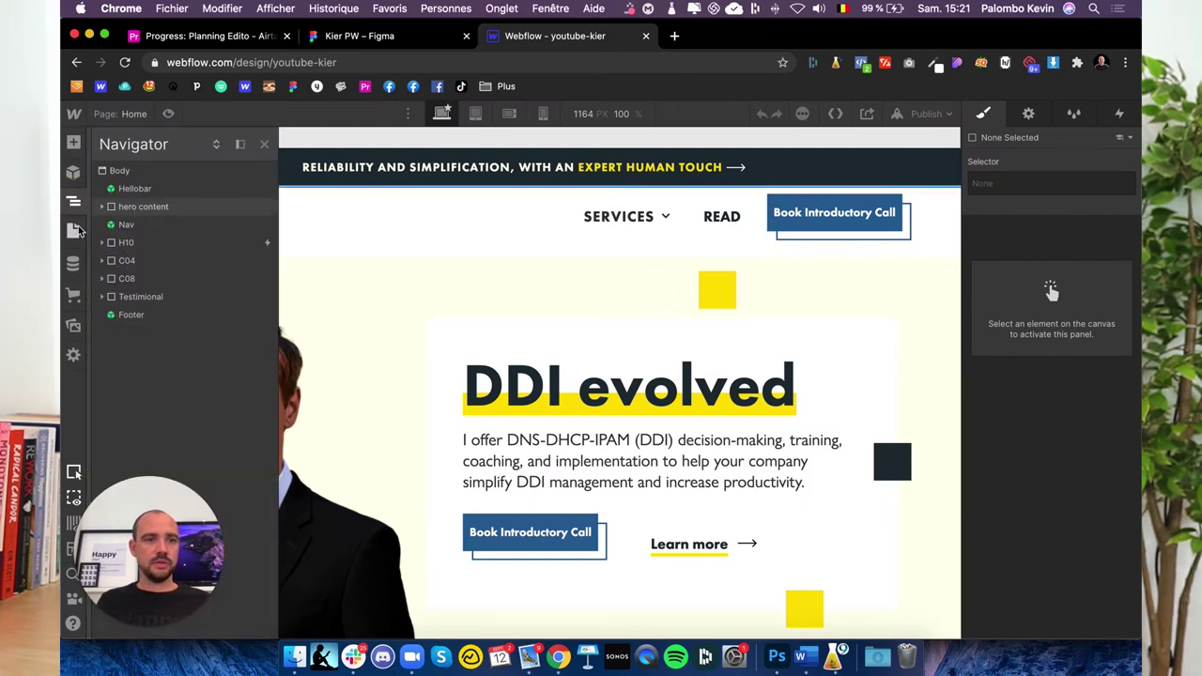
click(74, 231)
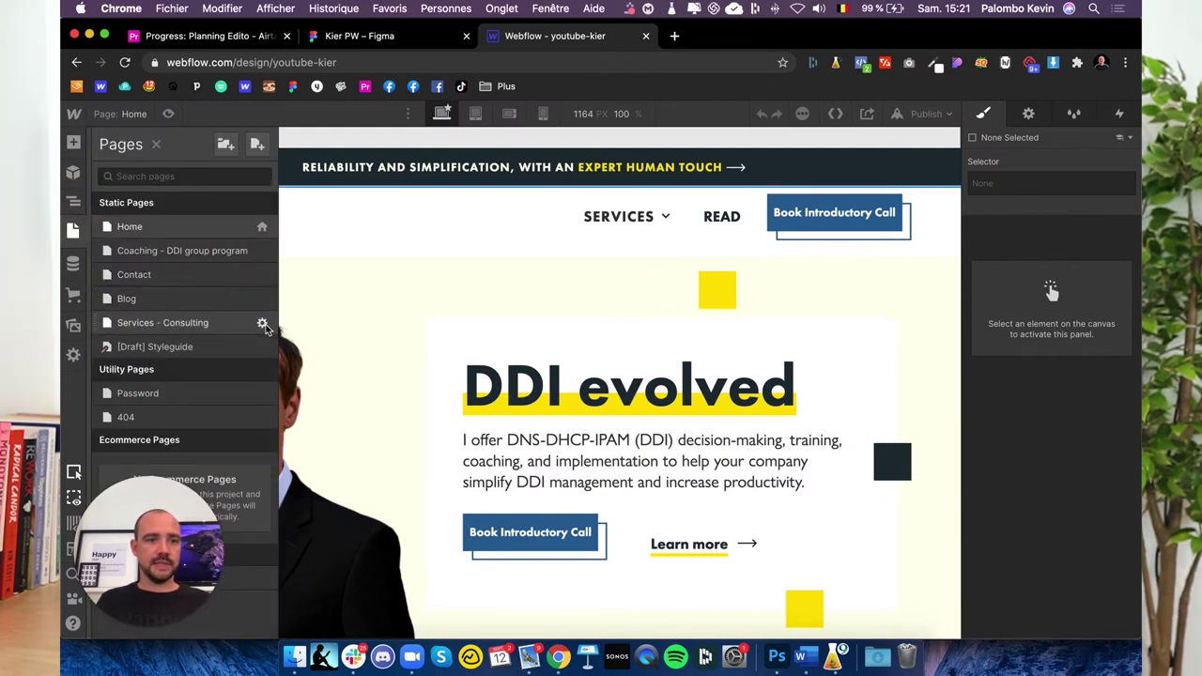
click(263, 323)
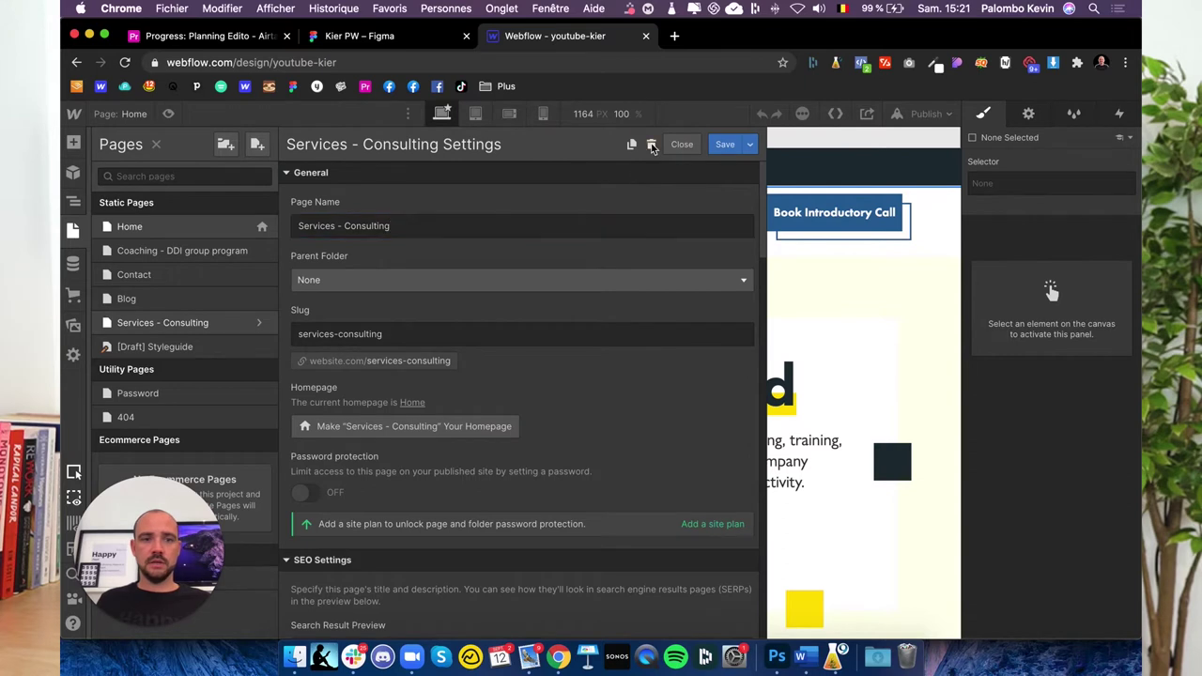
click(651, 146)
click(746, 412)
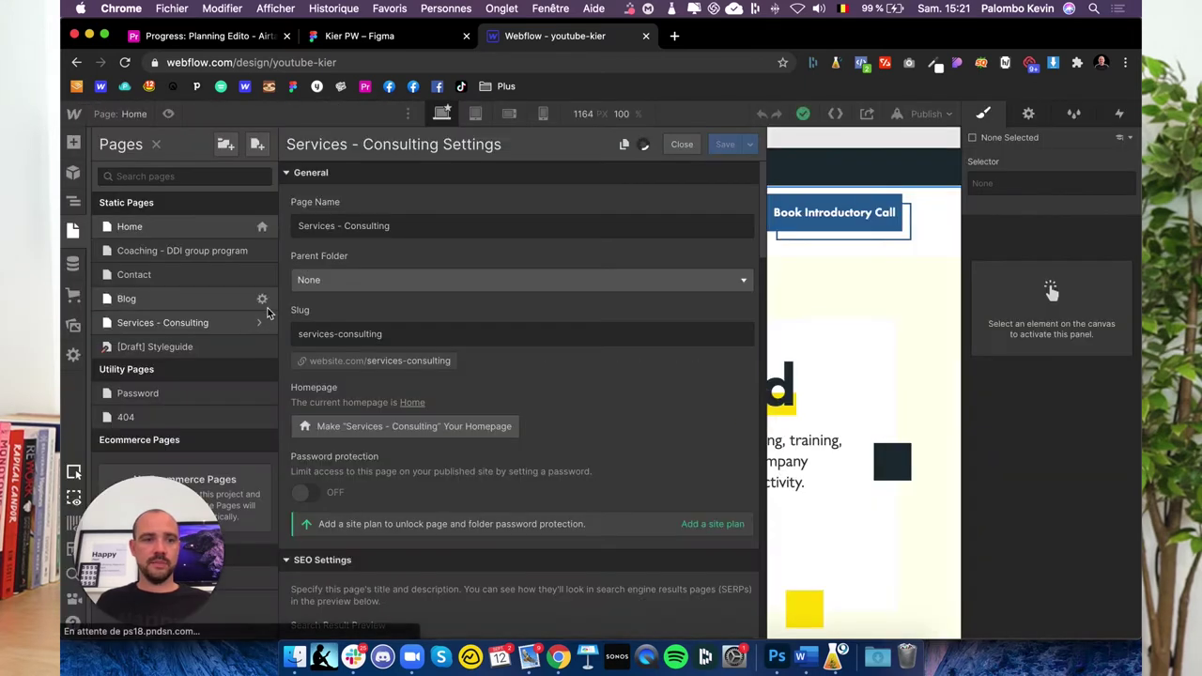
mouse_move(260, 300)
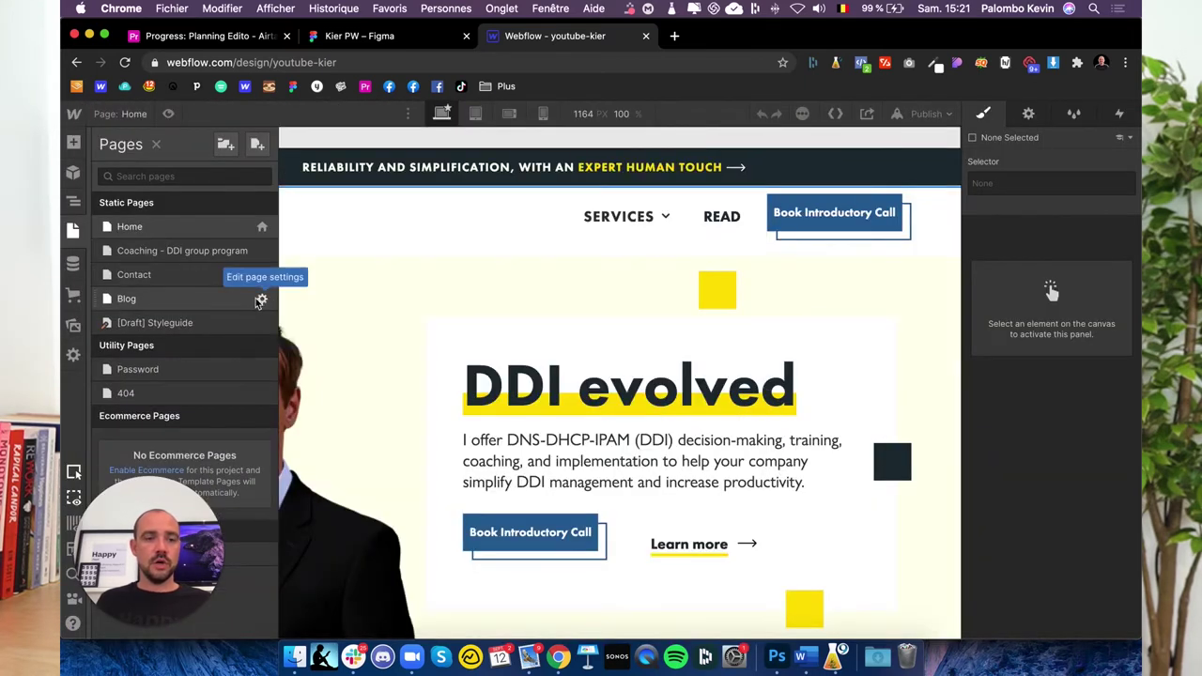
click(240, 301)
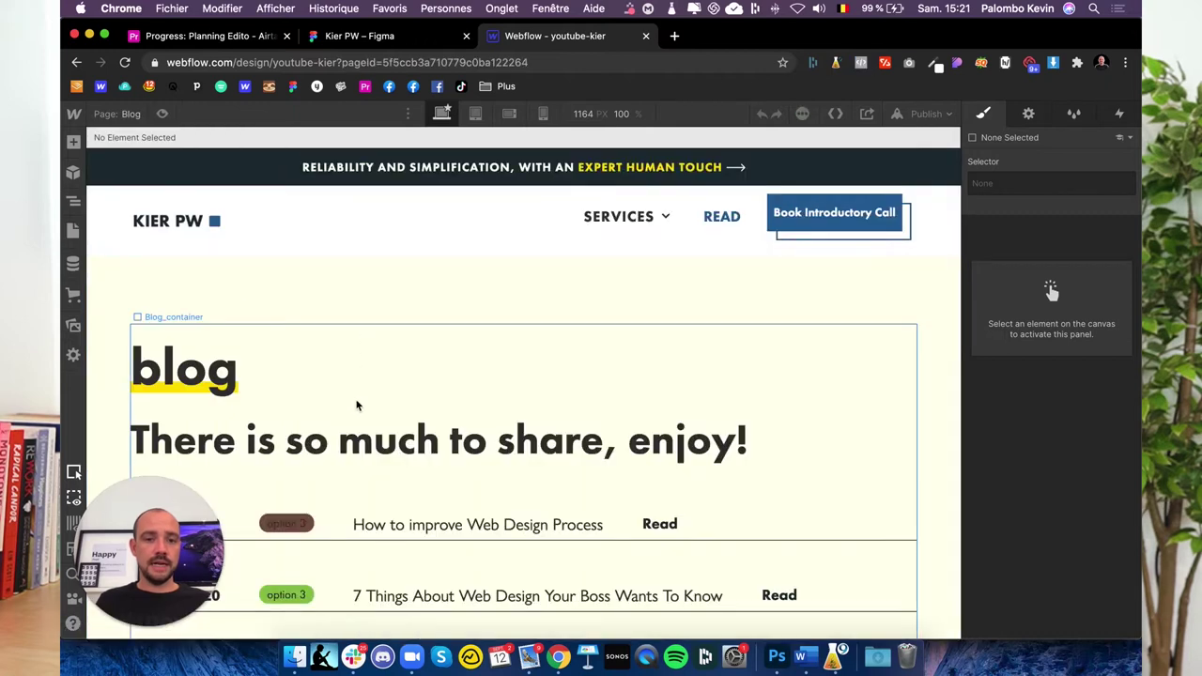
click(73, 233)
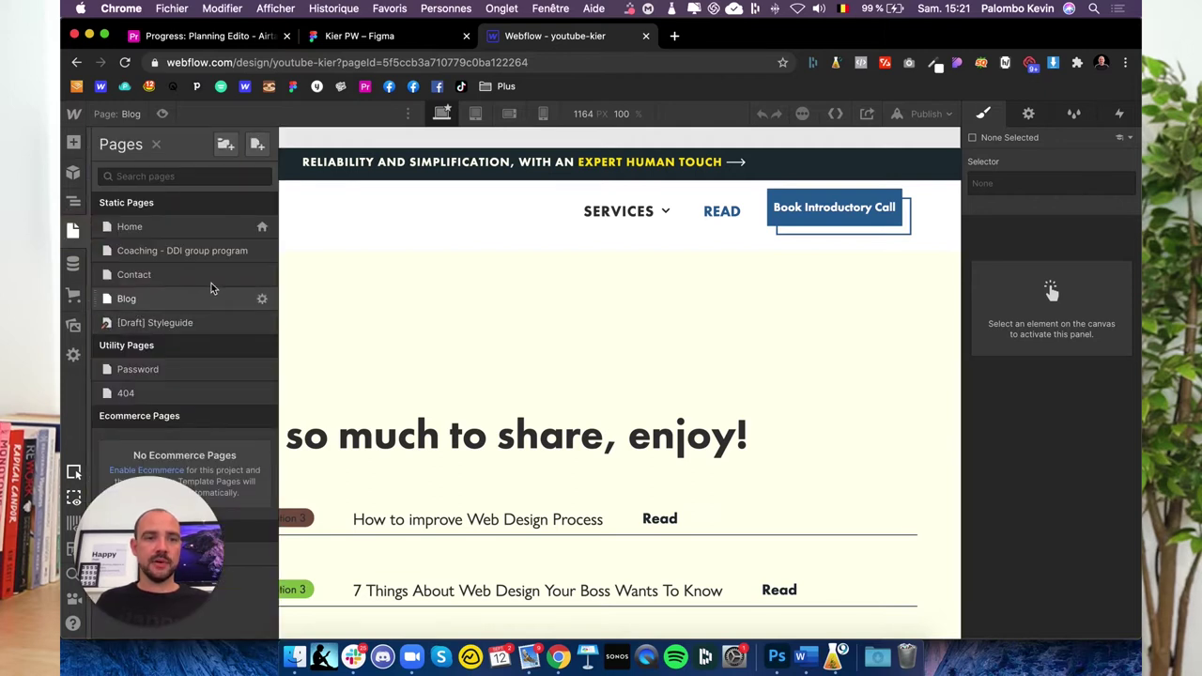
click(263, 276)
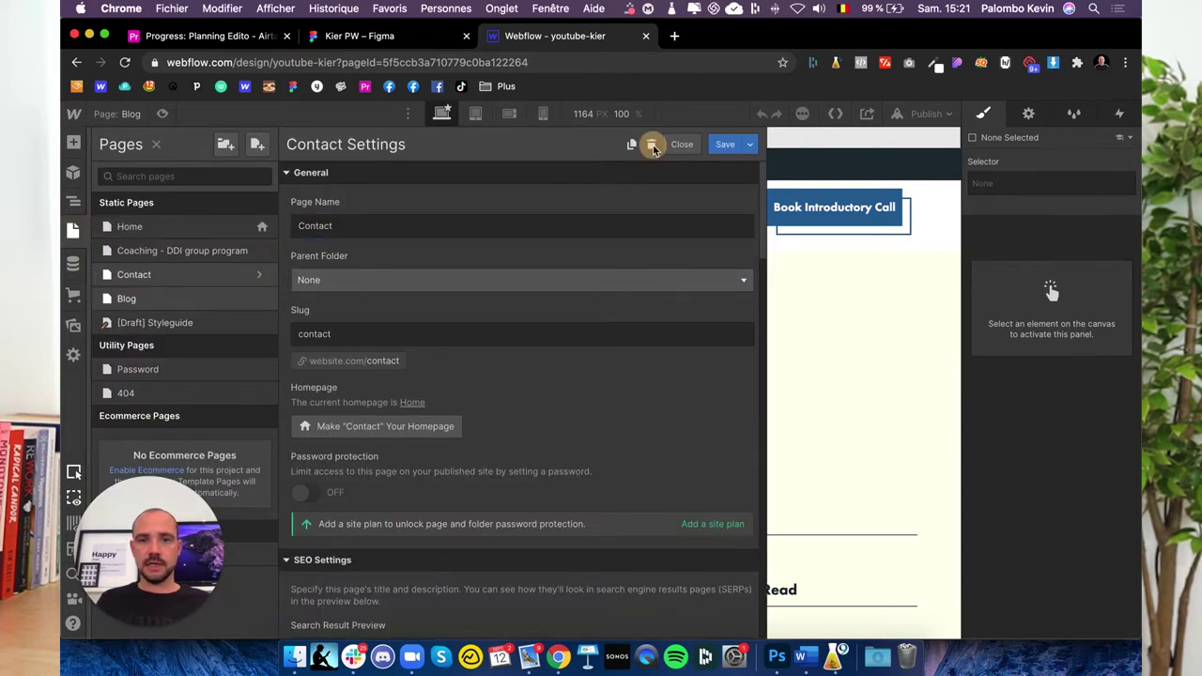
click(652, 145)
click(748, 413)
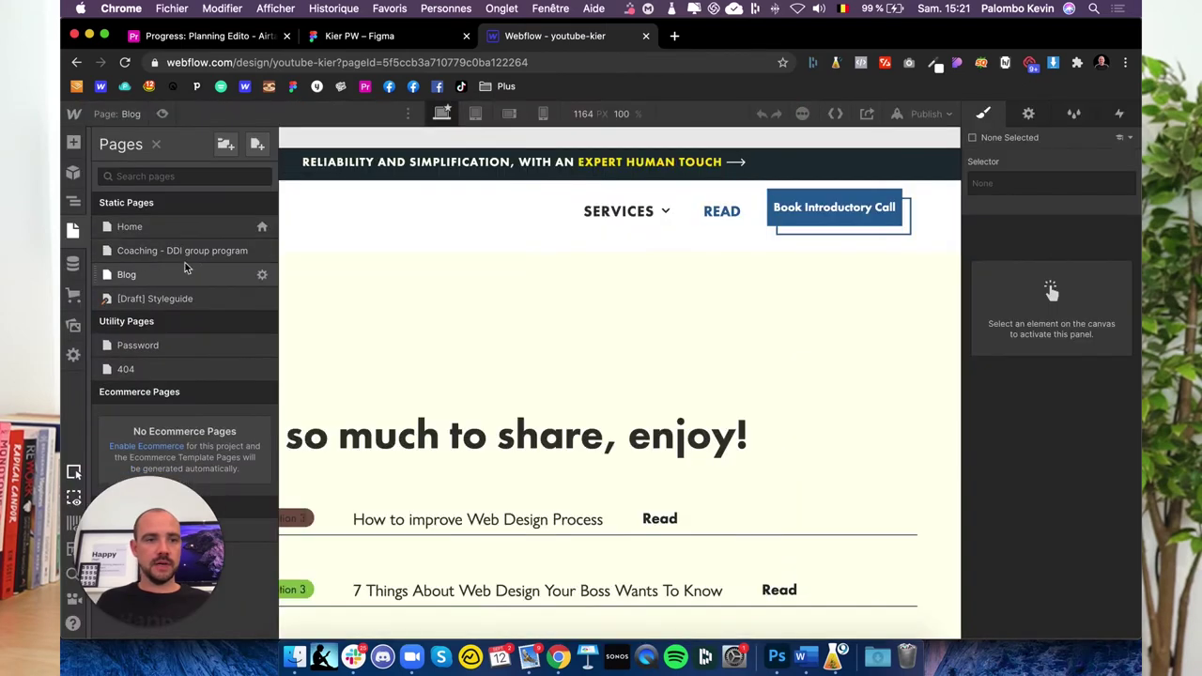
Delete the Coaching - DDI group program page as well.
click(216, 247)
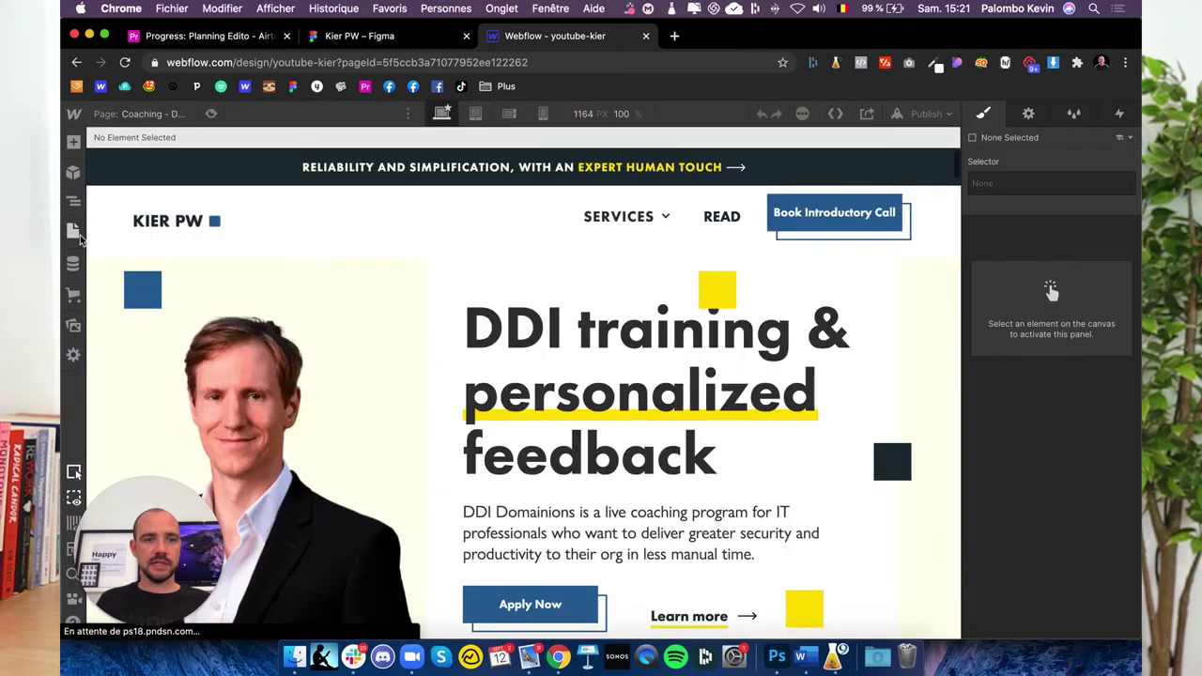
click(75, 234)
click(262, 252)
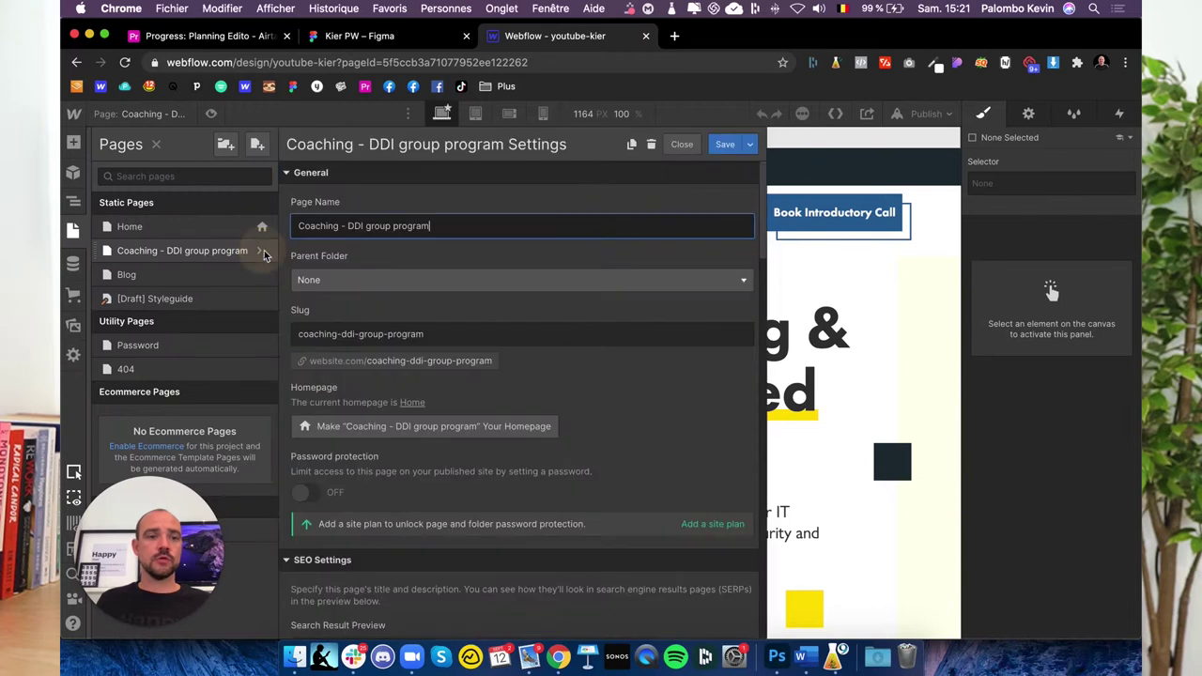
click(653, 146)
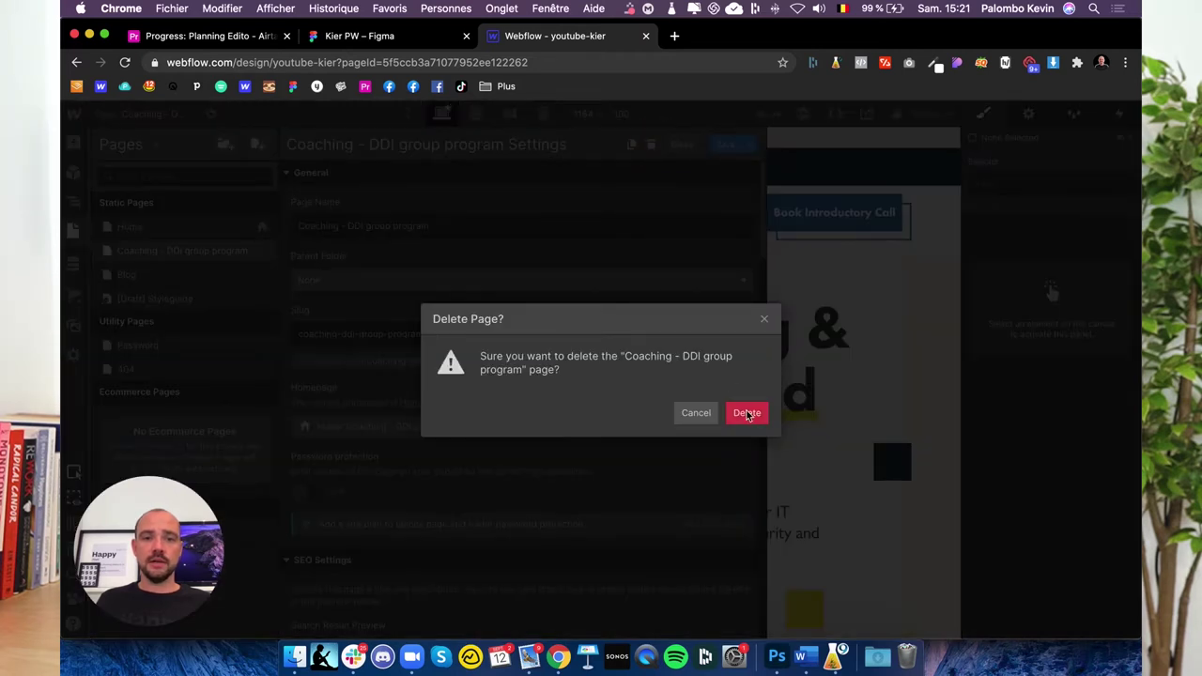
click(747, 414)
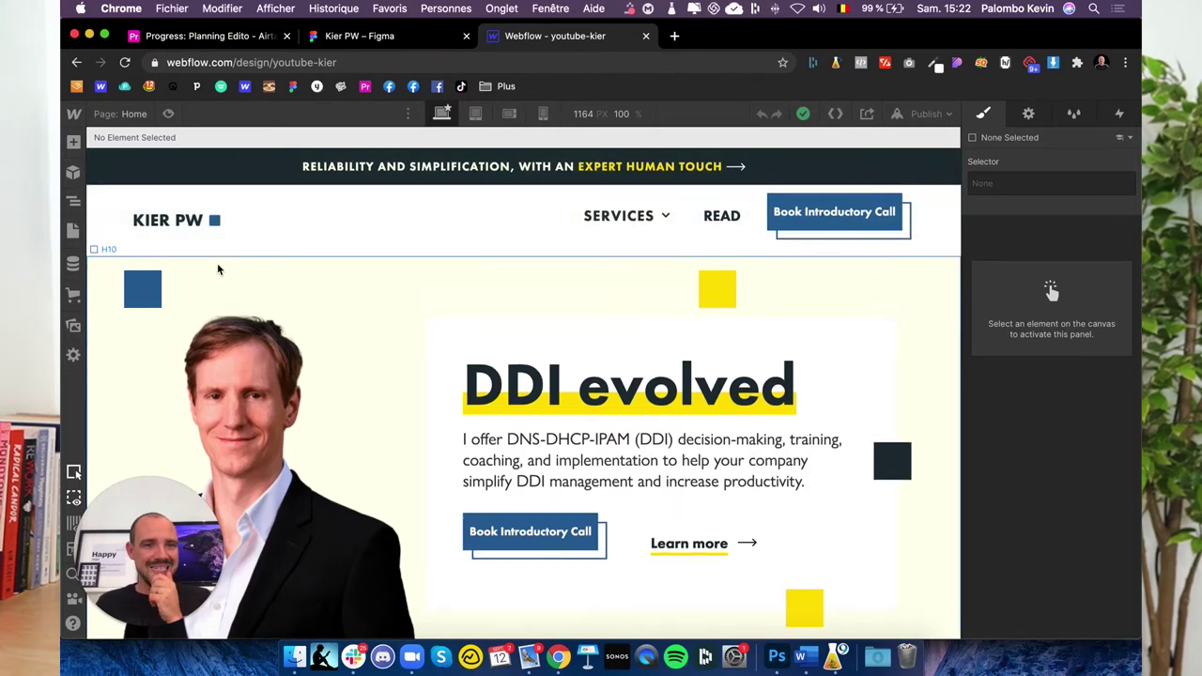
Preview the homepage top to bottom, then return to editing with the Navigator open.
scroll(220, 269, down, 5)
scroll(220, 268, down, 3)
scroll(216, 270, down, 1)
scroll(217, 269, down, 3)
scroll(217, 270, down, 5)
scroll(226, 216, down, 2)
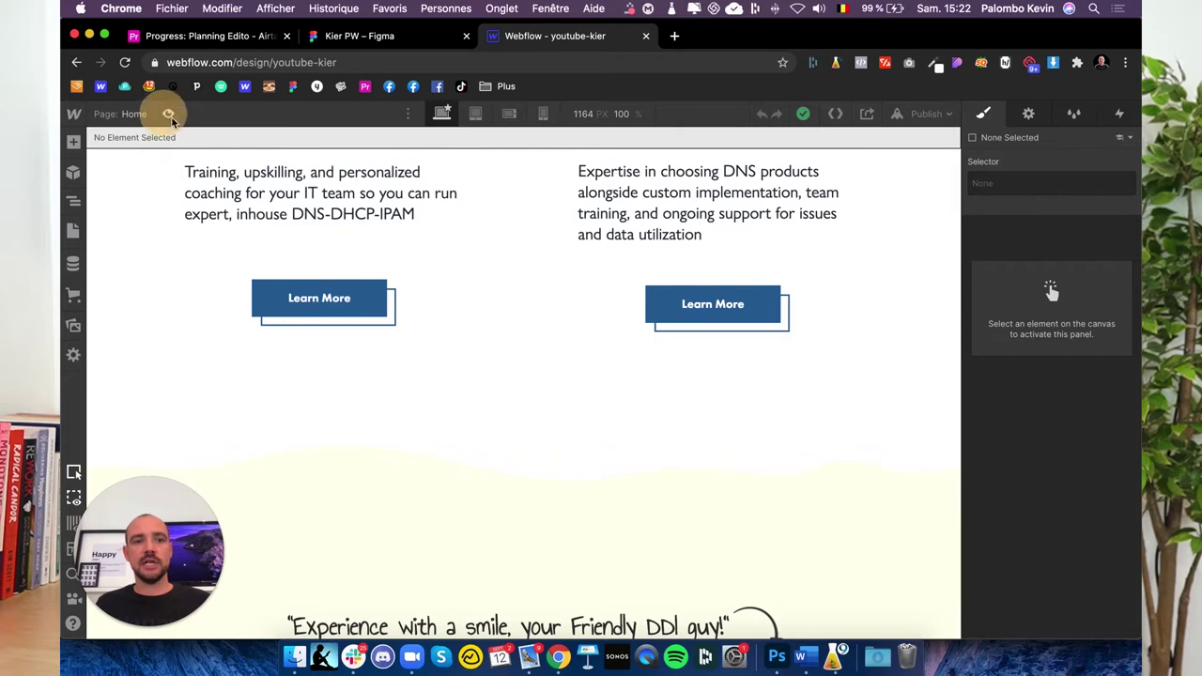
click(168, 113)
scroll(219, 274, down, 4)
scroll(219, 274, down, 4)
scroll(219, 274, down, 3)
scroll(217, 278, down, 5)
scroll(217, 278, down, 3)
scroll(218, 279, down, 5)
scroll(219, 280, down, 4)
scroll(228, 289, up, 10)
scroll(228, 288, up, 10)
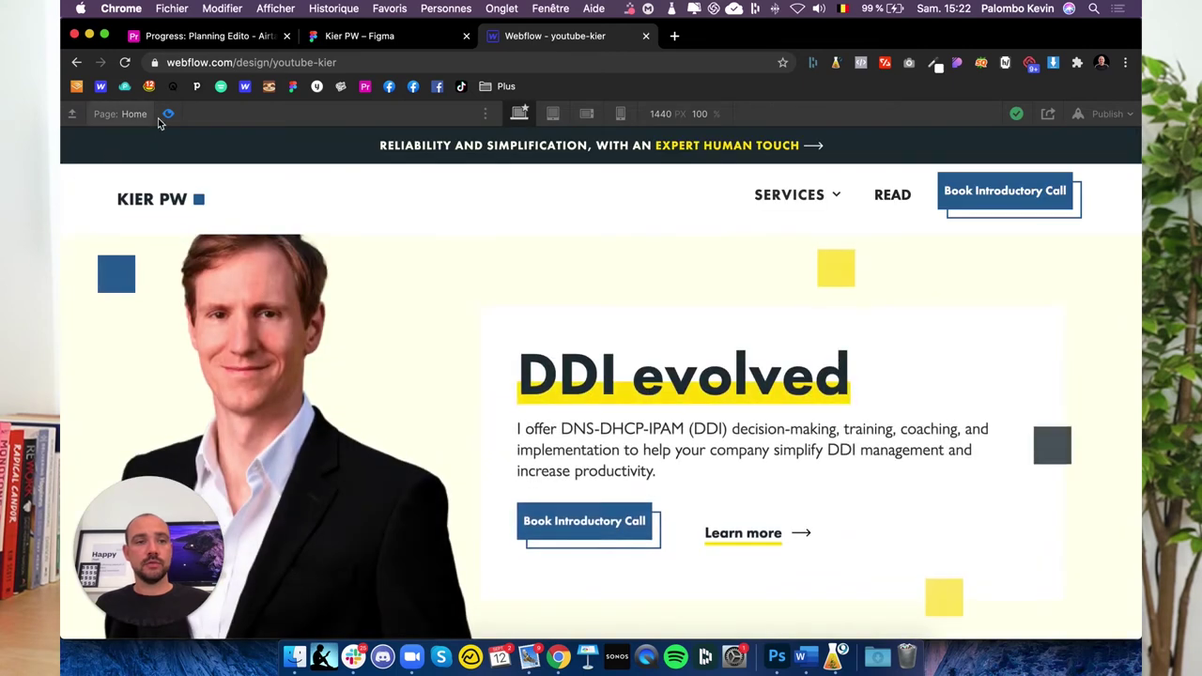
click(169, 114)
click(73, 202)
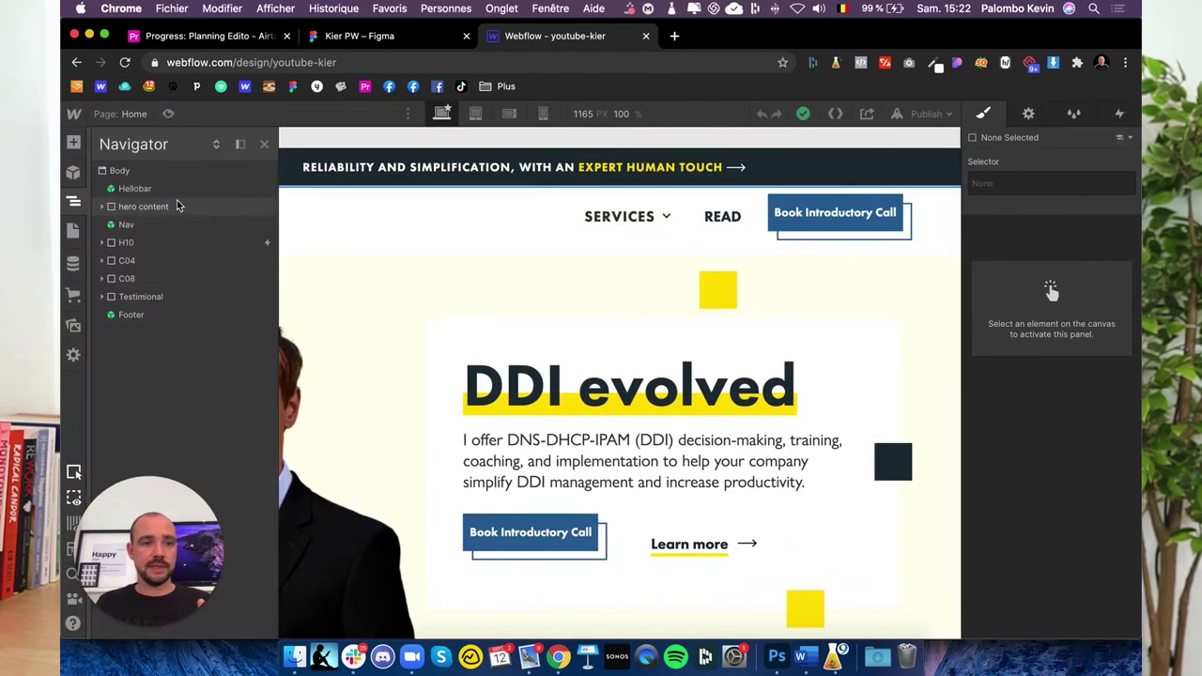
Select the homepage sections through the Footer in the Navigator and delete them.
click(155, 316)
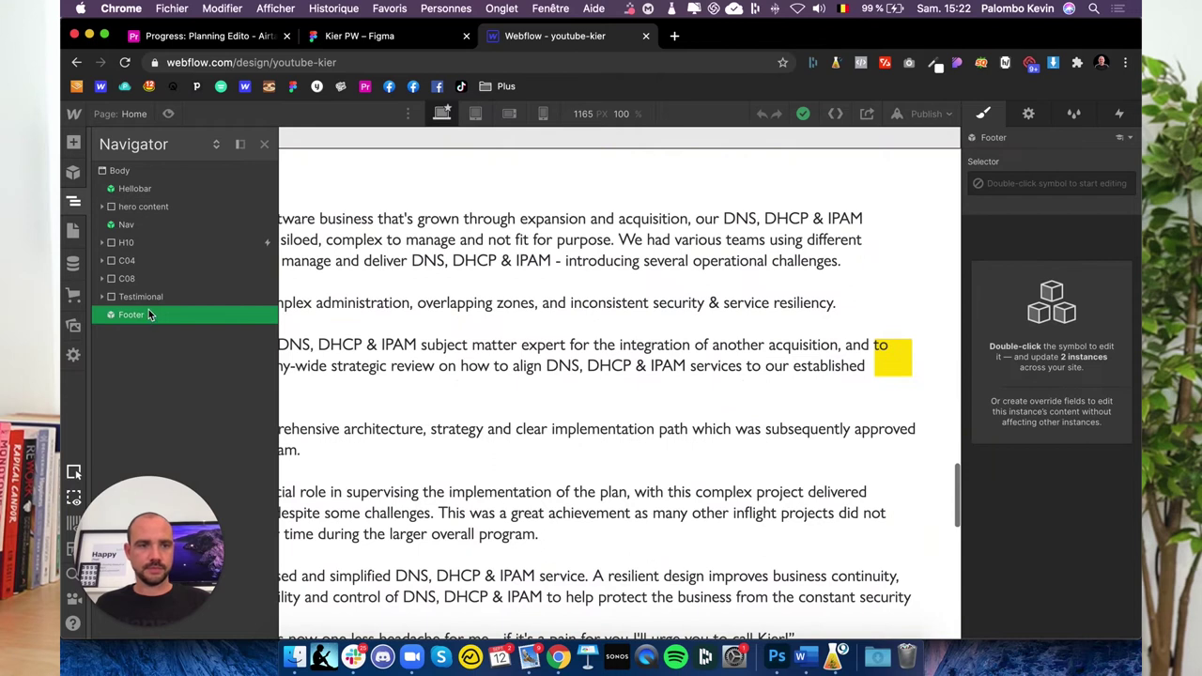
click(146, 298)
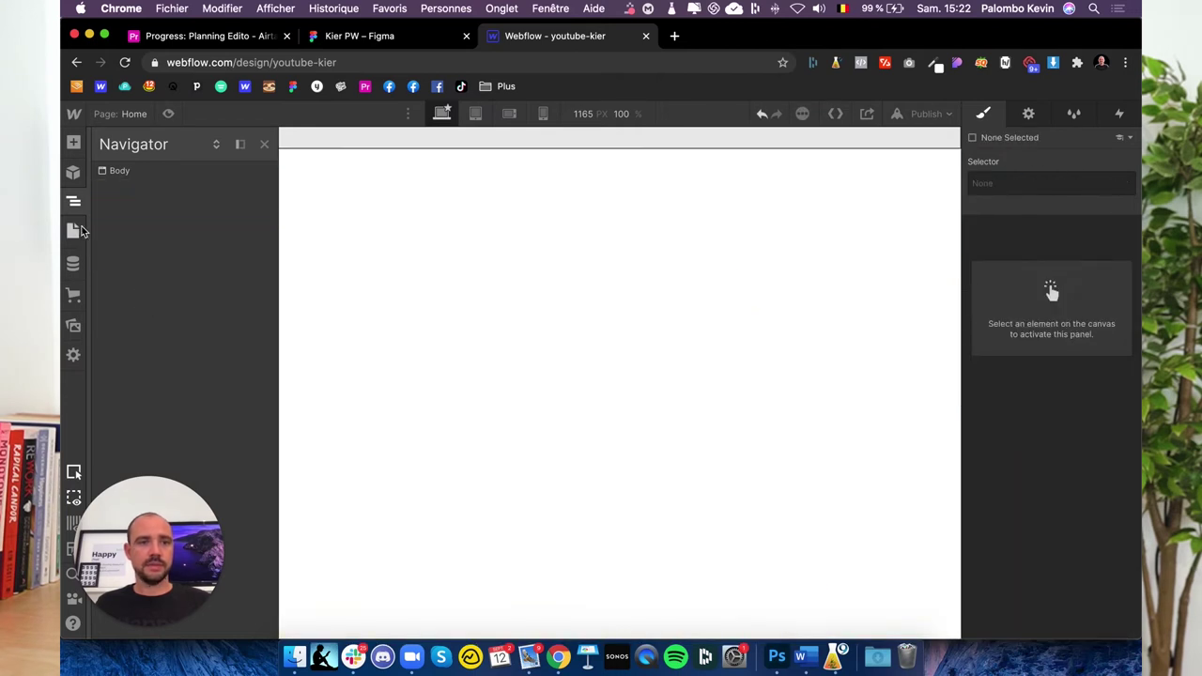
click(73, 231)
click(74, 204)
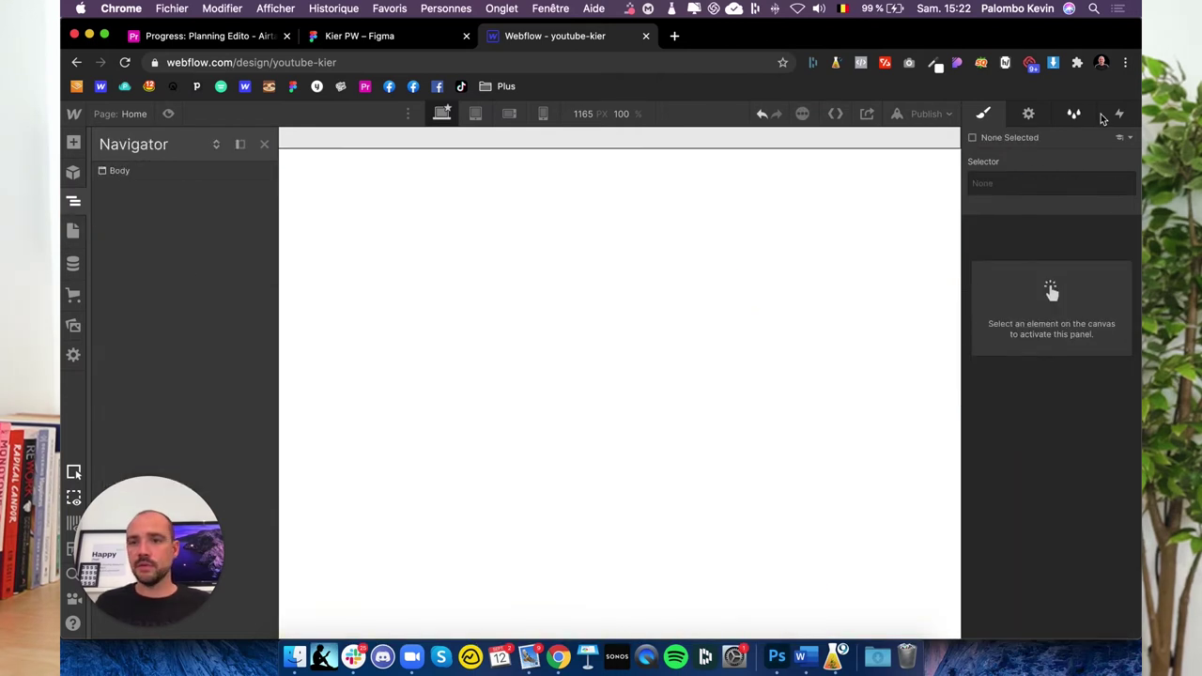
Clean up the interactions, deleting the 7 unused animations.
click(1116, 115)
click(1117, 139)
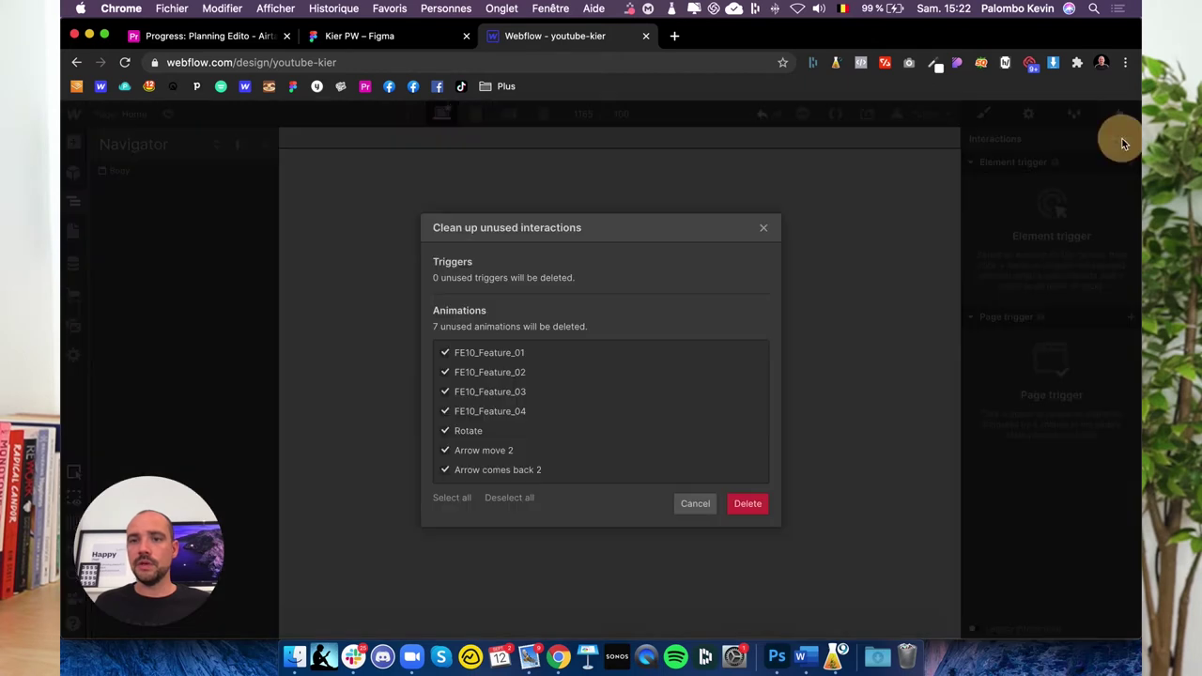
click(744, 510)
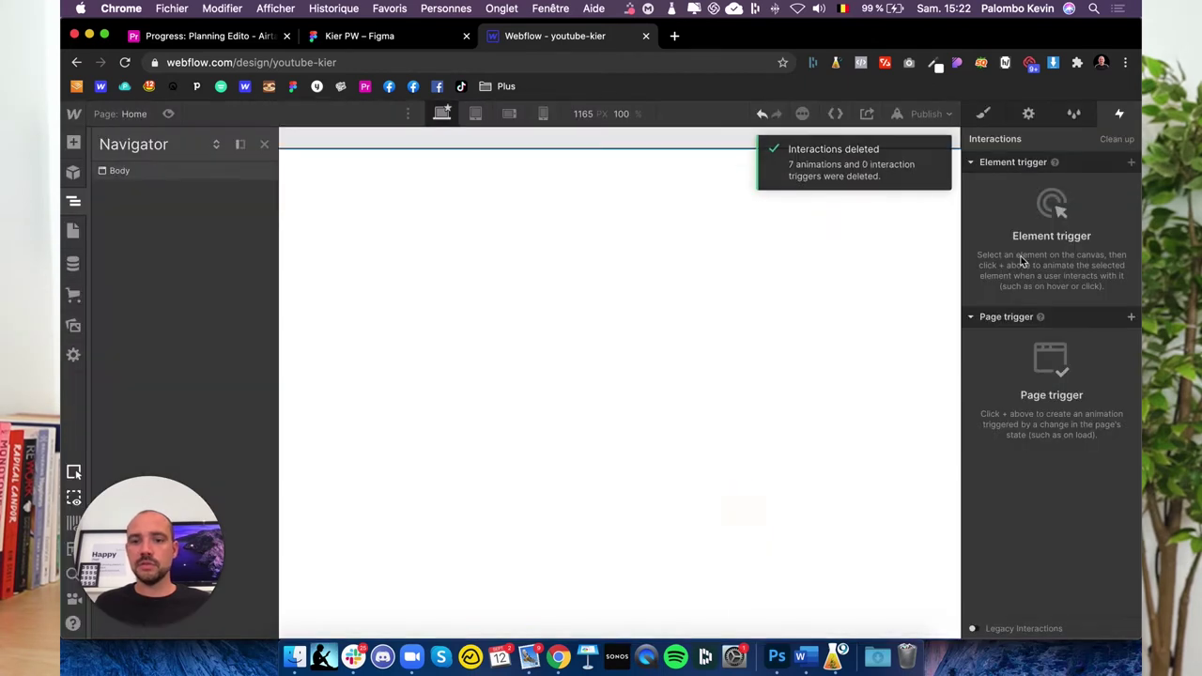
Clean up the Style Manager, removing the 138 unused styles.
click(1075, 114)
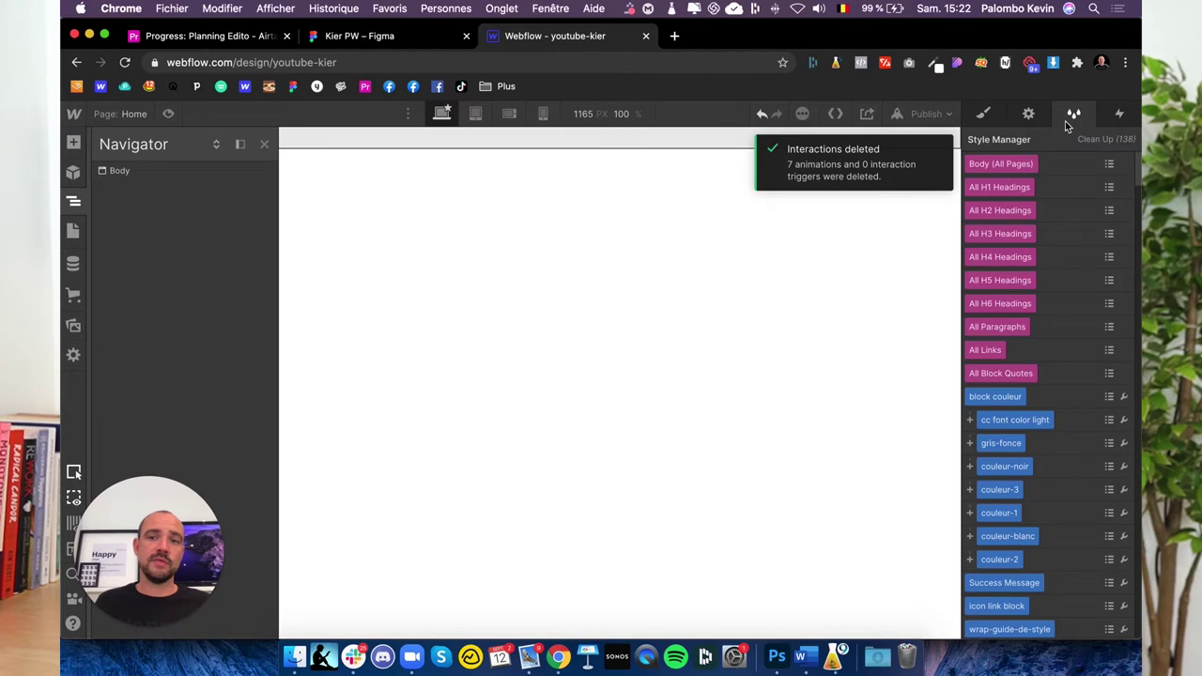
click(1106, 139)
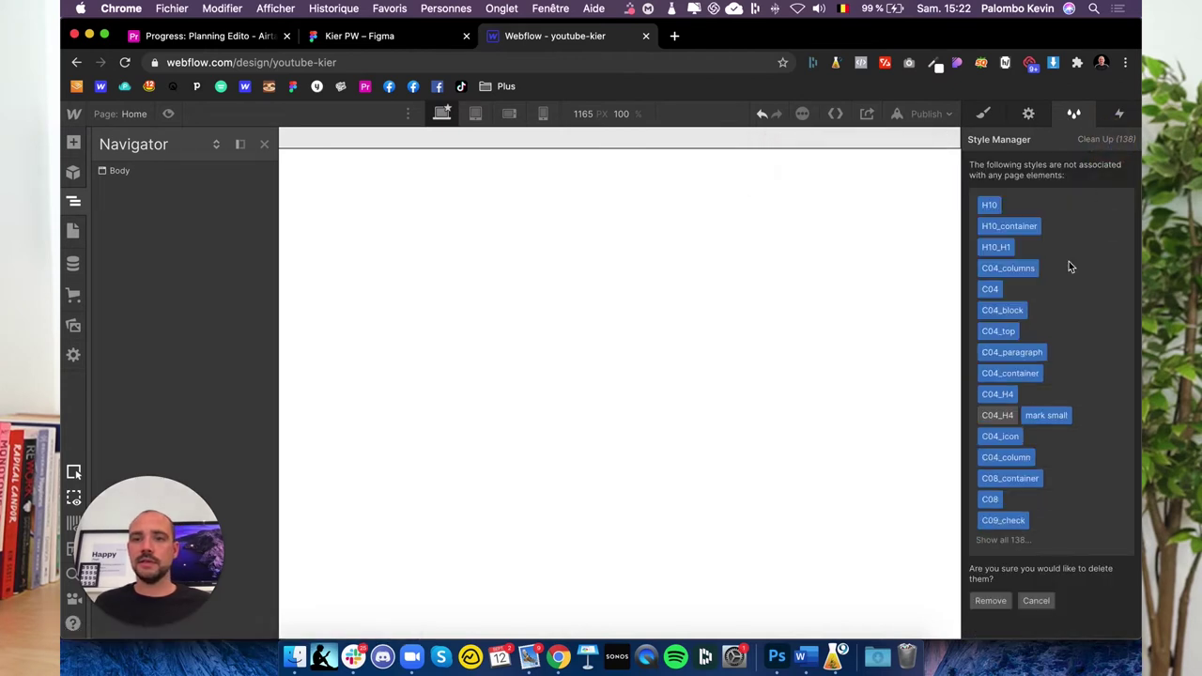
click(991, 601)
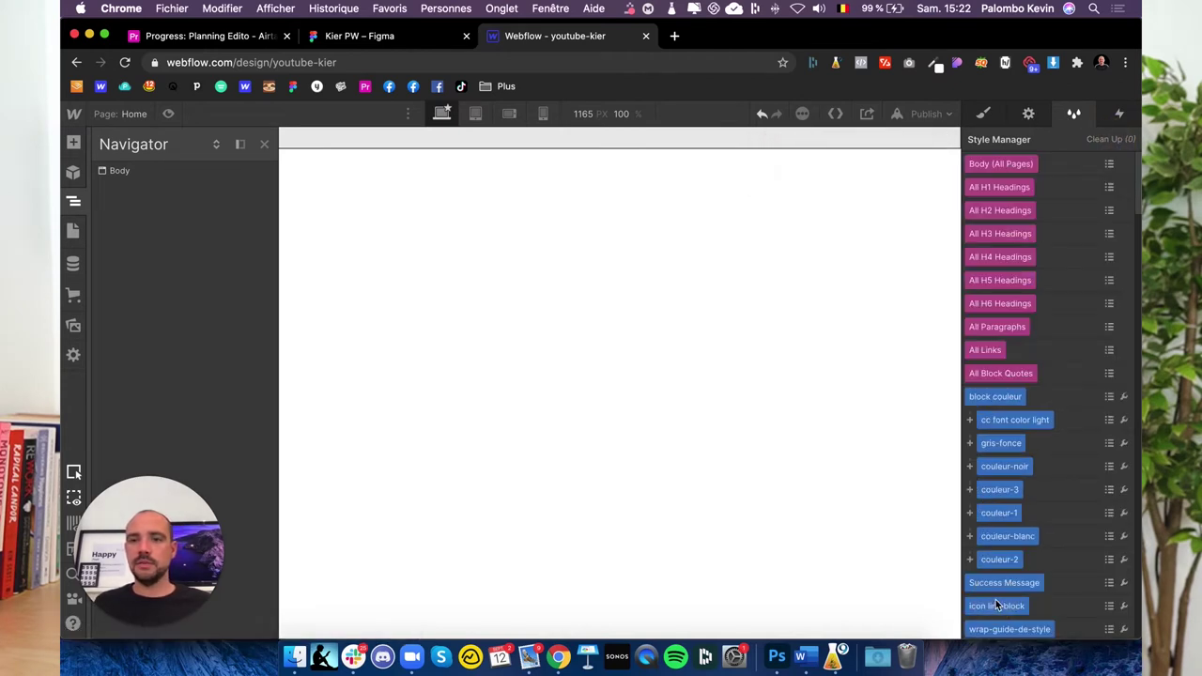
click(1120, 115)
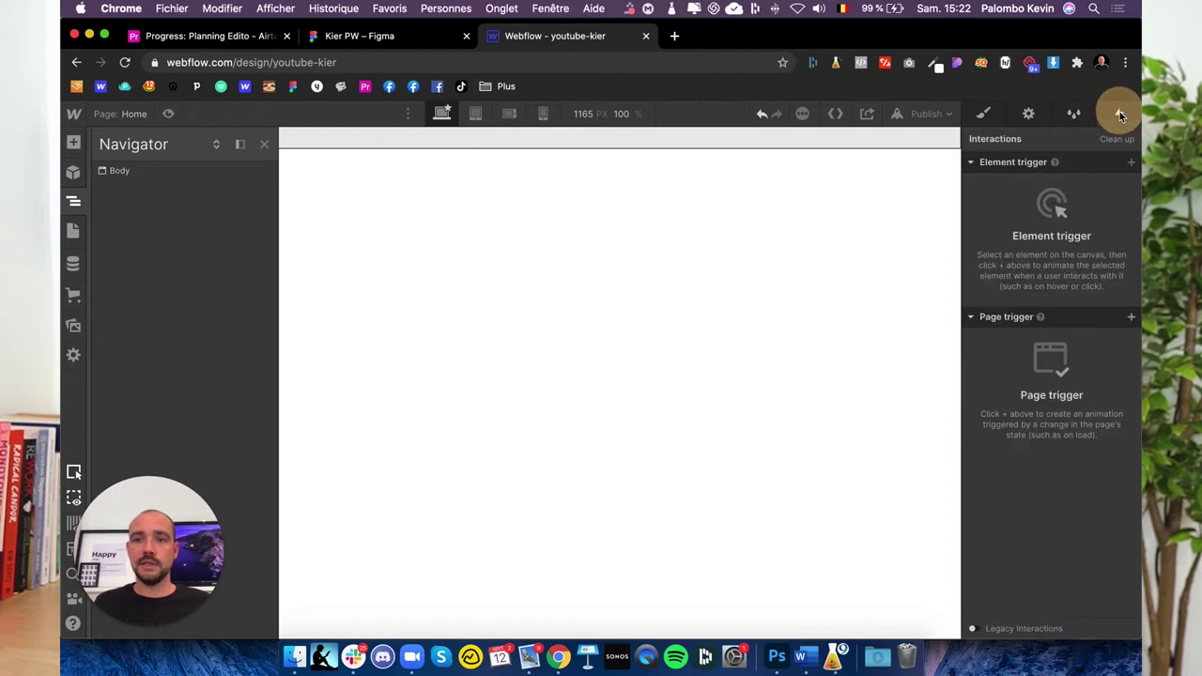
Switch the right panel to the Settings tab beside the blank homepage.
click(1030, 114)
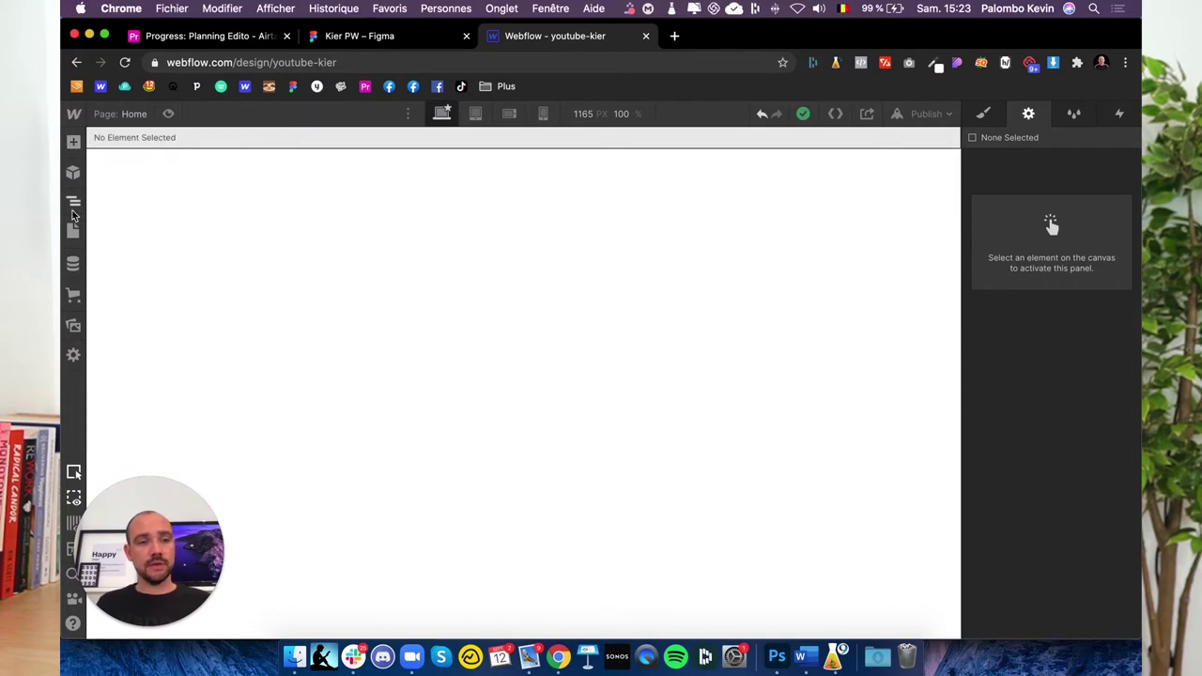
In the Kier PW Figma design, inspect the decorative hero squares and the hero portrait.
click(375, 43)
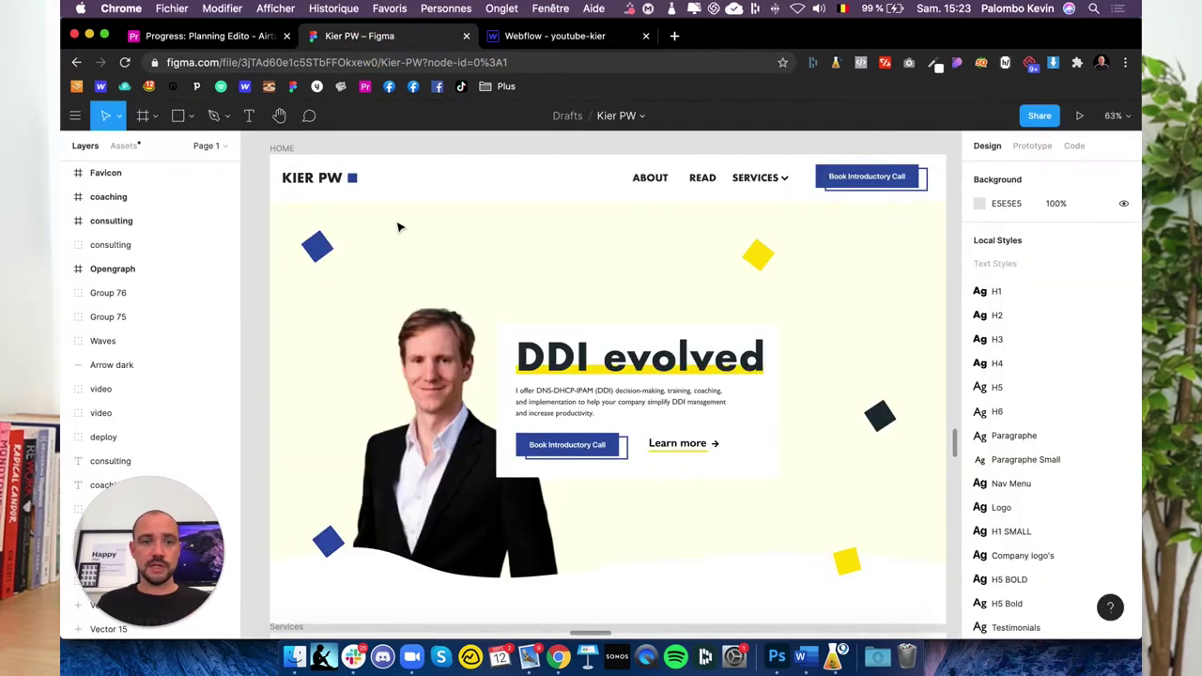
scroll(277, 337, down, 5)
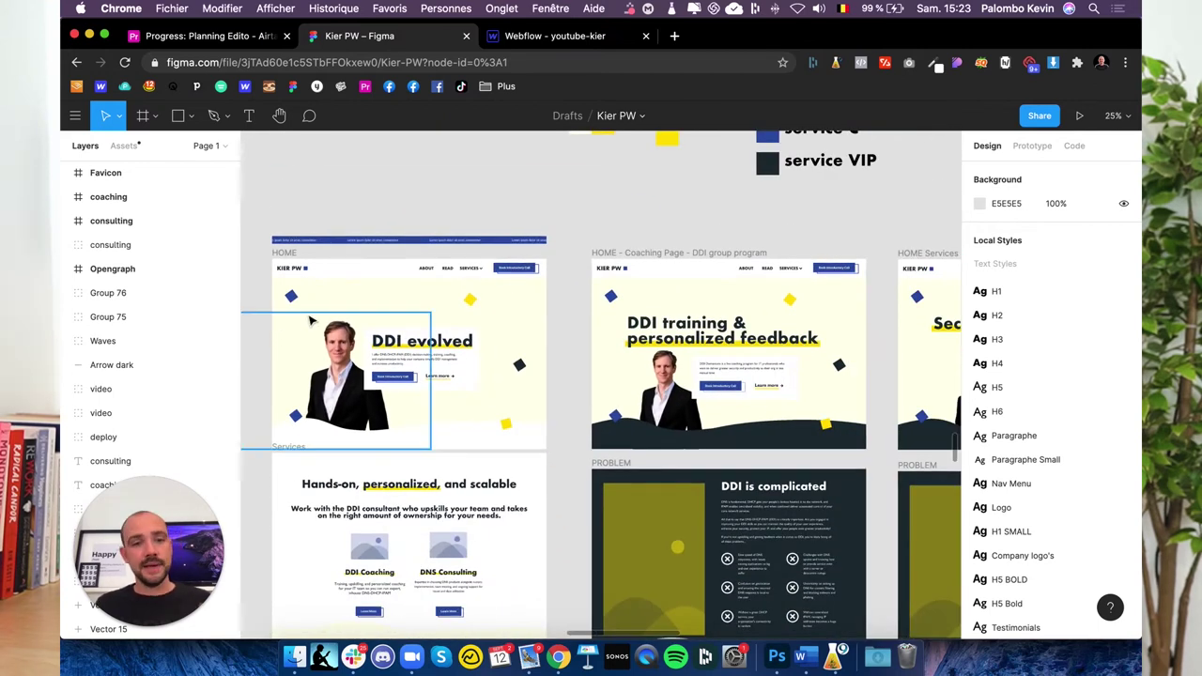
scroll(311, 322, left, 5)
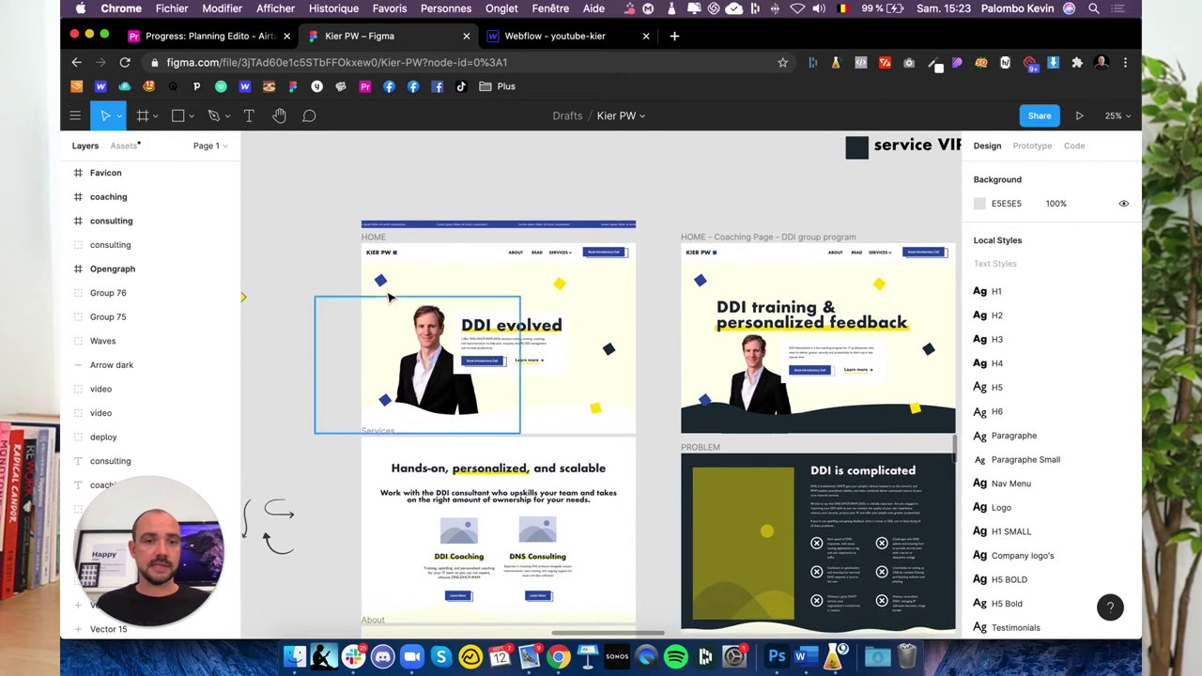
scroll(470, 240, up, 3)
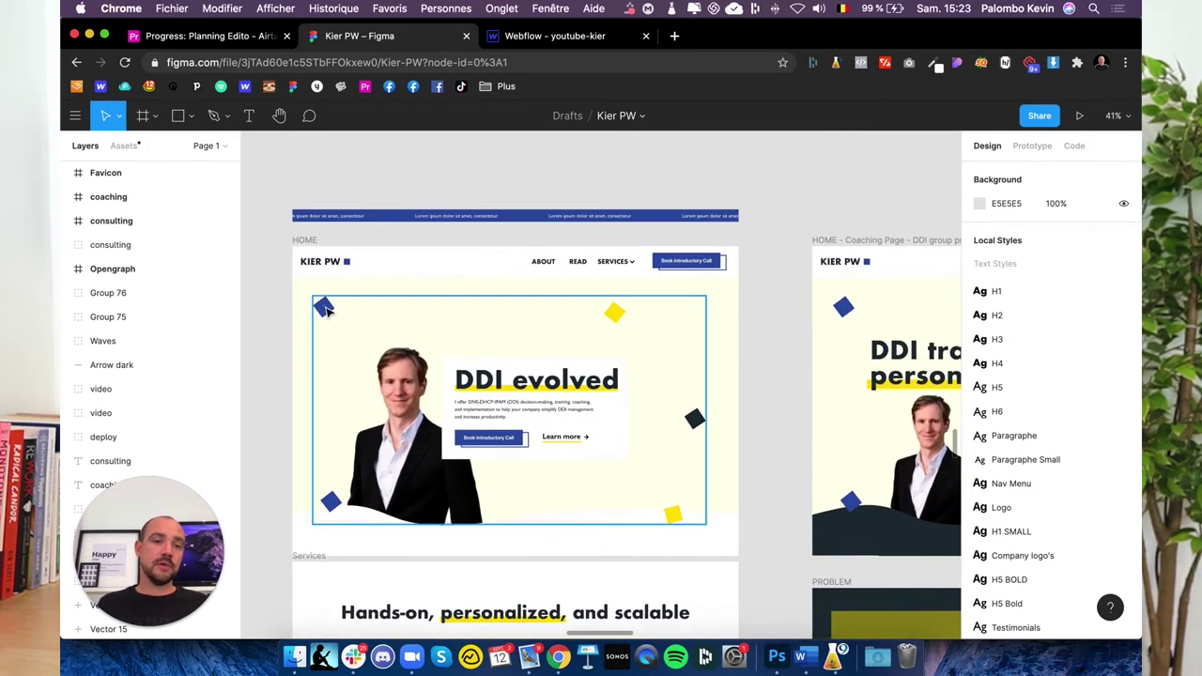
click(324, 310)
double_click(324, 310)
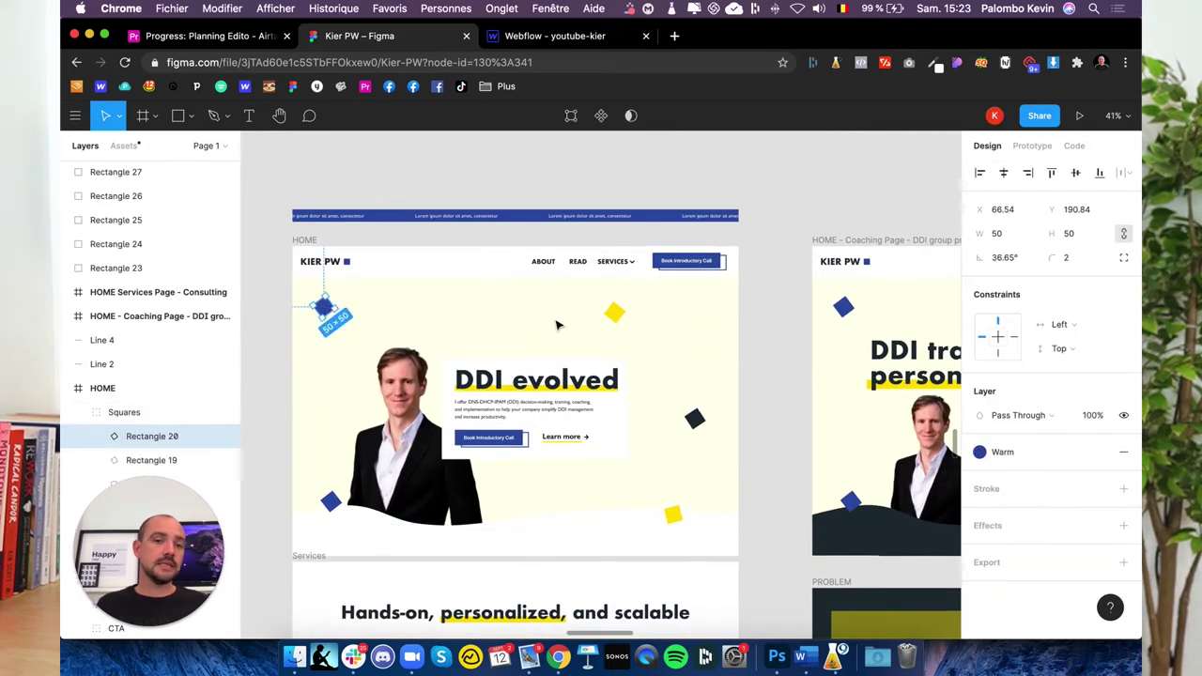
click(703, 325)
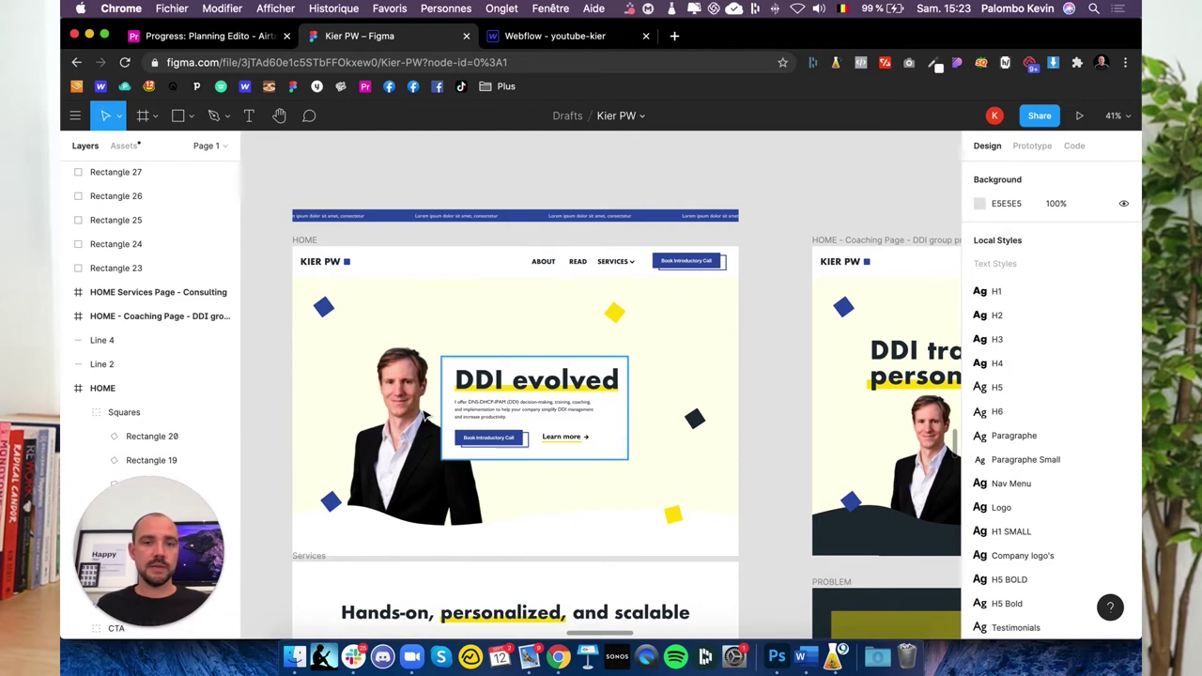
click(404, 409)
Inspect the hero wave, cream wave and dark wave 4 shapes and the illustrations below.
scroll(402, 408, down, 5)
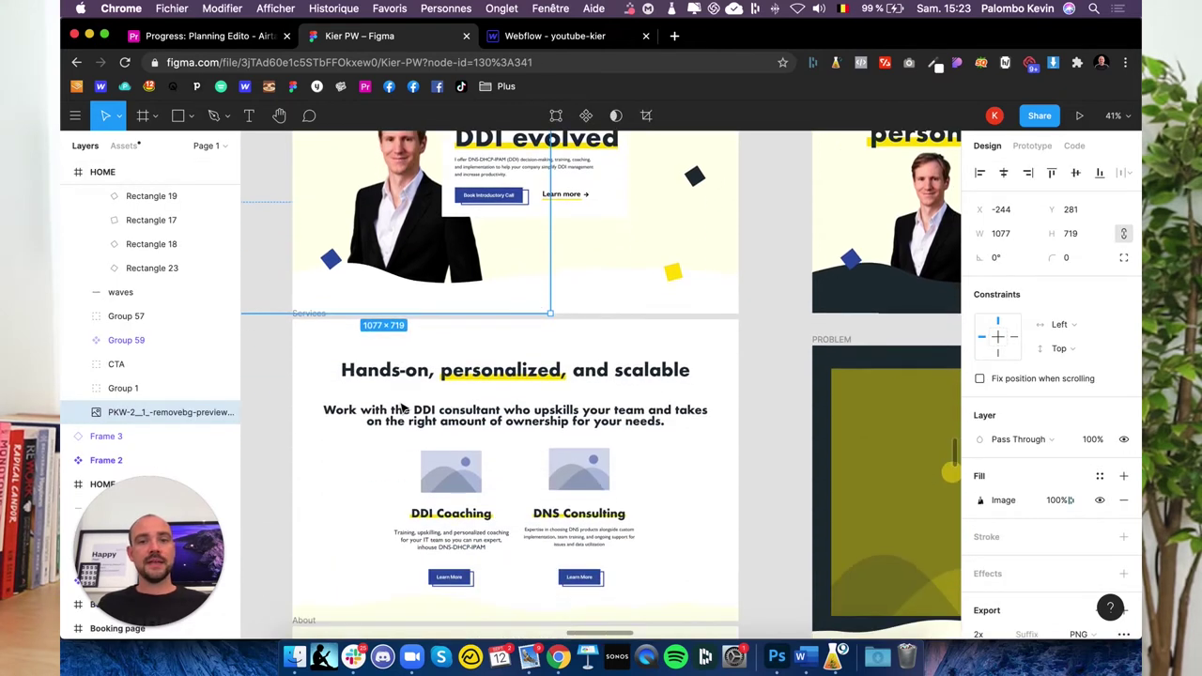
click(479, 310)
scroll(475, 313, left, 2)
scroll(467, 316, left, 4)
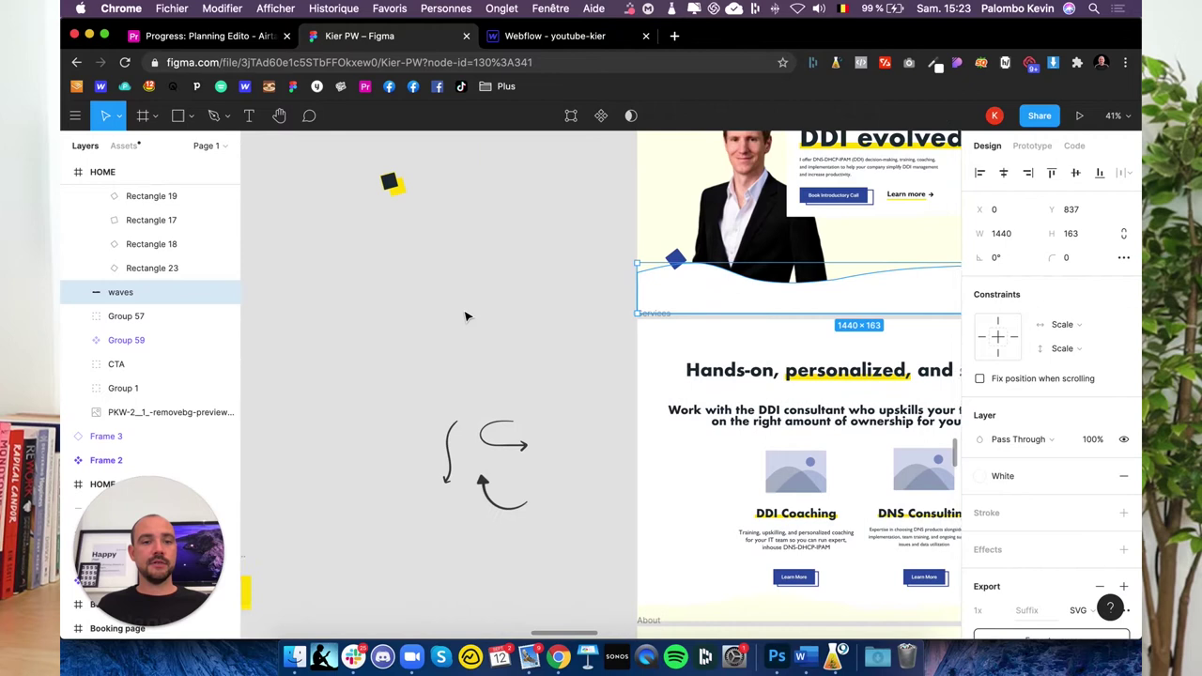
scroll(464, 314, down, 5)
scroll(432, 313, down, 2)
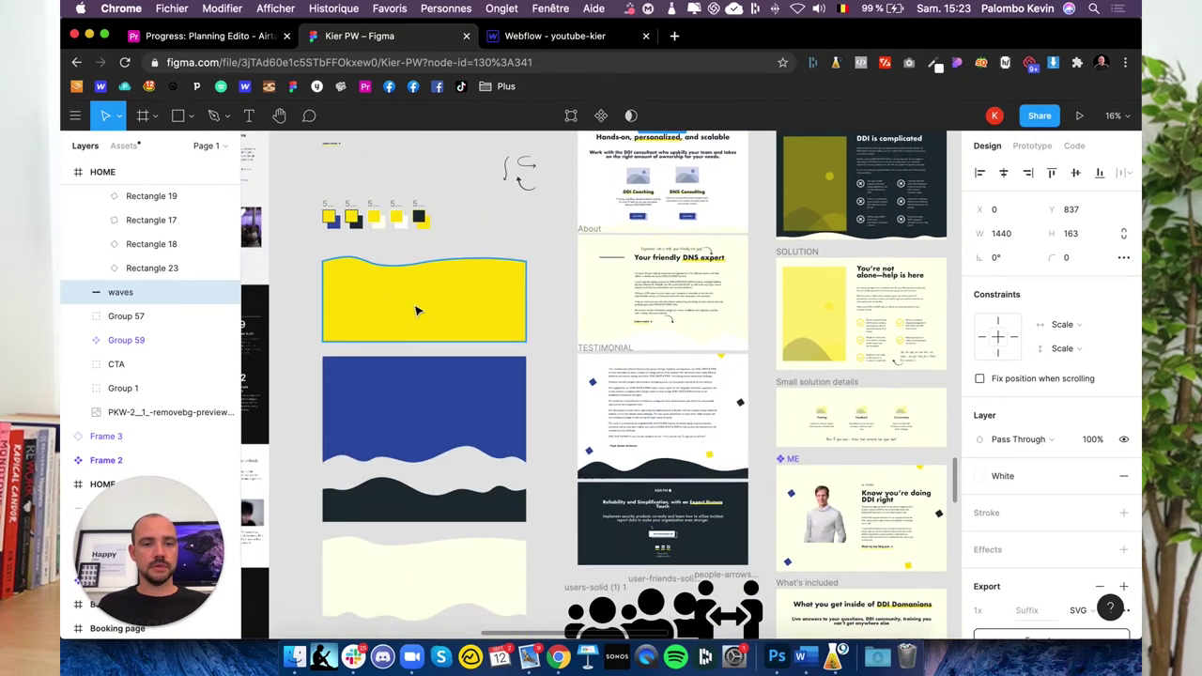
scroll(422, 569, down, 2)
scroll(431, 507, down, 1)
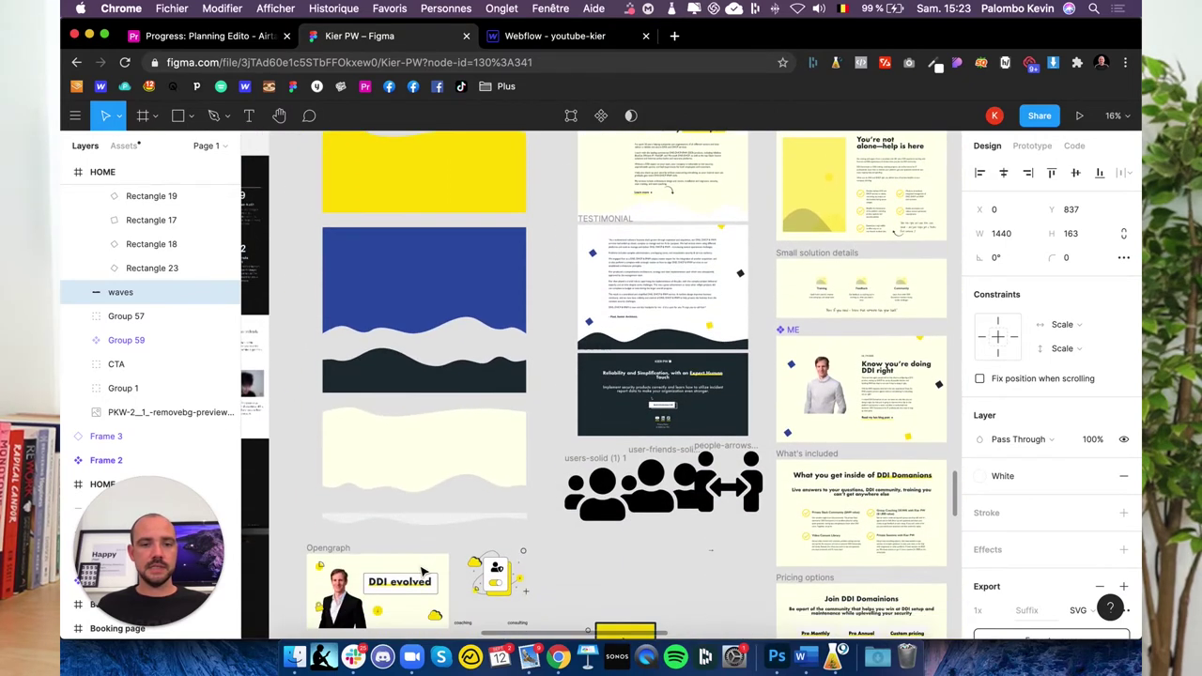
click(445, 462)
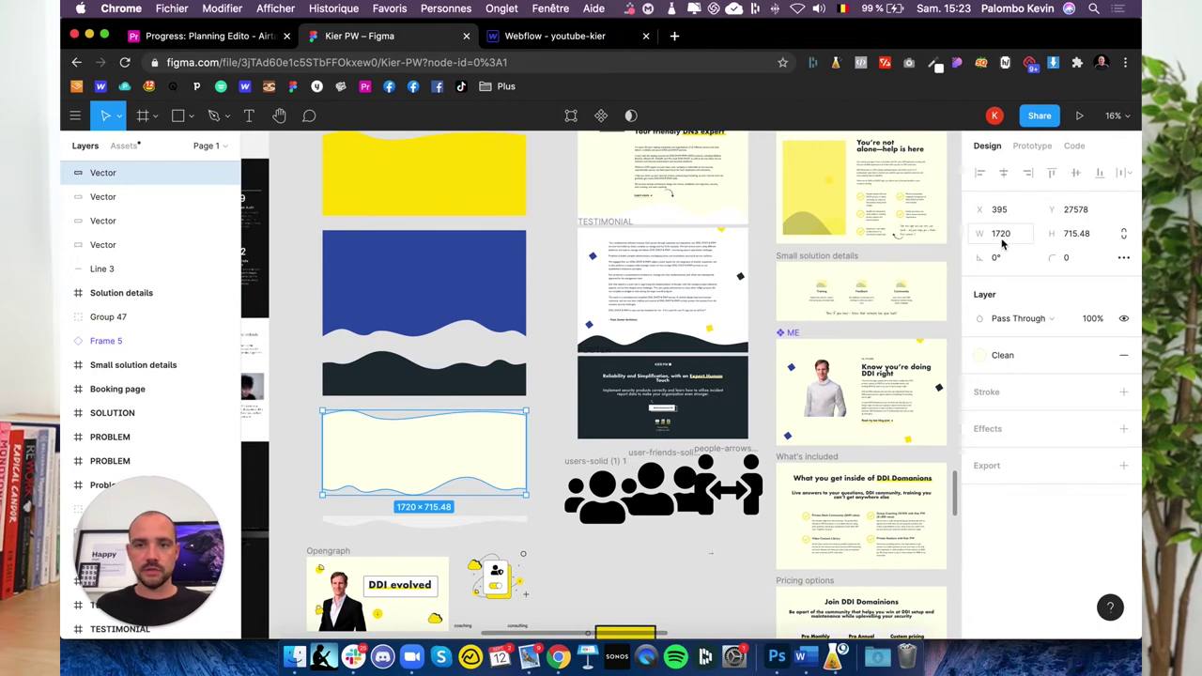
click(658, 344)
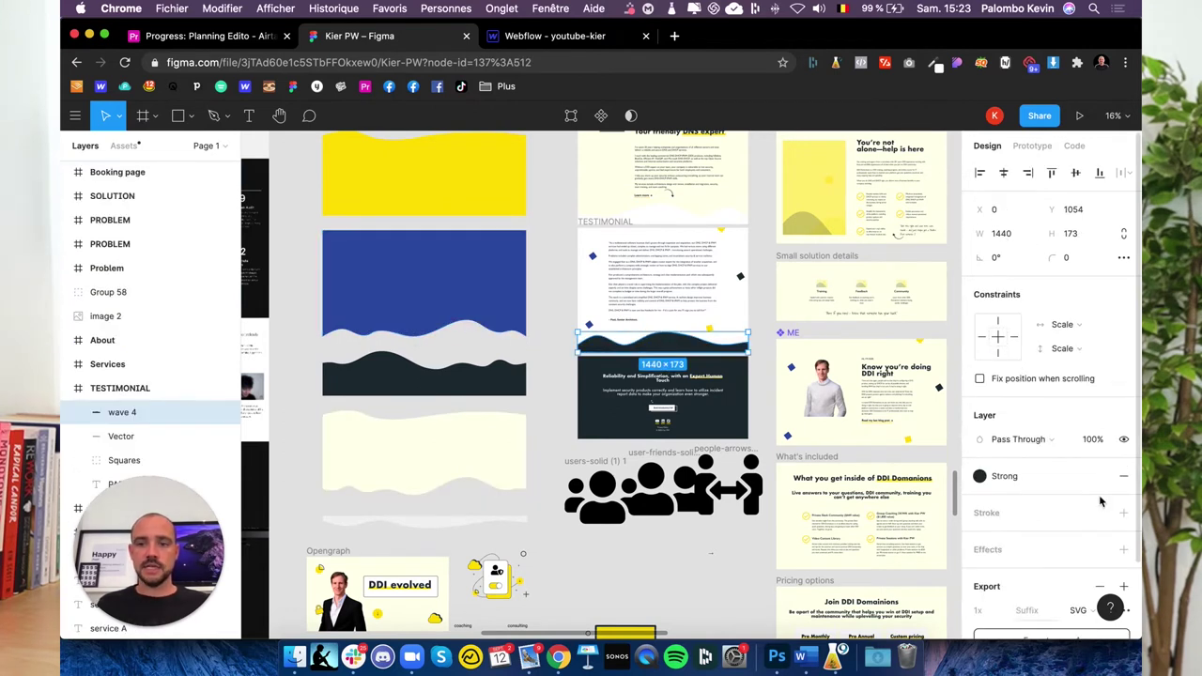
scroll(1063, 563, down, 2)
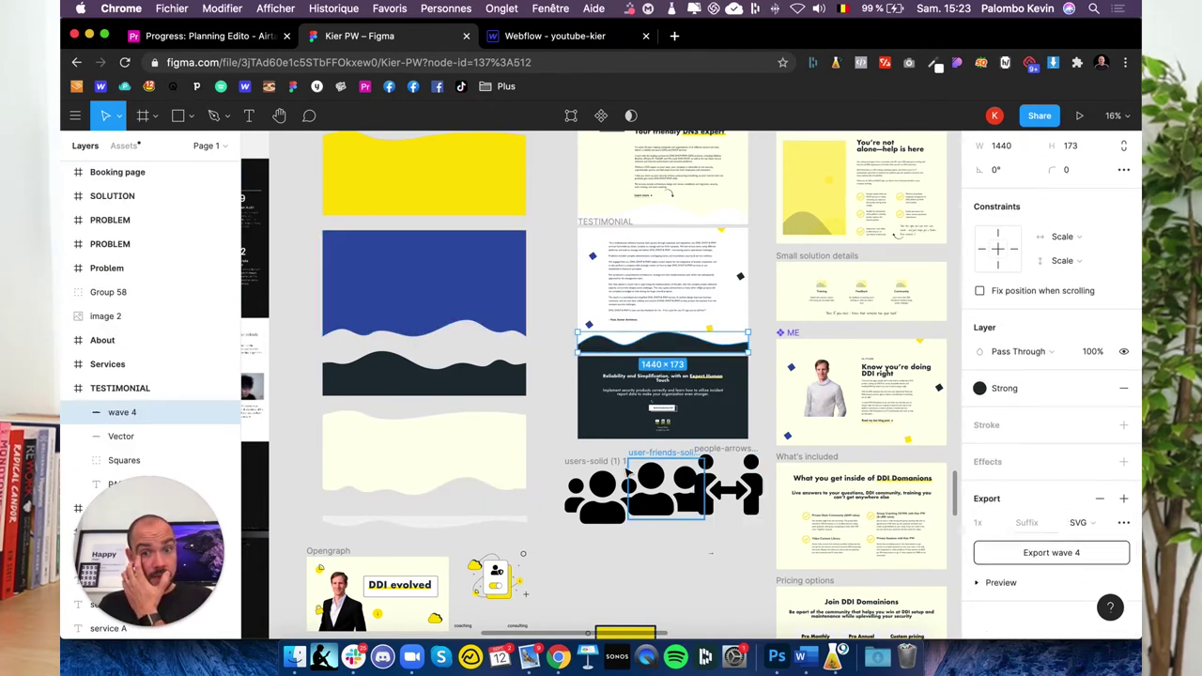
scroll(628, 473, down, 2)
scroll(563, 441, down, 4)
scroll(510, 406, down, 1)
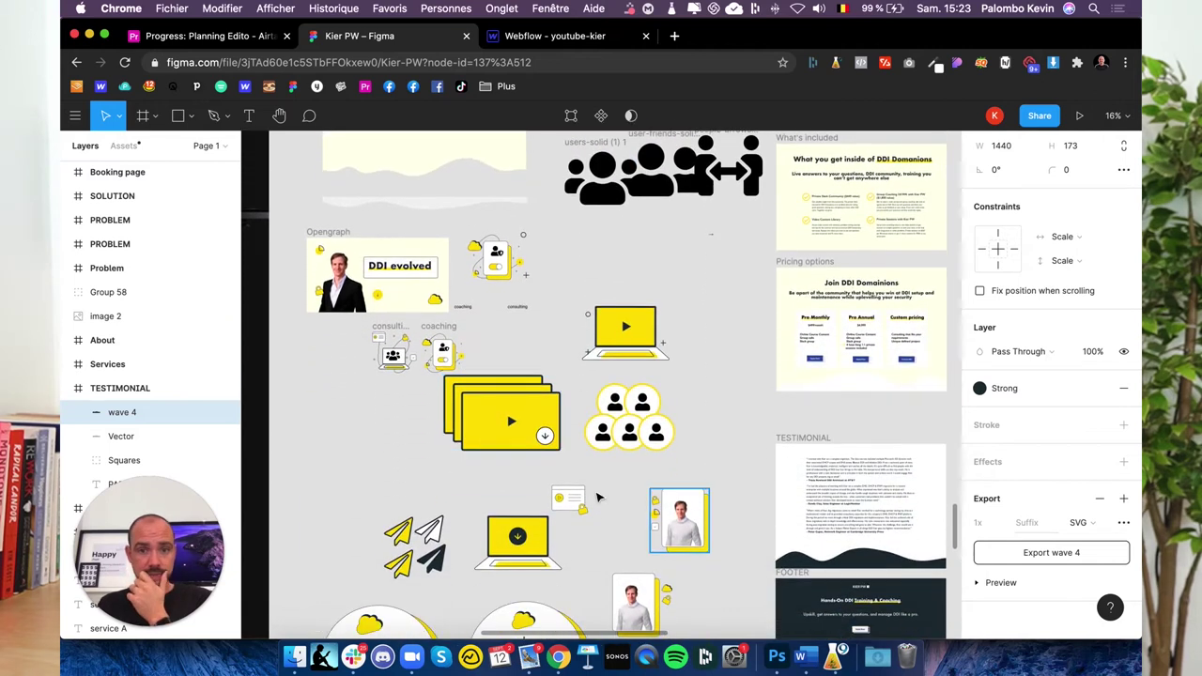
scroll(678, 505, up, 6)
scroll(638, 423, up, 4)
scroll(601, 328, up, 4)
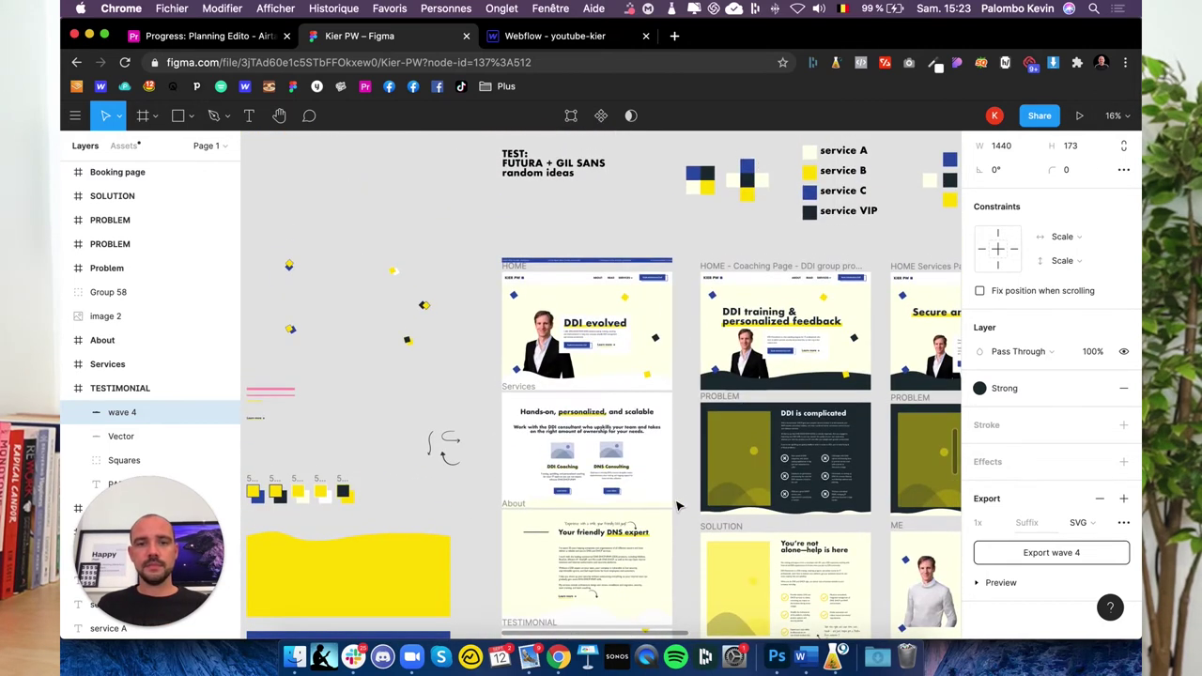
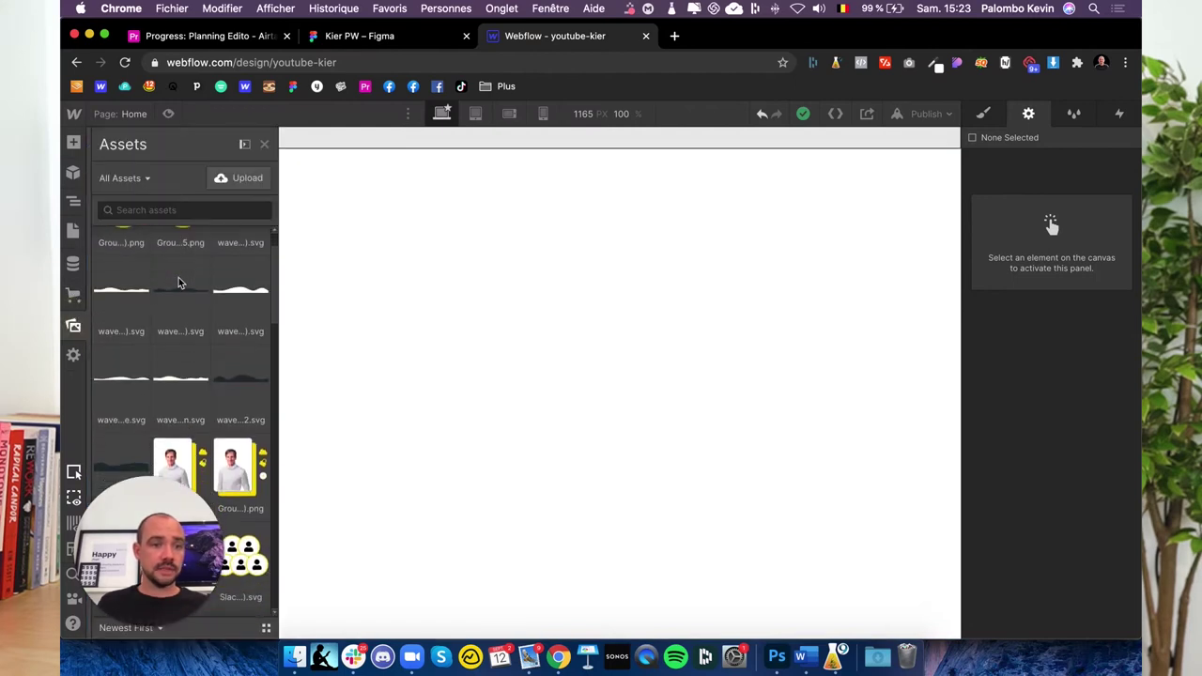
Scroll down through the uploaded assets in the Assets panel and back up.
scroll(179, 282, down, 2)
scroll(180, 284, down, 2)
scroll(180, 285, down, 2)
scroll(180, 286, down, 2)
scroll(179, 285, down, 2)
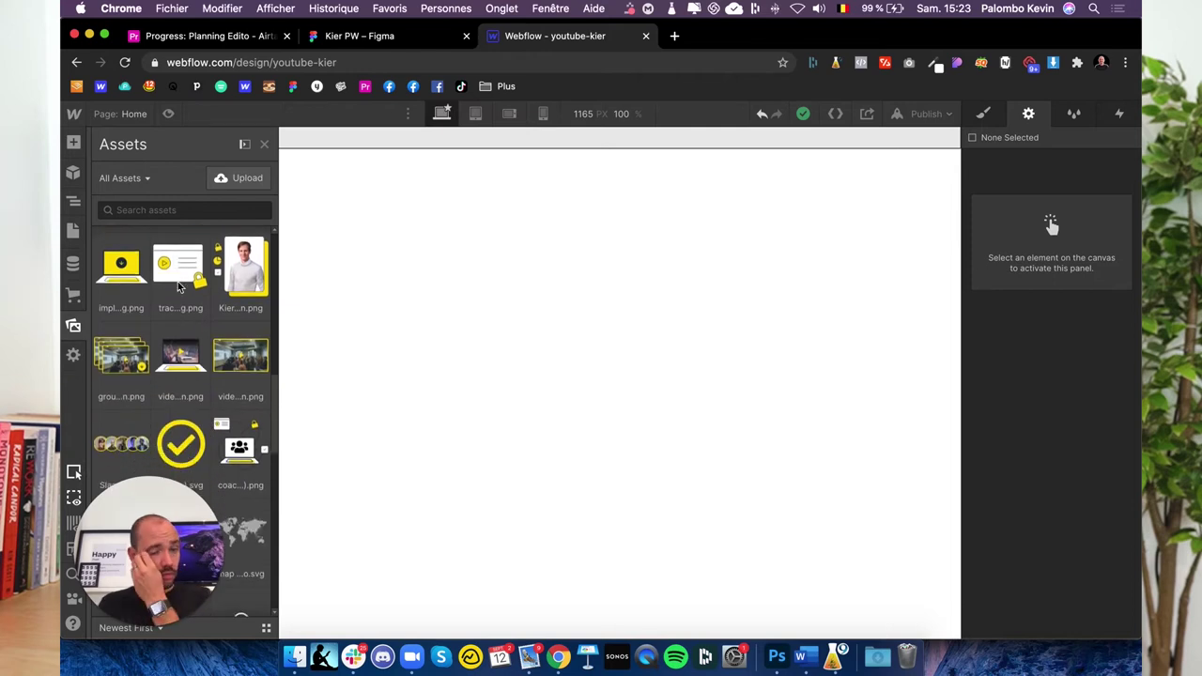
scroll(180, 285, up, 3)
scroll(164, 253, up, 2)
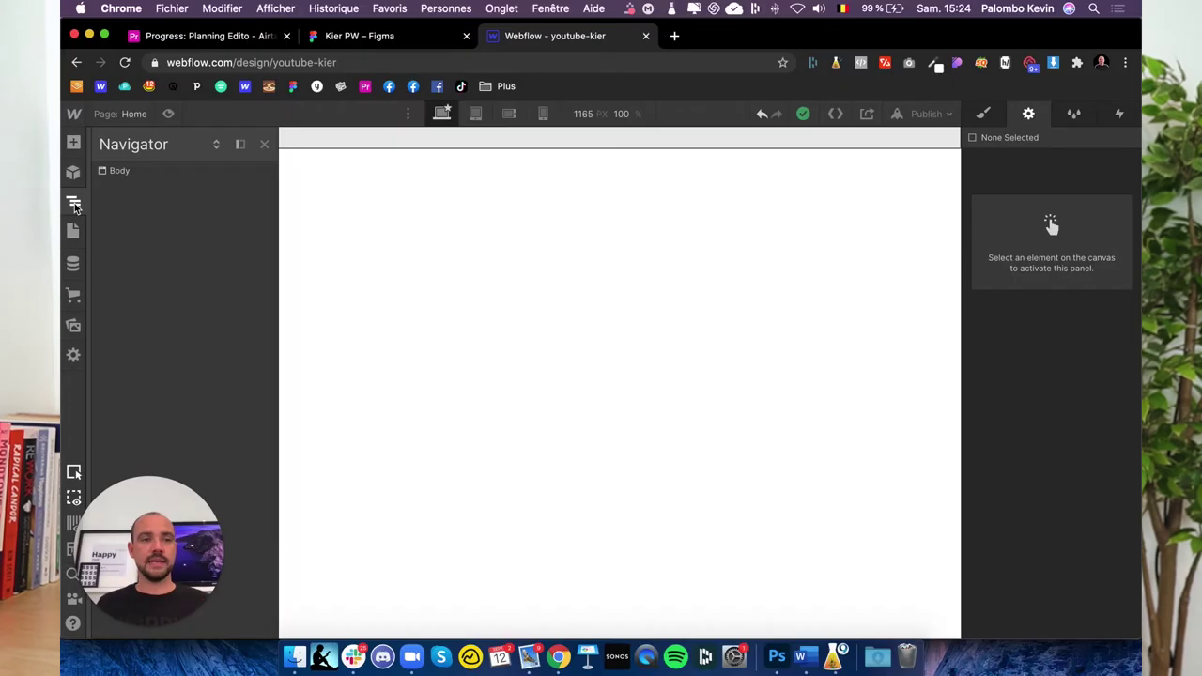
Insert a Navbar with Home, About and Contact links at the top of the Body.
click(113, 170)
click(73, 142)
scroll(169, 460, down, 2)
scroll(169, 460, down, 1)
scroll(170, 460, down, 3)
scroll(170, 460, down, 3)
scroll(170, 461, down, 4)
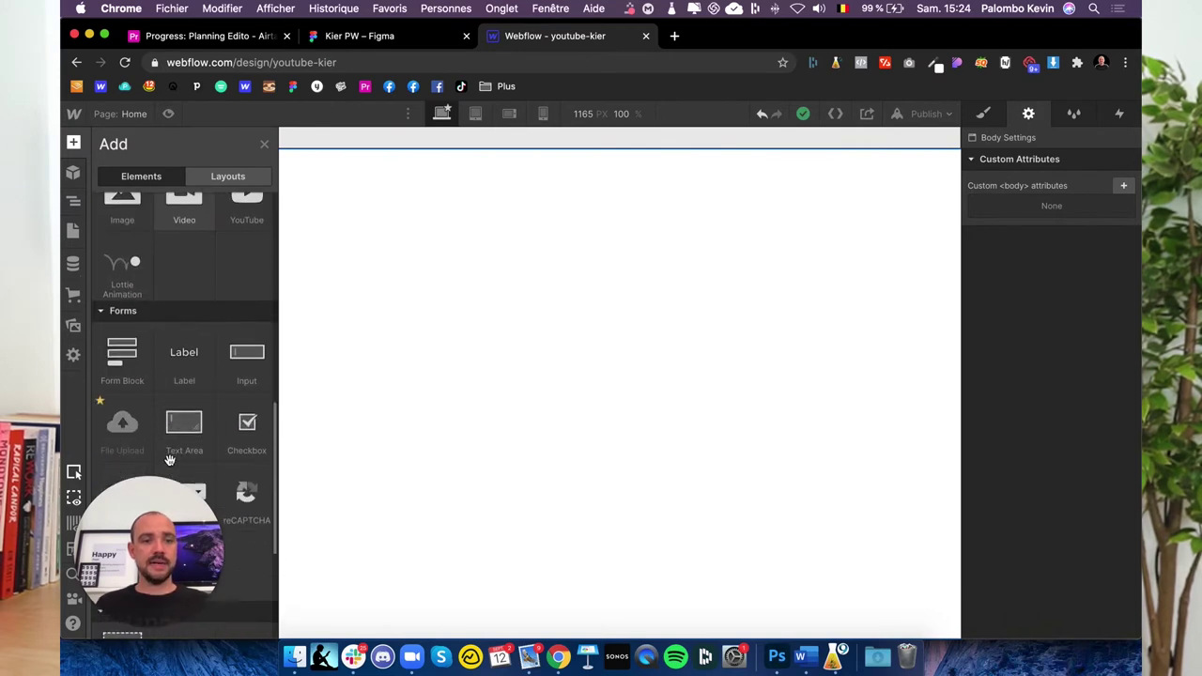
scroll(167, 469, down, 1)
scroll(199, 469, down, 5)
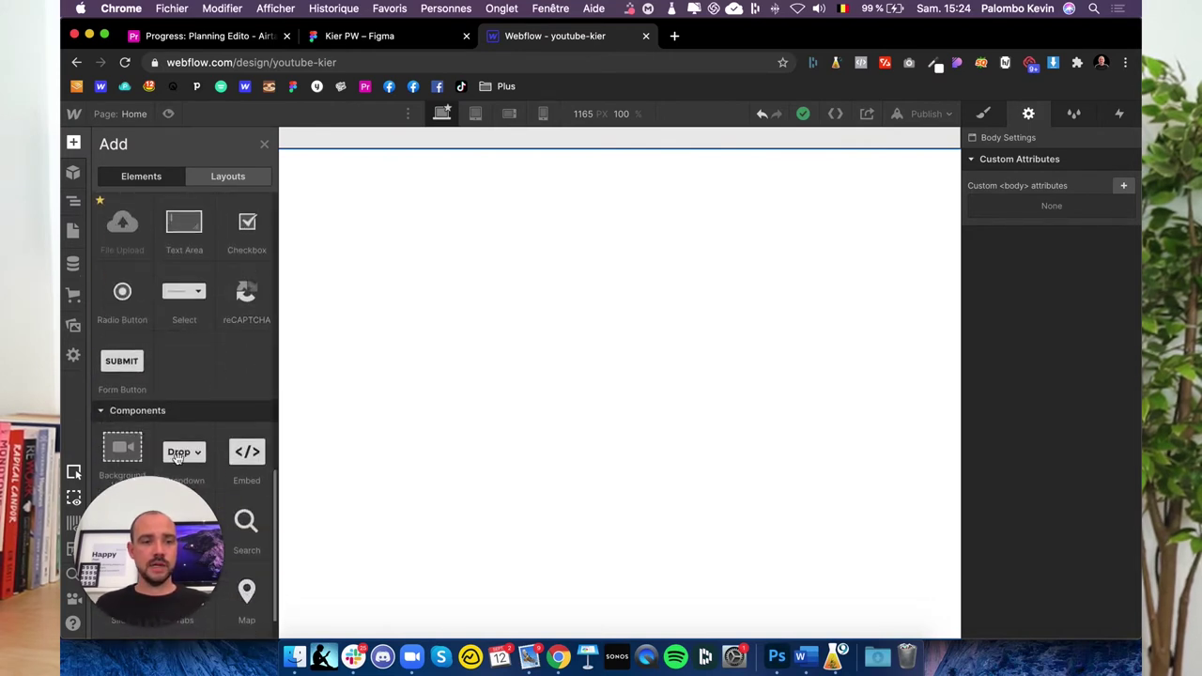
scroll(186, 460, down, 2)
click(184, 458)
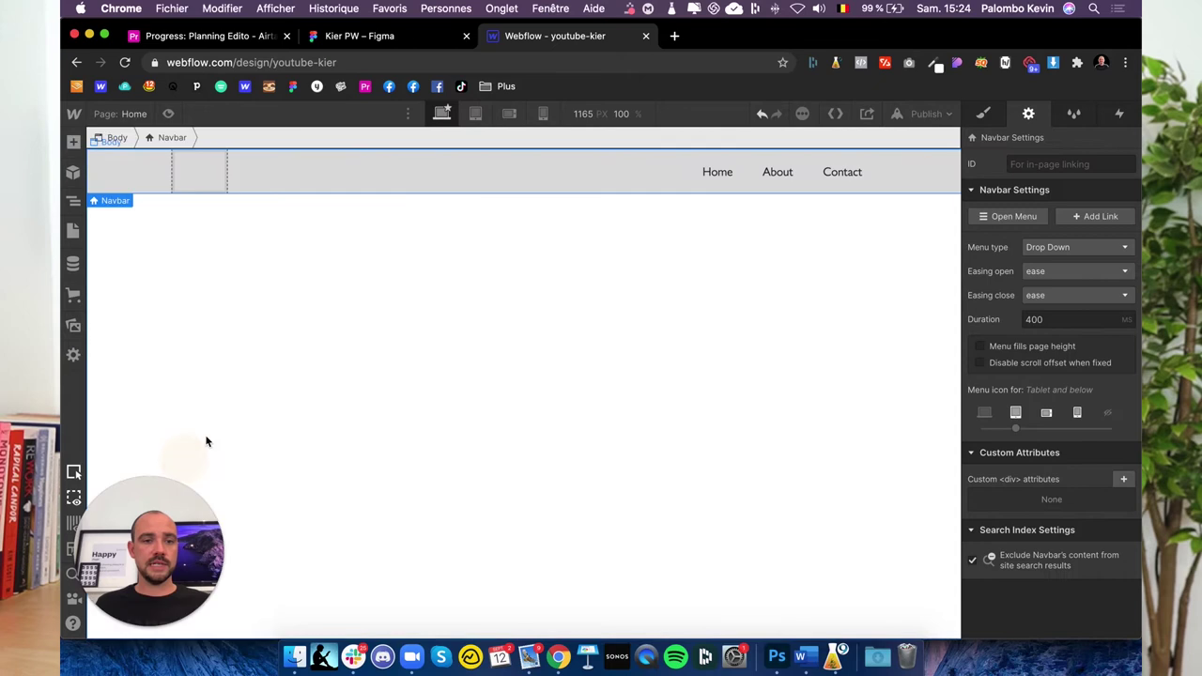
Move Brand, Nav Menu and Menu Button out of the Container and delete the empty Container.
click(72, 202)
click(103, 190)
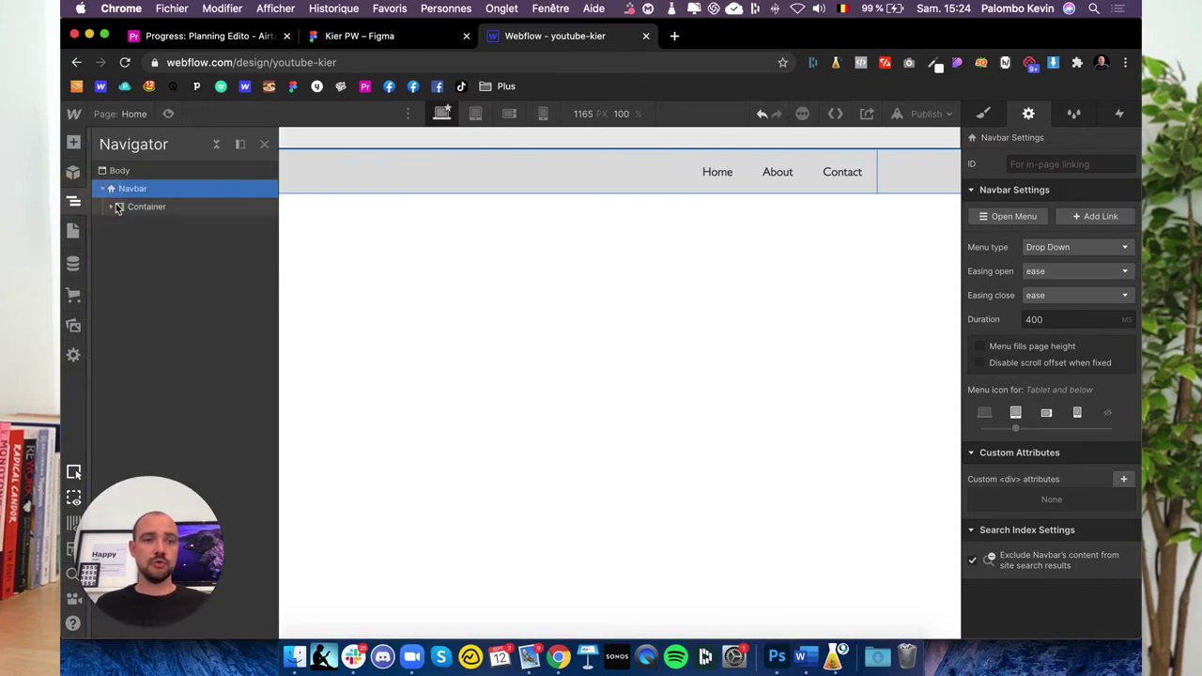
click(113, 211)
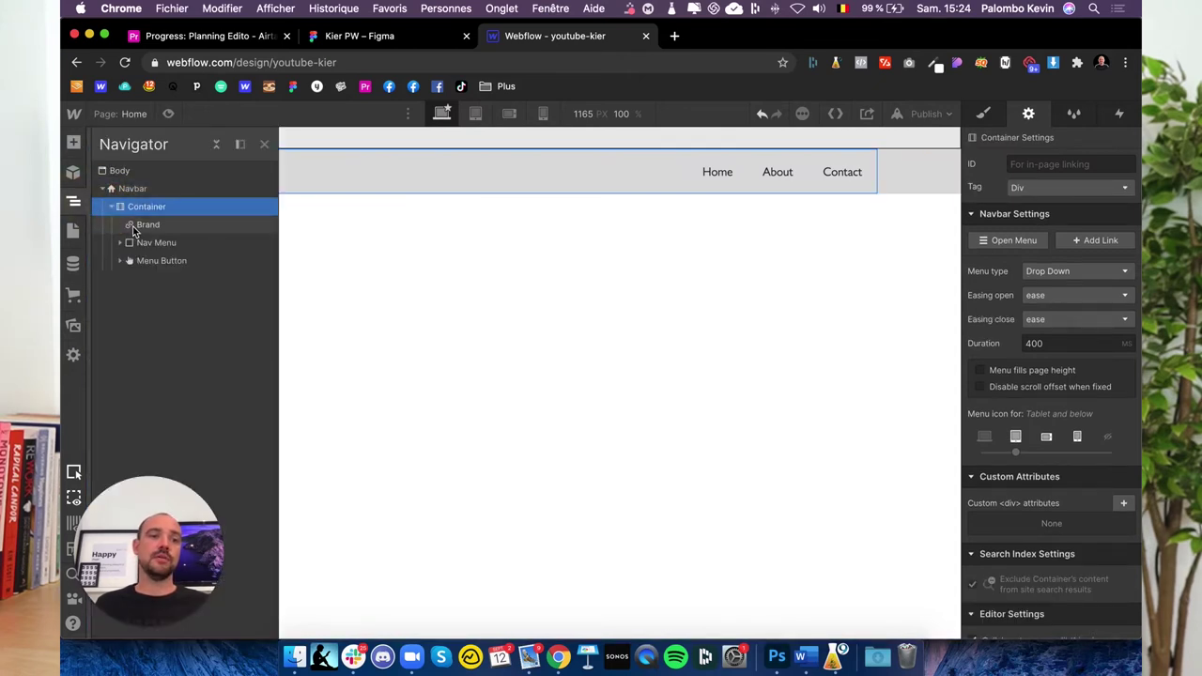
drag(133, 226, 134, 201)
mouse_move(136, 242)
mouse_down()
mouse_move(136, 226)
mouse_move(134, 235)
mouse_up()
click(134, 260)
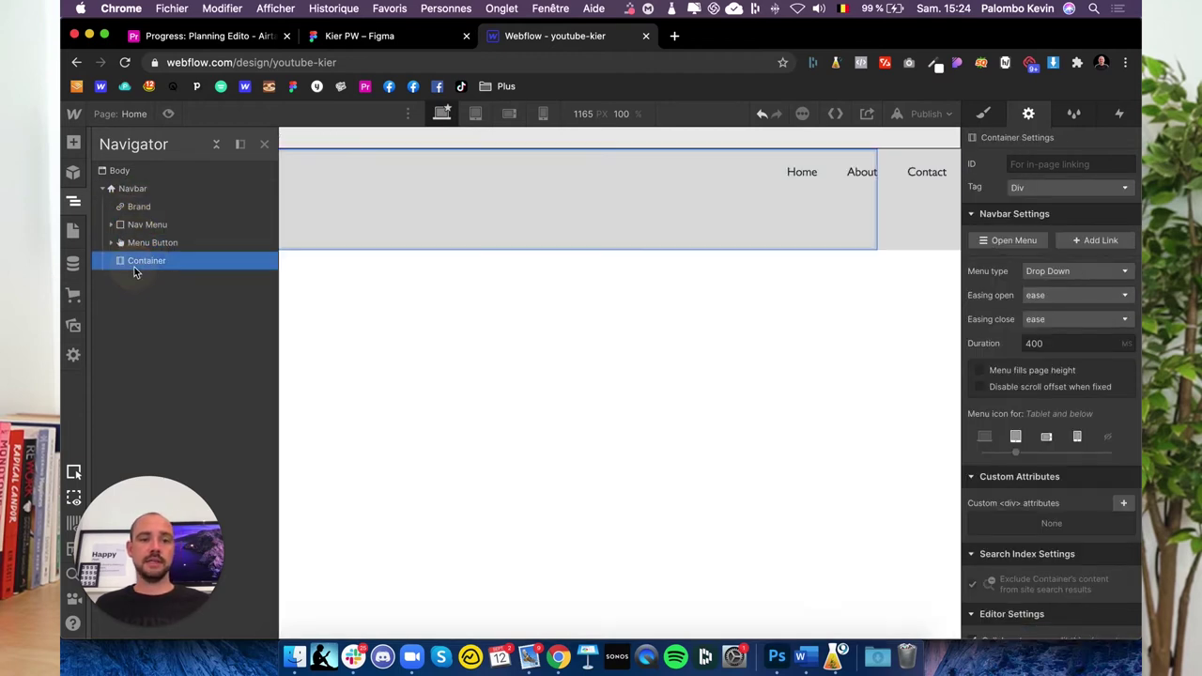
key(Delete)
Place a new Div Block inside the Navbar to hold its brand, menu and button.
click(127, 189)
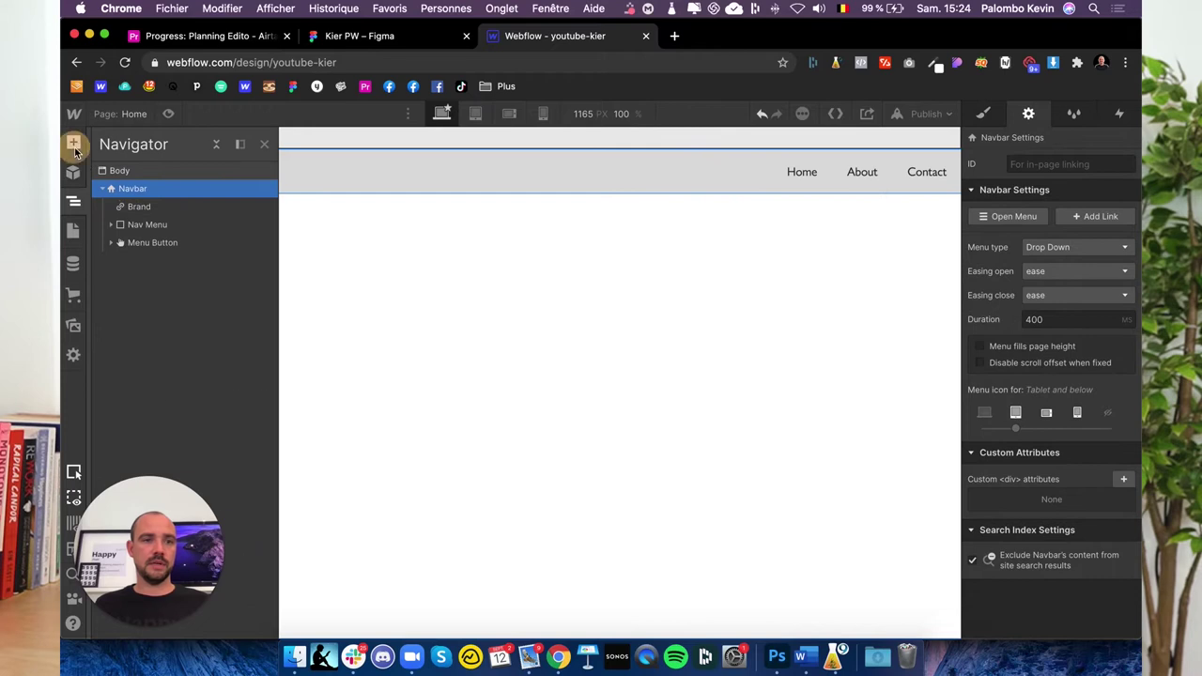
click(74, 144)
mouse_move(124, 406)
mouse_down()
mouse_move(109, 229)
mouse_move(136, 214)
mouse_move(136, 270)
mouse_up()
click(74, 203)
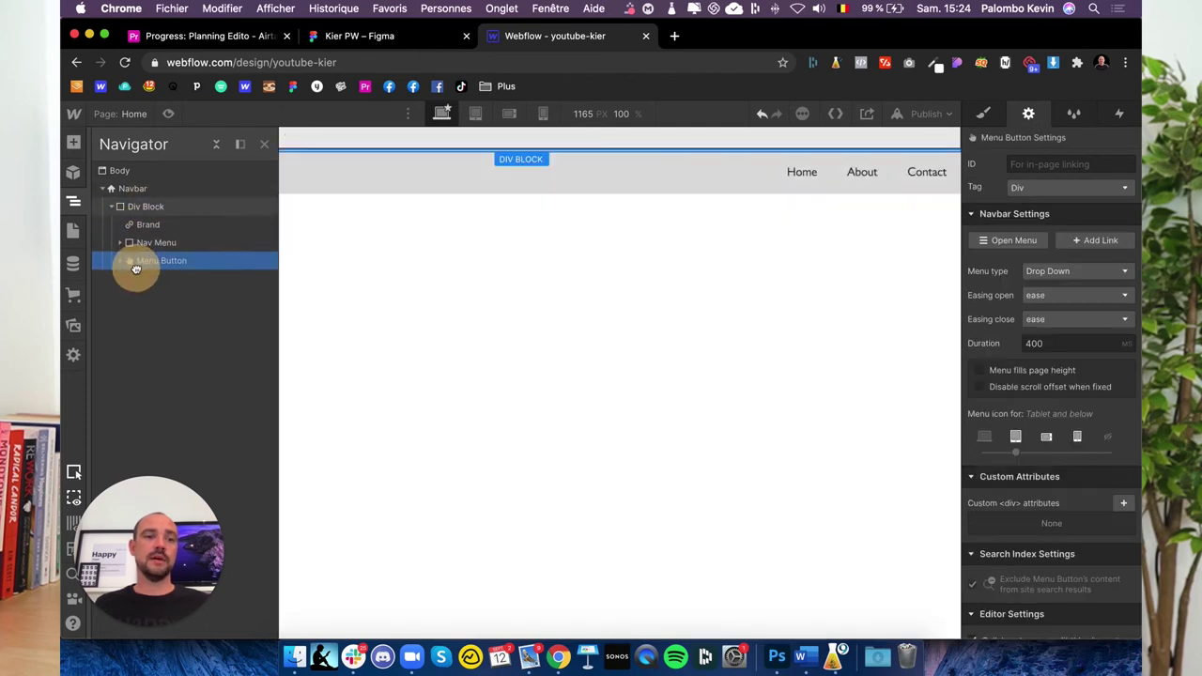
click(132, 188)
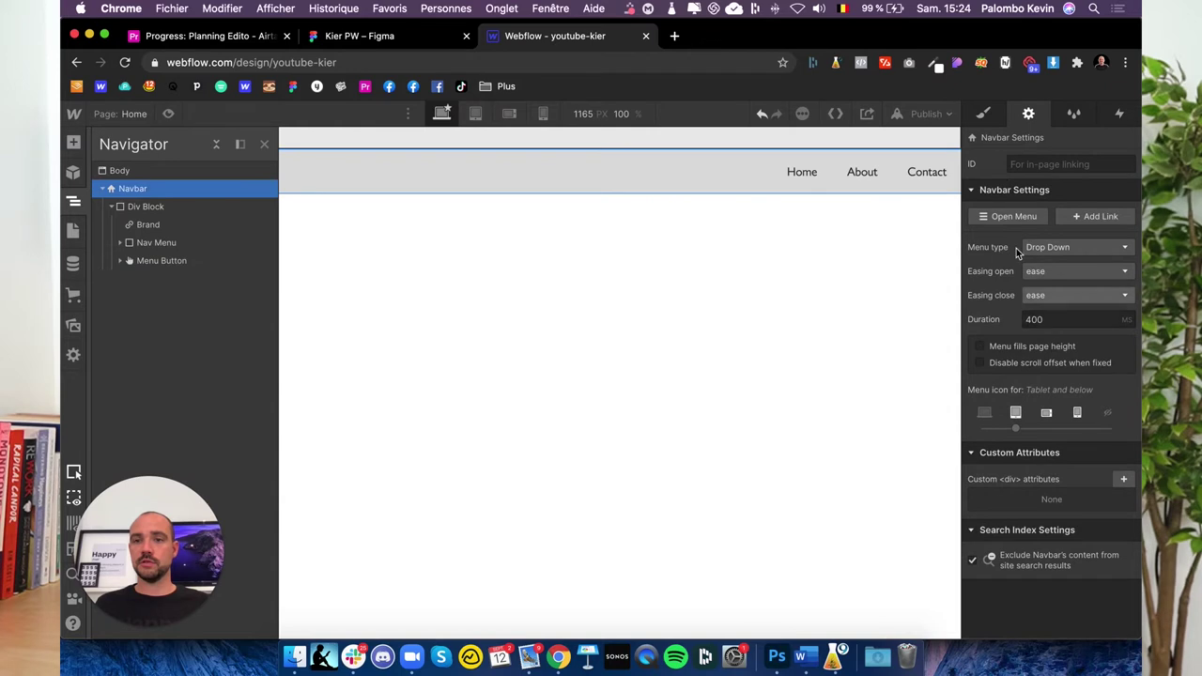
Give the navbar 5% left and right padding.
key(s)
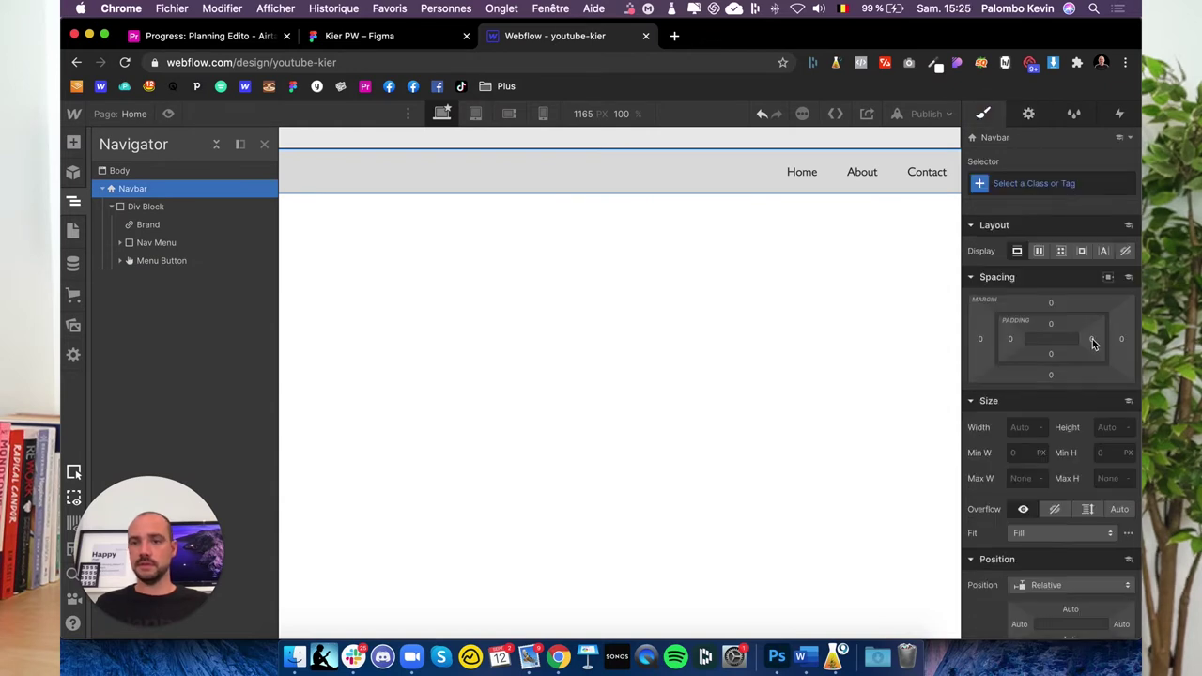
click(1092, 339)
text(5)
key(Return)
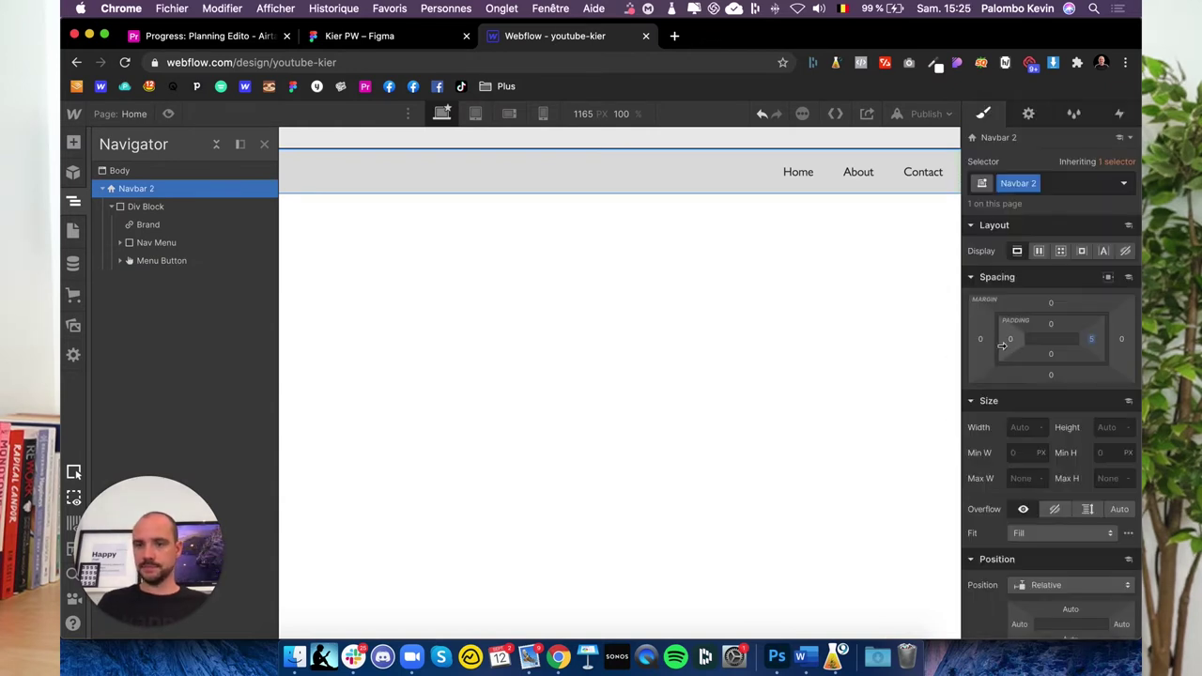
click(1092, 340)
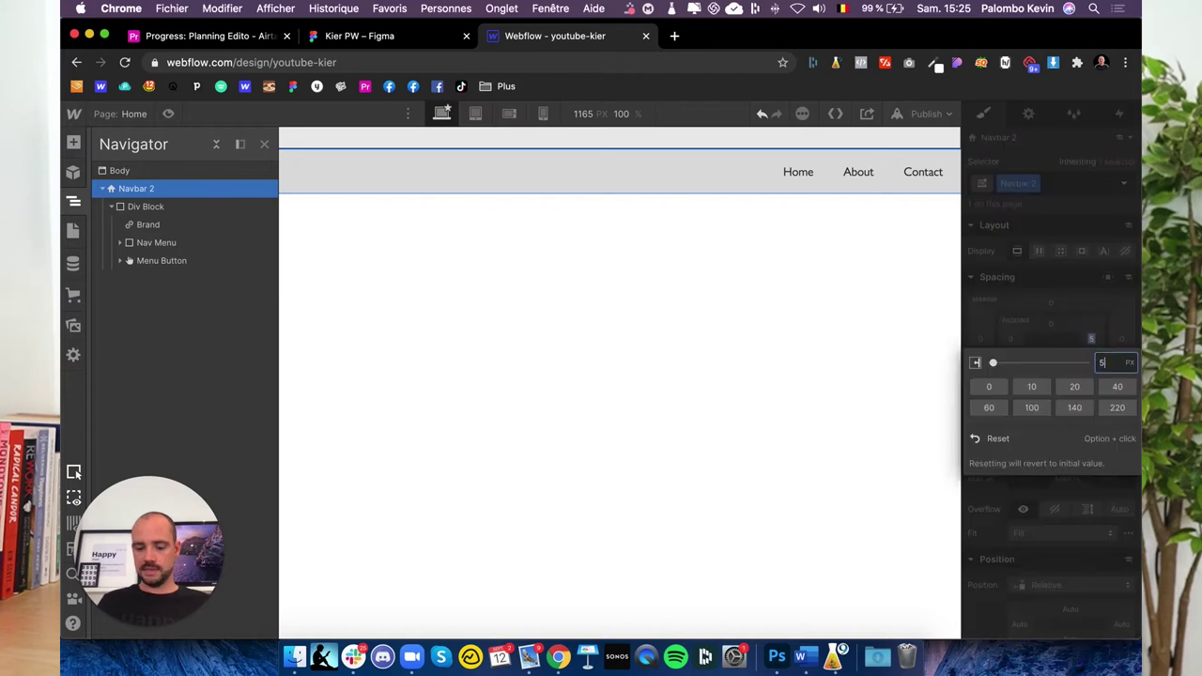
key(Return)
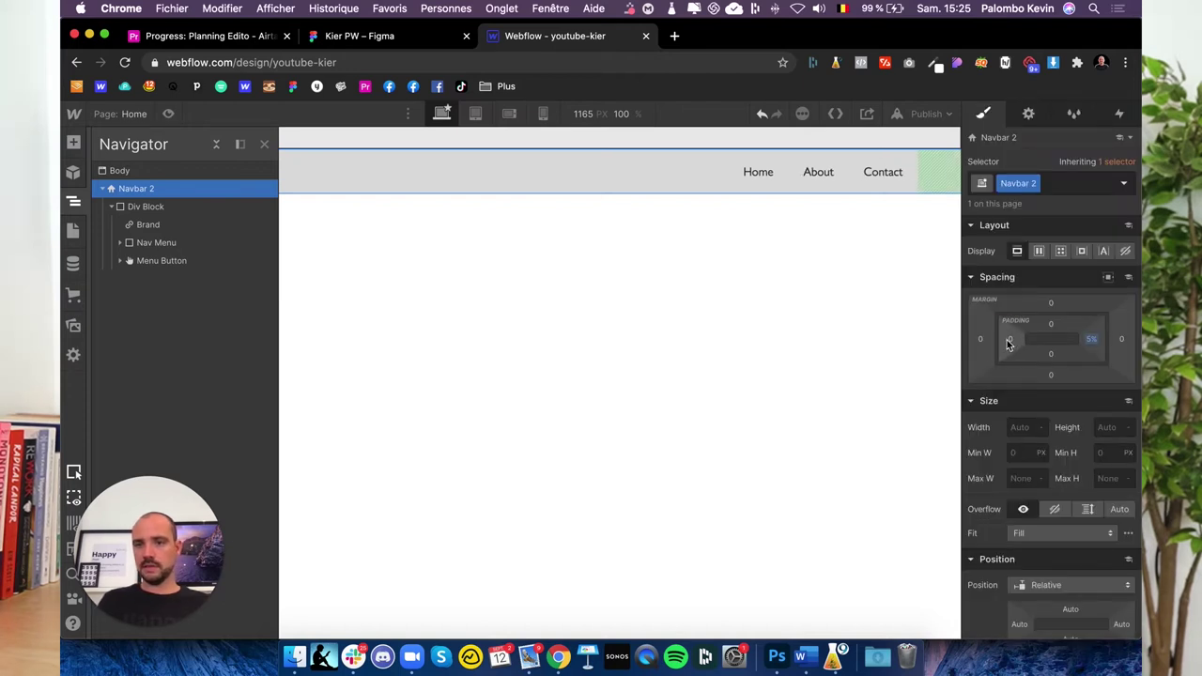
click(1010, 340)
text(5%)
key(Return)
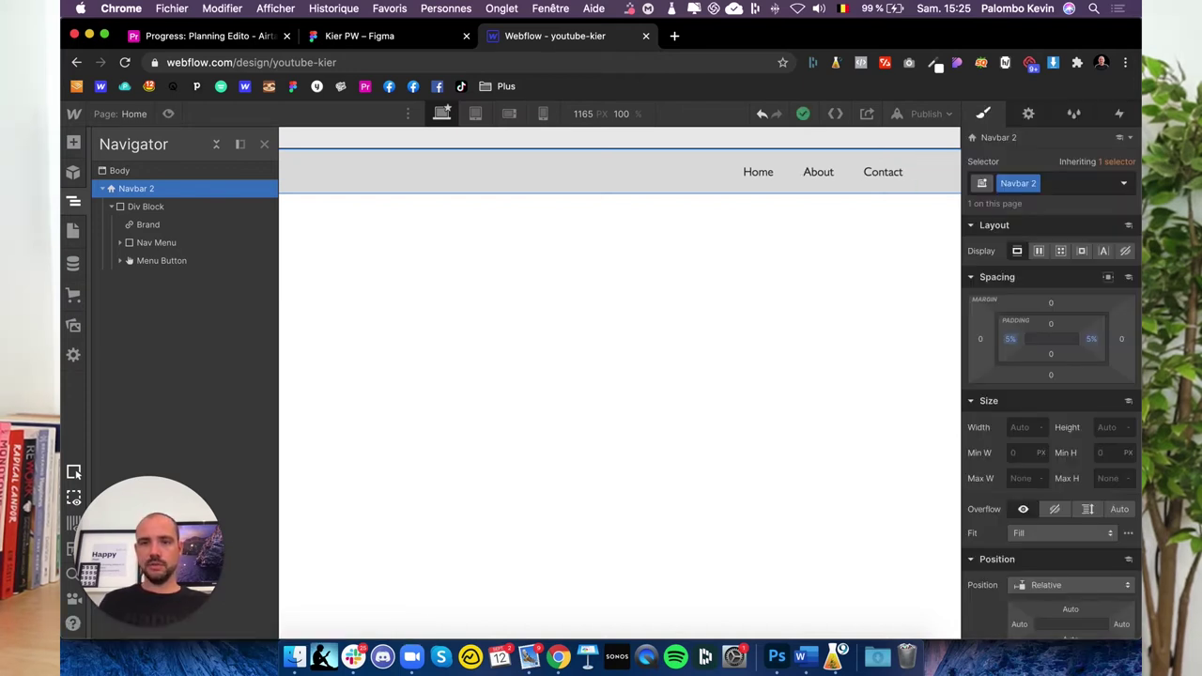
Set the navbar's inner Div Block to a horizontal flex layout.
click(200, 209)
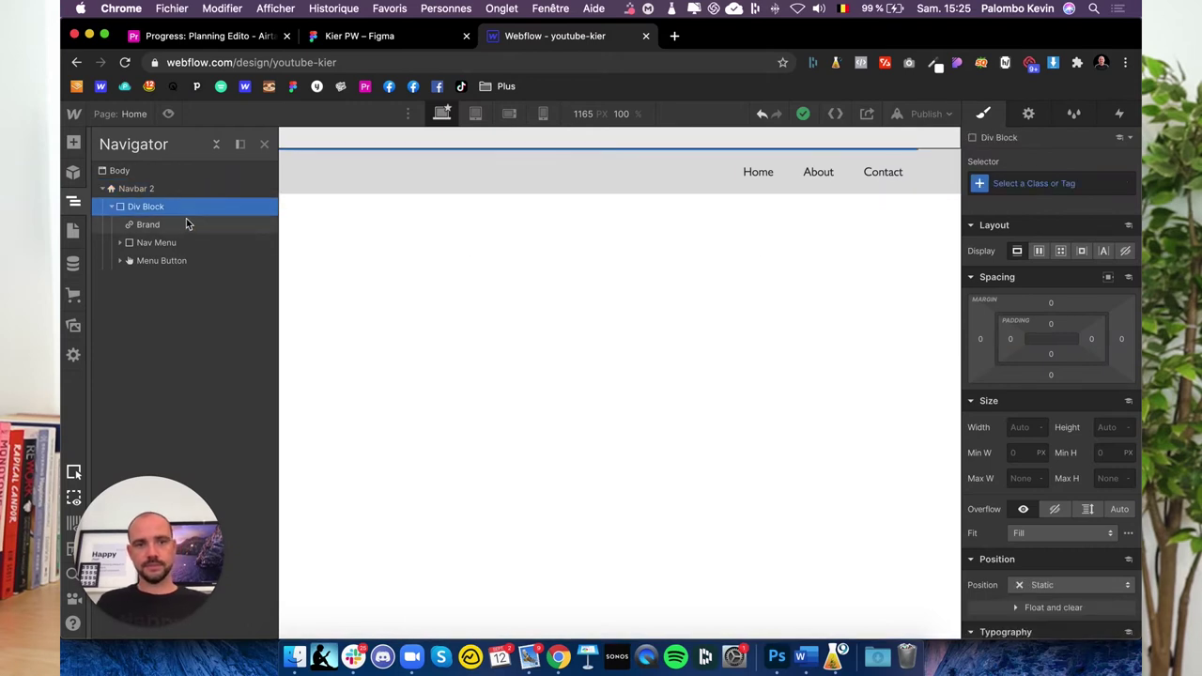
click(77, 205)
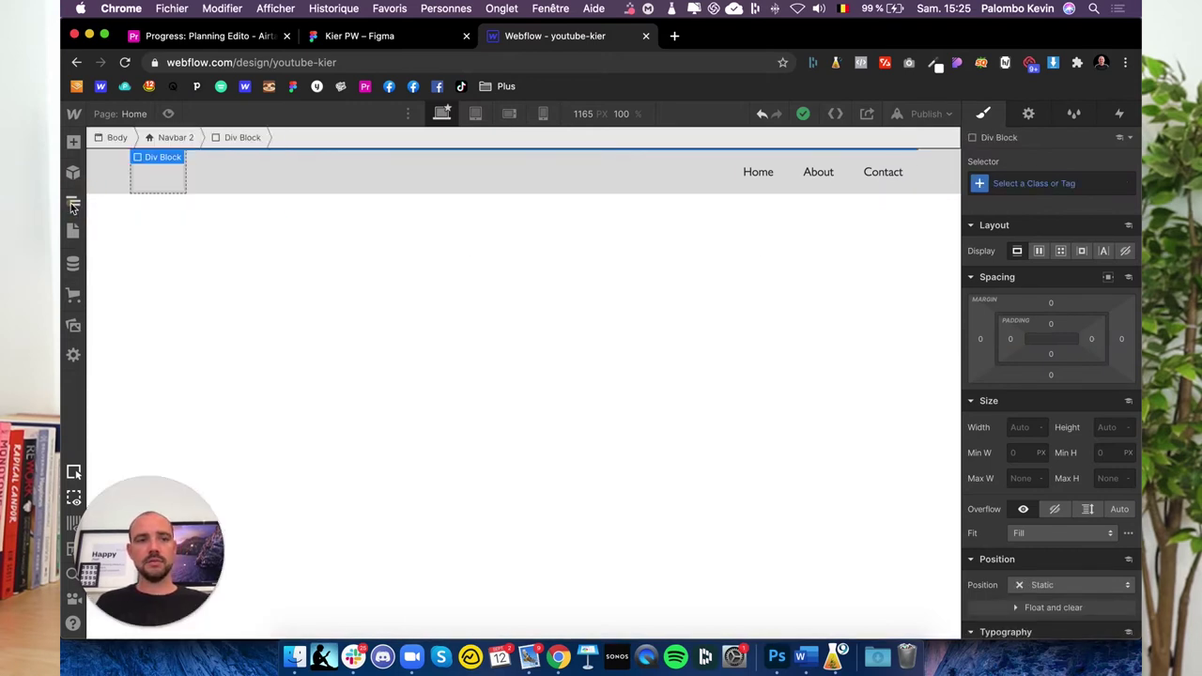
click(73, 207)
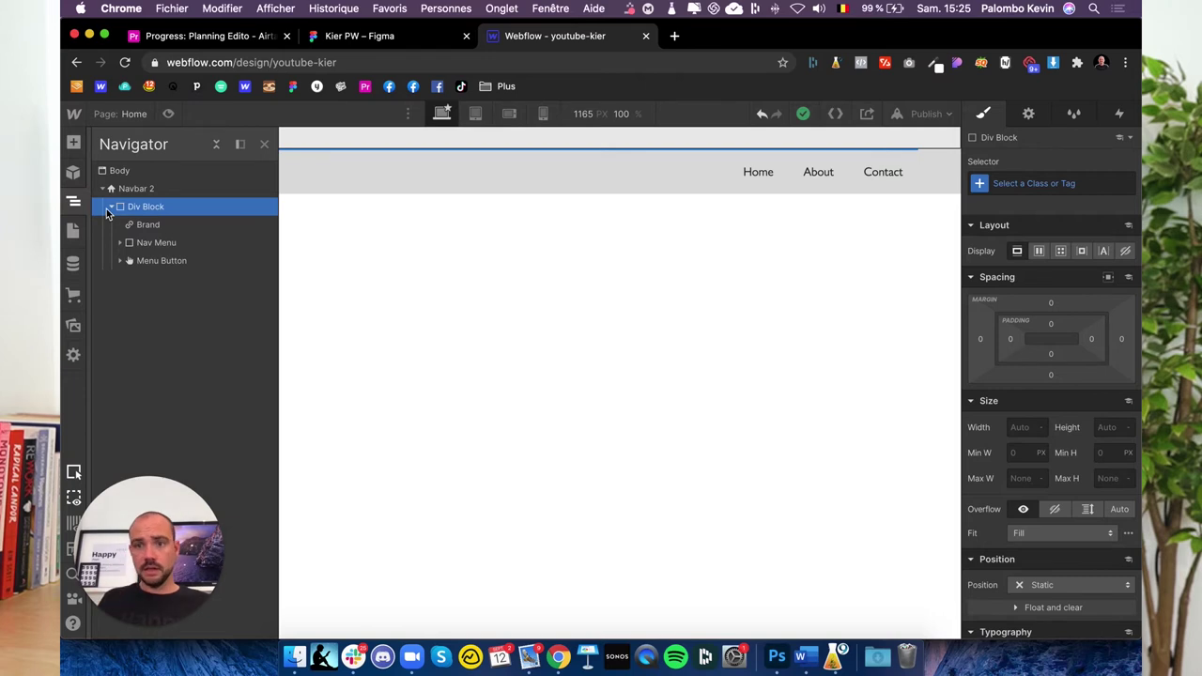
click(1039, 252)
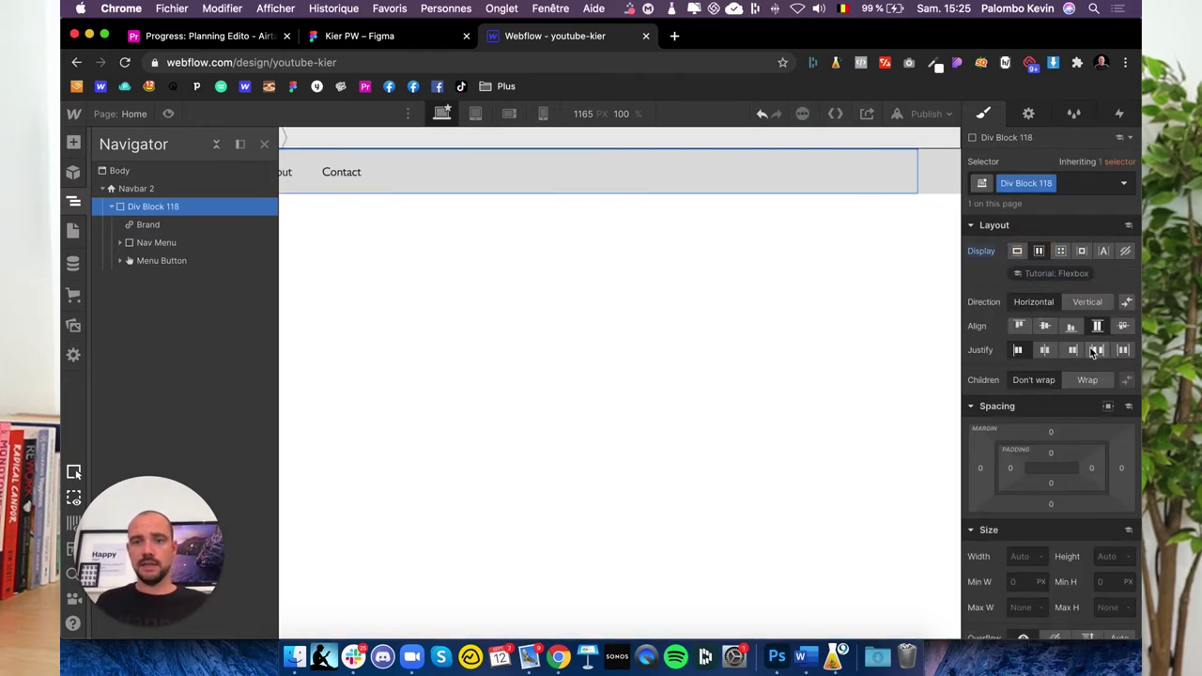
Compare the navbar with the Figma design, checking the design's navbar frame size.
click(416, 36)
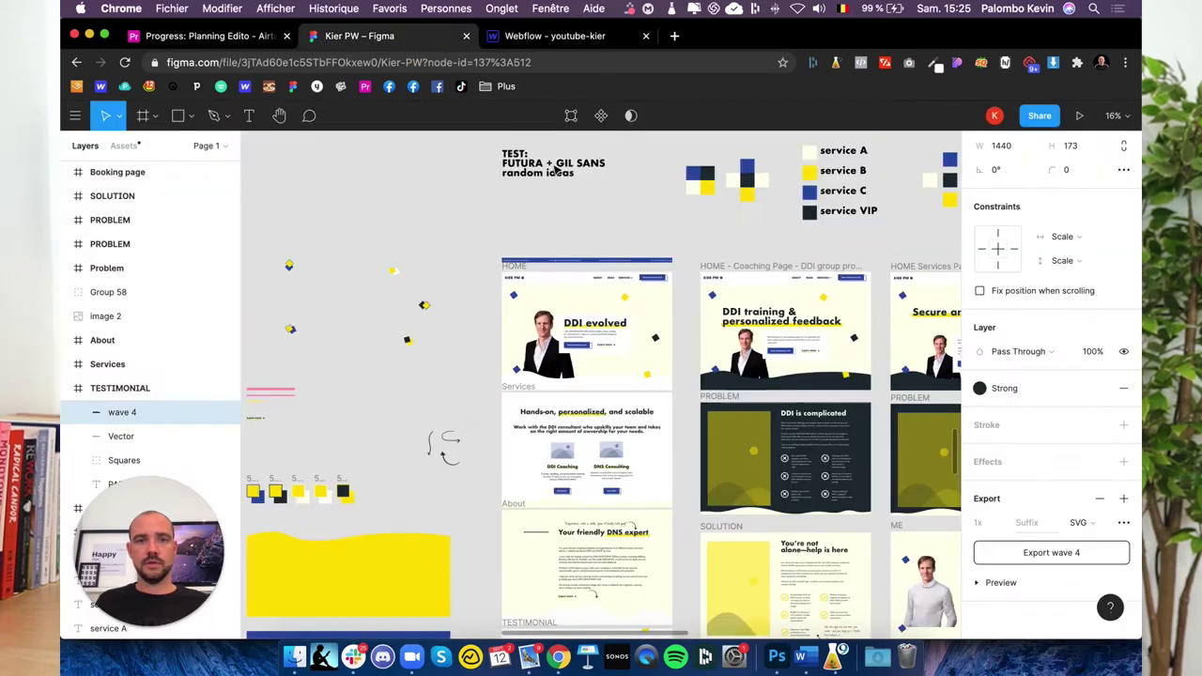
scroll(609, 288, up, 5)
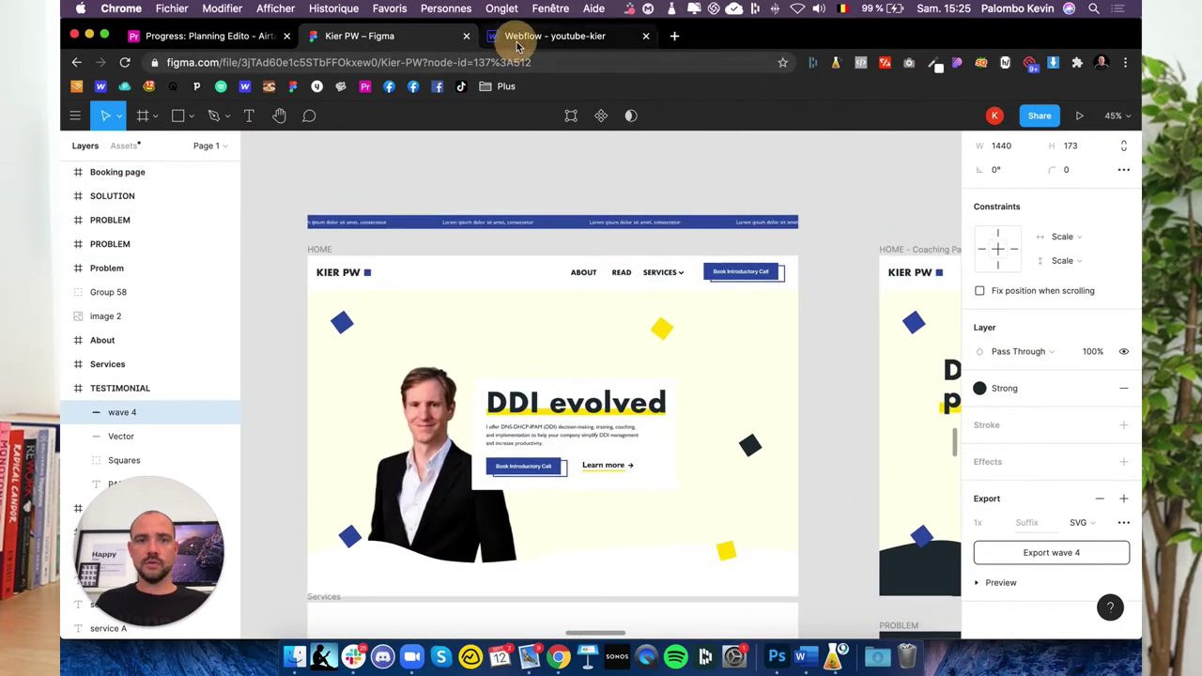
click(540, 36)
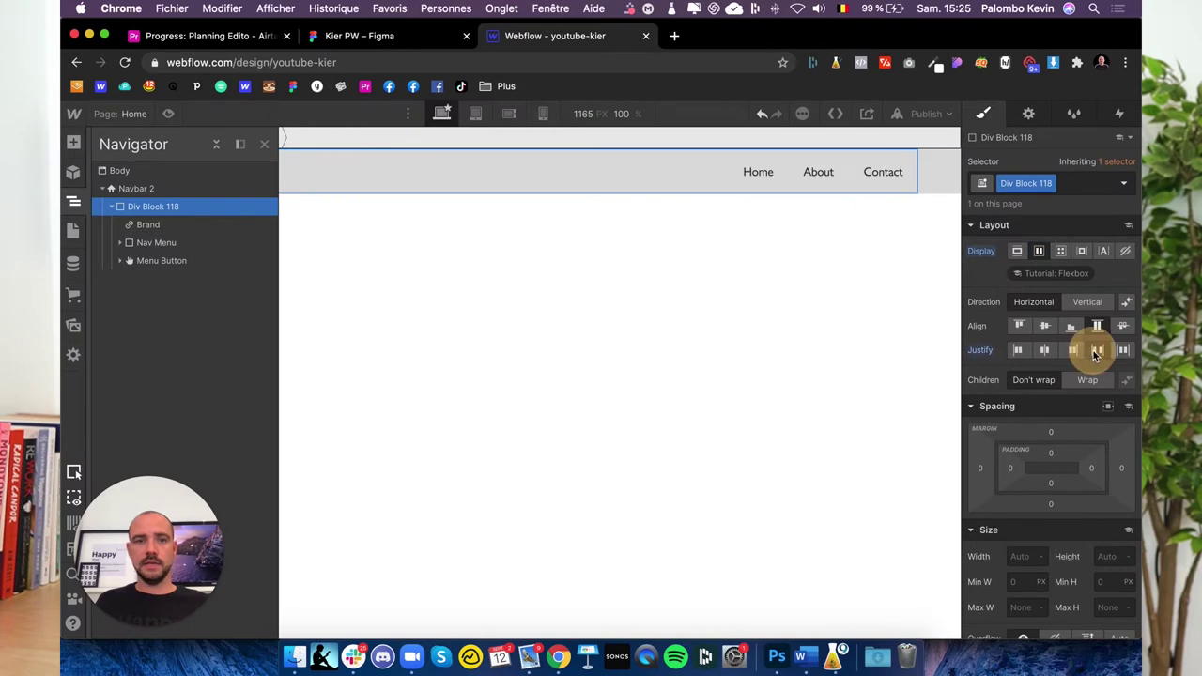
click(75, 202)
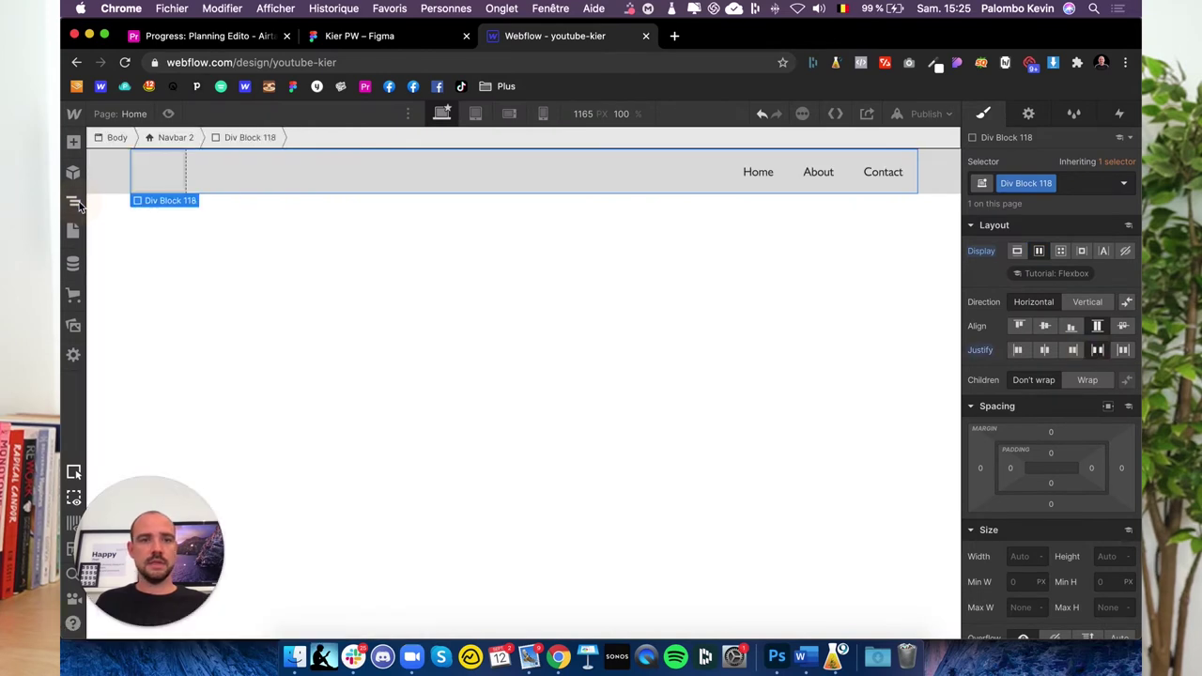
click(75, 203)
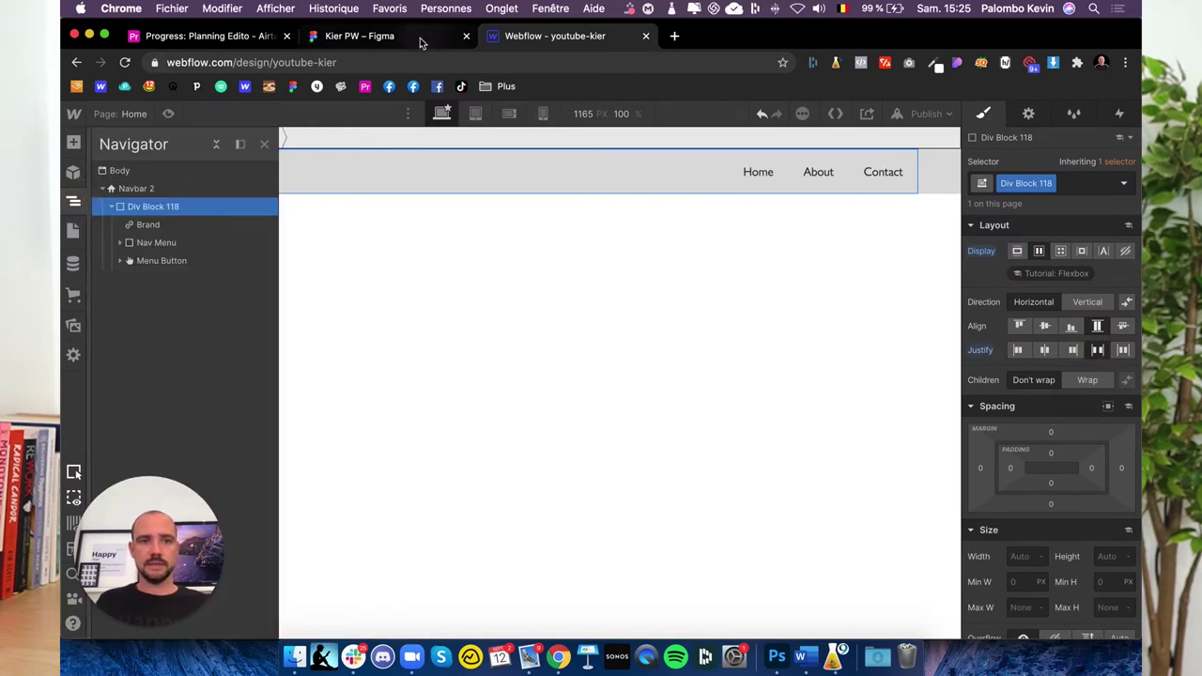
click(420, 39)
click(355, 274)
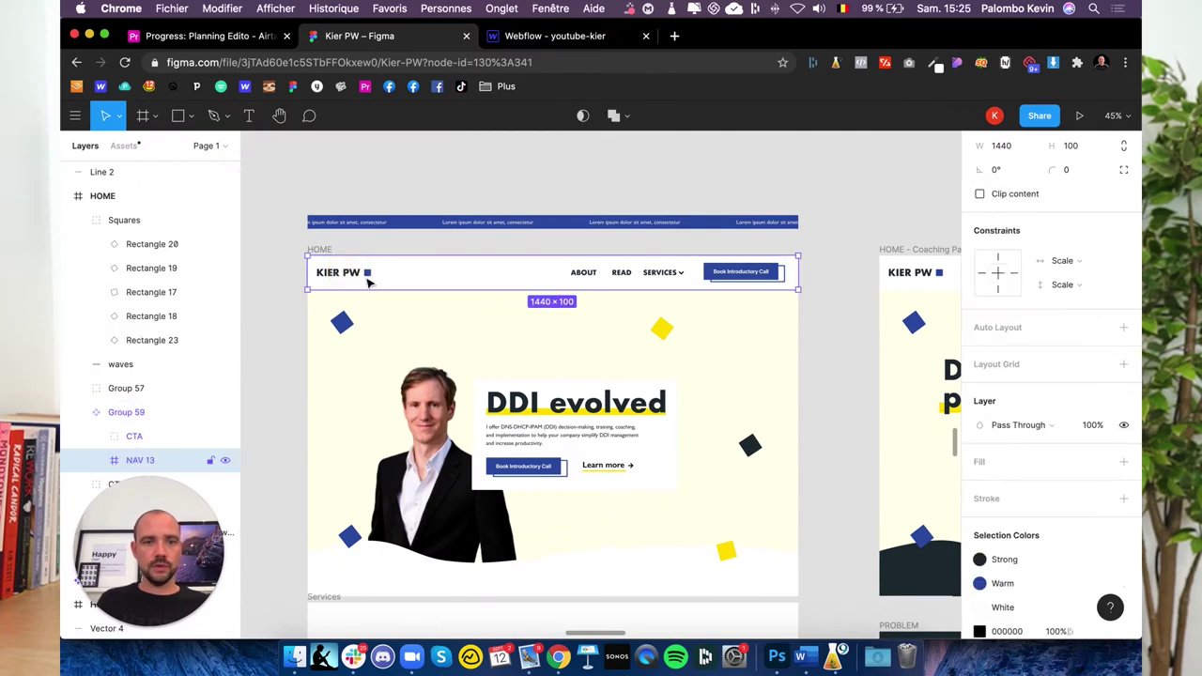
click(554, 36)
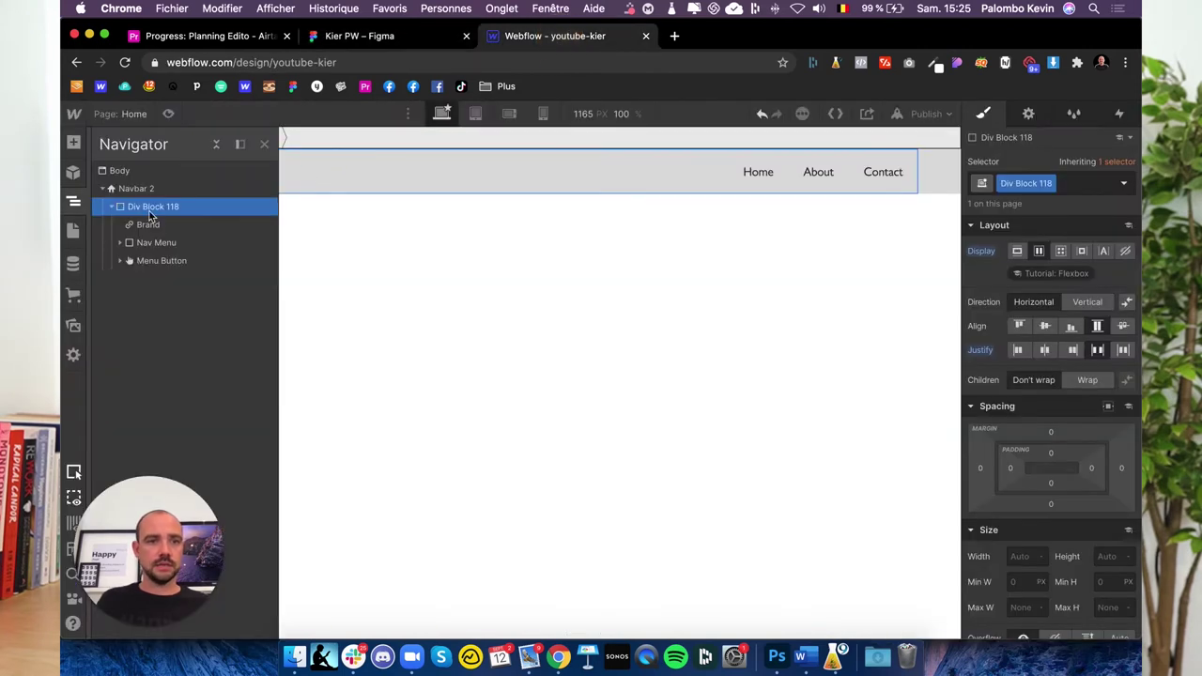
click(75, 203)
Add an image inside Brand using Logo Kier PW.png, marked HiDPI so it shows 99 px wide.
click(140, 182)
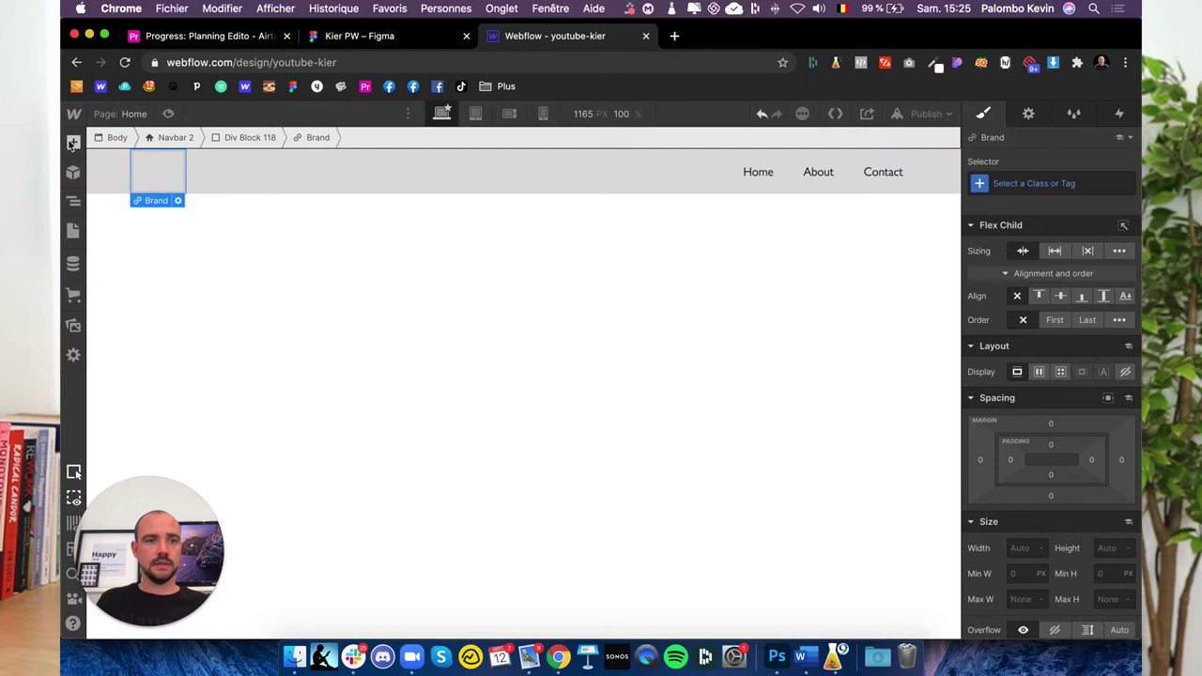
key(a)
scroll(161, 372, down, 3)
scroll(160, 371, down, 3)
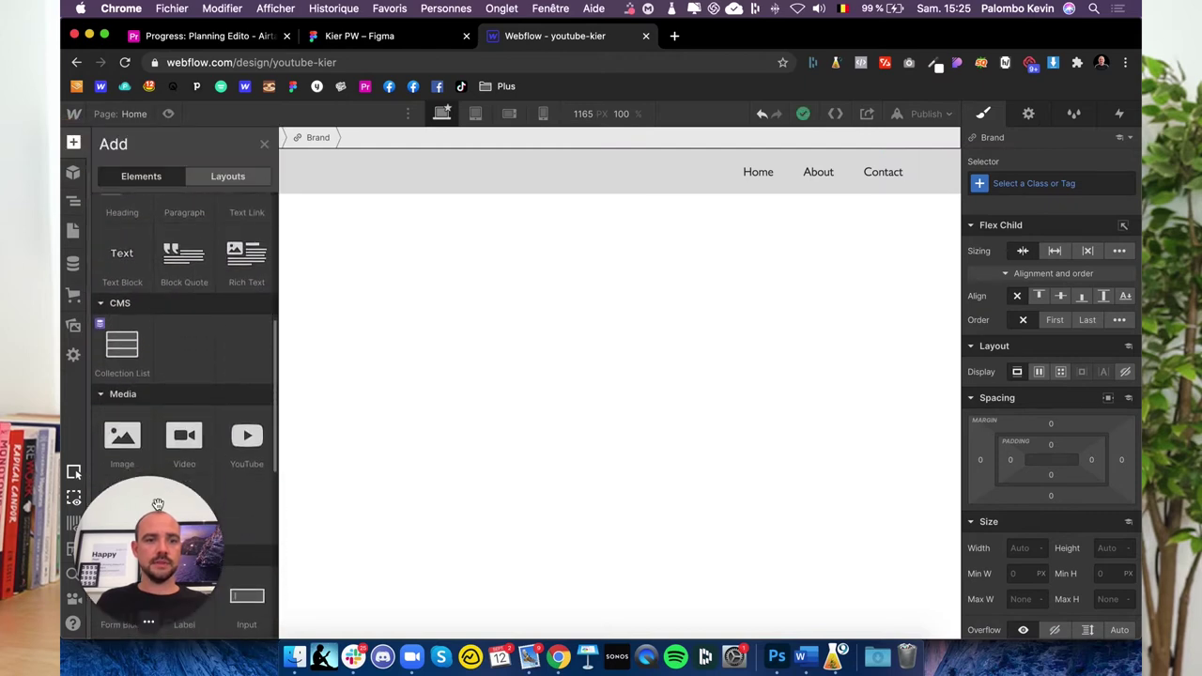
click(121, 432)
click(217, 205)
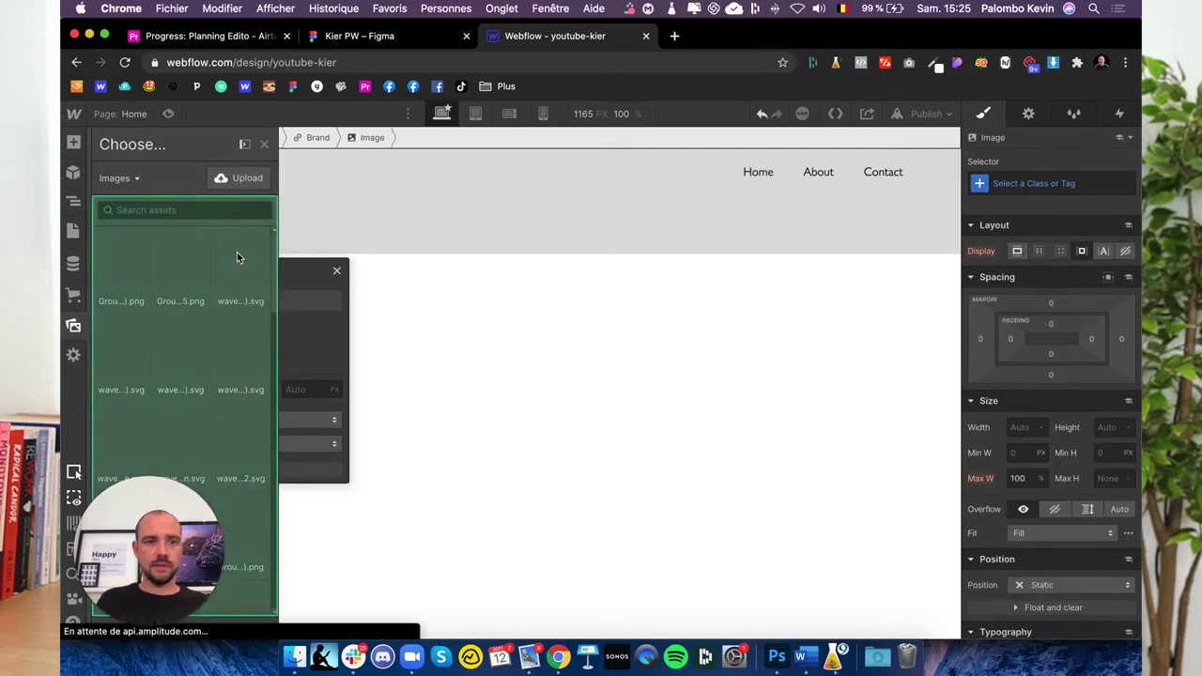
scroll(220, 366, down, 5)
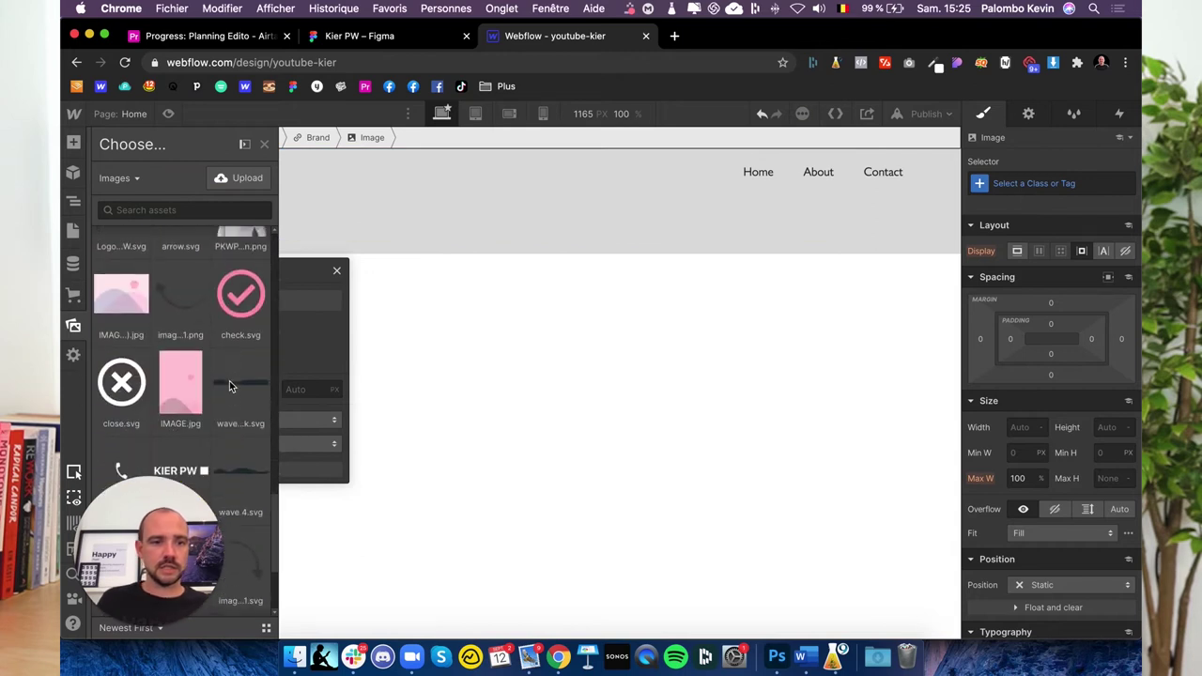
scroll(230, 381, down, 5)
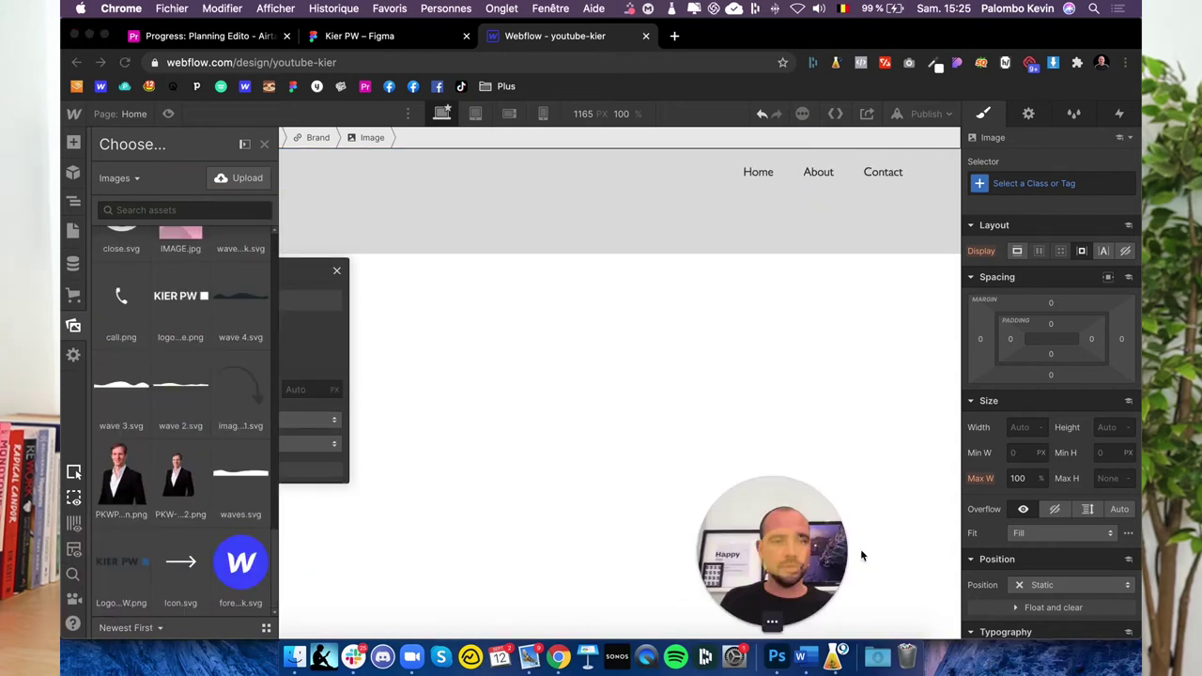
click(122, 572)
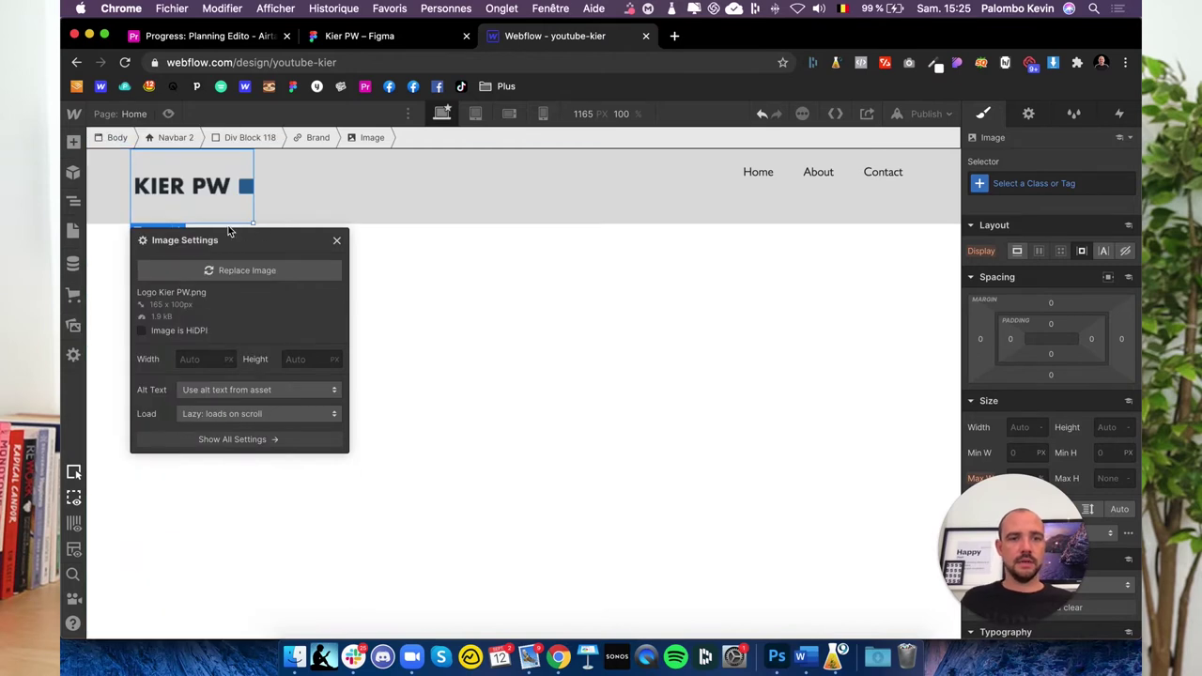
click(177, 332)
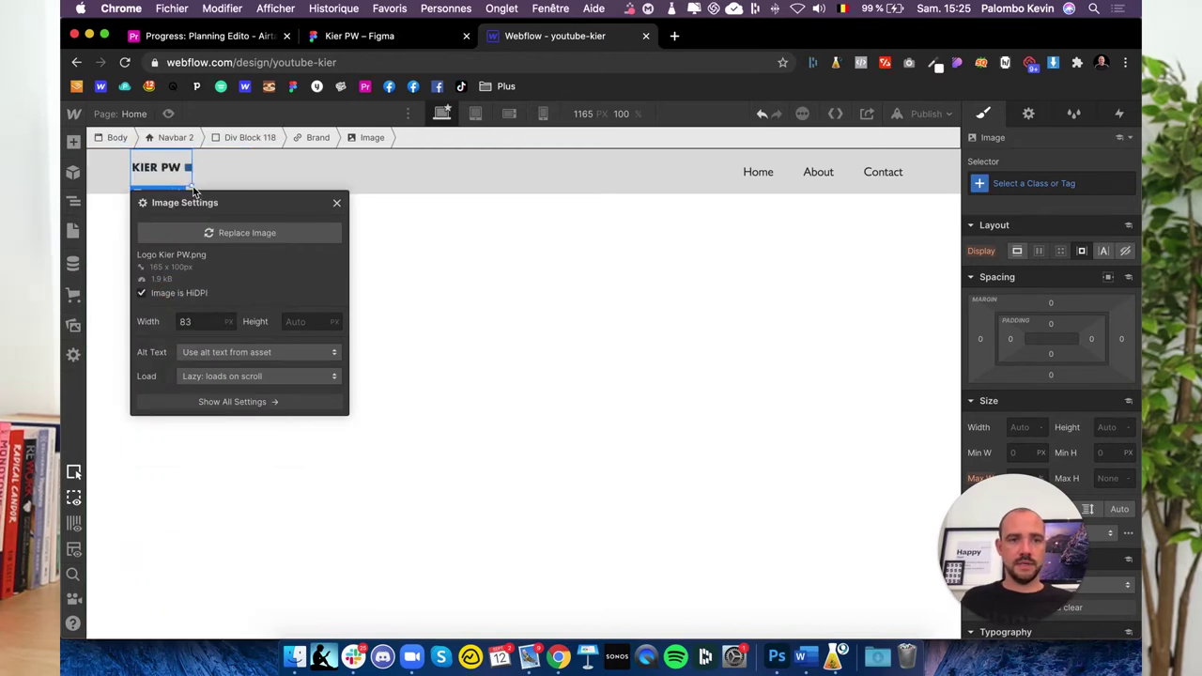
click(391, 260)
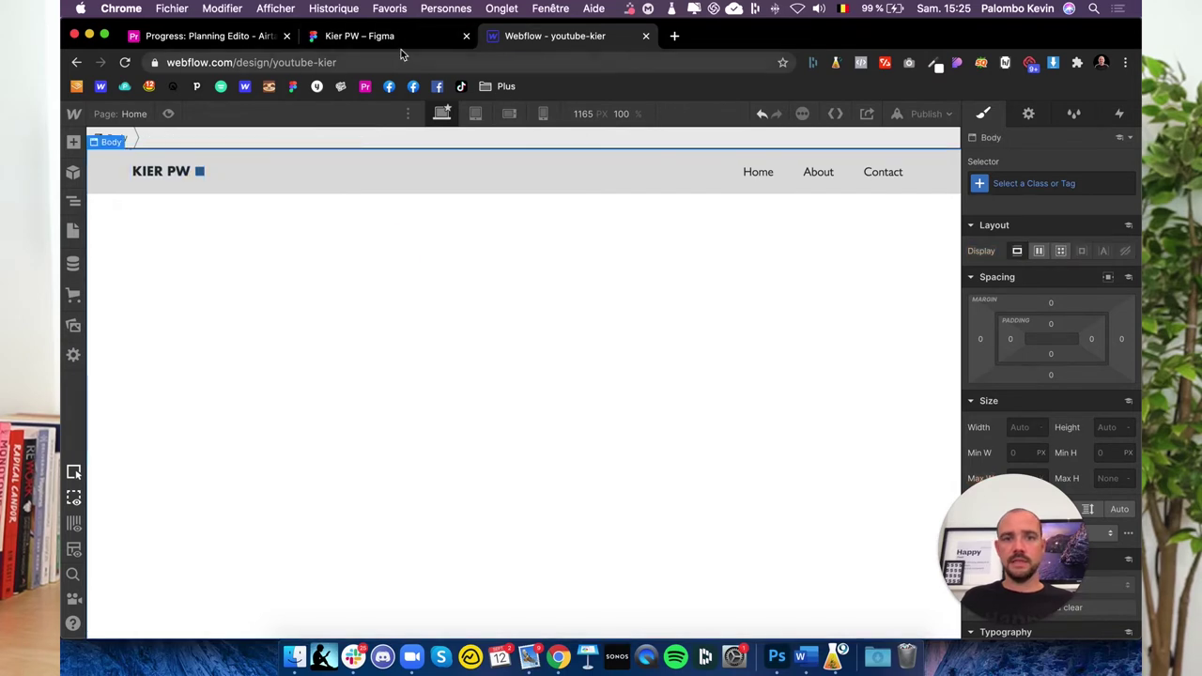
click(394, 36)
Set the nav link font to futura-pt-bold to match the Figma ABOUT text.
double_click(584, 275)
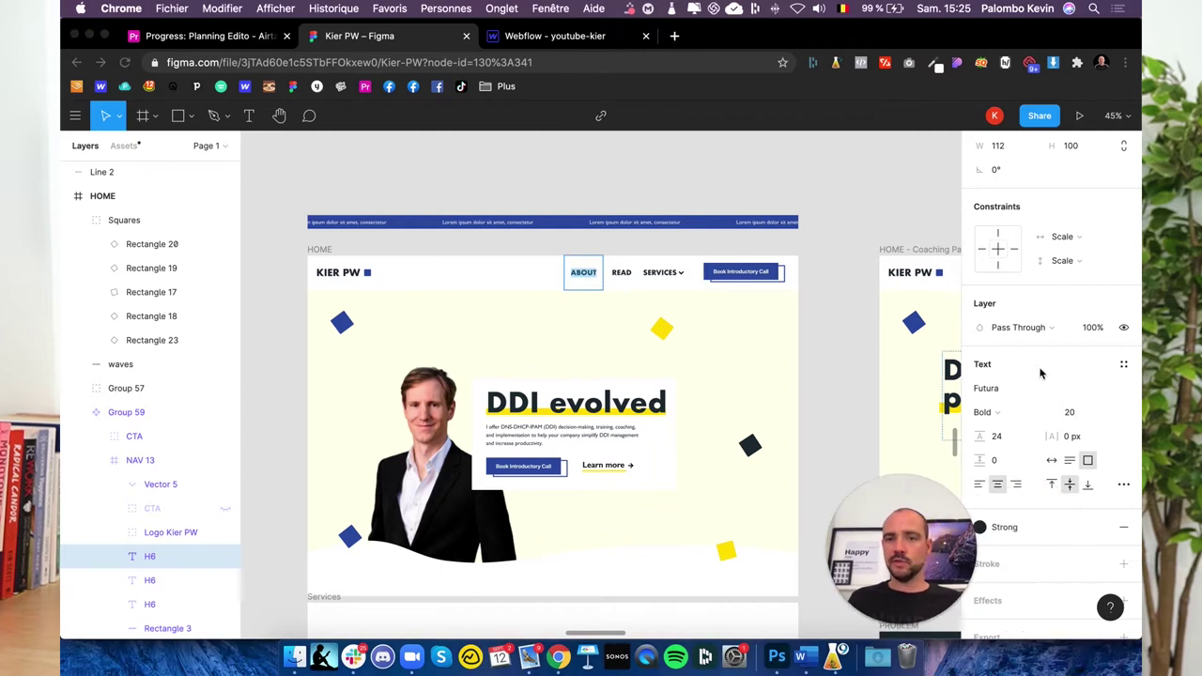
click(538, 37)
click(760, 181)
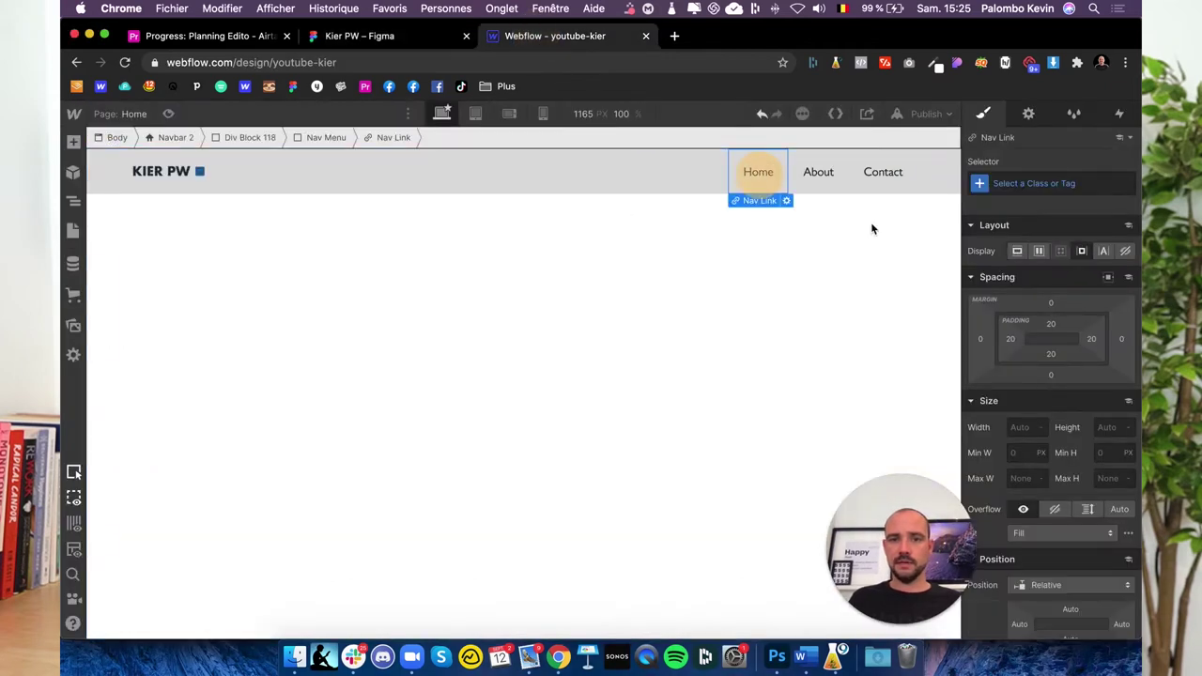
scroll(1054, 441, down, 5)
click(1054, 437)
click(1047, 439)
scroll(1047, 394, down, 5)
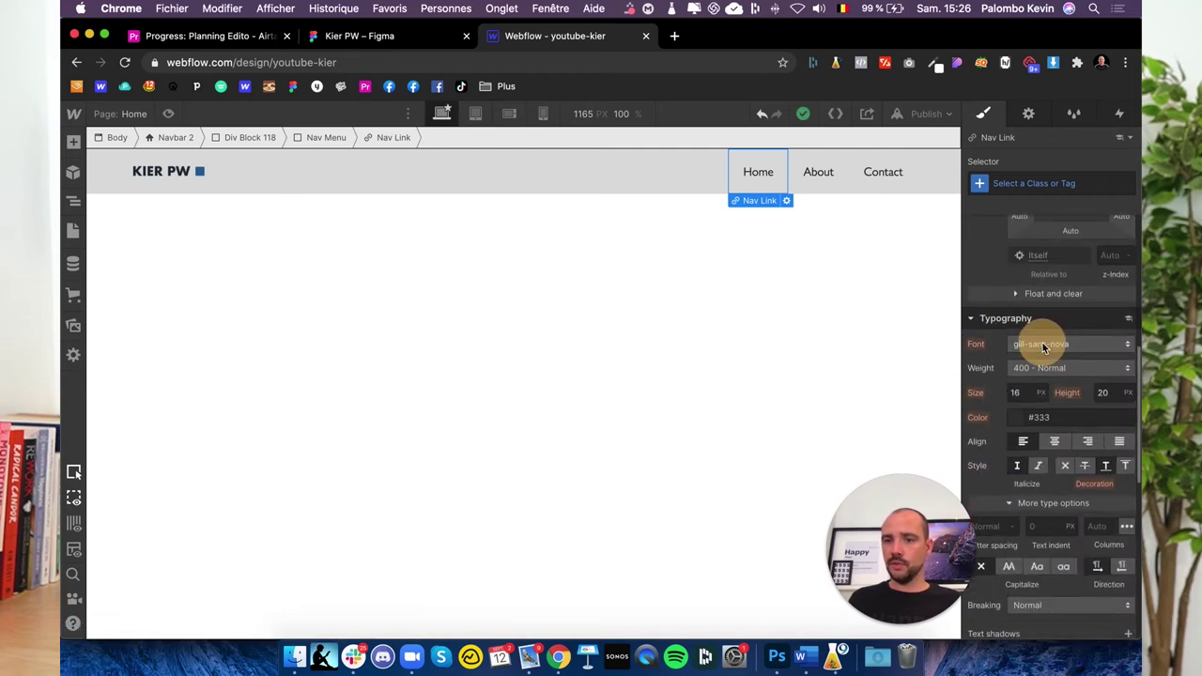
click(1042, 344)
click(1023, 453)
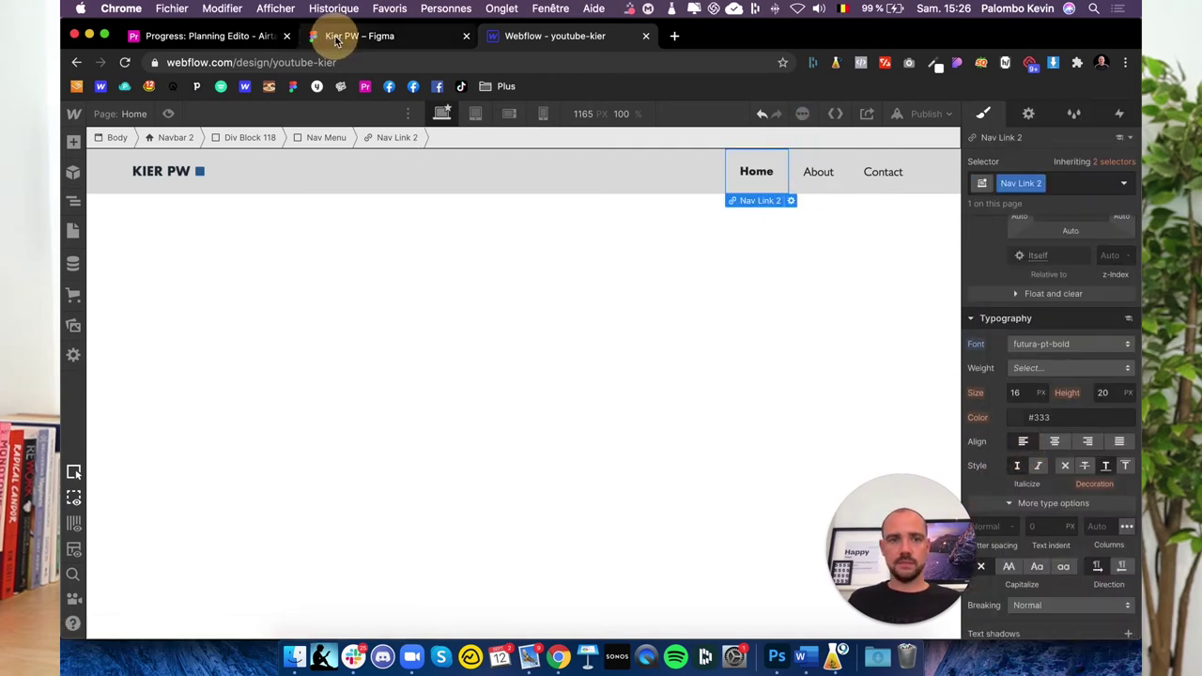
Make the nav link text uppercase, checking it against Figma.
click(334, 35)
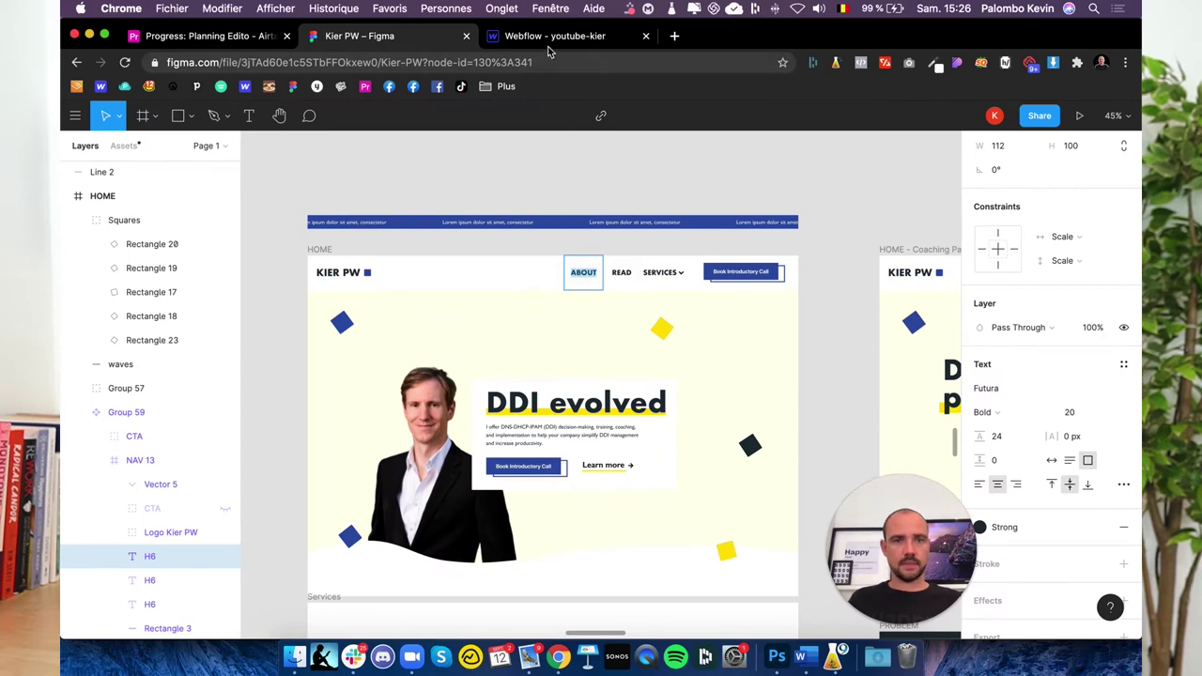
click(553, 36)
click(636, 276)
click(360, 36)
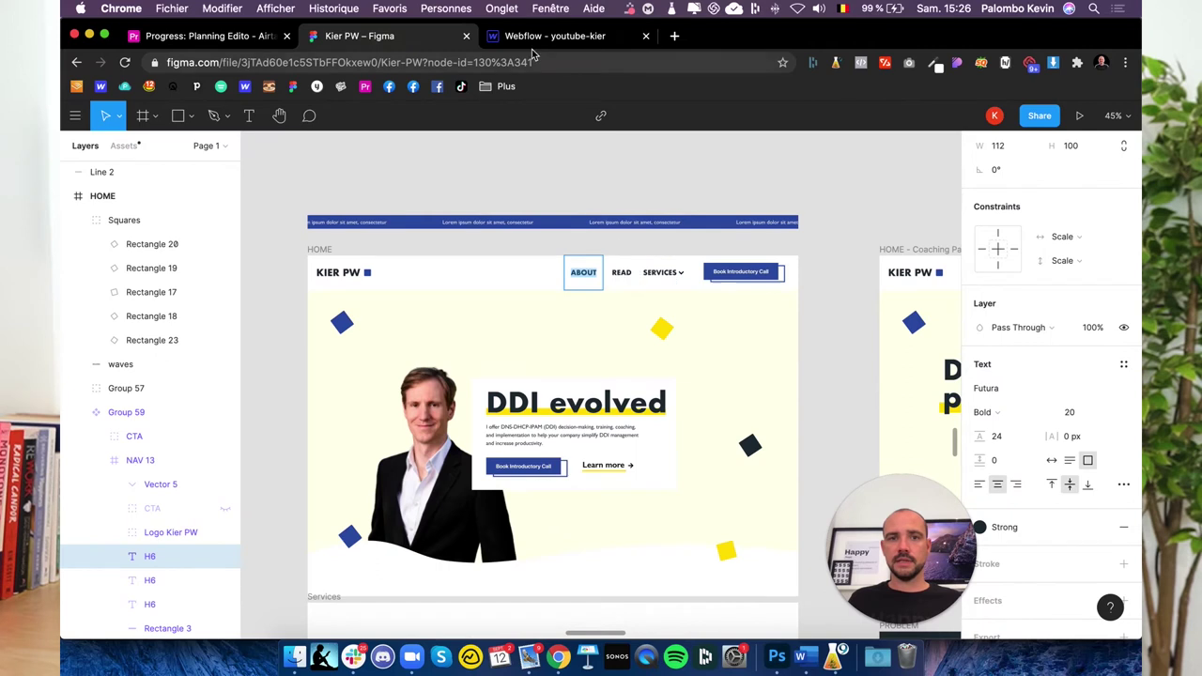
click(534, 37)
Replace the About and Contact links with ABOUT and a duplicated link renamed READ.
click(817, 172)
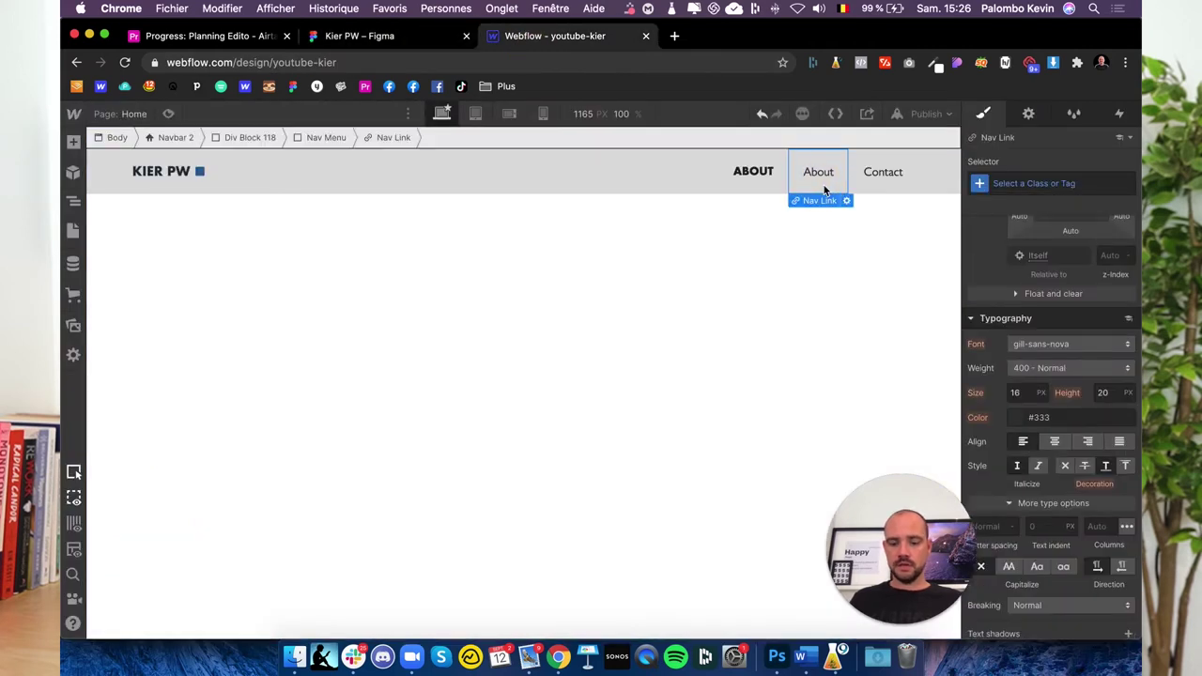
key(Delete)
key(Delete)
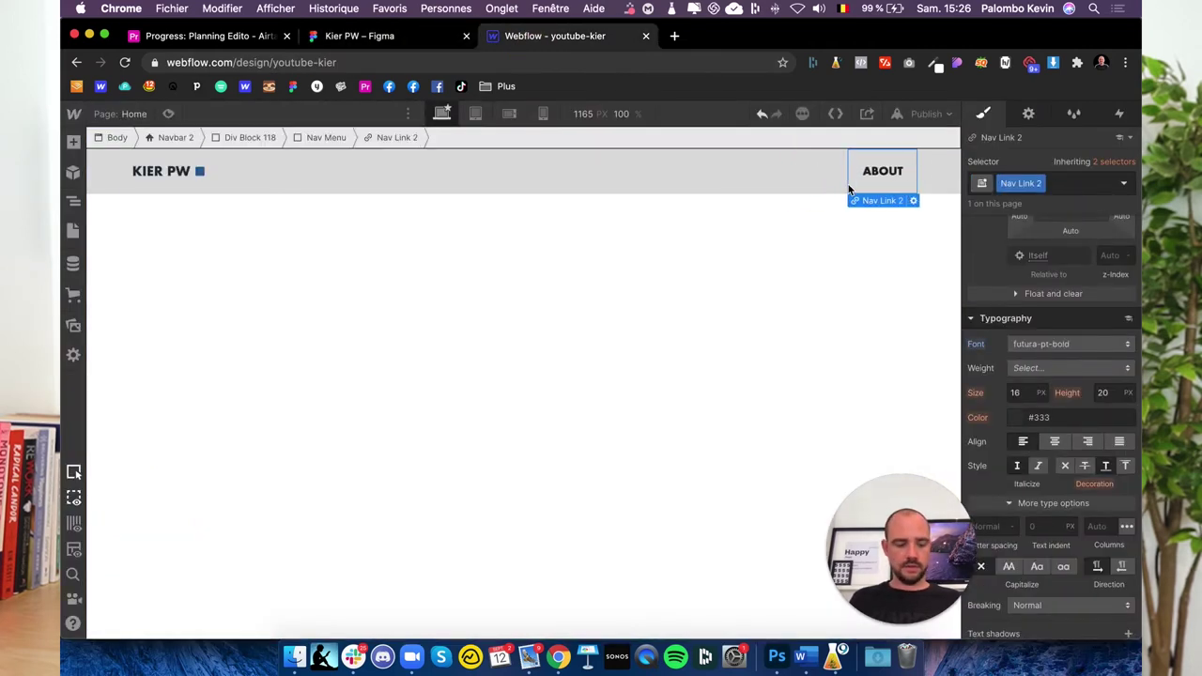
key(ctrl+d)
click(418, 40)
click(537, 38)
double_click(879, 173)
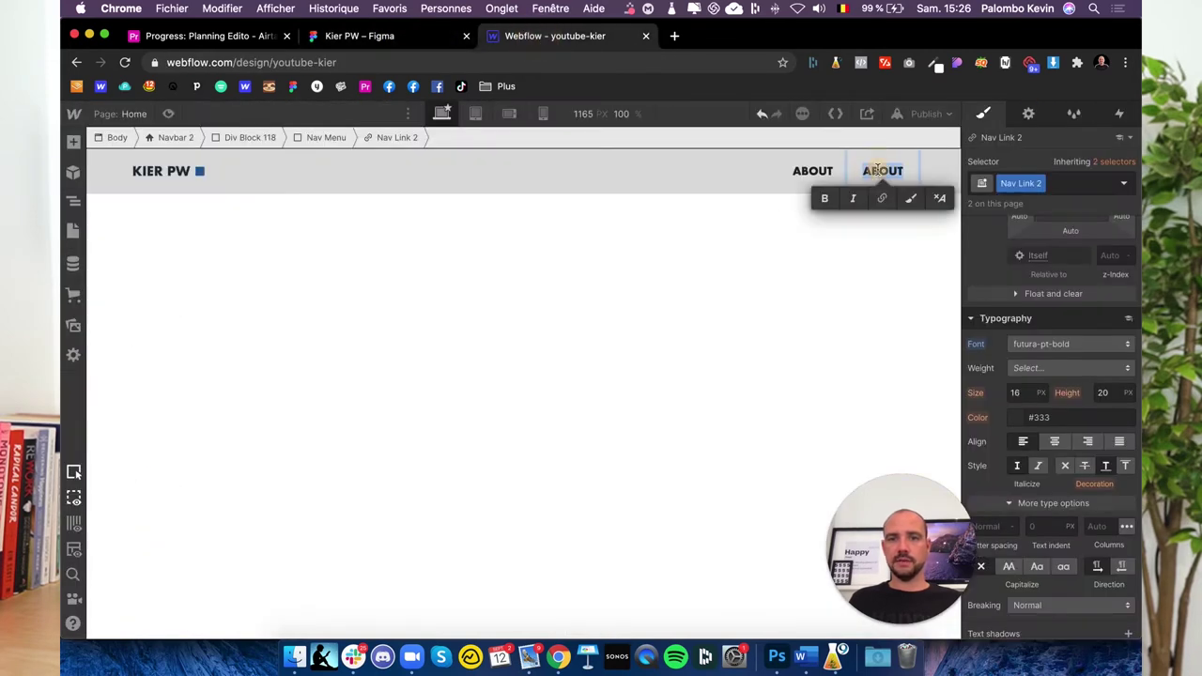
text(Re)
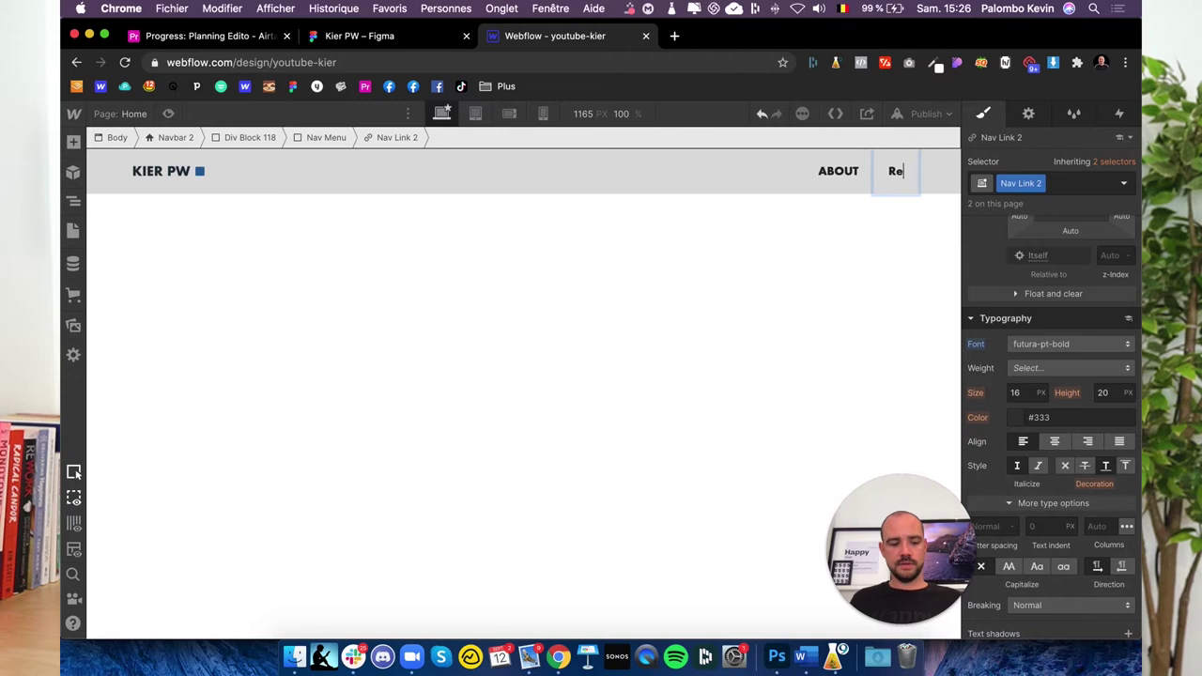
click(832, 287)
click(879, 177)
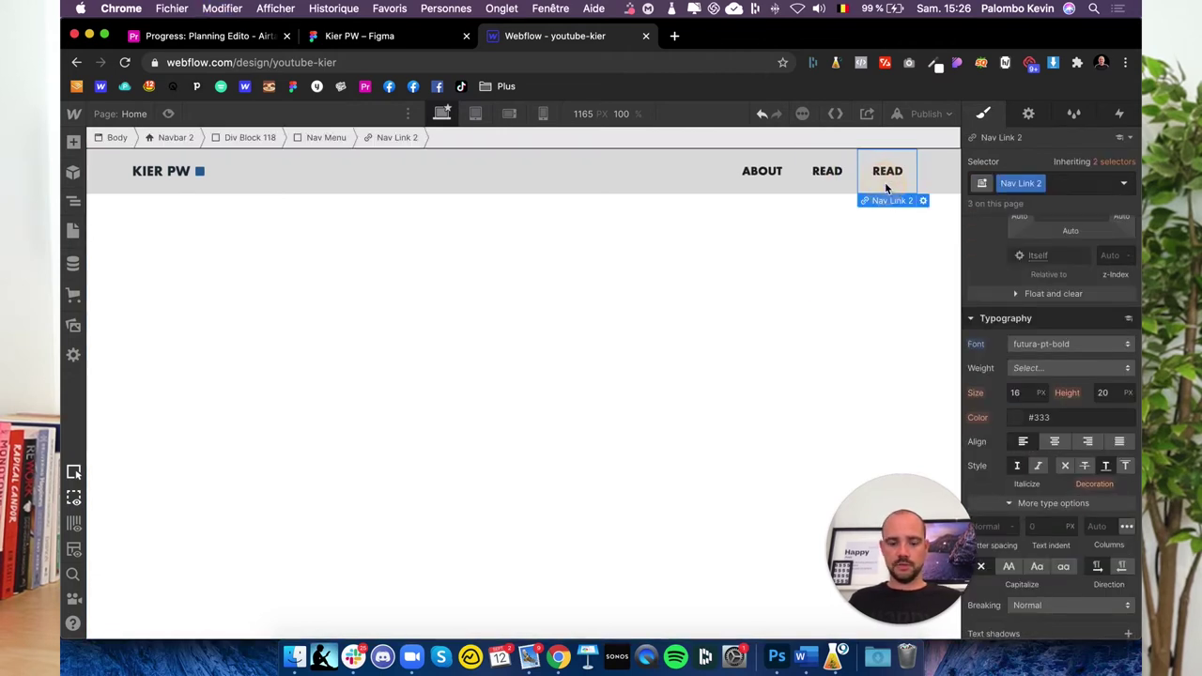
key(Delete)
Add a Dropdown component after READ in the navbar.
click(73, 142)
scroll(174, 459, down, 5)
scroll(174, 458, down, 5)
scroll(174, 458, down, 2)
scroll(174, 458, down, 3)
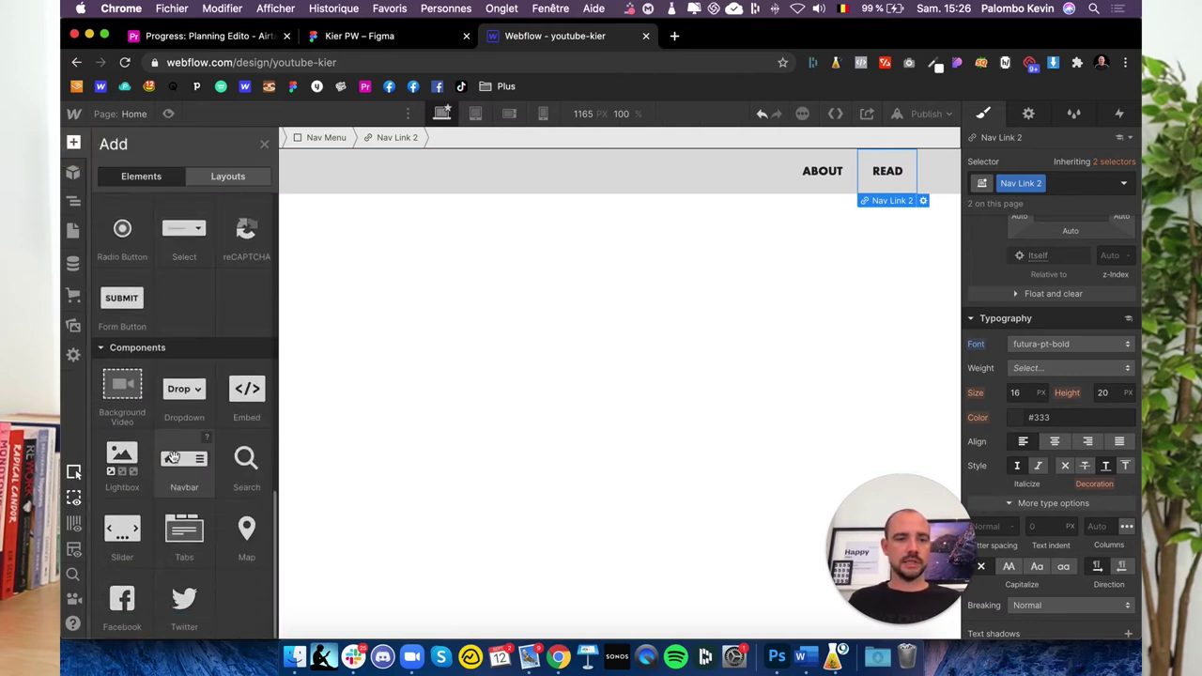
click(184, 402)
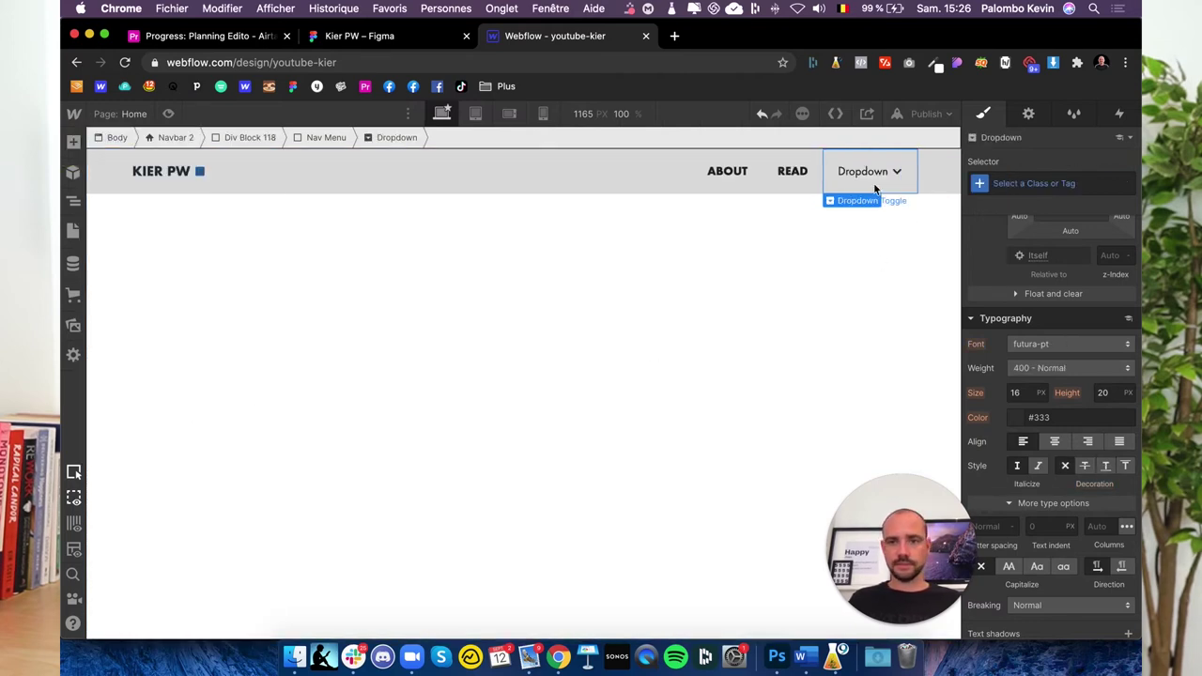
Apply the Nav Link 2 class to the dropdown's label text.
click(798, 173)
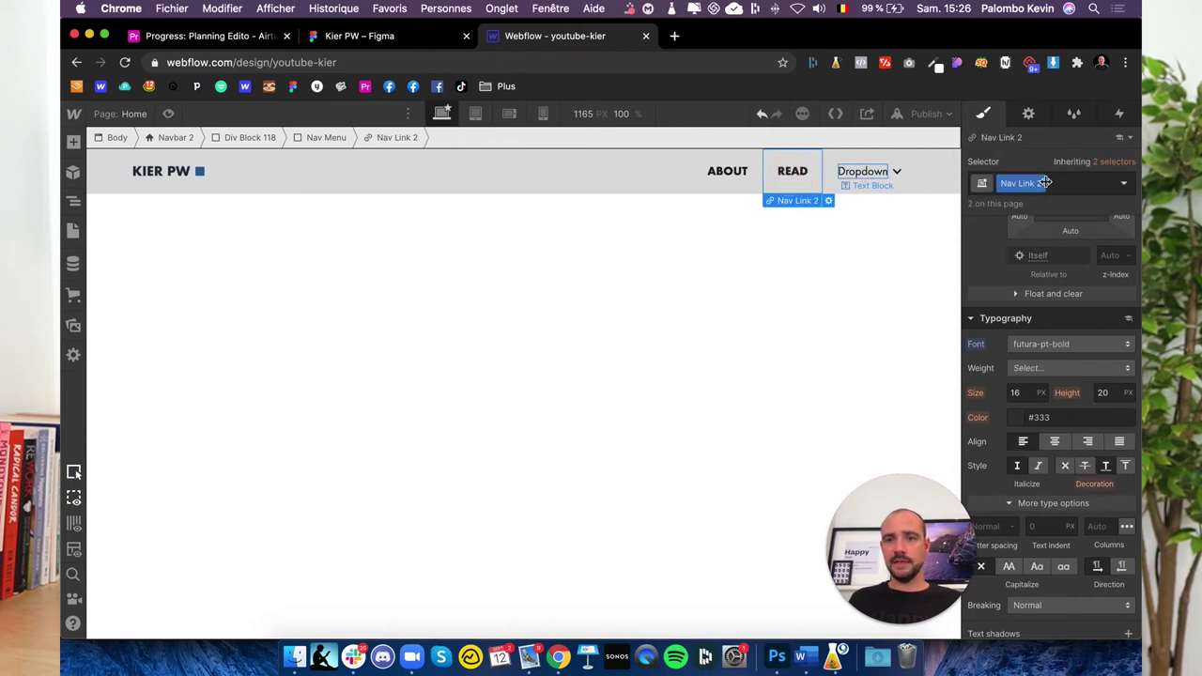
click(1042, 182)
text(nav)
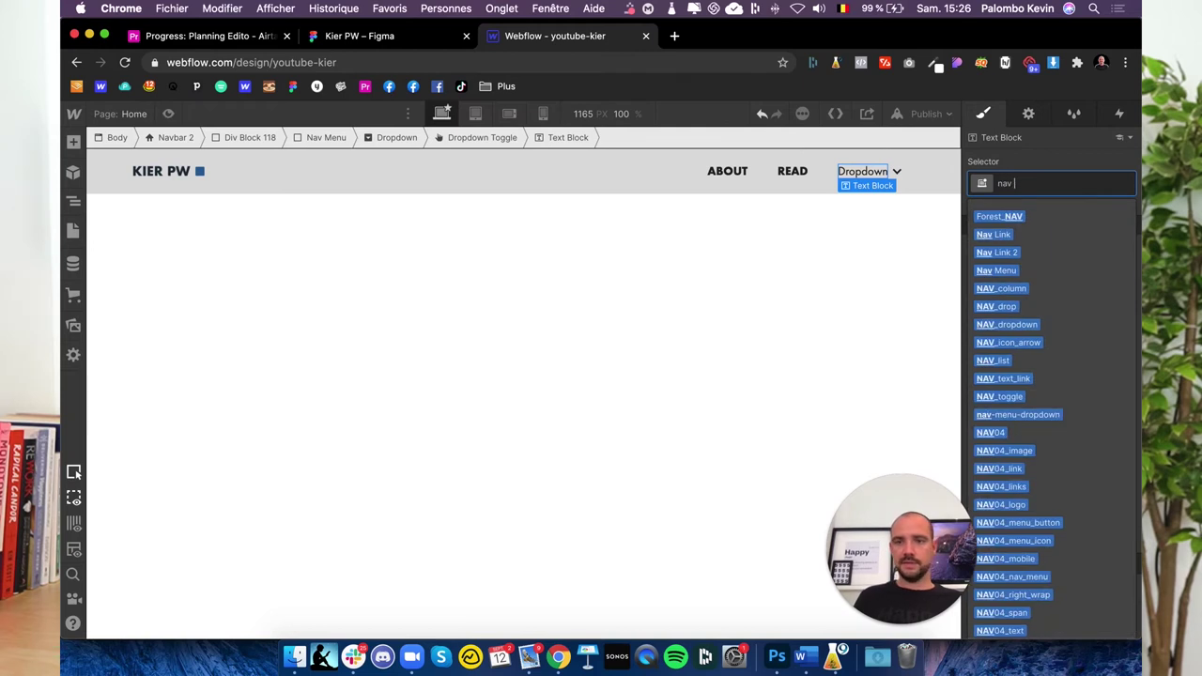
click(1022, 255)
click(328, 273)
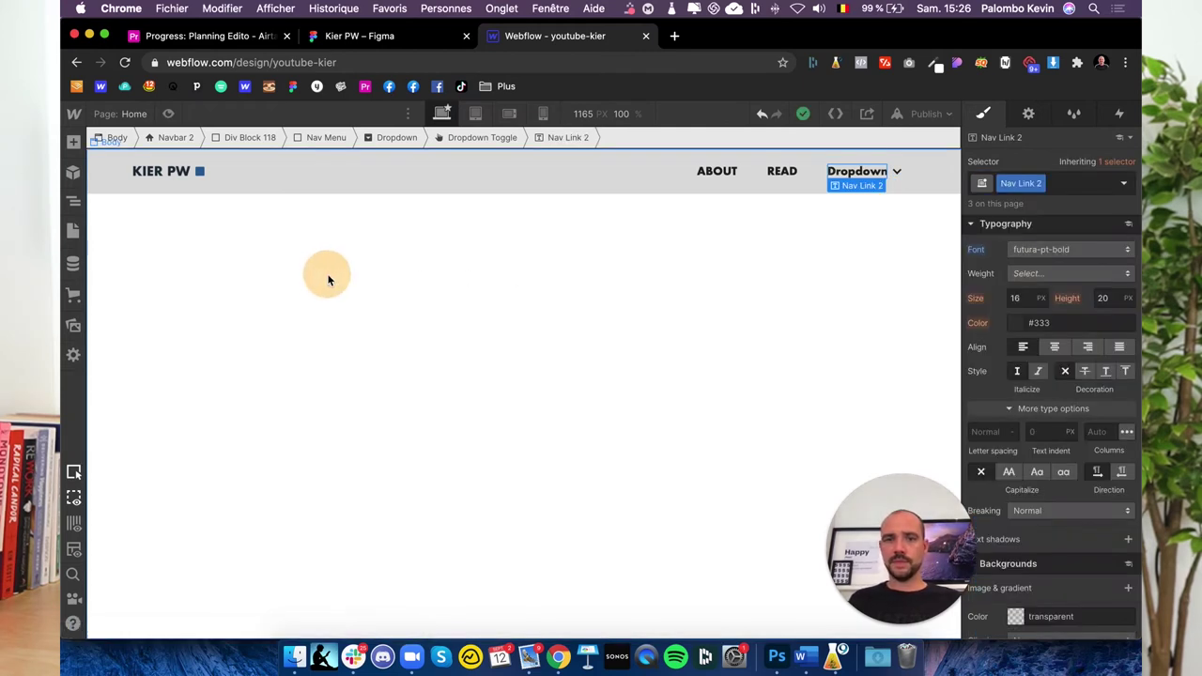
Check the SERVICES item in Figma and preview the dropdown's Link 1–3 menu.
click(394, 37)
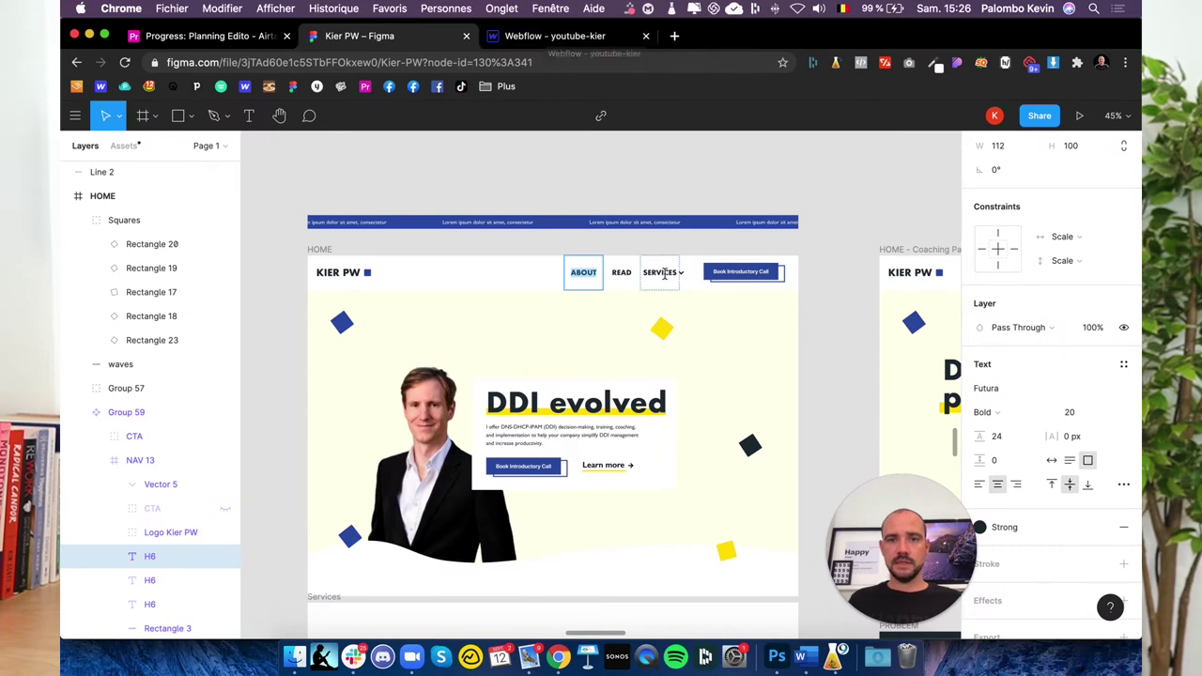
key(ctrl+Tab)
click(791, 279)
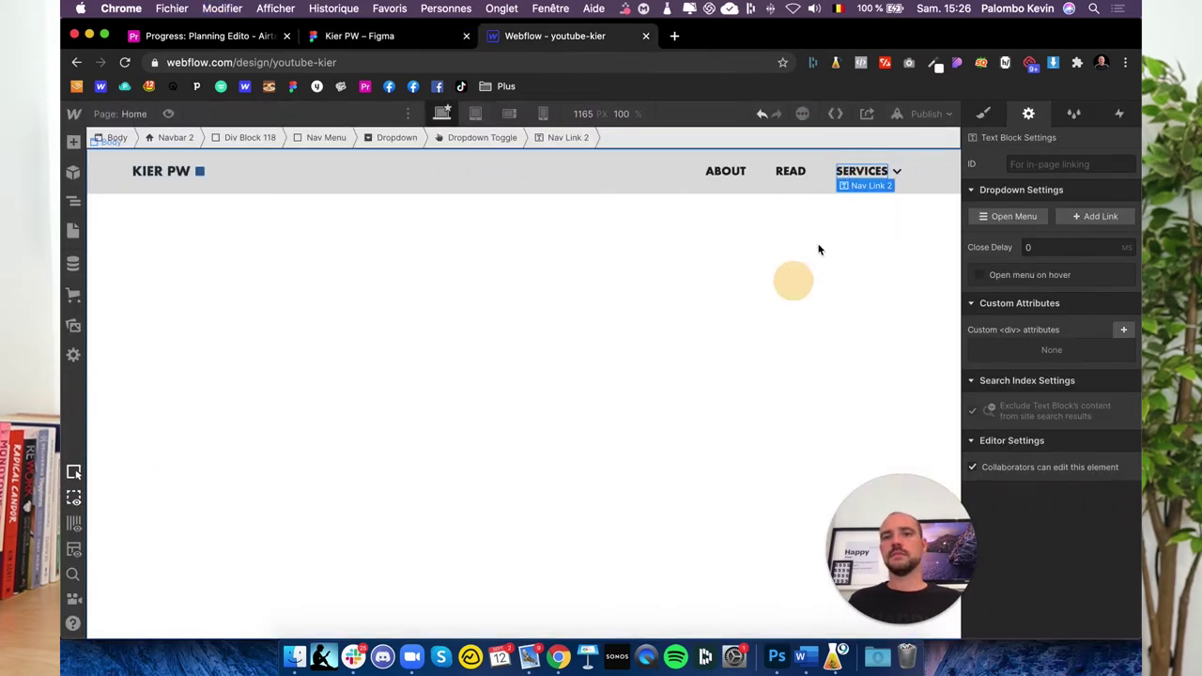
click(897, 180)
click(1006, 241)
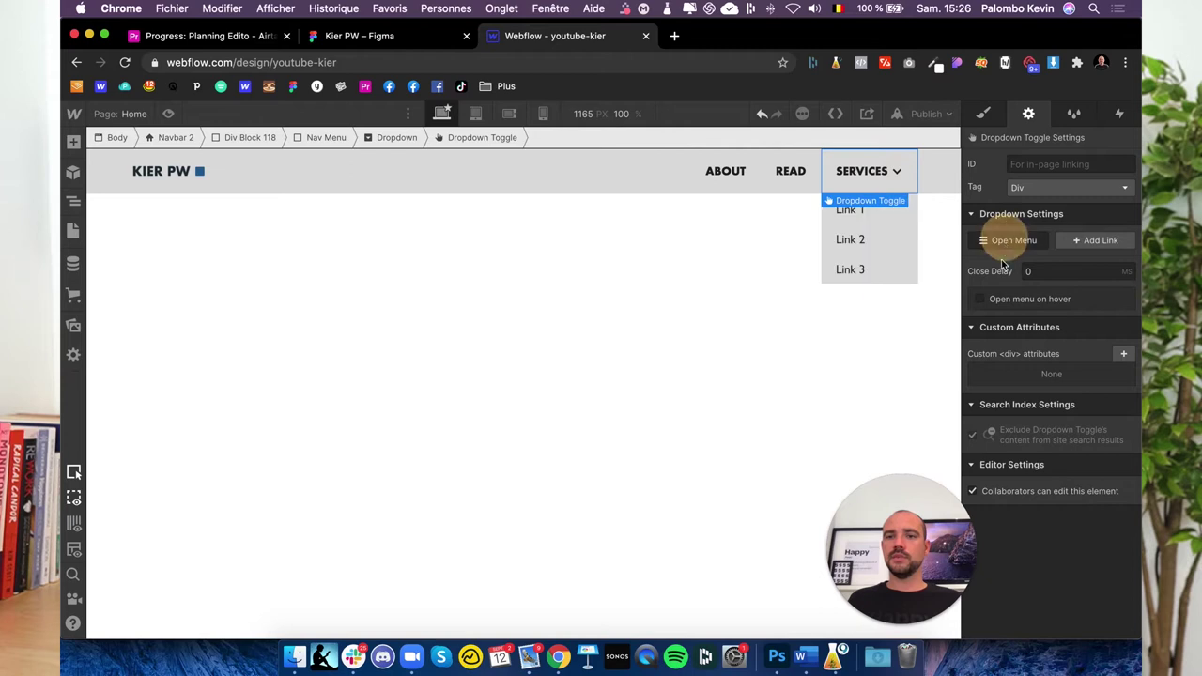
click(559, 37)
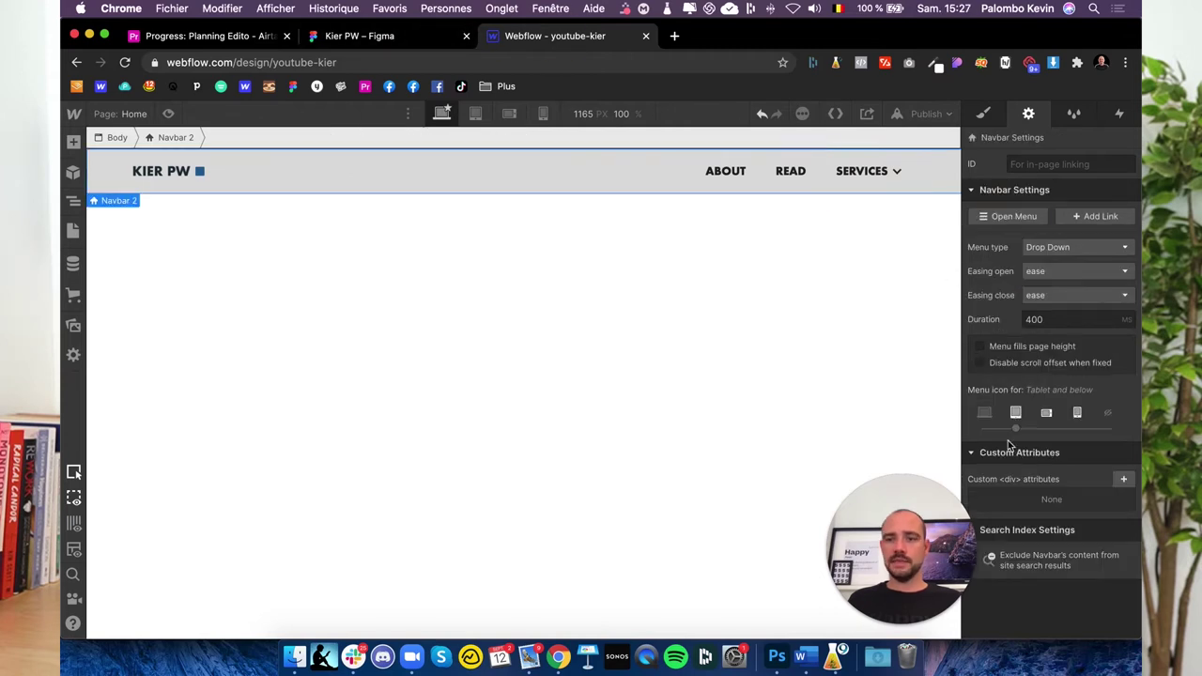
Change the navbar background from gray to white.
click(991, 120)
scroll(1061, 399, down, 5)
scroll(1054, 410, down, 5)
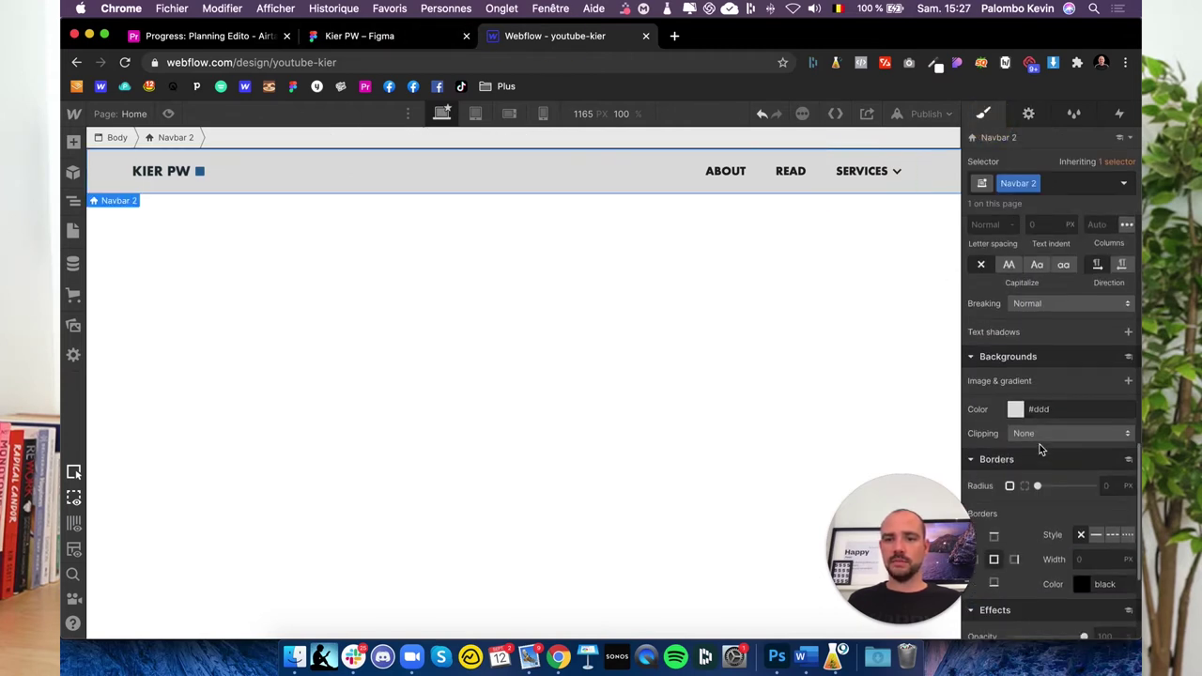
scroll(1014, 411, down, 3)
drag(1000, 164, 952, 94)
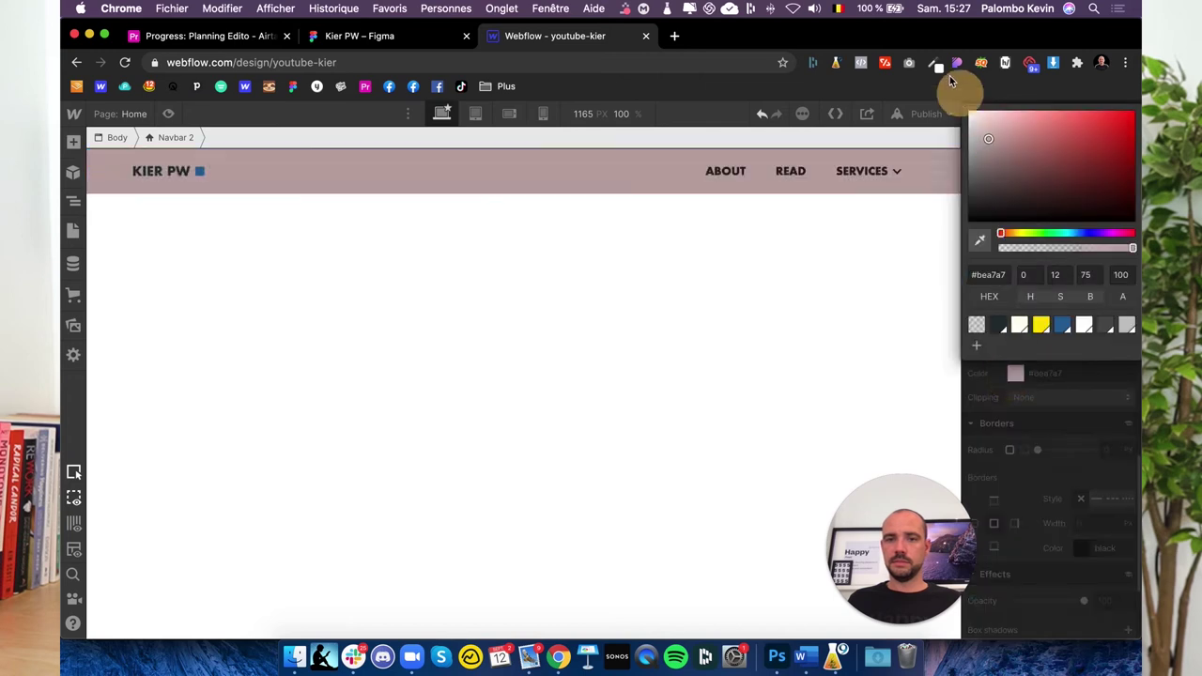
click(365, 348)
Drop a Section below the navbar and set its height to 100 VH.
click(75, 203)
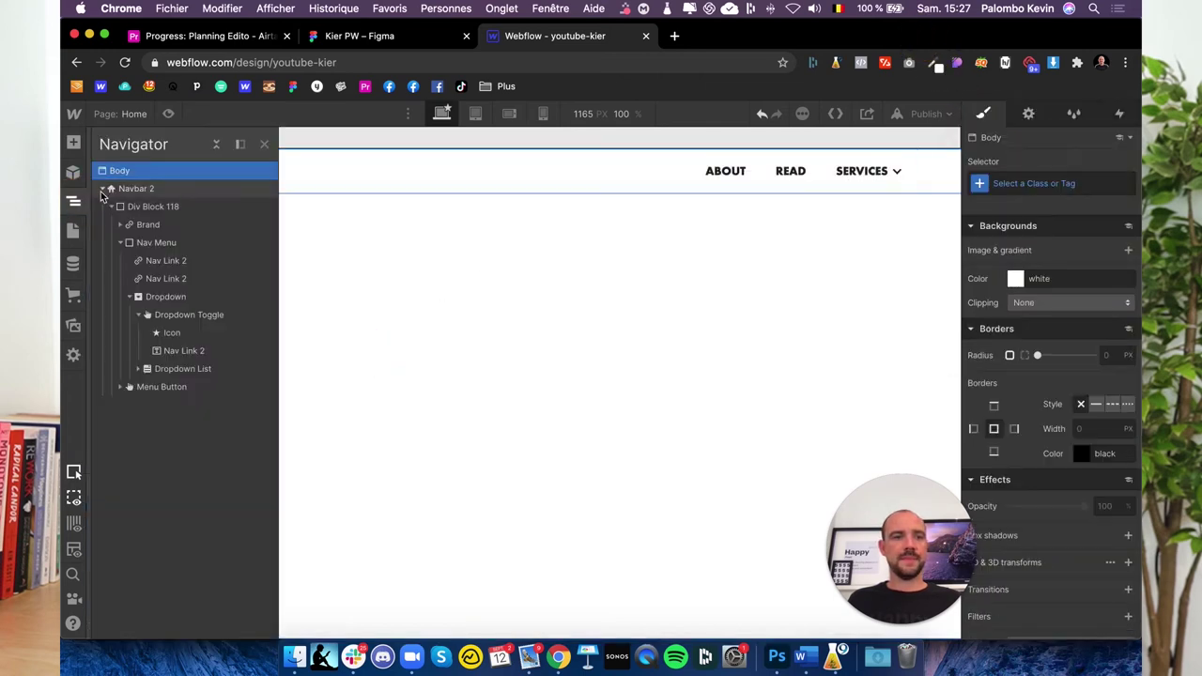
click(102, 188)
click(75, 141)
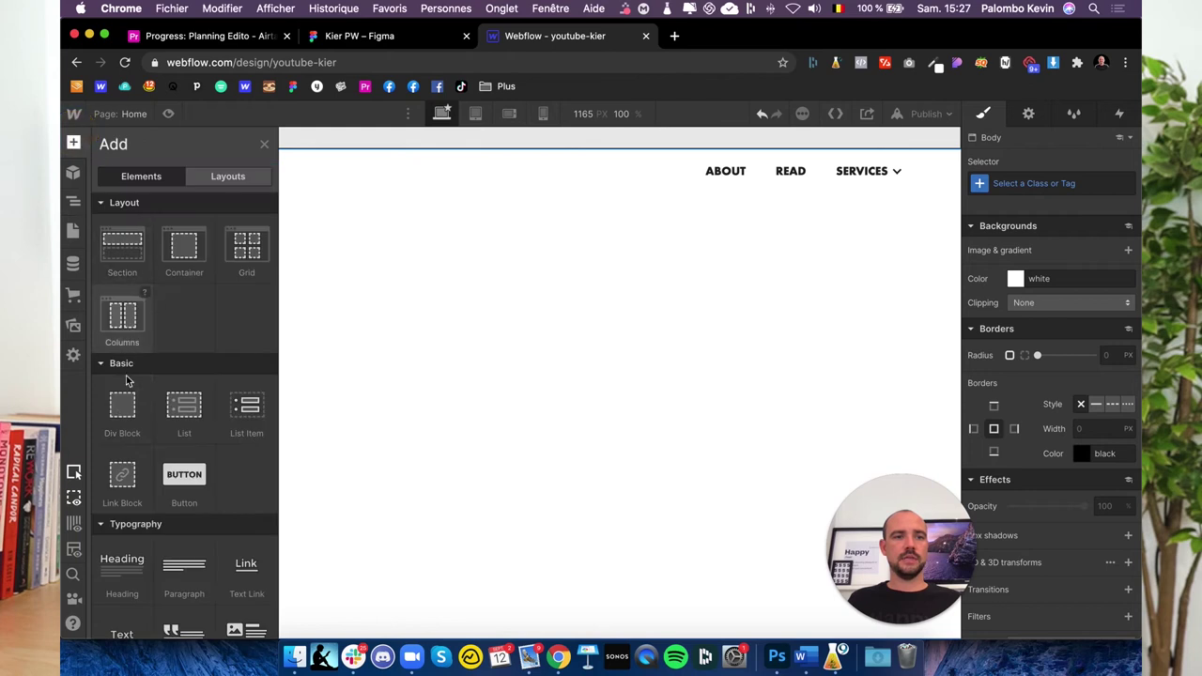
scroll(121, 558, down, 3)
scroll(116, 281, up, 3)
drag(116, 247, 601, 334)
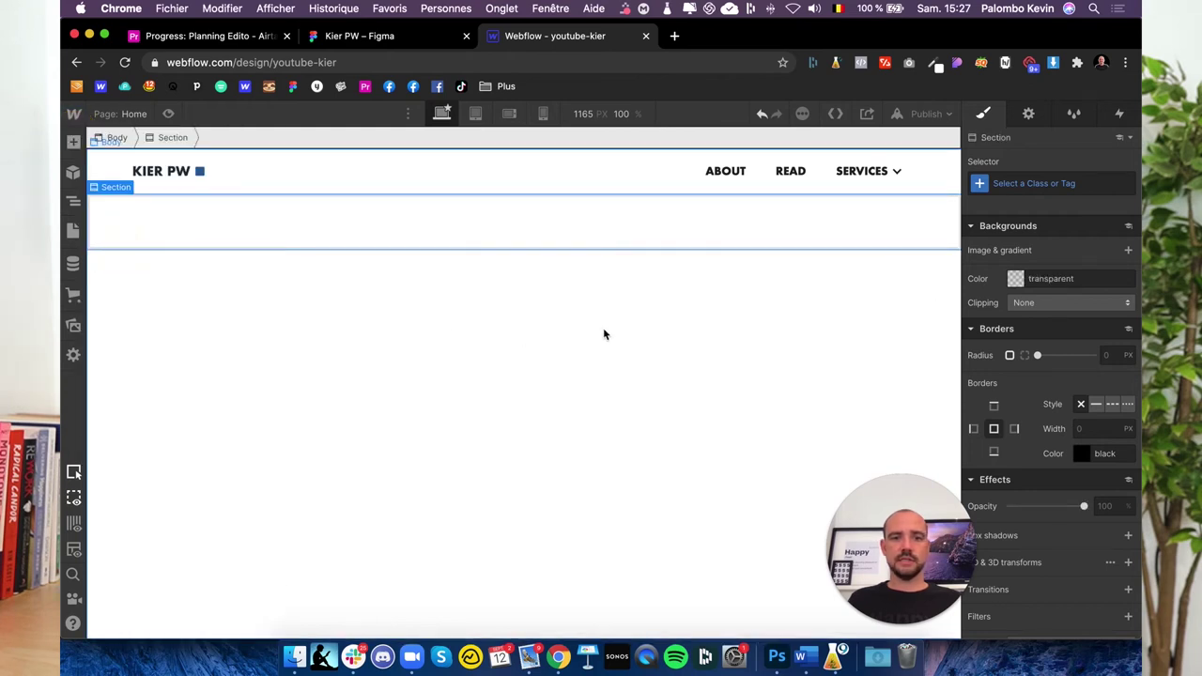
click(1113, 427)
text(100vh)
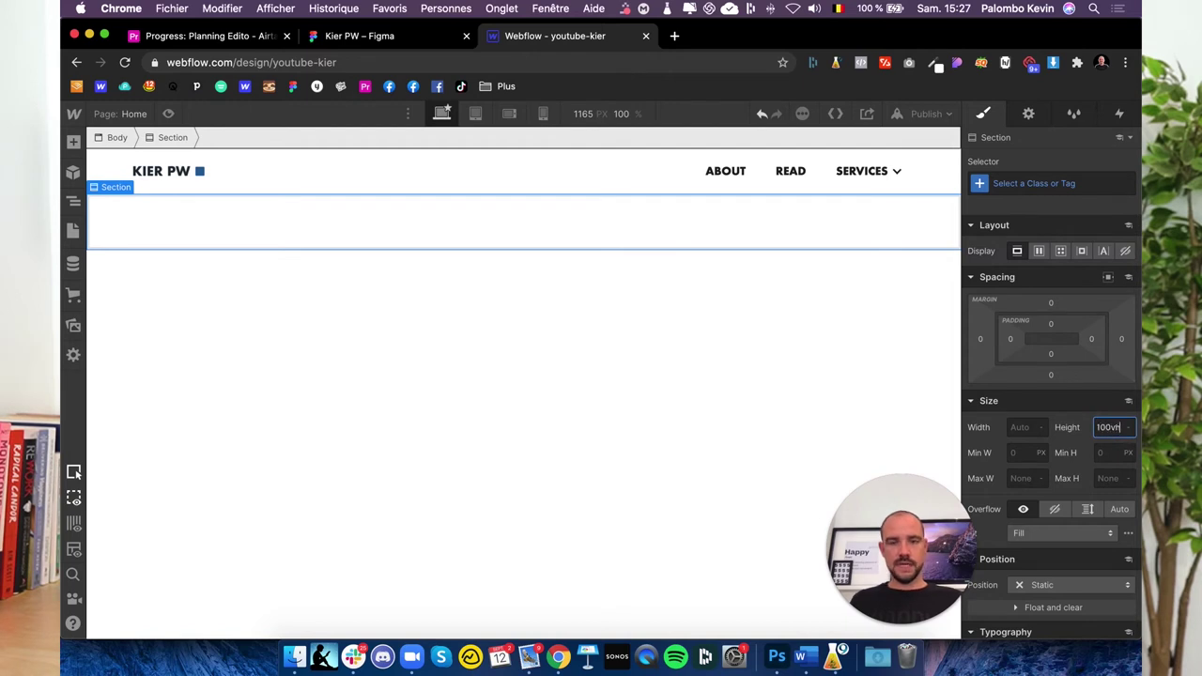
key(Return)
Make the navbar absolutely positioned, flex display and 100% wide.
click(73, 203)
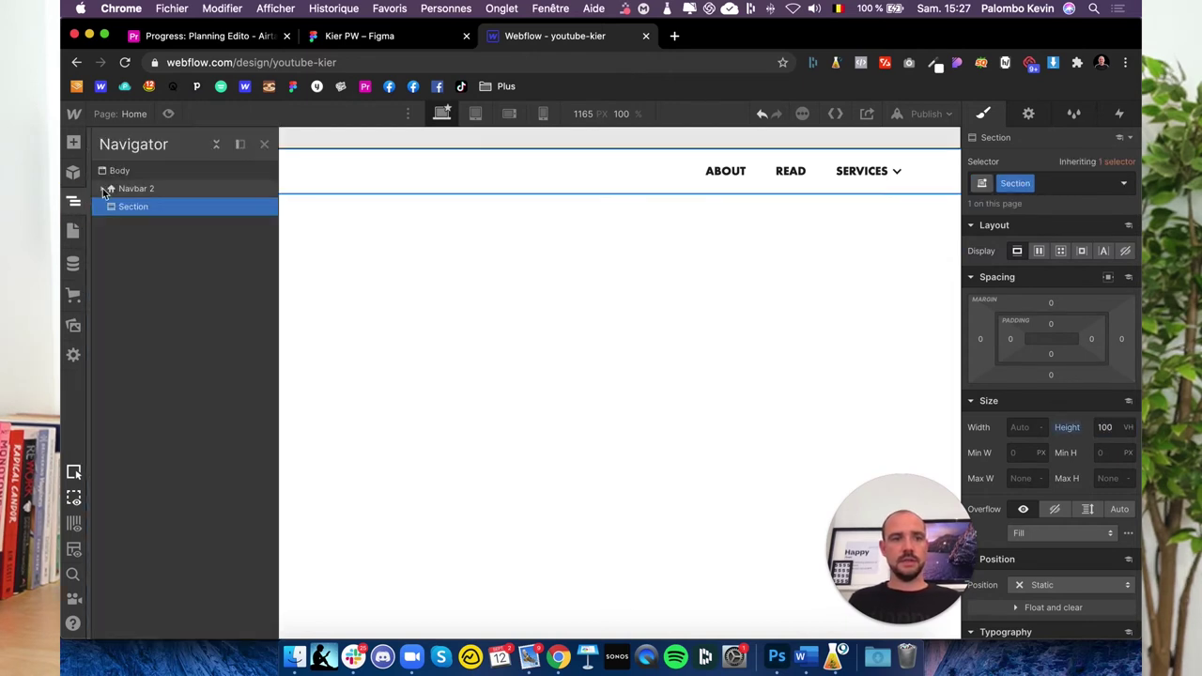
click(122, 188)
click(1062, 576)
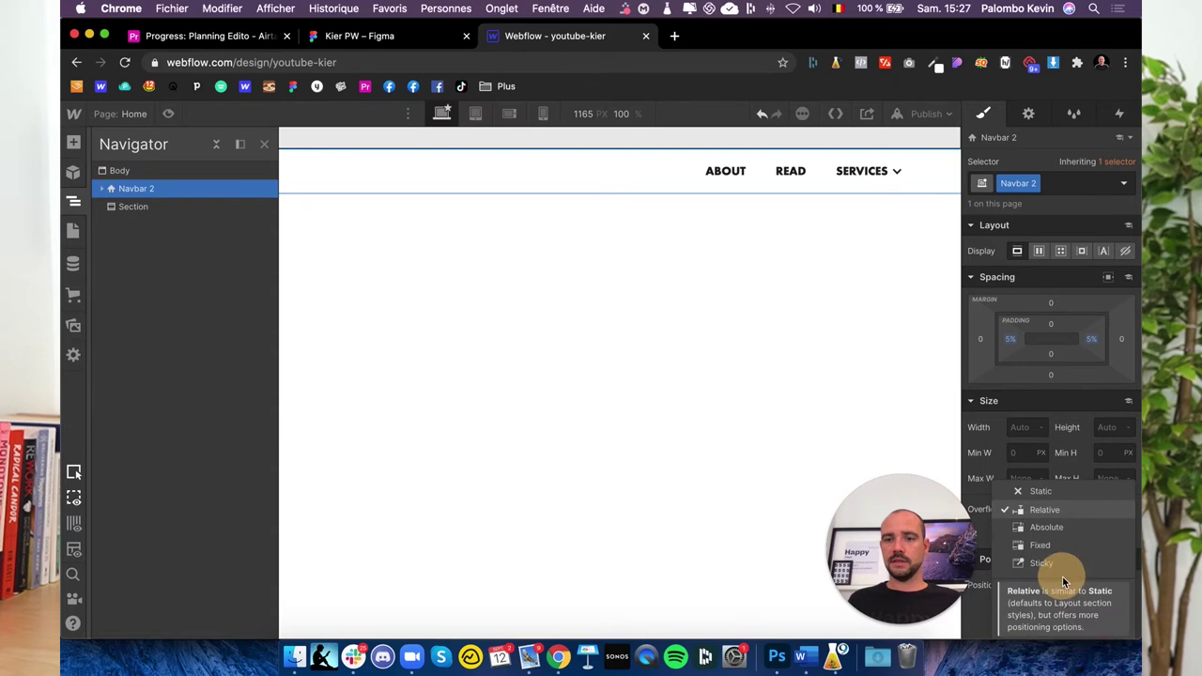
click(1067, 529)
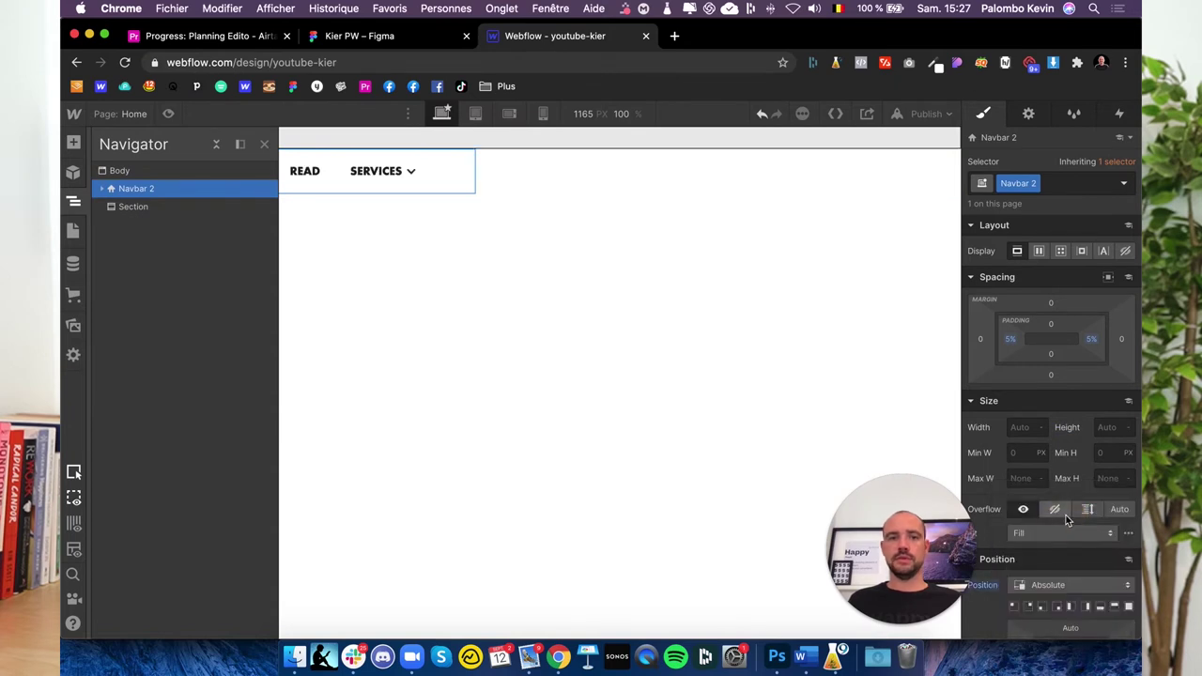
click(1039, 251)
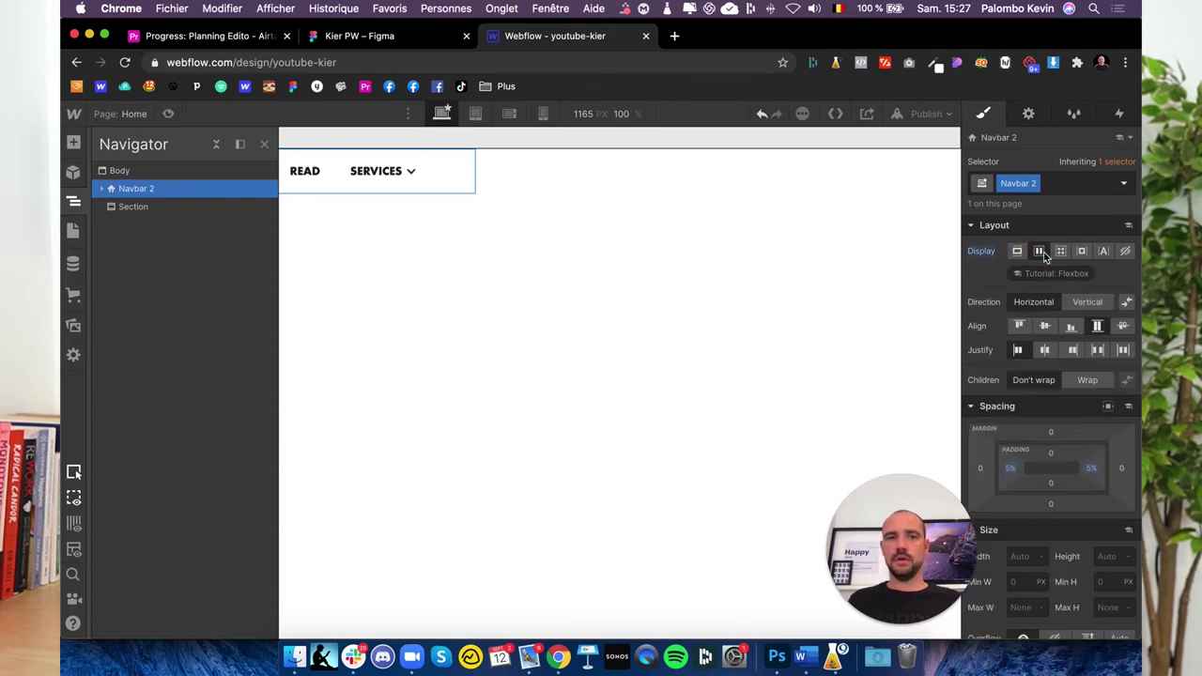
click(1020, 551)
text(100)
key(Return)
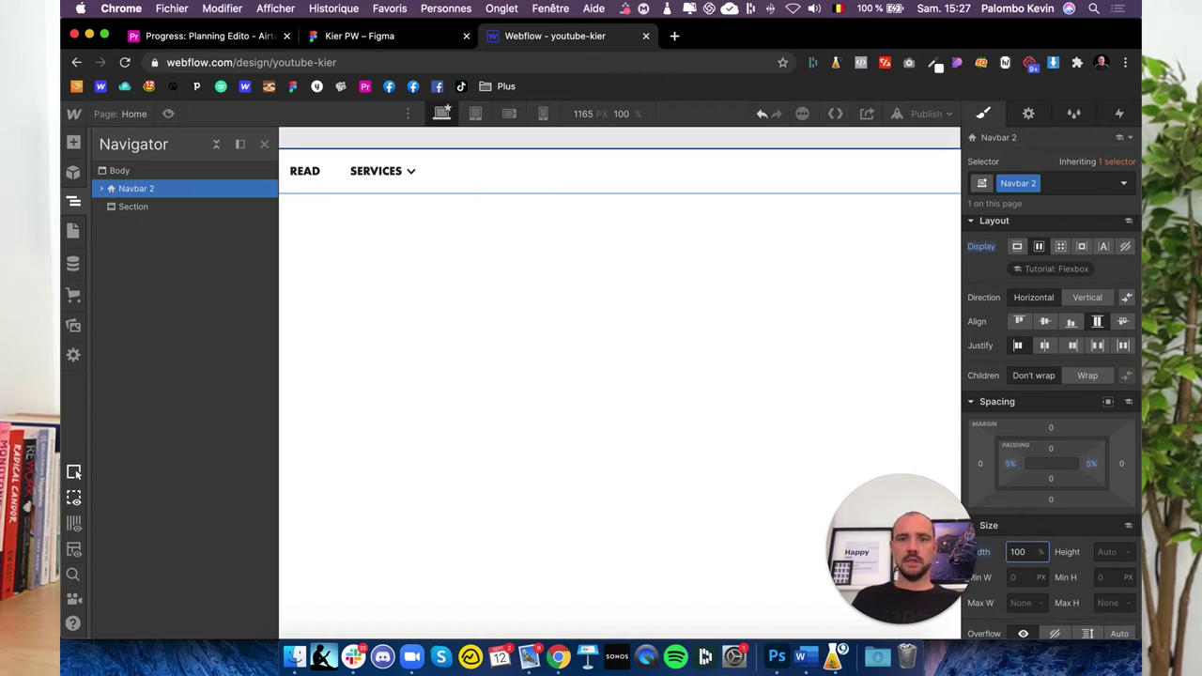
Justify the navbar items space-between and let Div Block 118 grow to full width.
click(1098, 345)
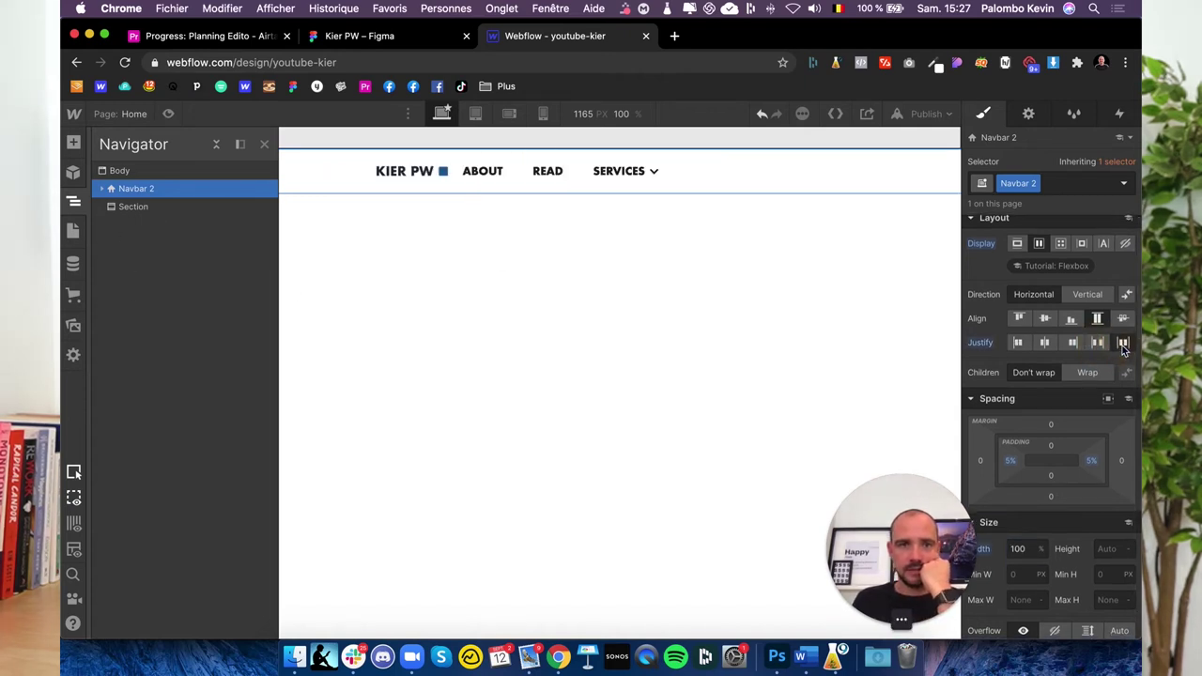
click(1123, 344)
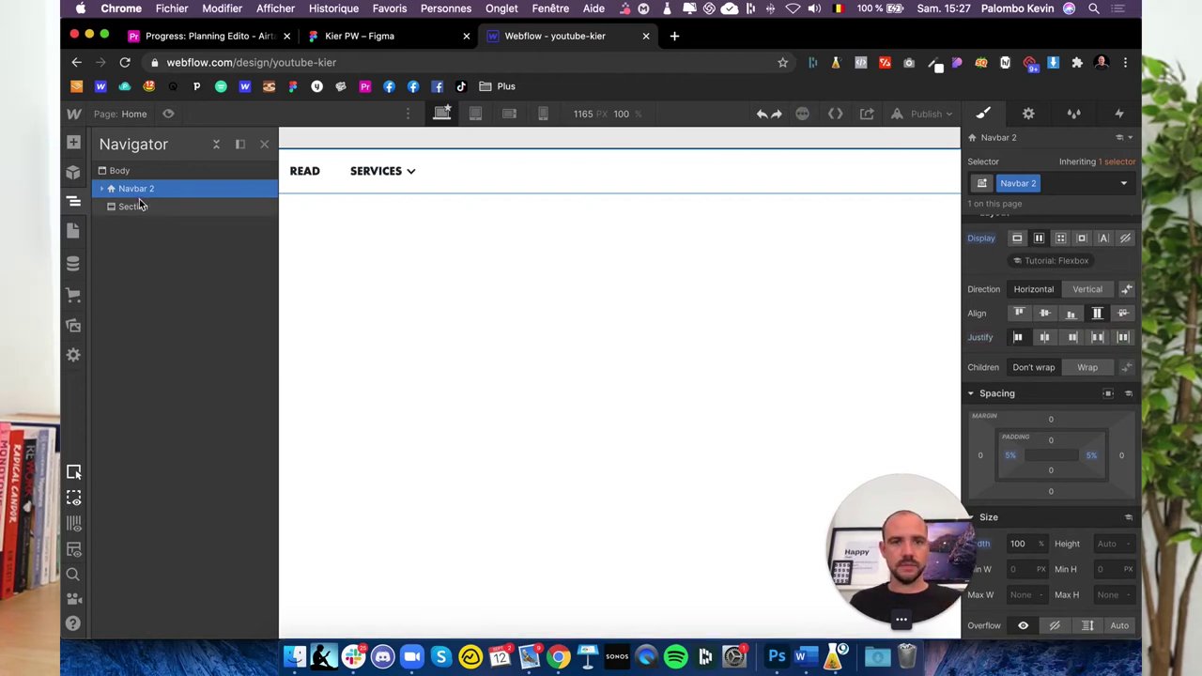
click(103, 187)
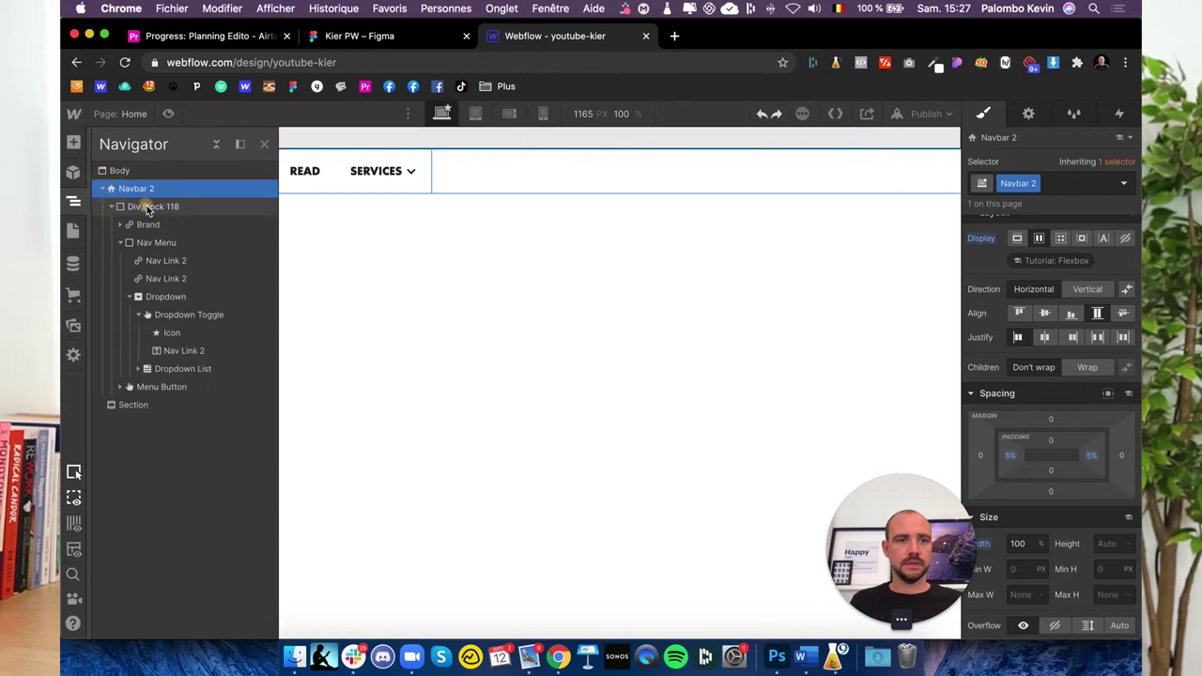
click(140, 206)
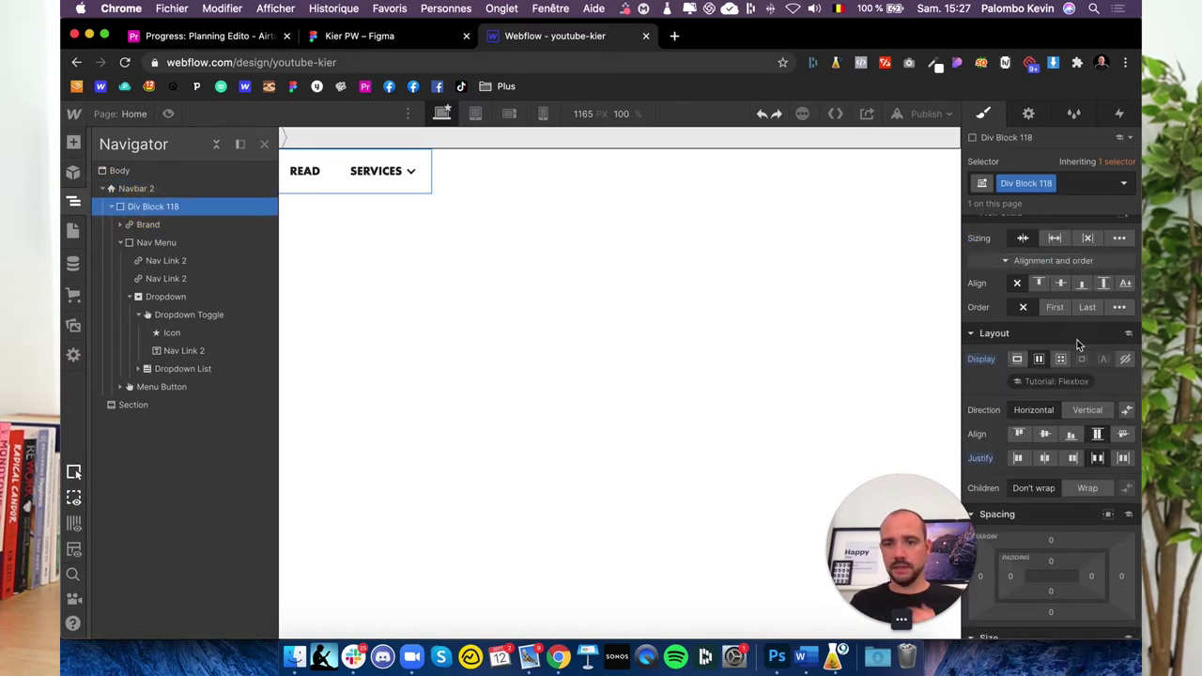
click(1053, 236)
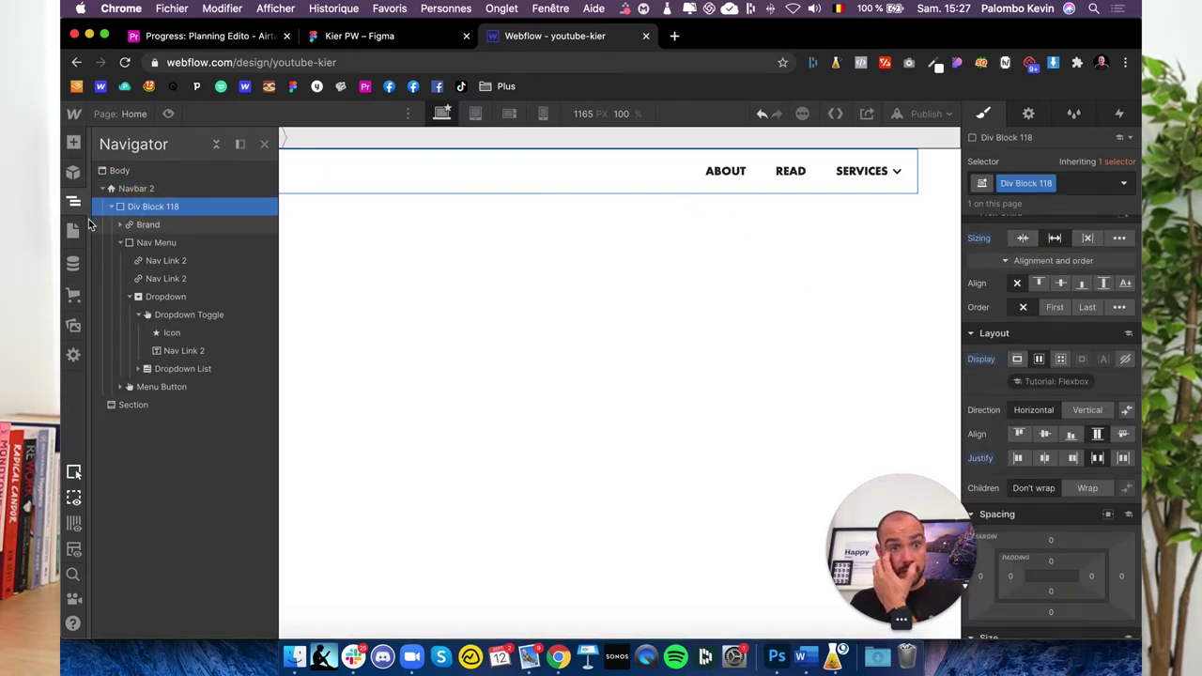
click(71, 204)
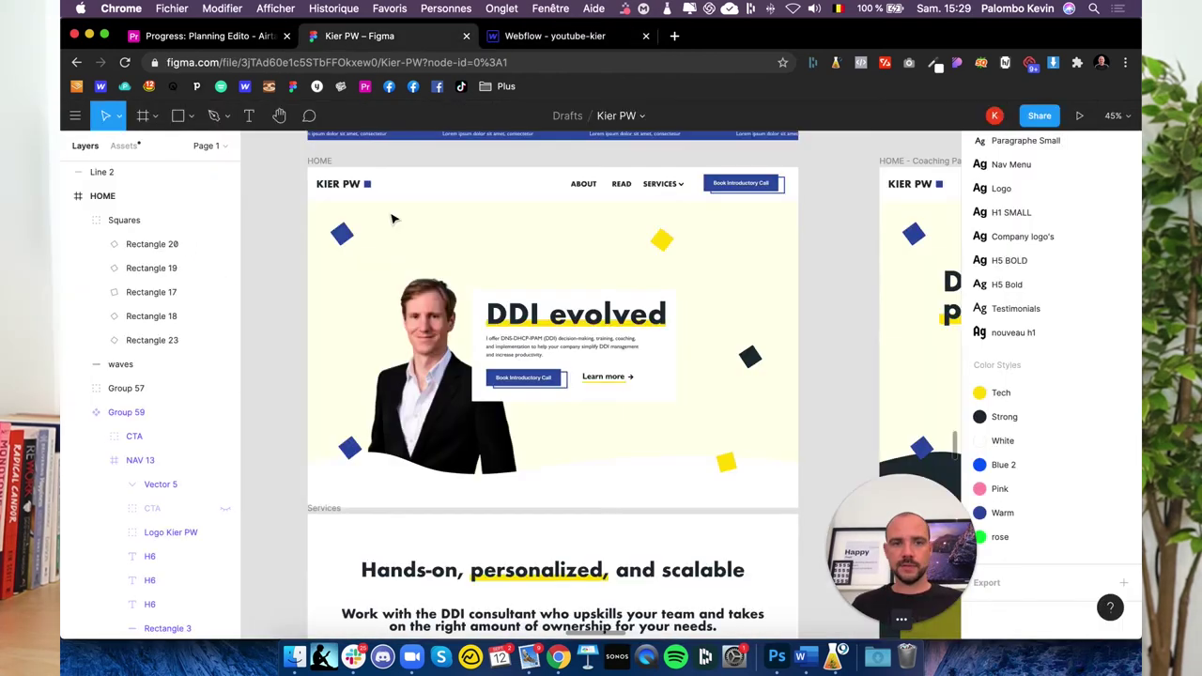
Inspect the Figma photo and the White colour style's FFFFFF value, then go back to Webflow.
click(363, 300)
key(Escape)
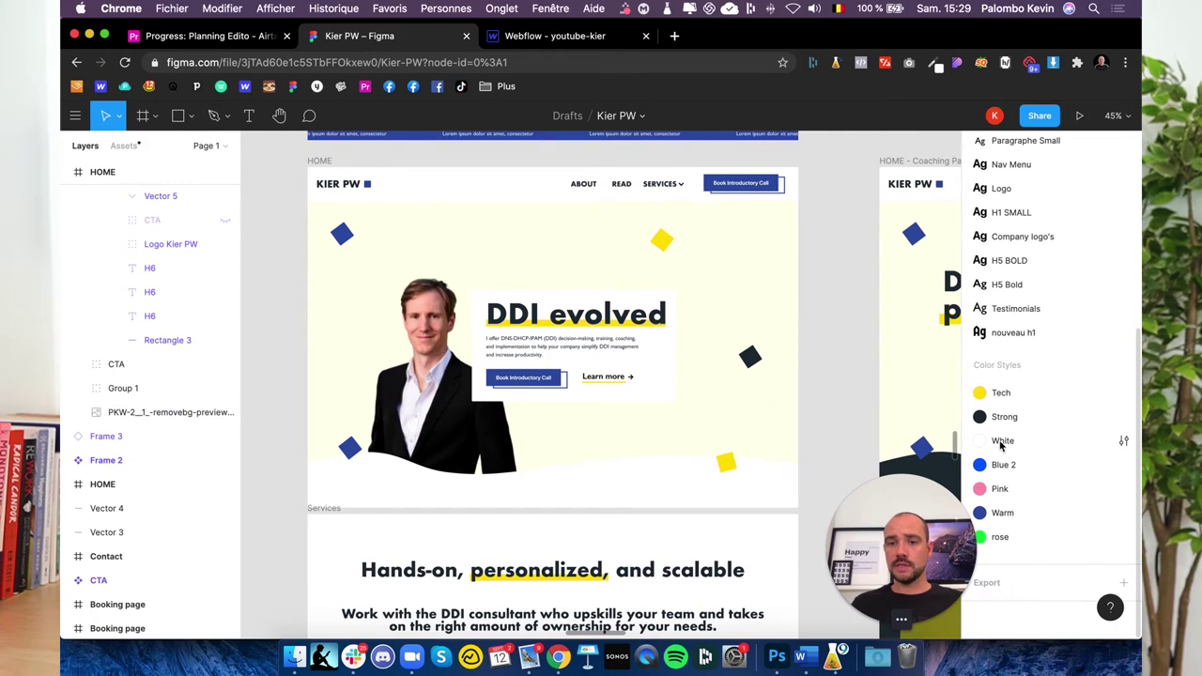
click(1035, 448)
click(1124, 440)
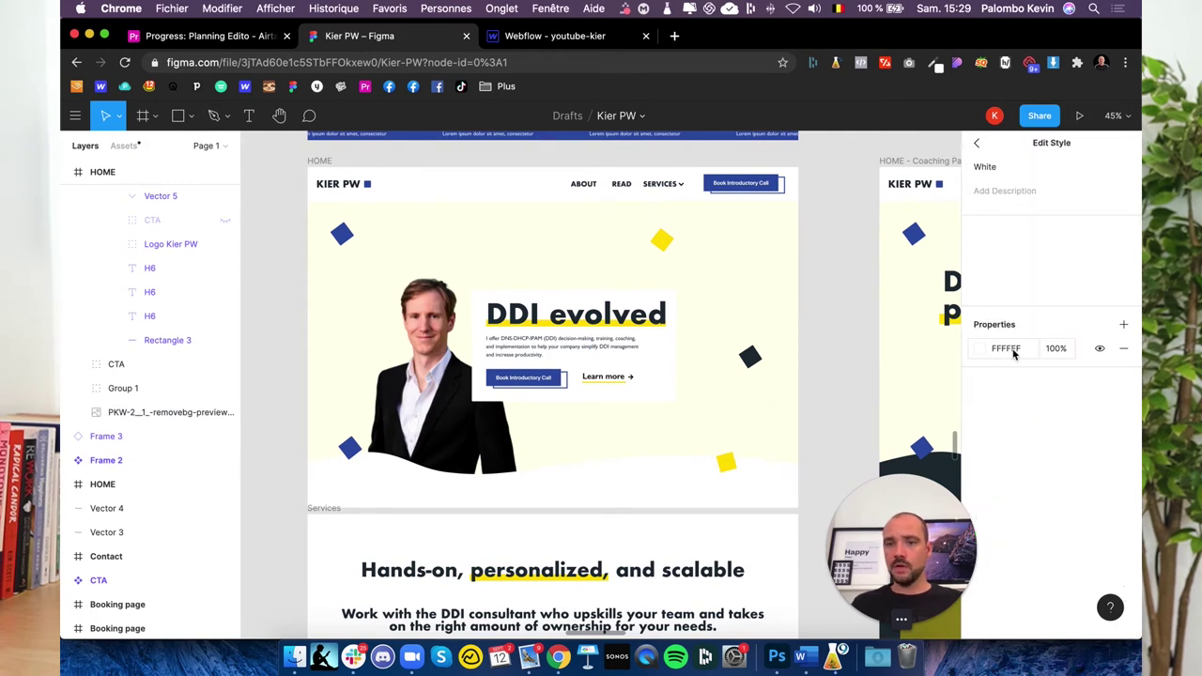
click(310, 375)
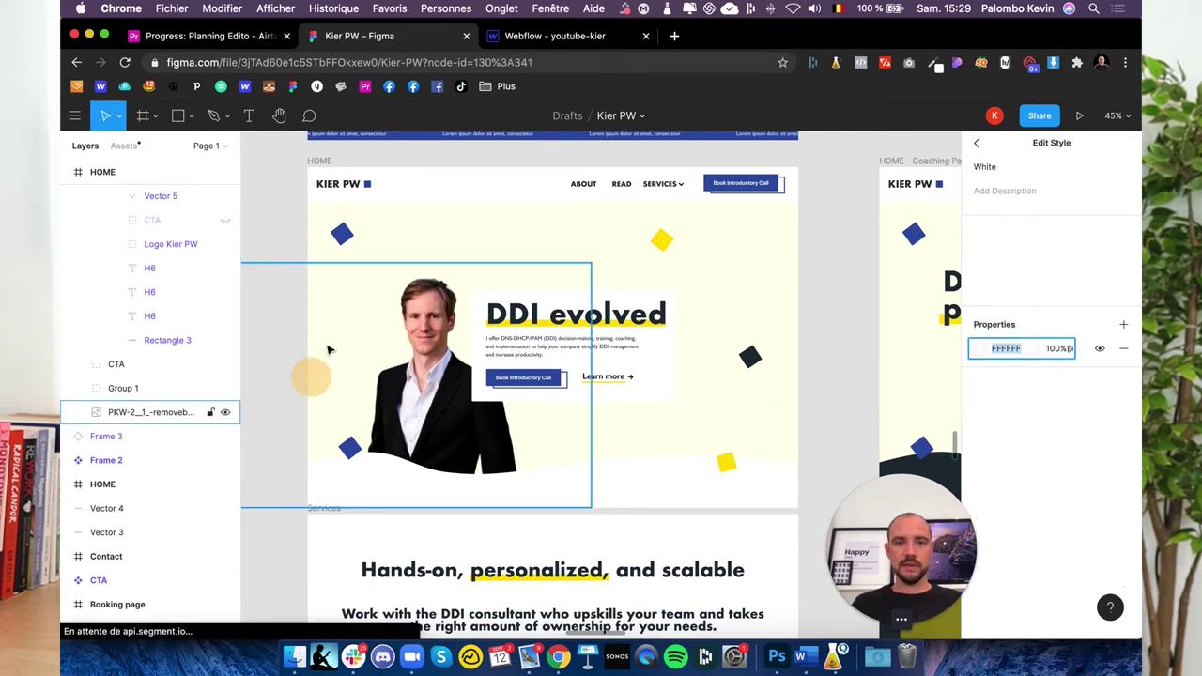
click(554, 36)
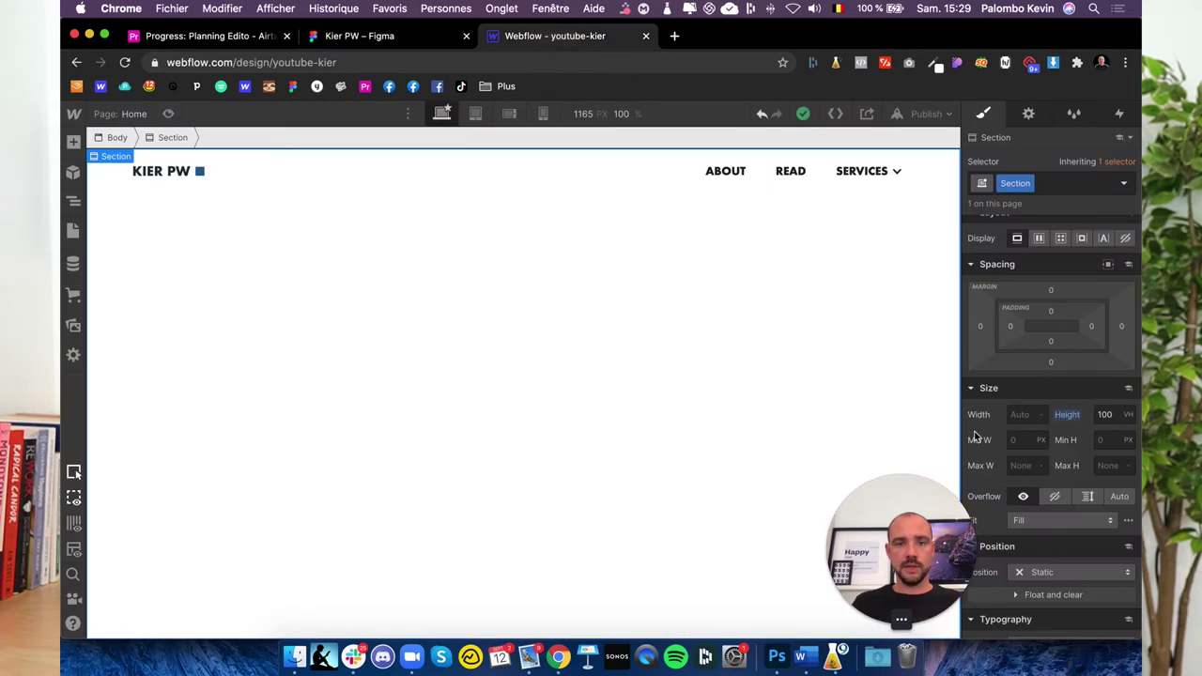
Fill the hero section with the cream Clean swatch (#ffffec) and add a background image layer.
scroll(1040, 470, down, 3)
scroll(1040, 489, down, 2)
scroll(1040, 531, down, 1)
scroll(1039, 532, down, 2)
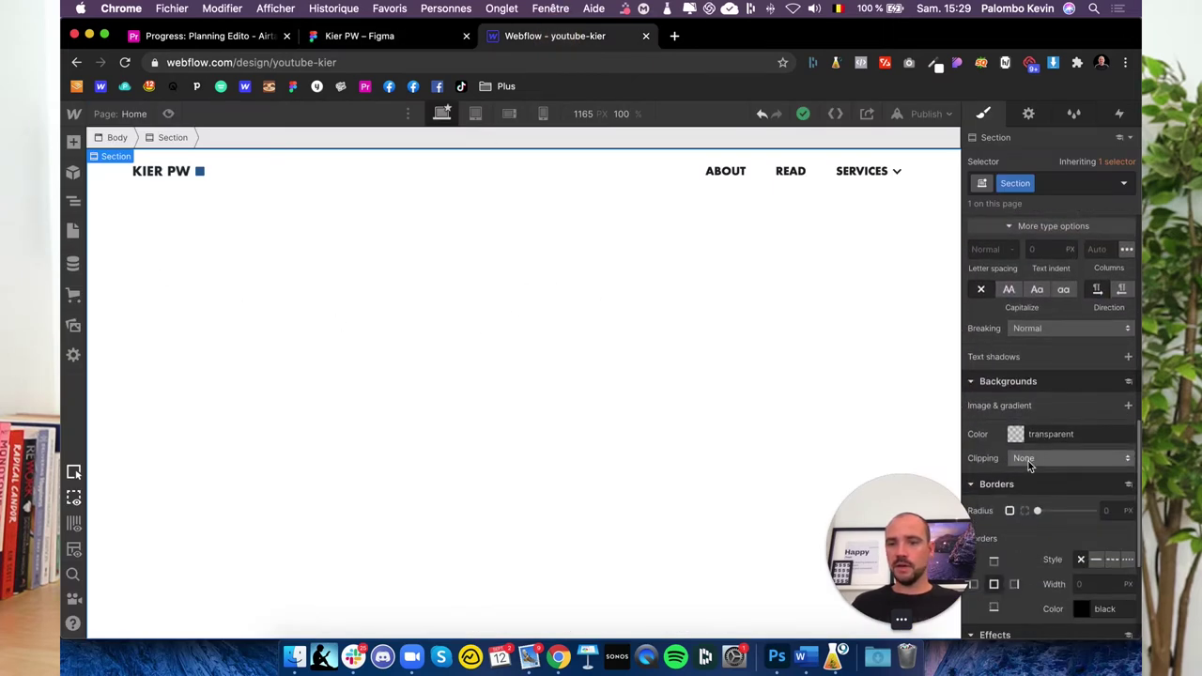
click(1018, 436)
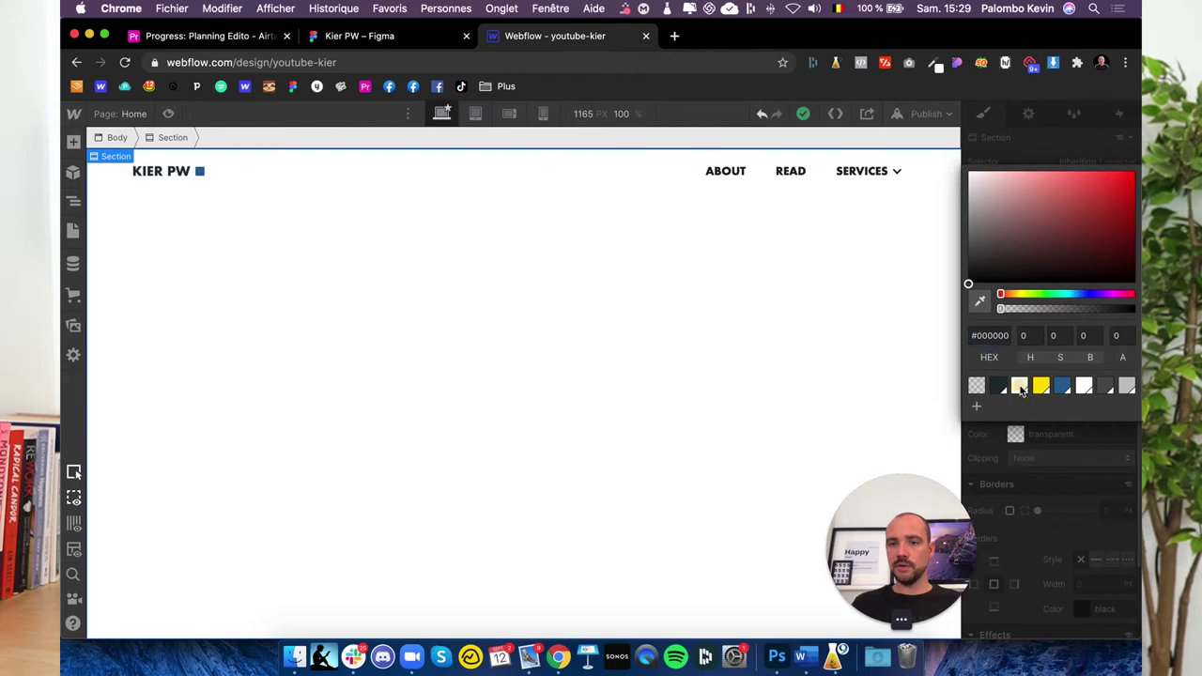
click(1020, 386)
click(686, 354)
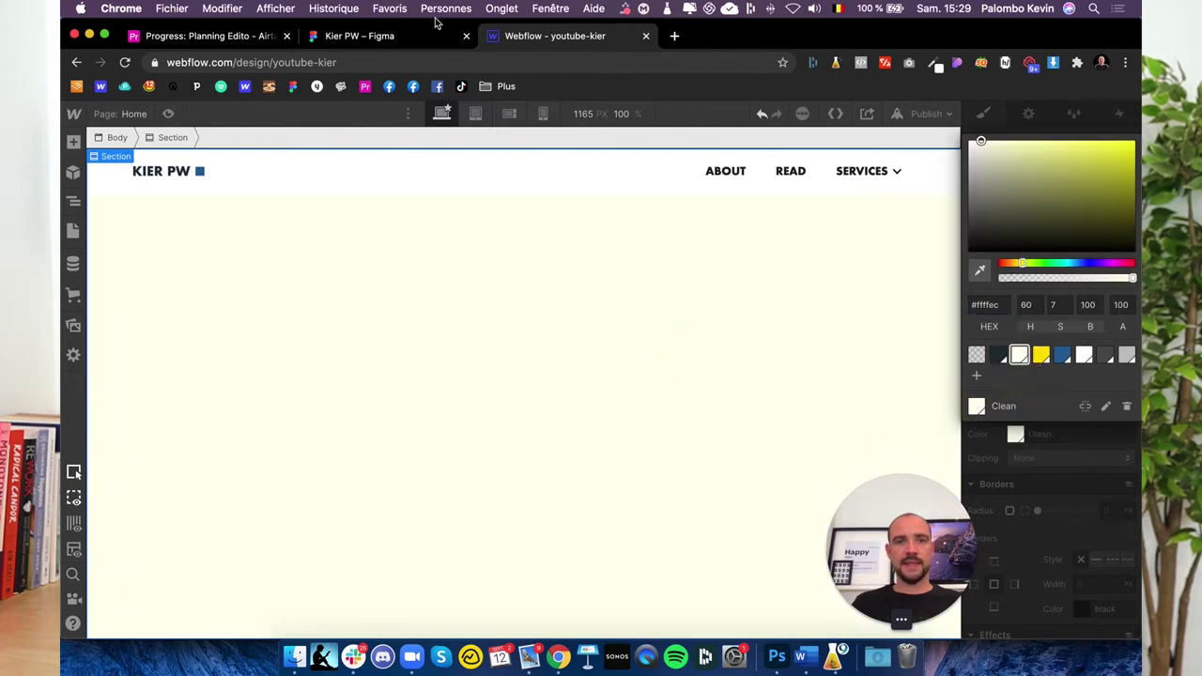
click(385, 37)
click(540, 35)
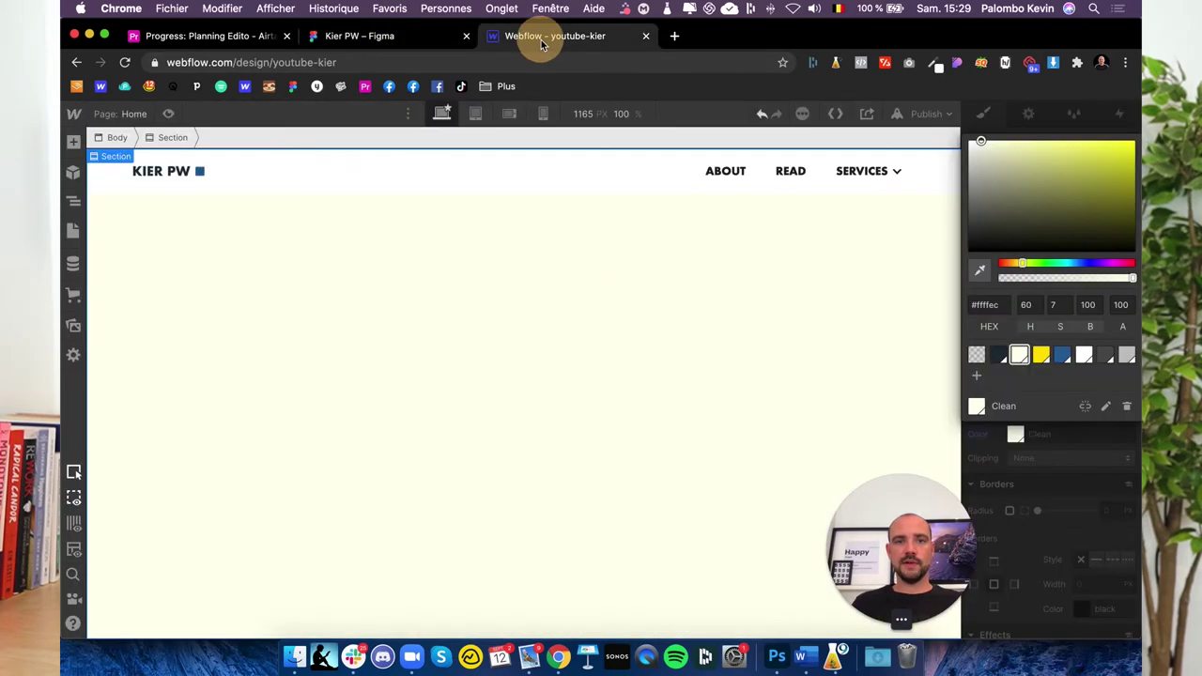
click(1081, 472)
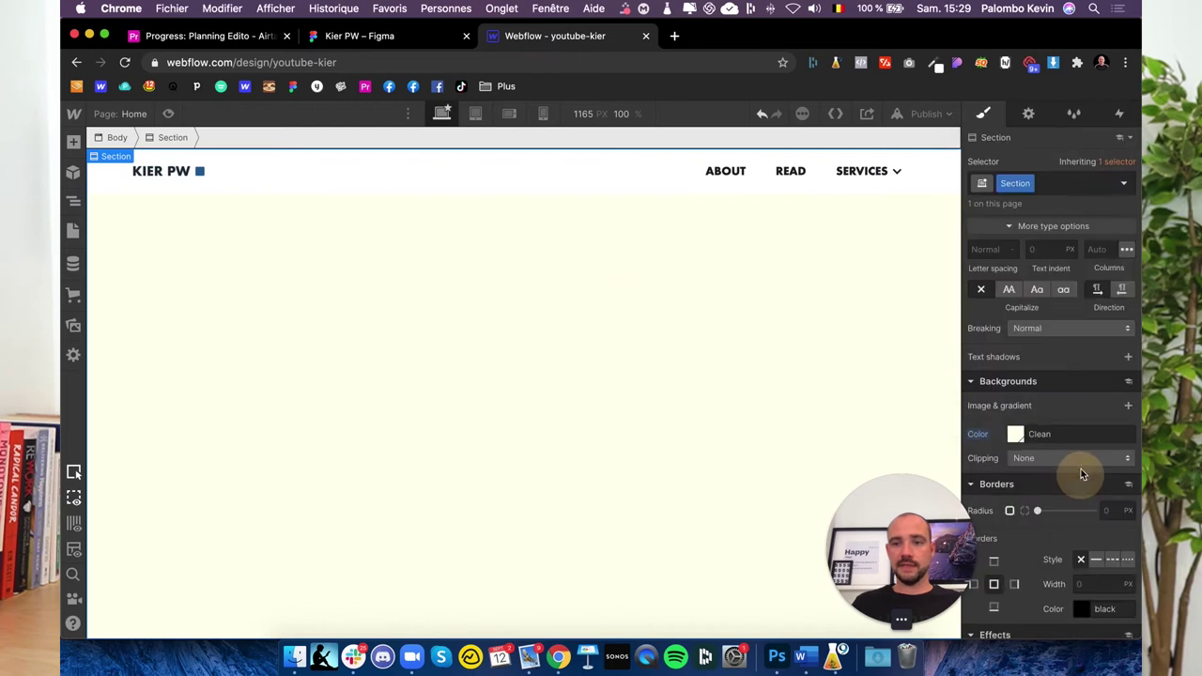
click(1127, 409)
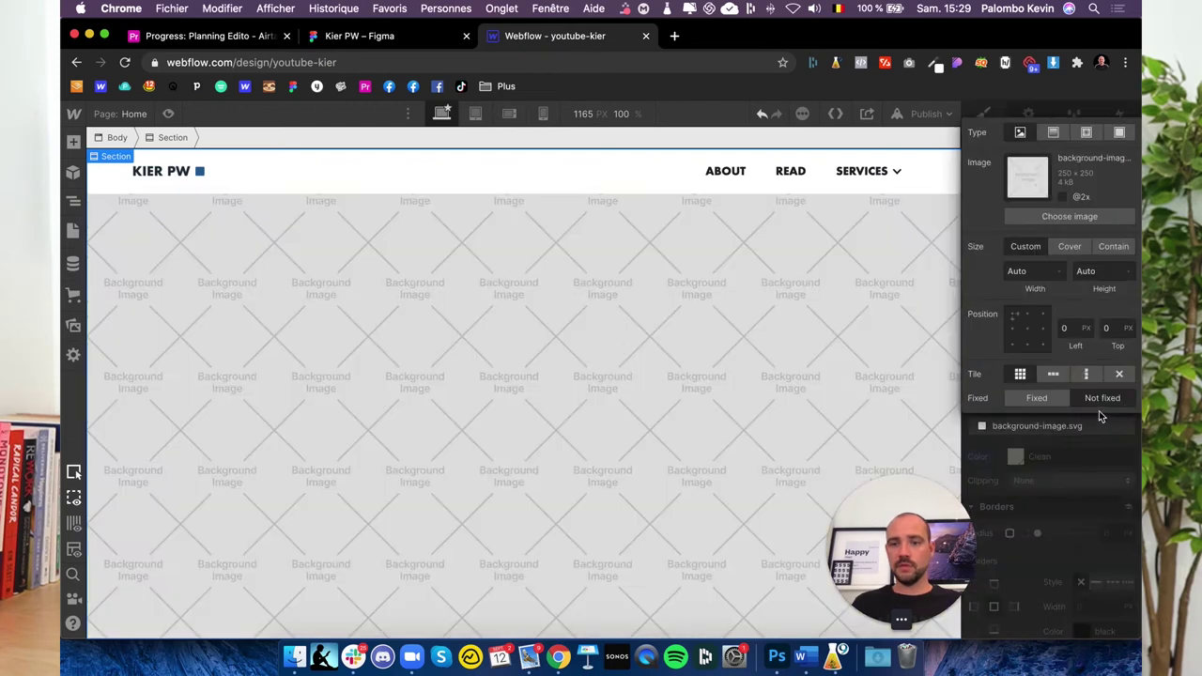
Set the white wave SVG as a non-repeating background pinned to the bottom centre.
click(1069, 217)
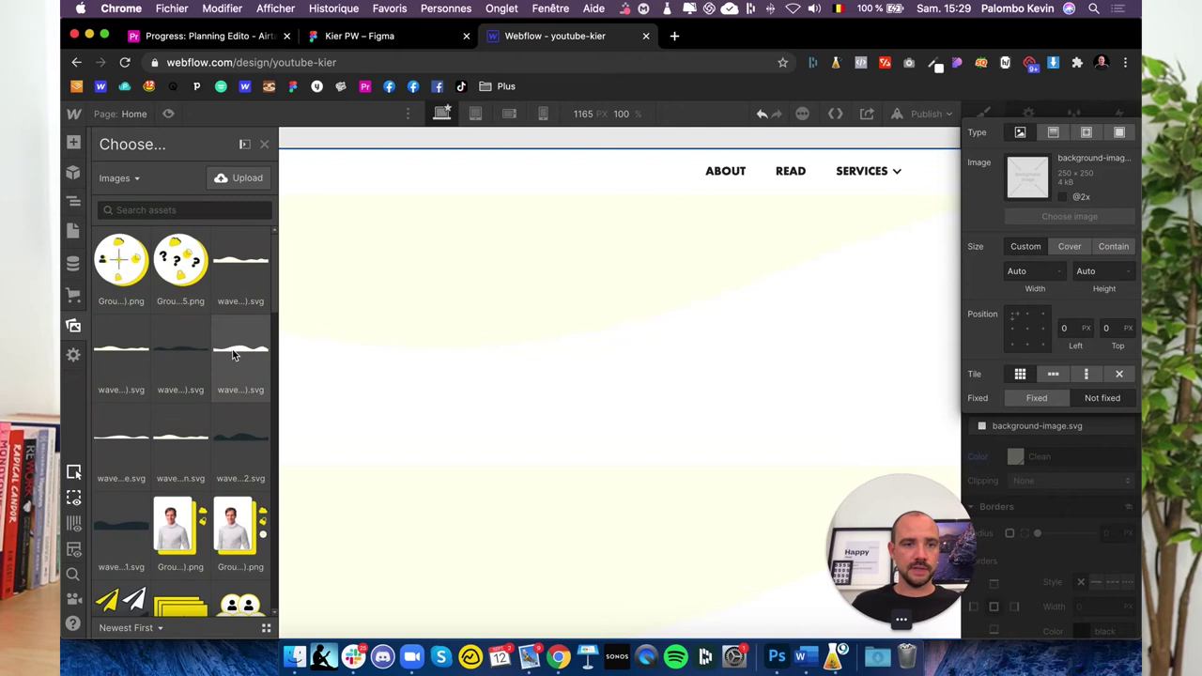
click(125, 348)
click(1116, 375)
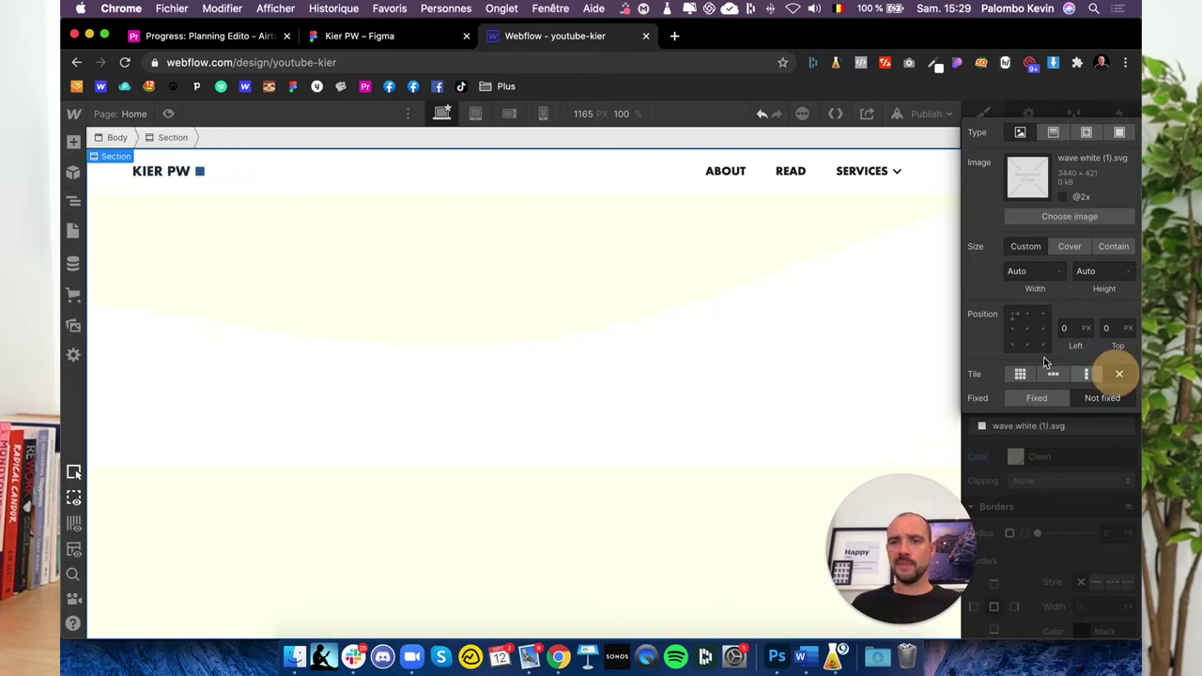
click(1027, 345)
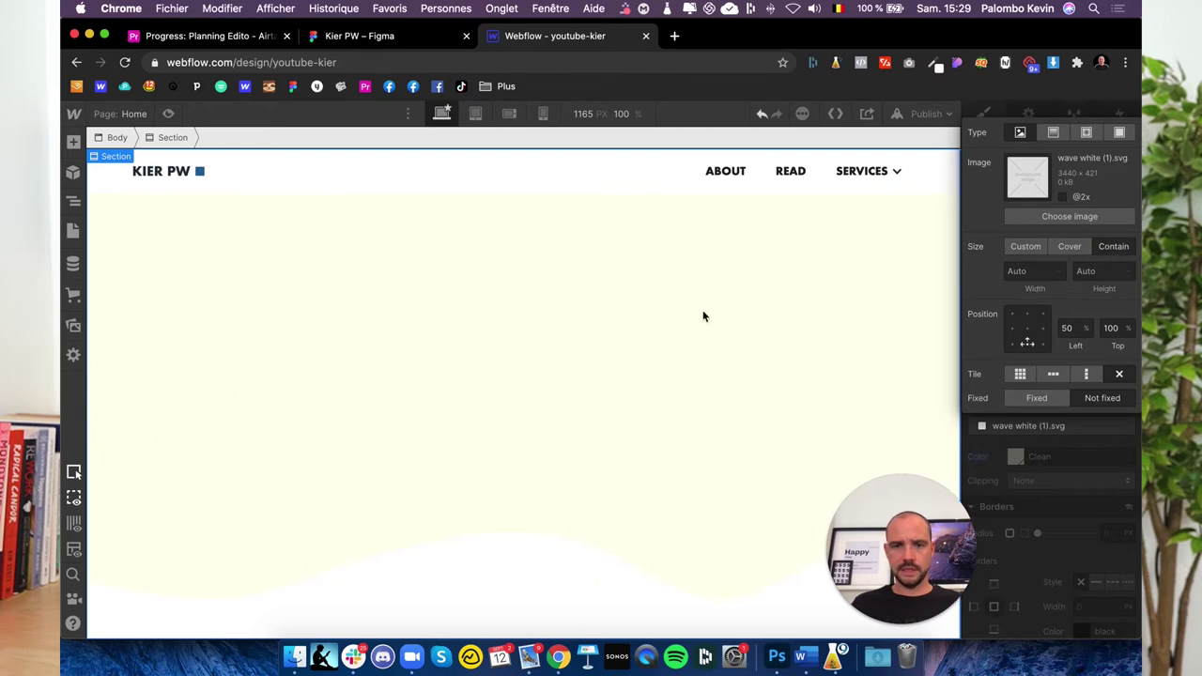
click(930, 379)
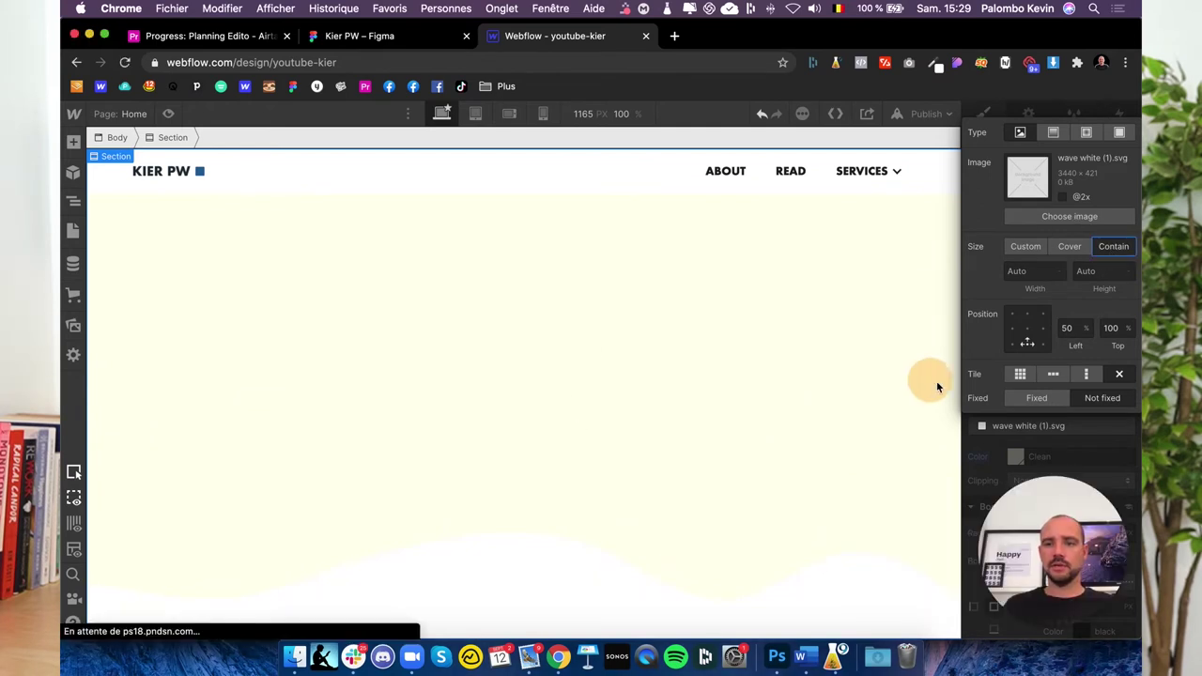
click(1000, 472)
Add the PKWP-2 portrait as a non-repeating bottom-left background layered beneath the wave.
click(1126, 408)
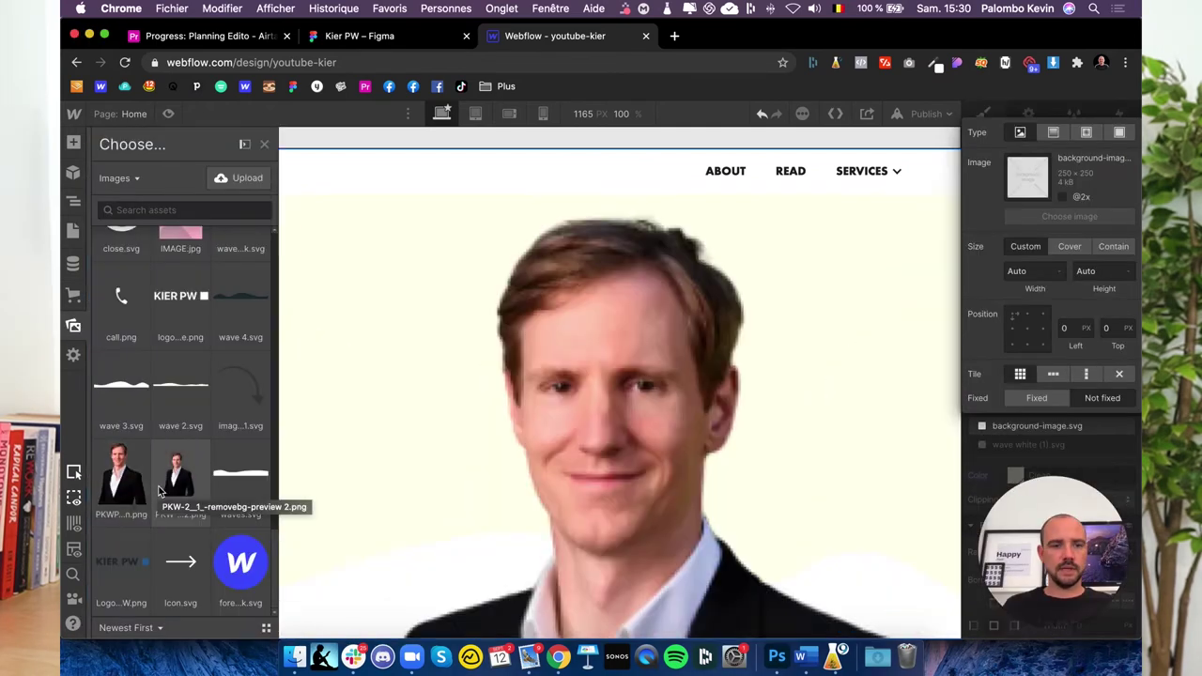
click(125, 487)
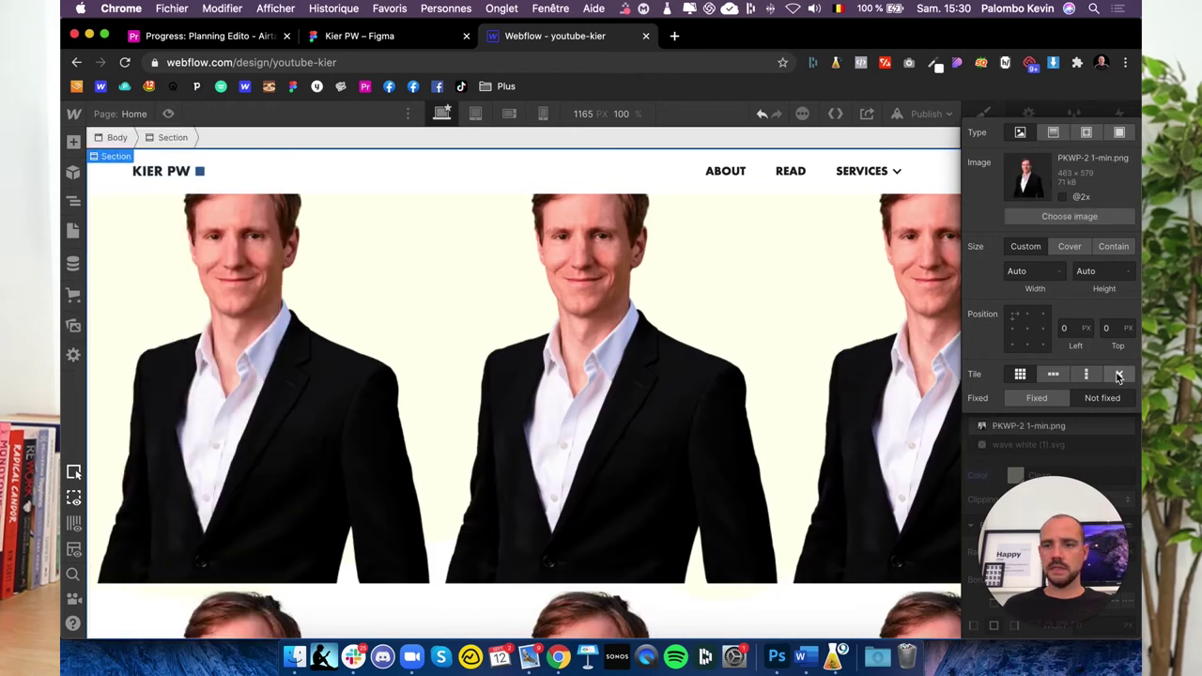
click(1119, 375)
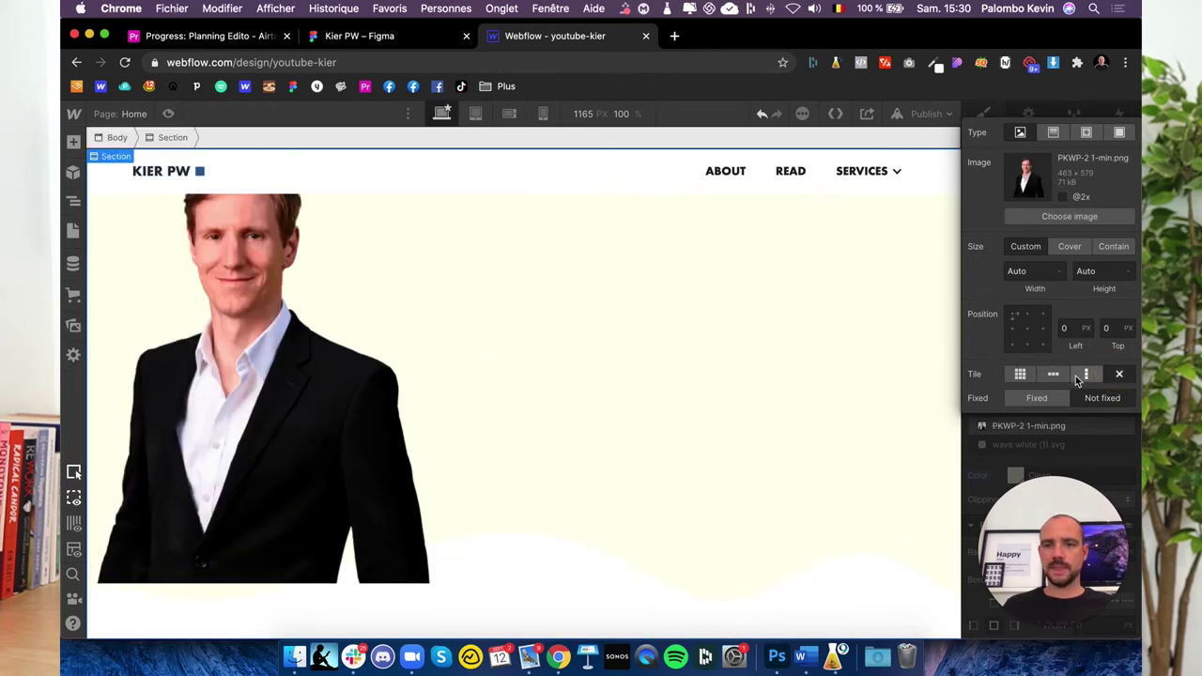
click(1014, 346)
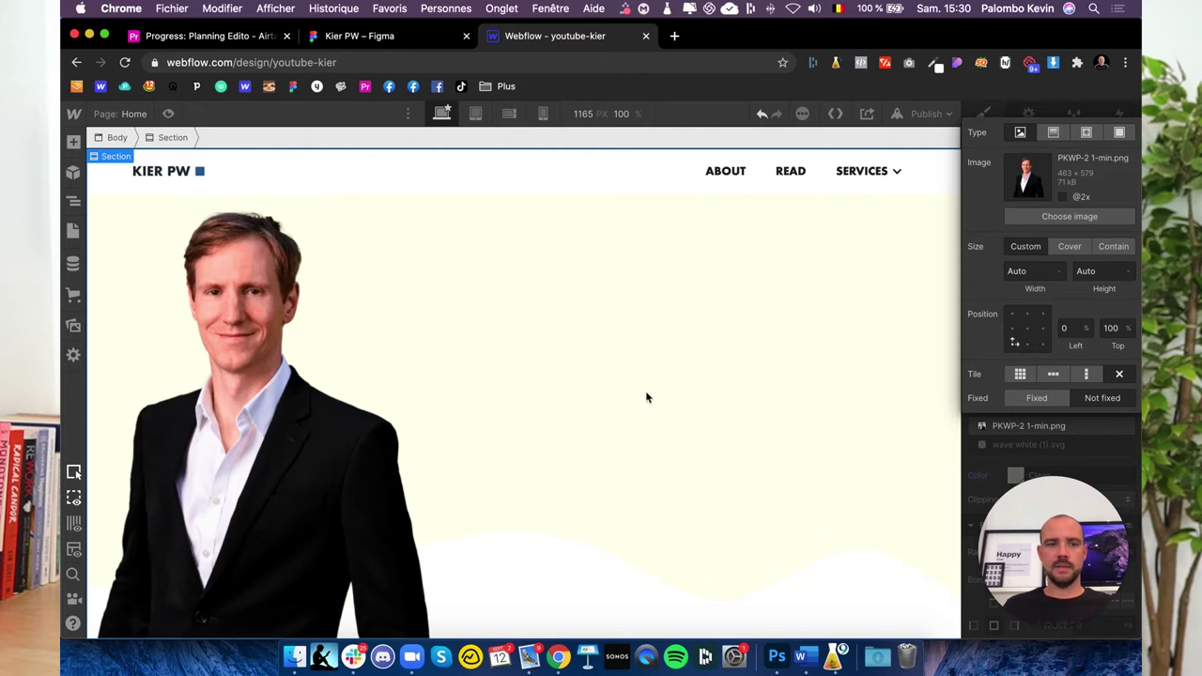
click(853, 228)
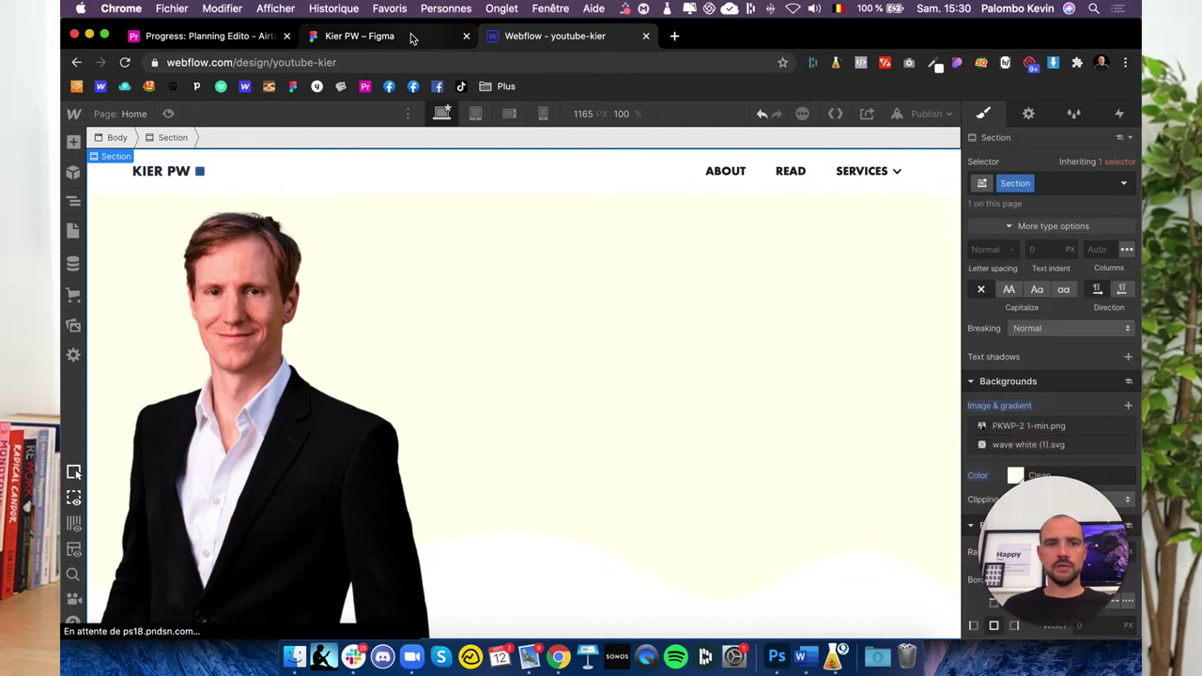
click(371, 36)
click(529, 36)
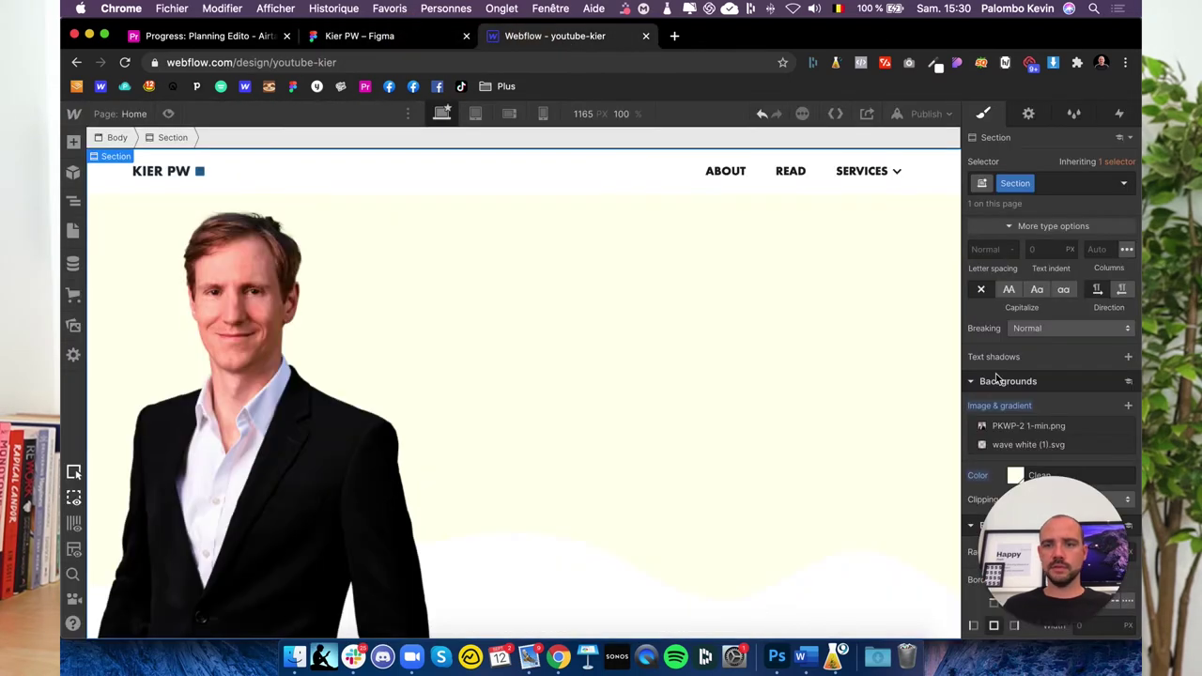
drag(1031, 427, 1031, 455)
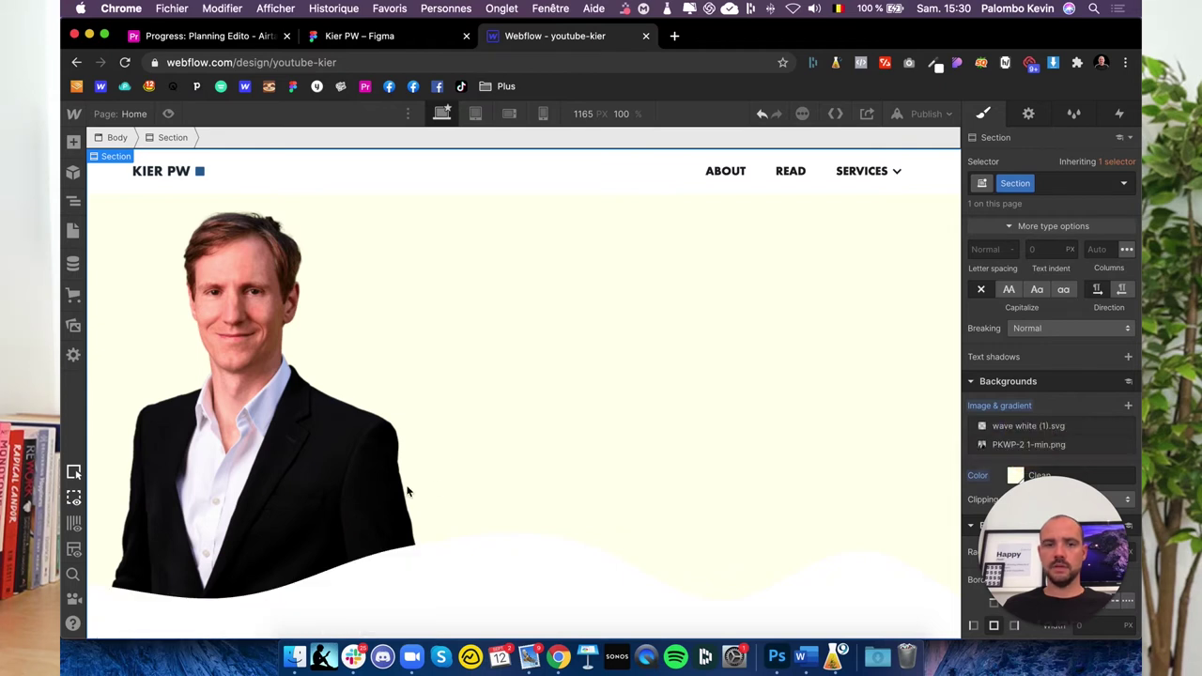
Select the hero Section in the Navigator and change its position from Static to Relative.
click(360, 36)
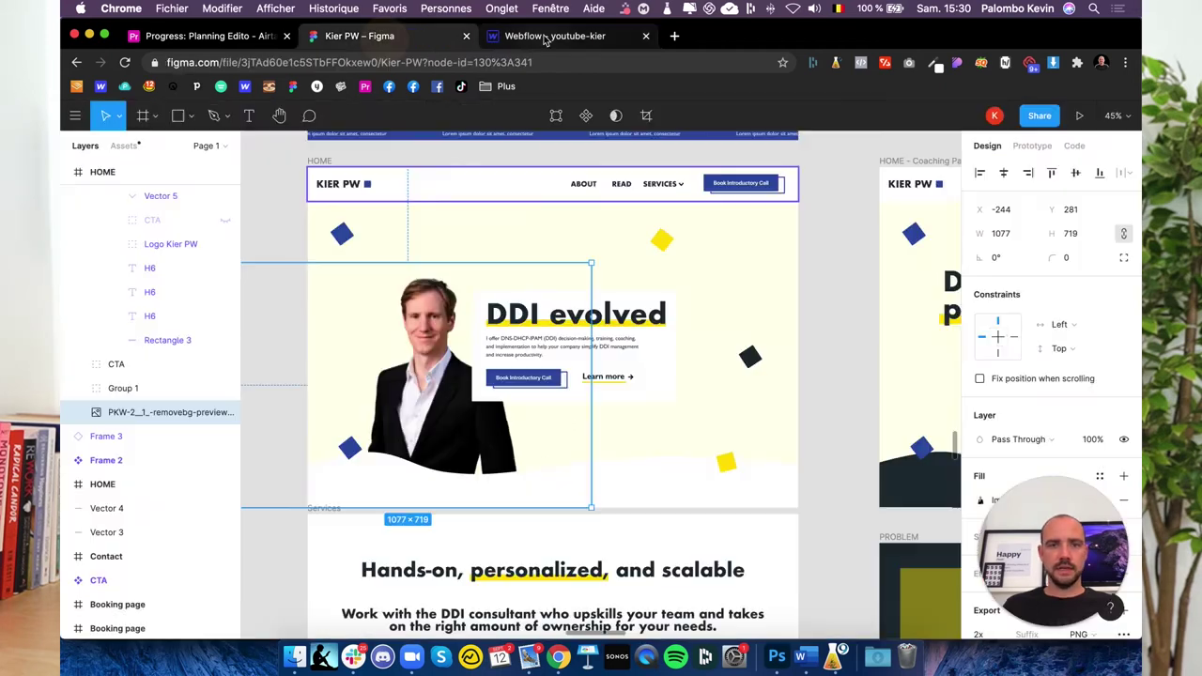
click(545, 39)
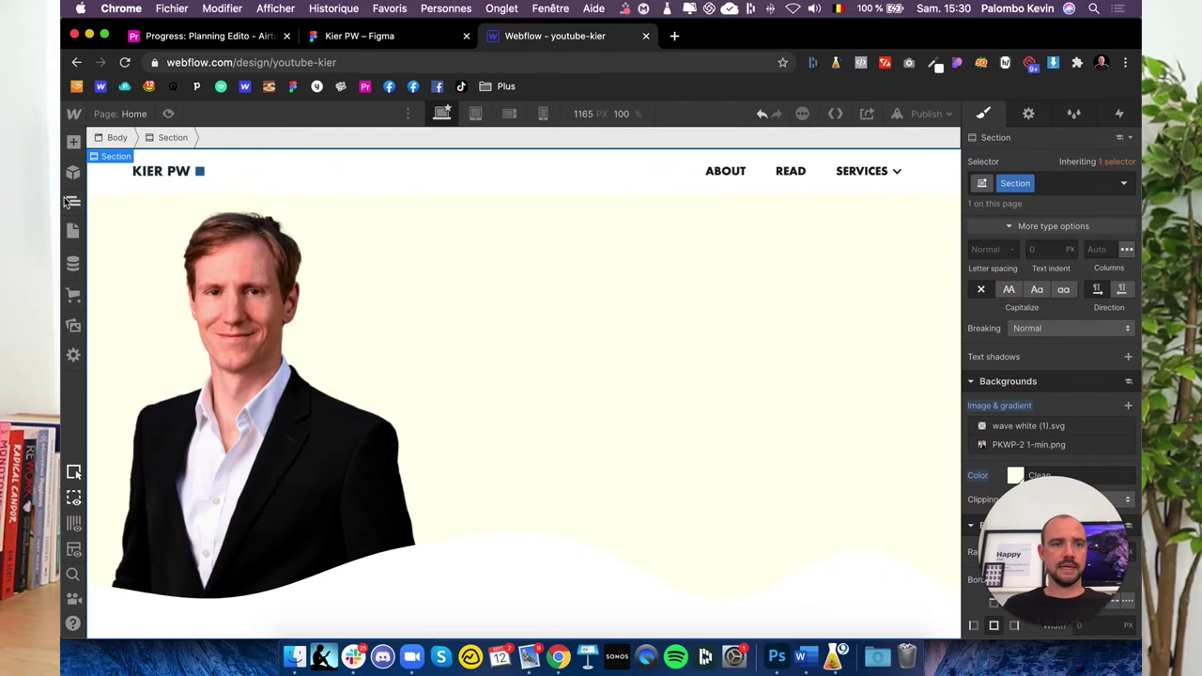
click(69, 202)
click(109, 192)
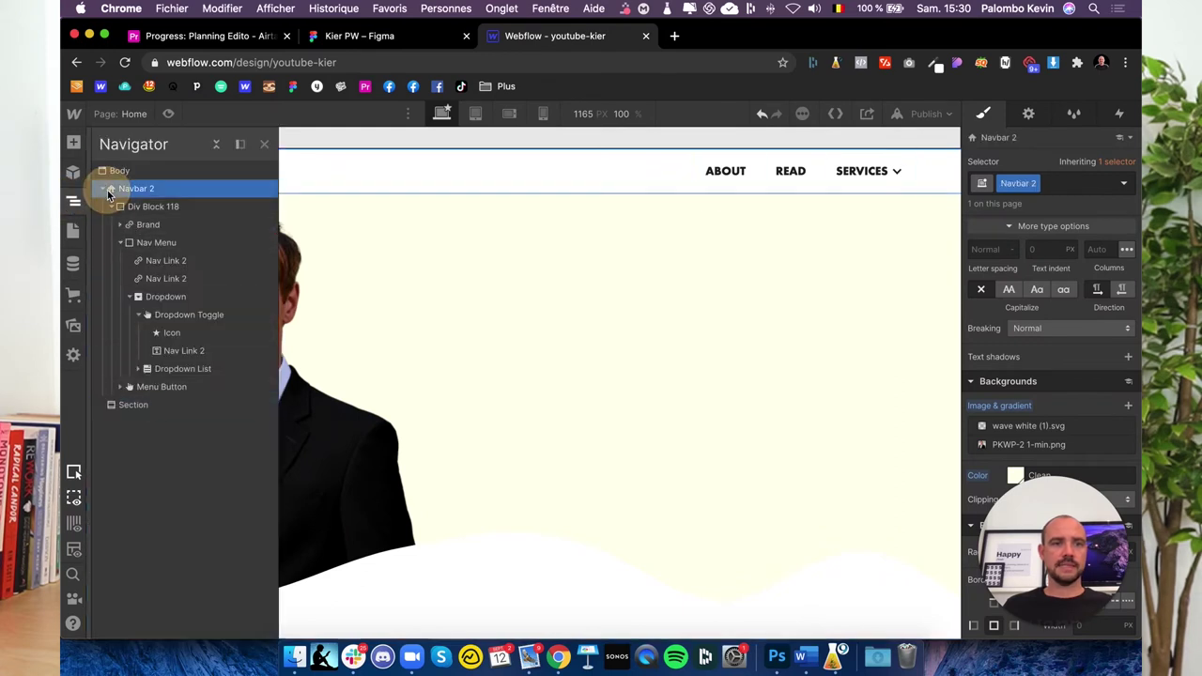
click(107, 189)
click(123, 208)
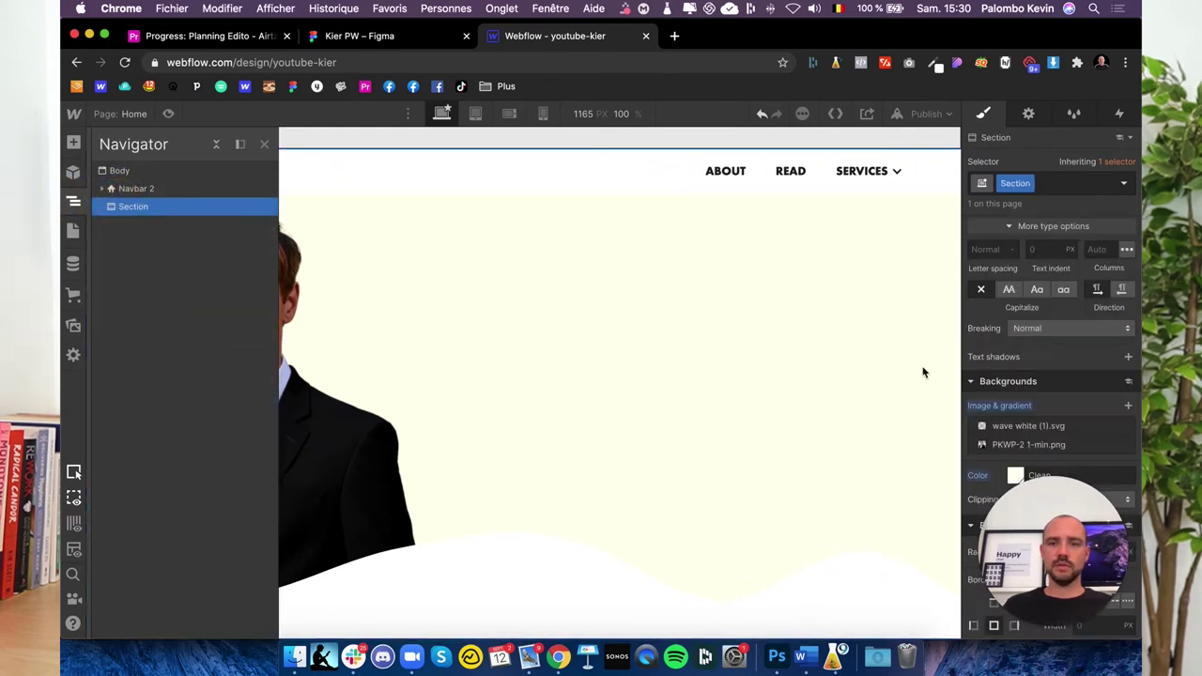
scroll(1048, 327, up, 5)
scroll(1048, 327, up, 3)
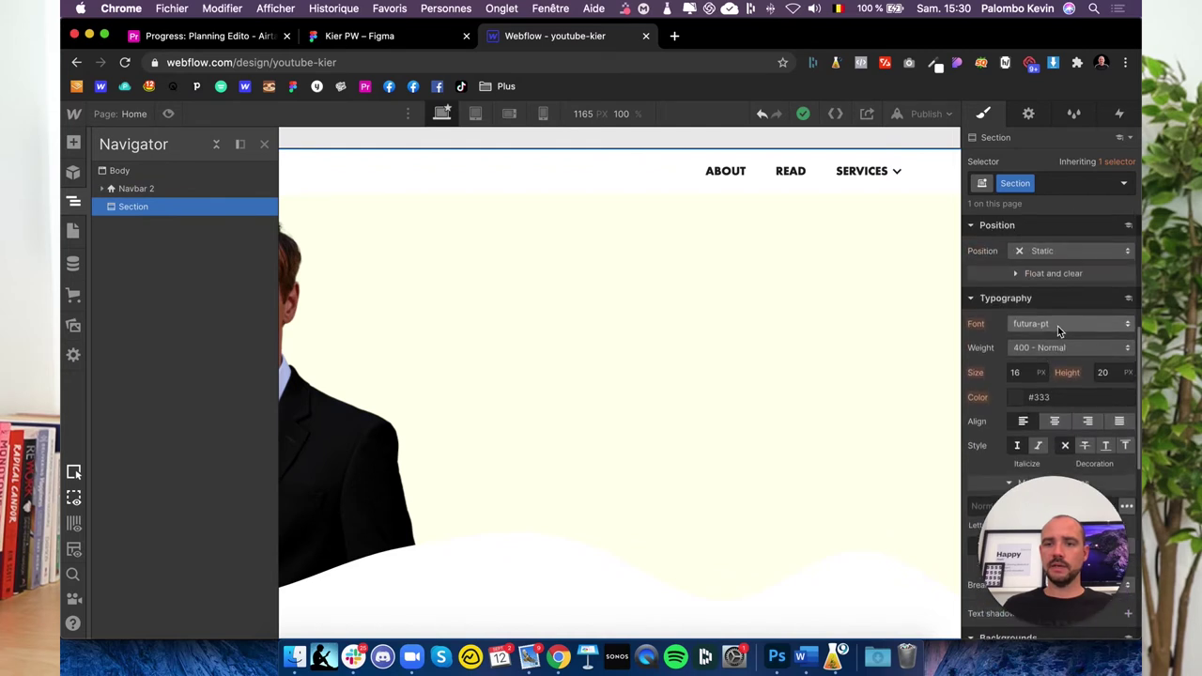
scroll(1061, 348, up, 3)
click(1059, 403)
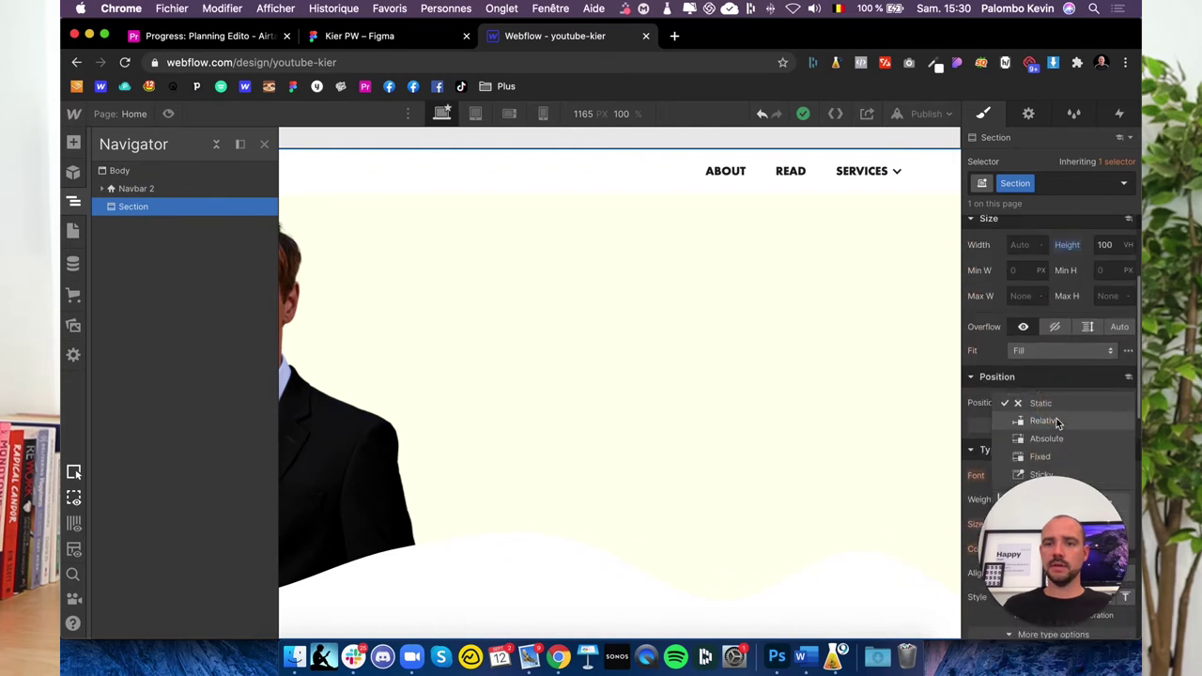
click(1057, 420)
click(70, 151)
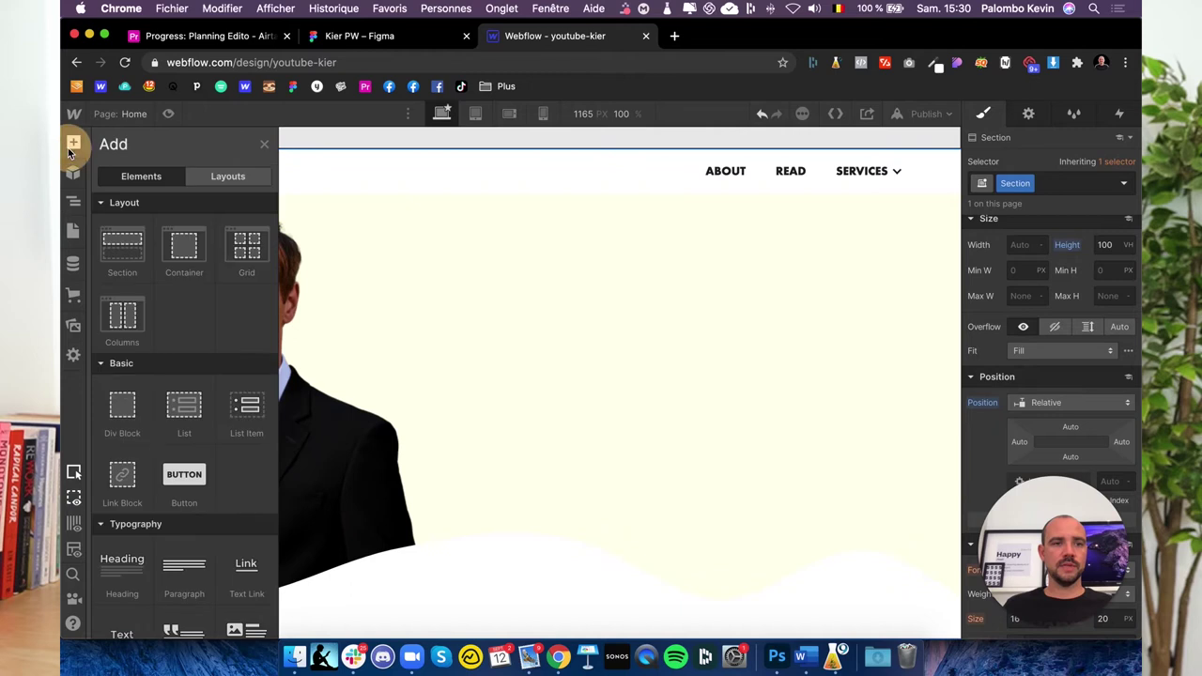
mouse_move(122, 410)
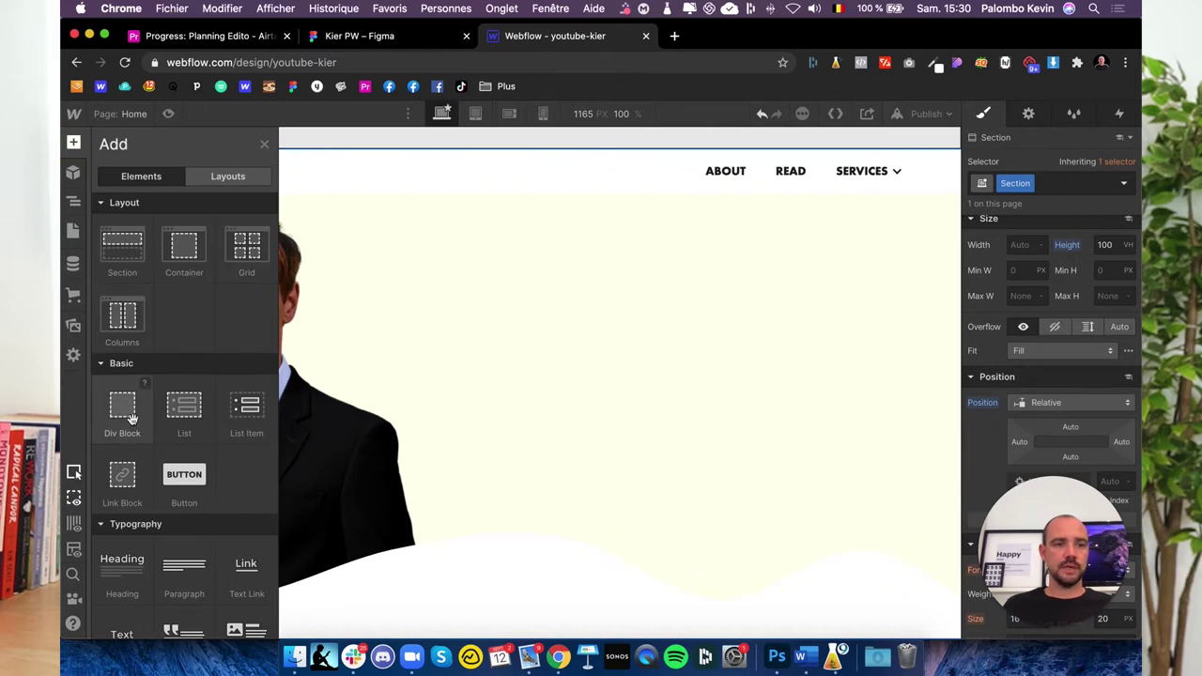
Add a div block to the section, with a heading and a paragraph inside it.
click(128, 411)
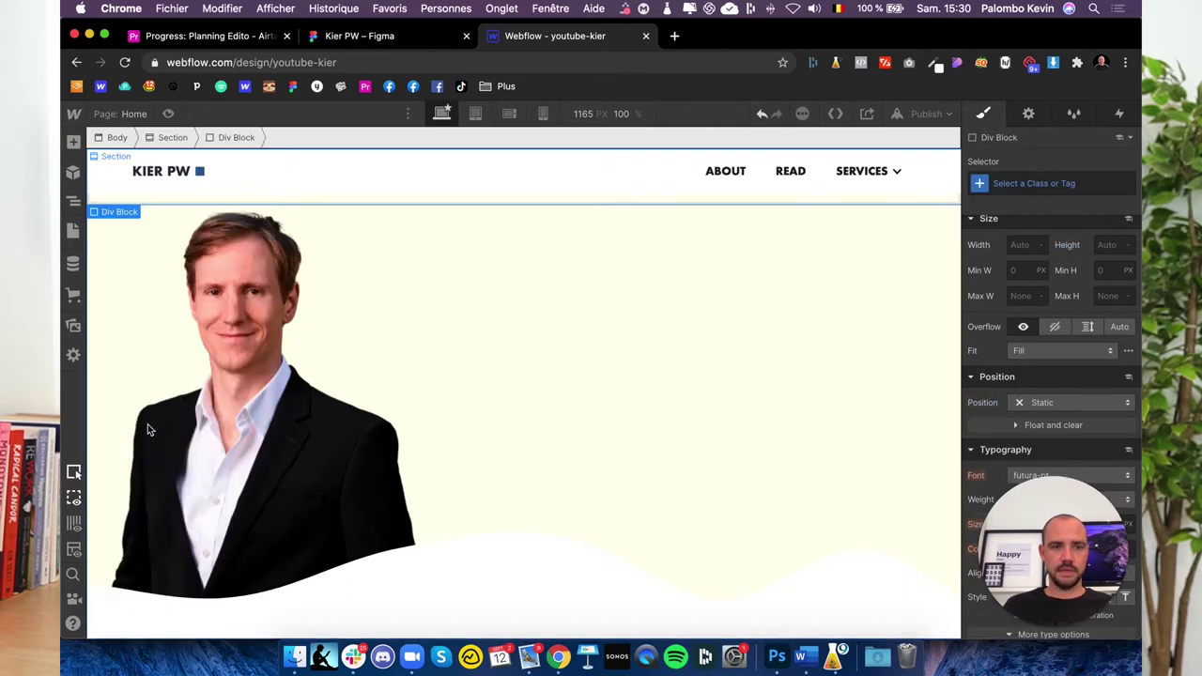
click(1108, 246)
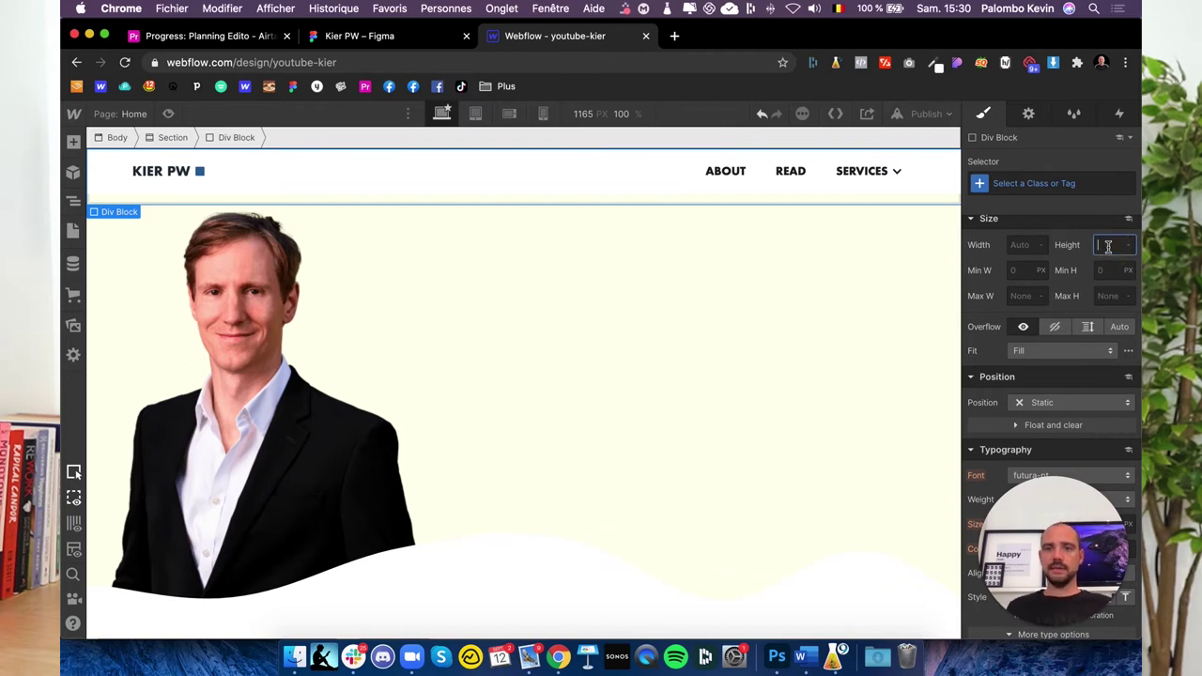
click(72, 143)
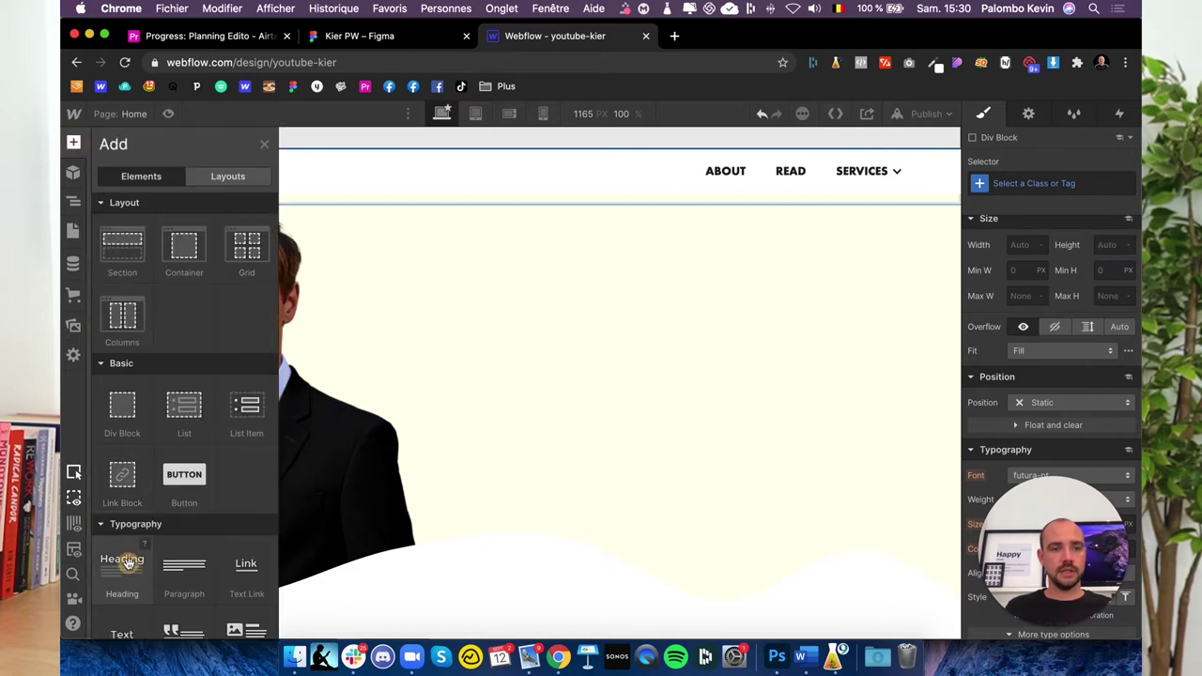
click(126, 562)
click(416, 35)
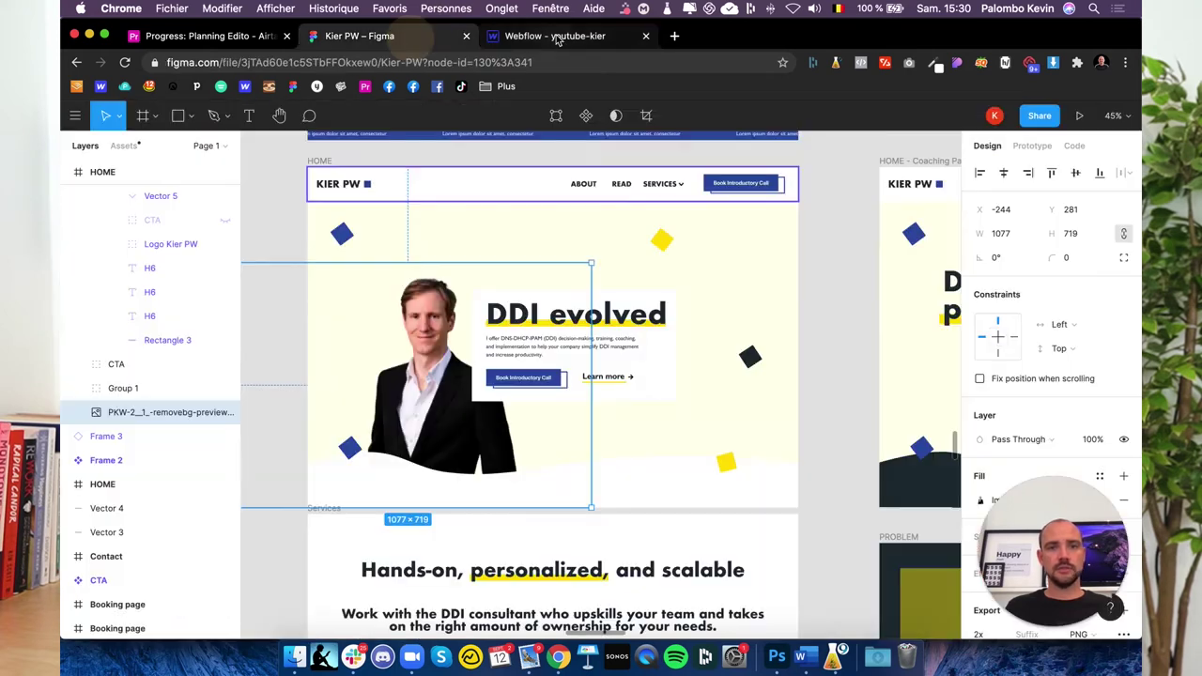
click(557, 38)
click(73, 143)
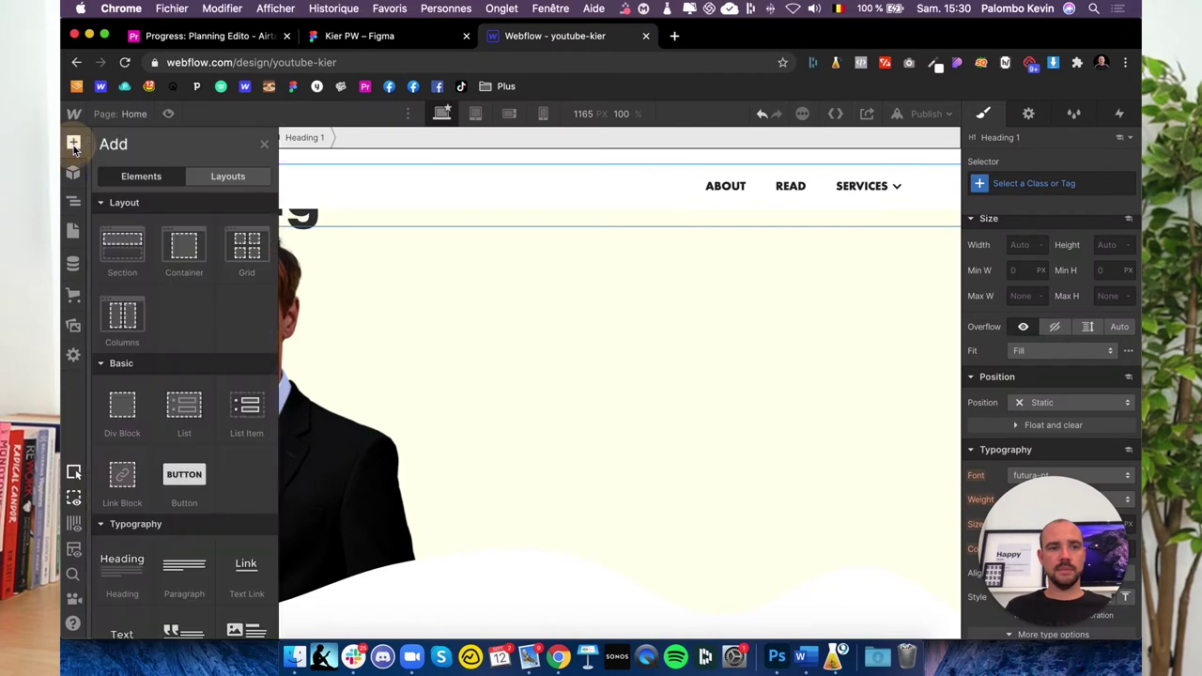
click(183, 566)
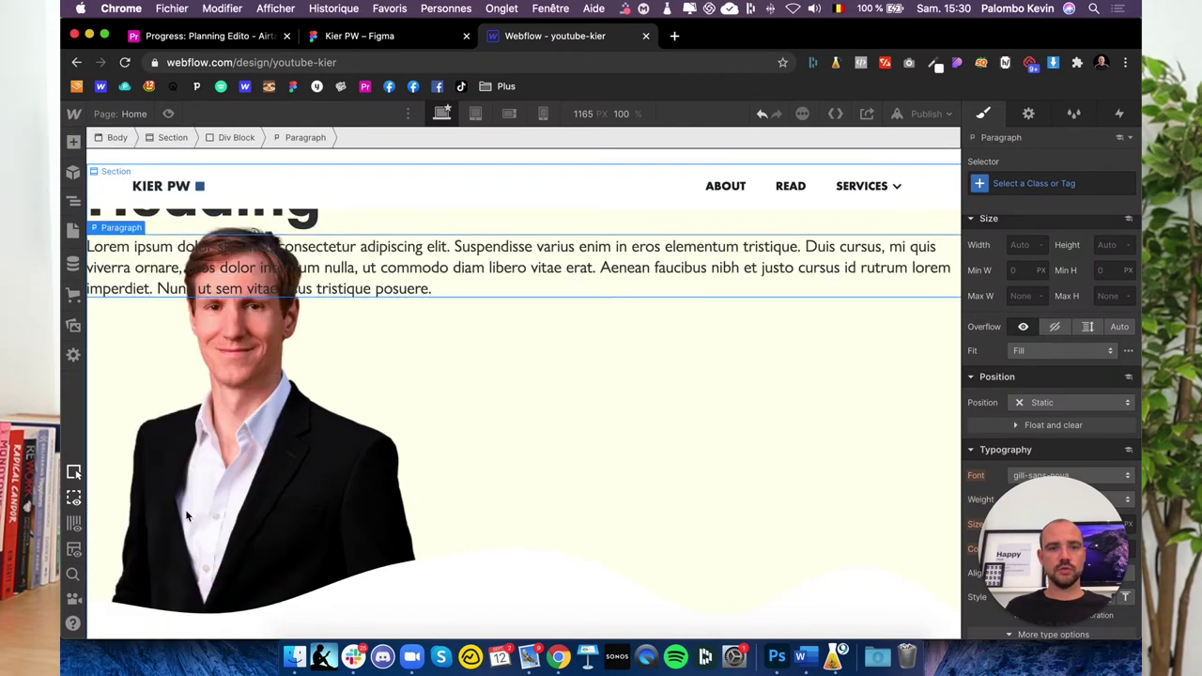
Add an empty inner div block below the paragraph inside the container.
click(73, 201)
click(101, 207)
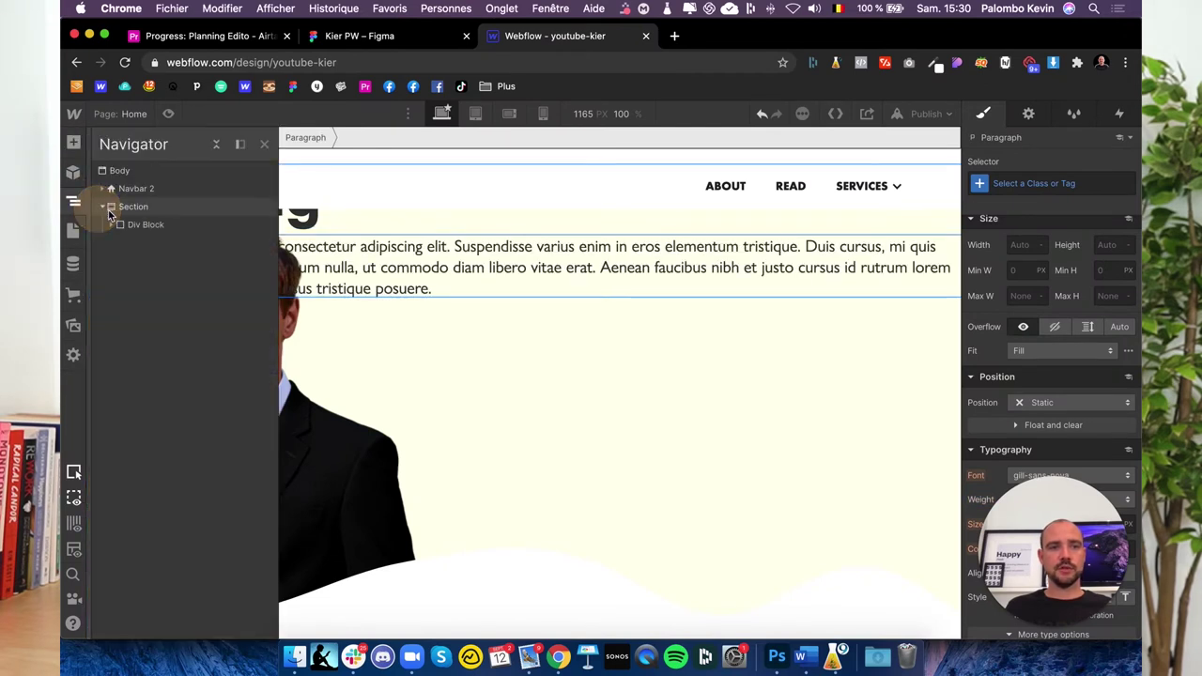
click(111, 224)
click(132, 224)
click(73, 143)
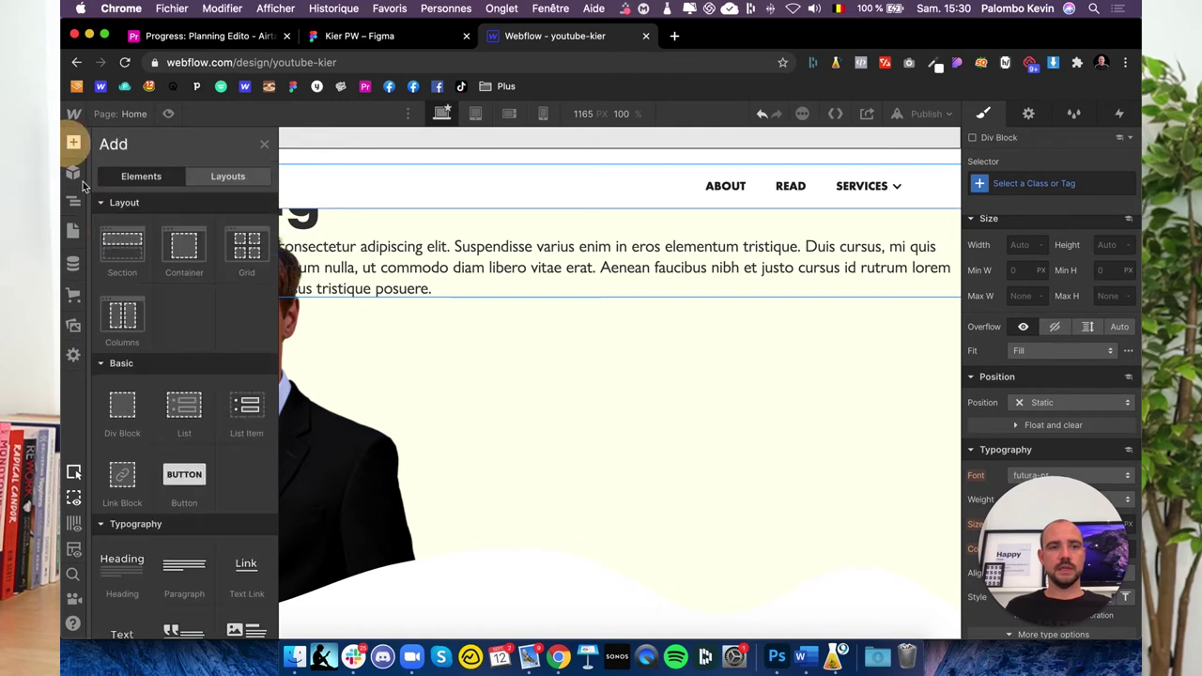
click(122, 415)
click(73, 201)
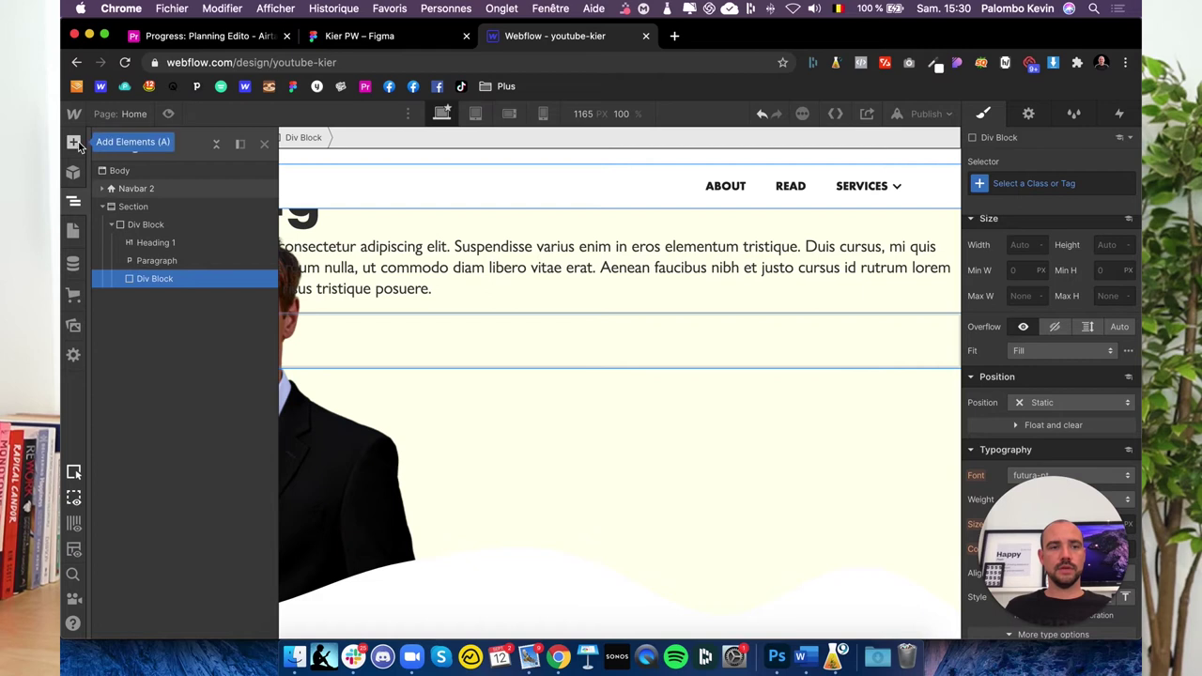
click(357, 38)
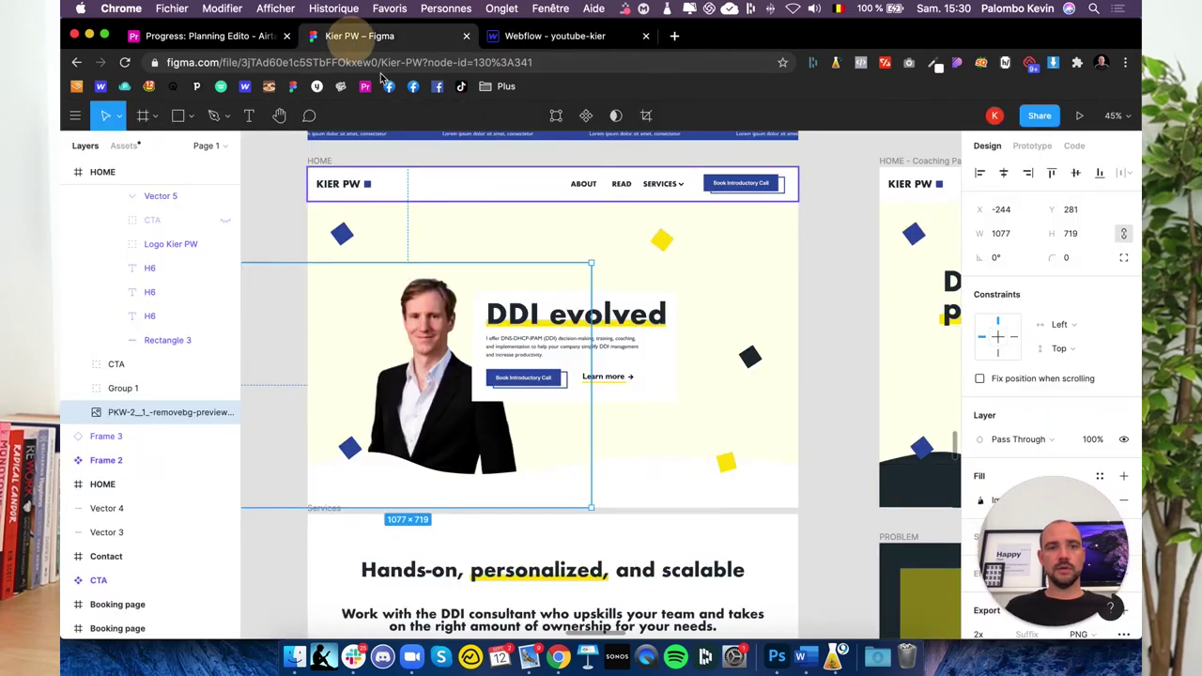
click(552, 35)
Scroll through the Add elements list to find the button elements.
click(75, 145)
scroll(139, 518, down, 3)
scroll(139, 518, down, 1)
scroll(139, 518, down, 2)
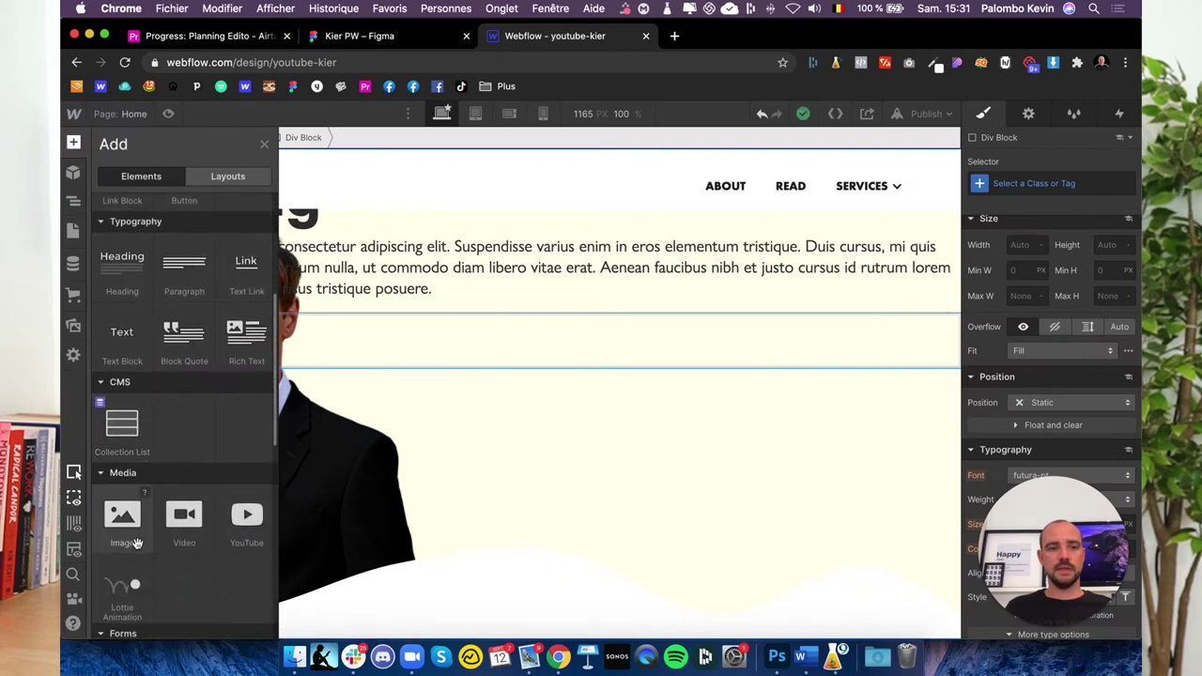
scroll(135, 429, down, 4)
scroll(135, 429, down, 2)
scroll(126, 508, down, 1)
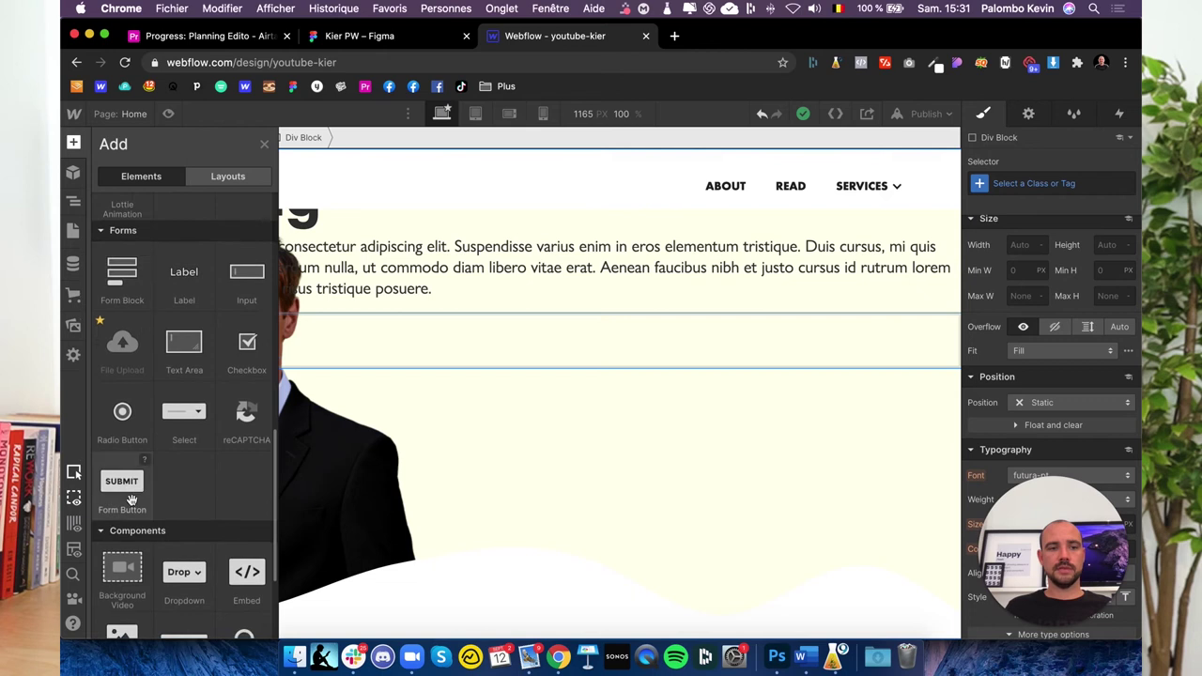
scroll(123, 491, up, 15)
scroll(130, 505, down, 3)
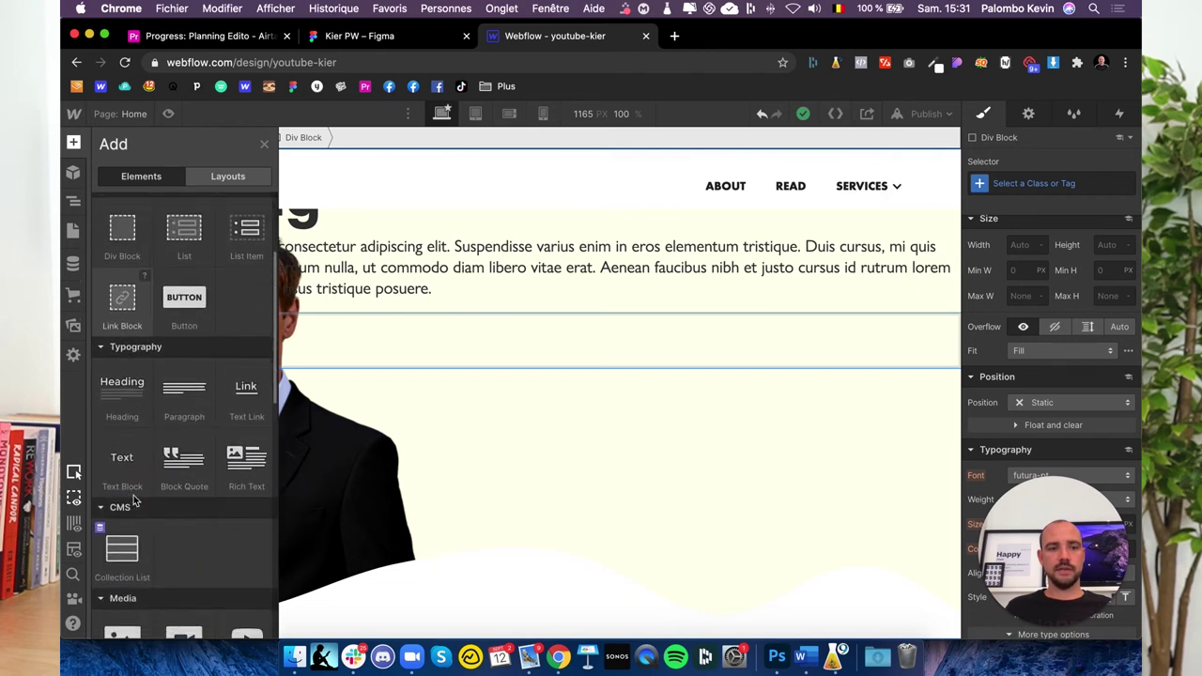
Put a link block with a 'Book Introductory Call' text block inside the inner div.
click(119, 315)
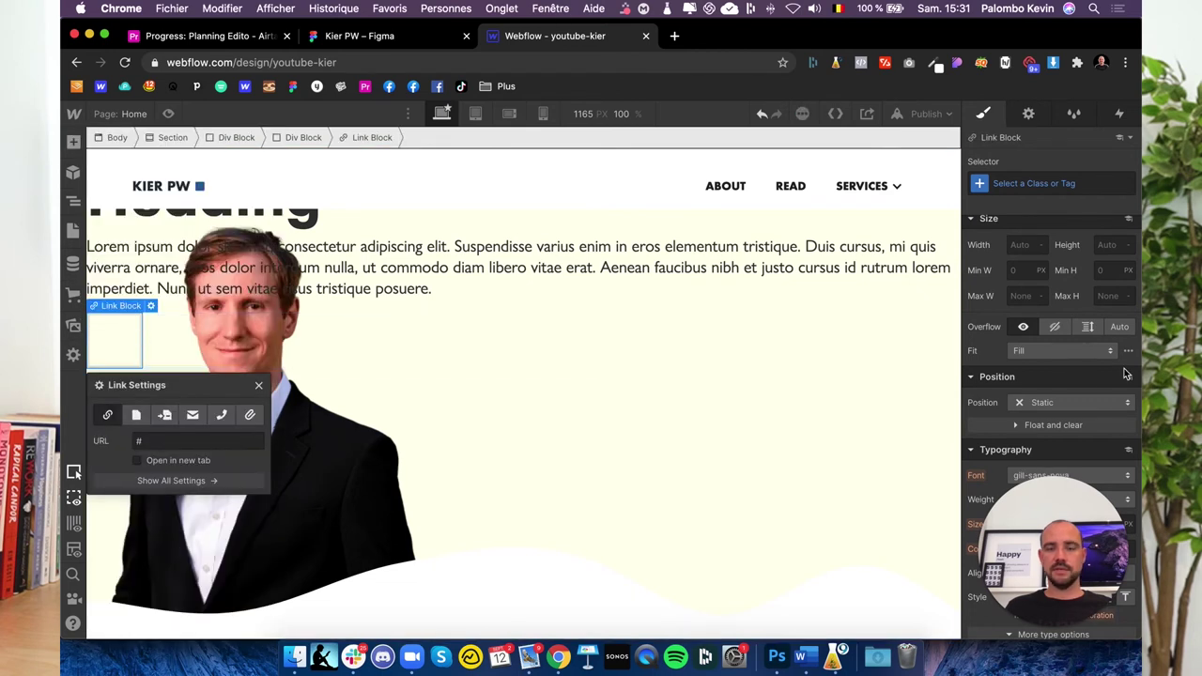
click(73, 142)
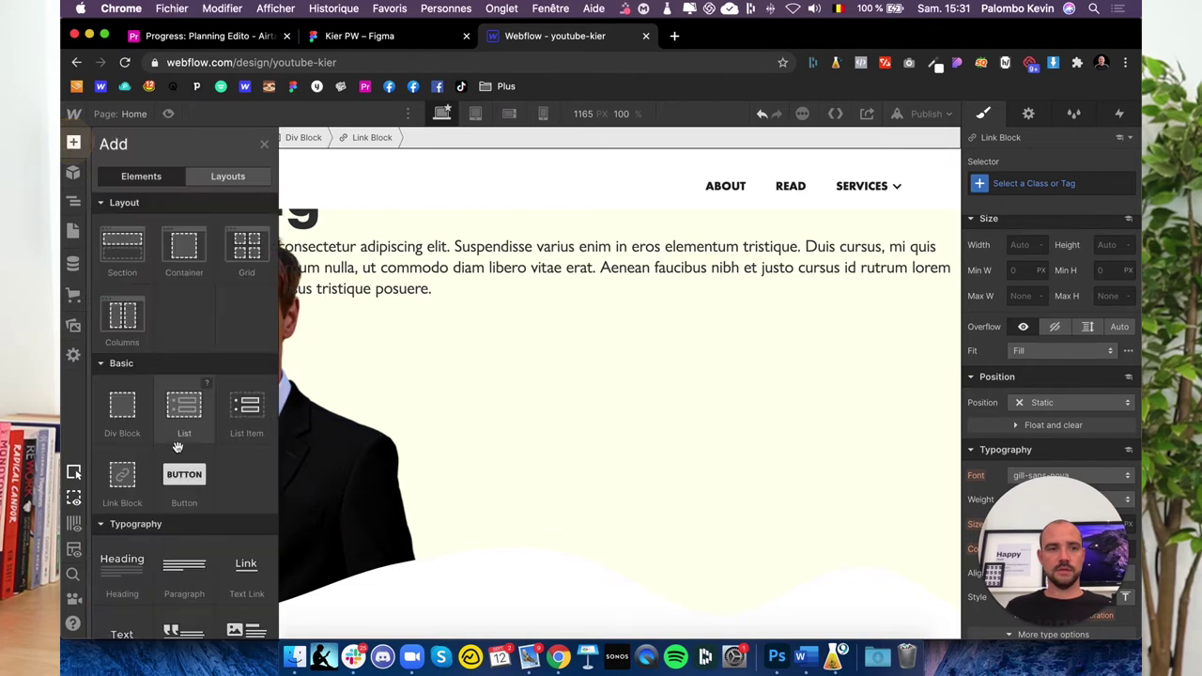
click(122, 628)
double_click(132, 320)
key(super+a)
text(CBook Introductory CallTA)
click(221, 387)
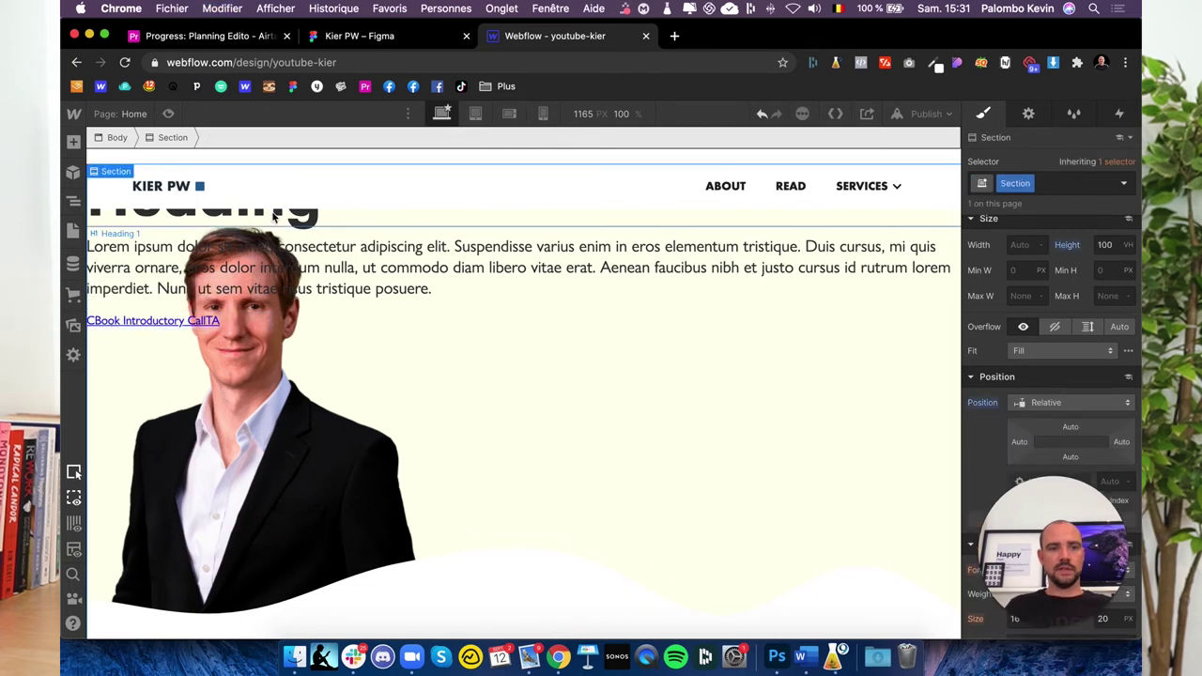
Select the heading-and-paragraph container and give it a white background.
click(72, 202)
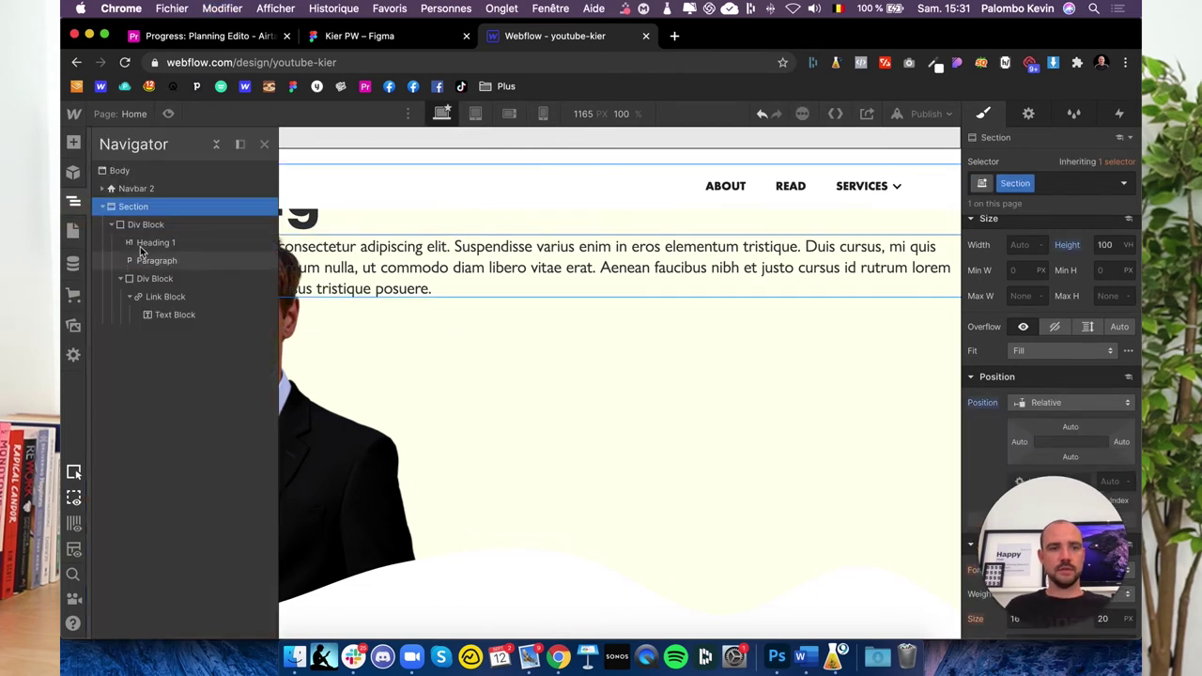
click(131, 225)
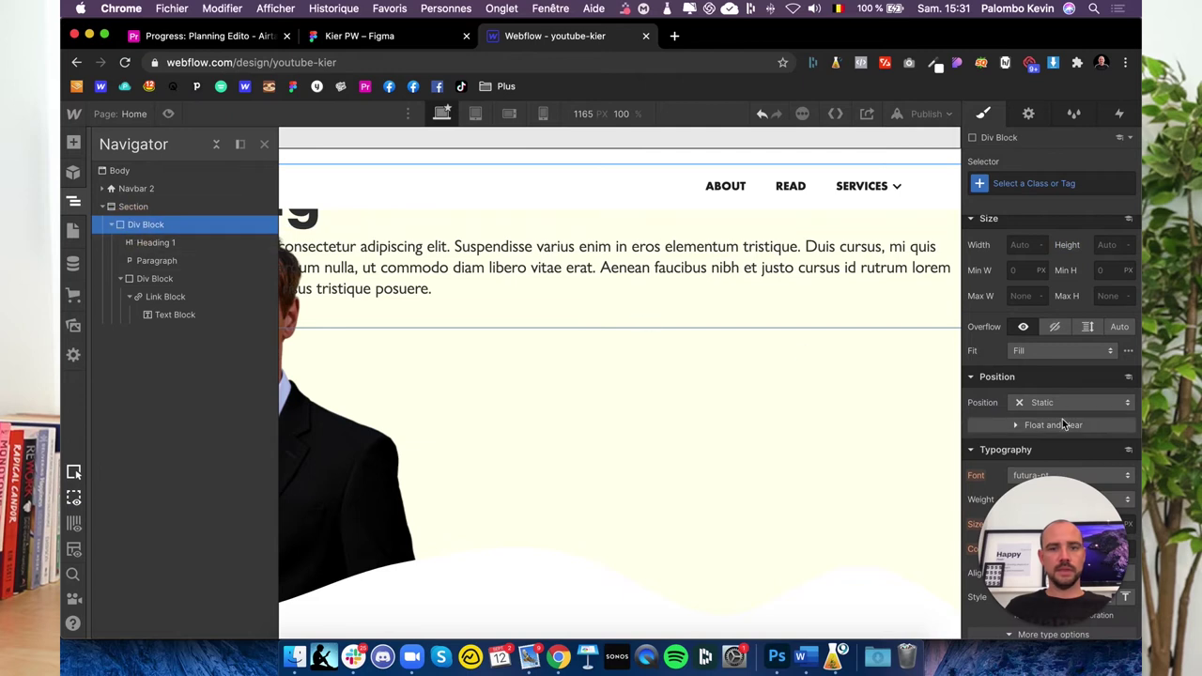
click(155, 278)
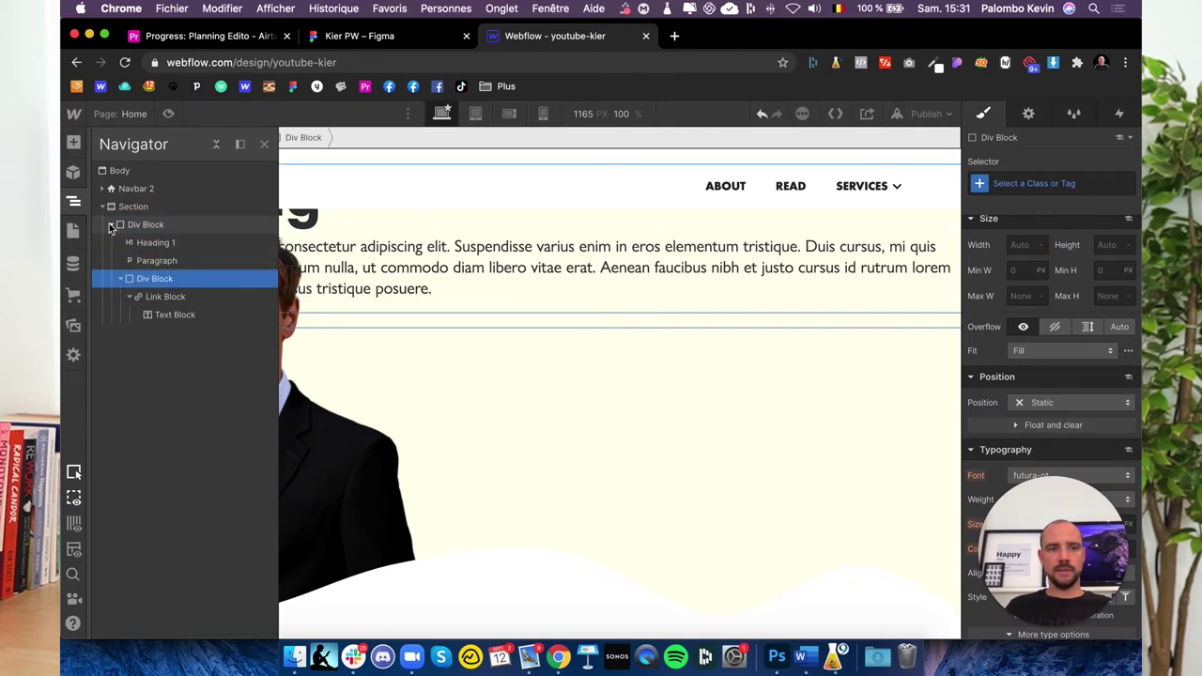
click(111, 225)
click(132, 224)
scroll(1056, 442, down, 10)
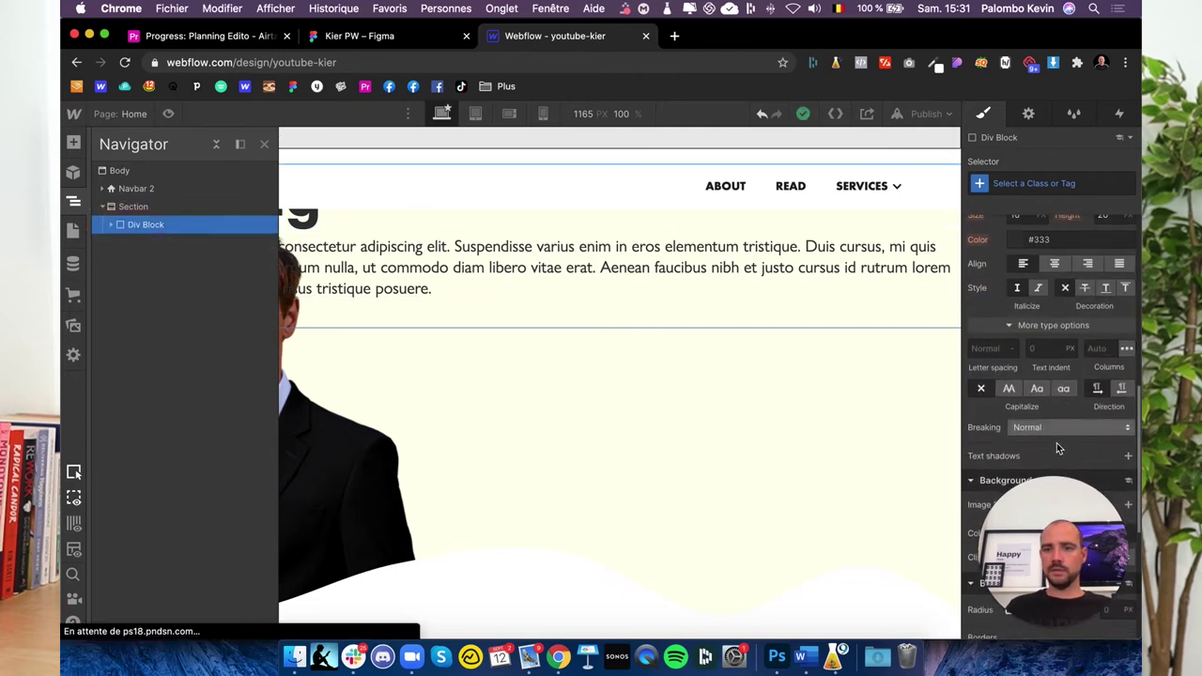
click(1018, 300)
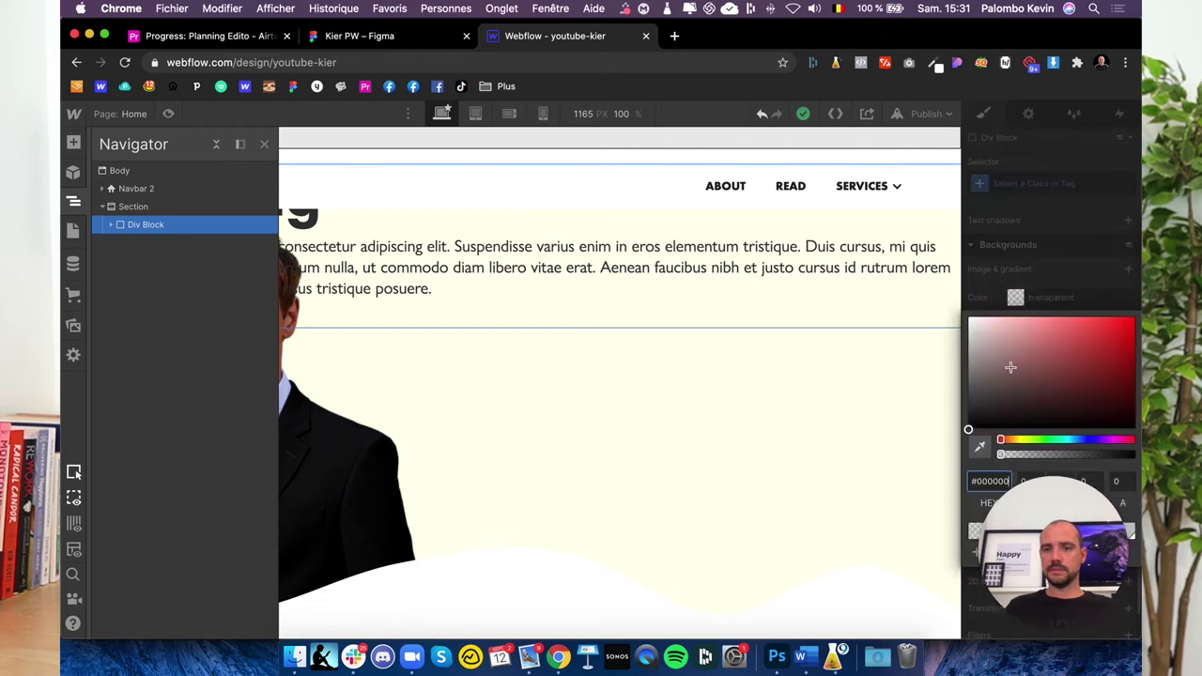
click(898, 233)
click(1054, 241)
Set the container's width to 50%.
scroll(1059, 388, up, 3)
scroll(1052, 380, up, 10)
scroll(1033, 366, down, 3)
scroll(1027, 347, up, 3)
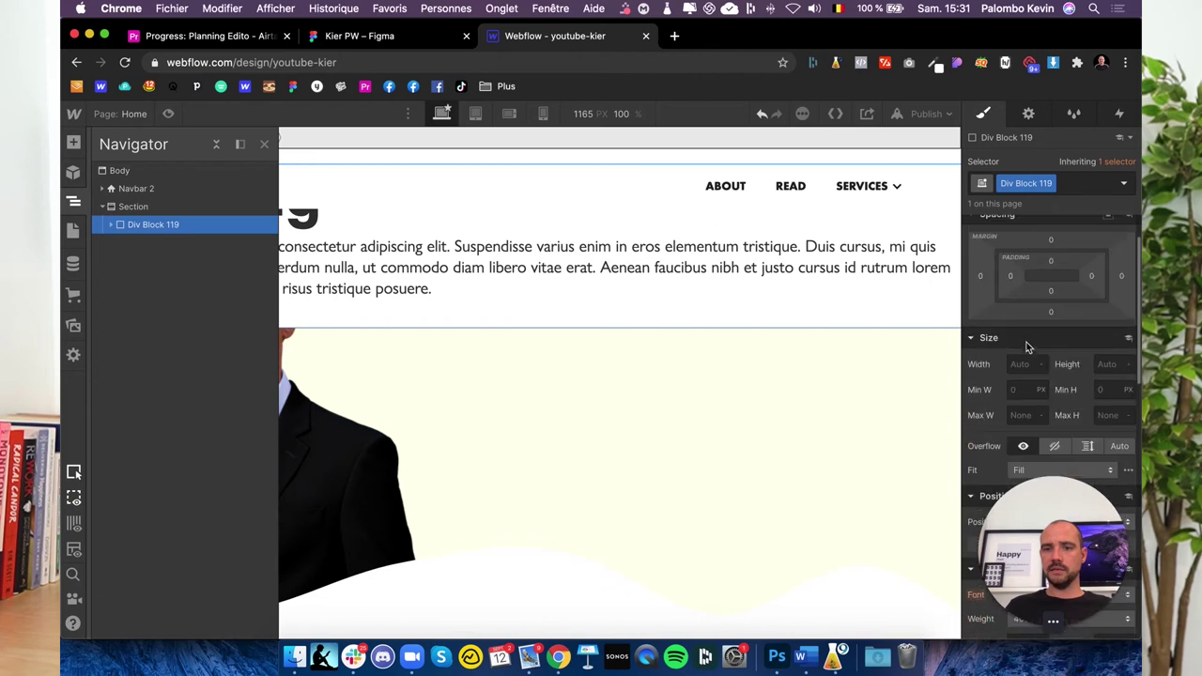
click(1023, 365)
text(50%)
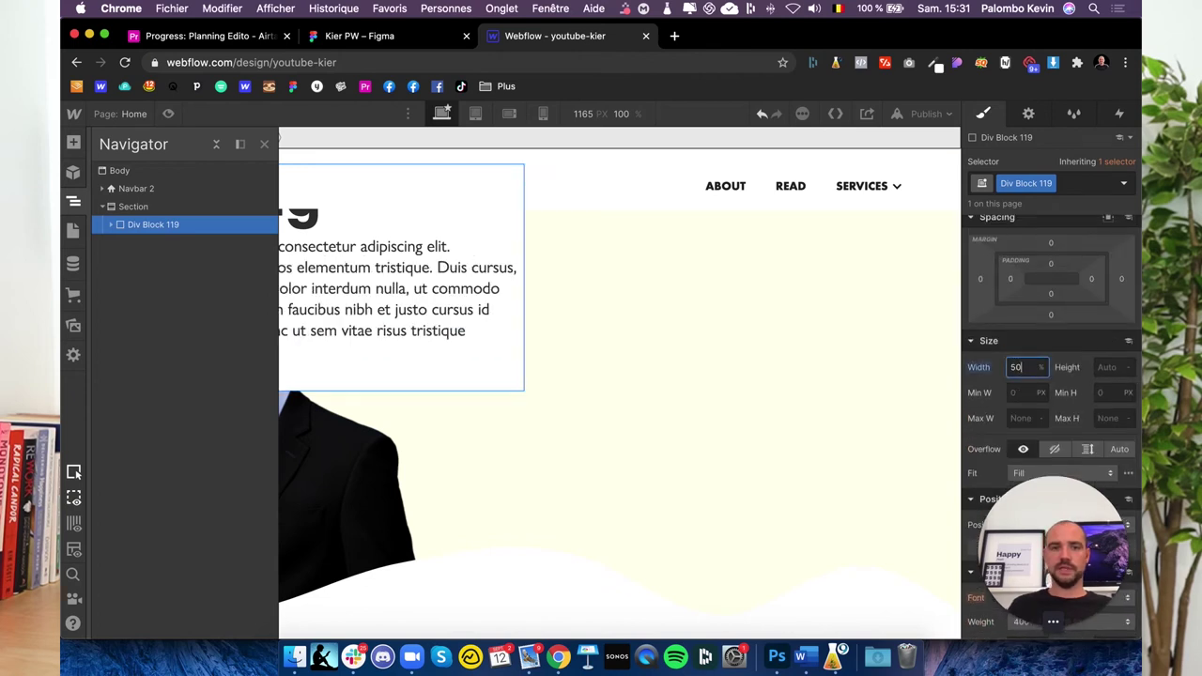
key(Return)
Make the container absolutely positioned with a 15% left offset.
scroll(1016, 396, down, 5)
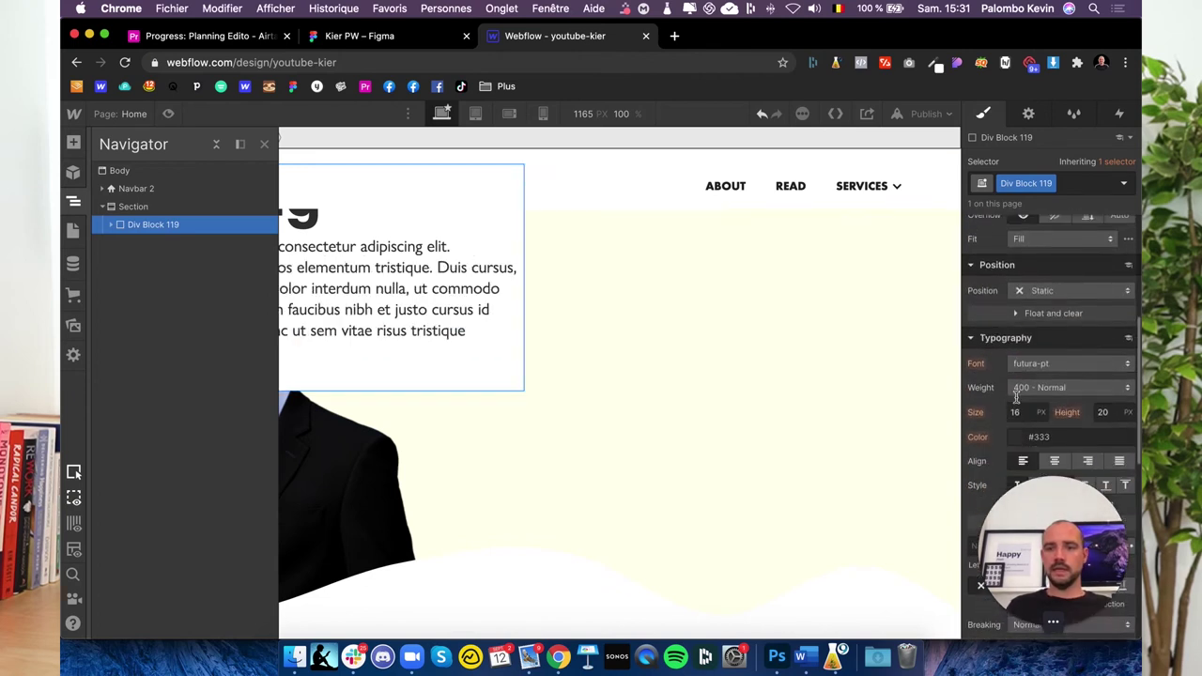
click(1042, 280)
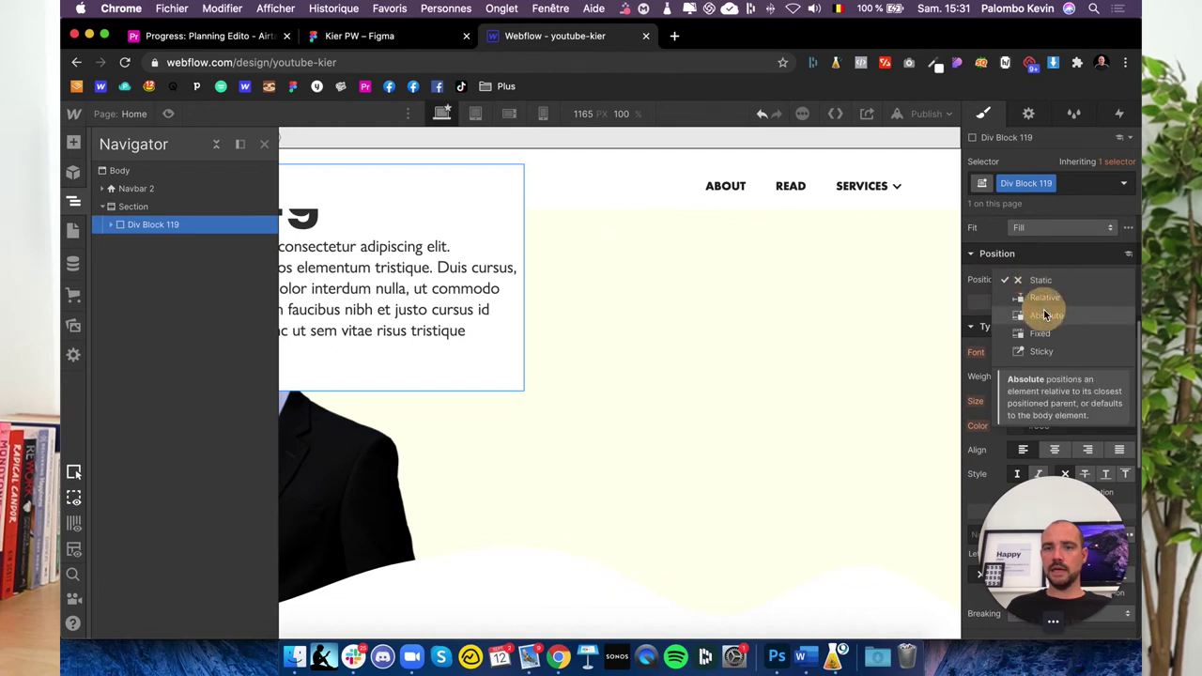
click(1044, 314)
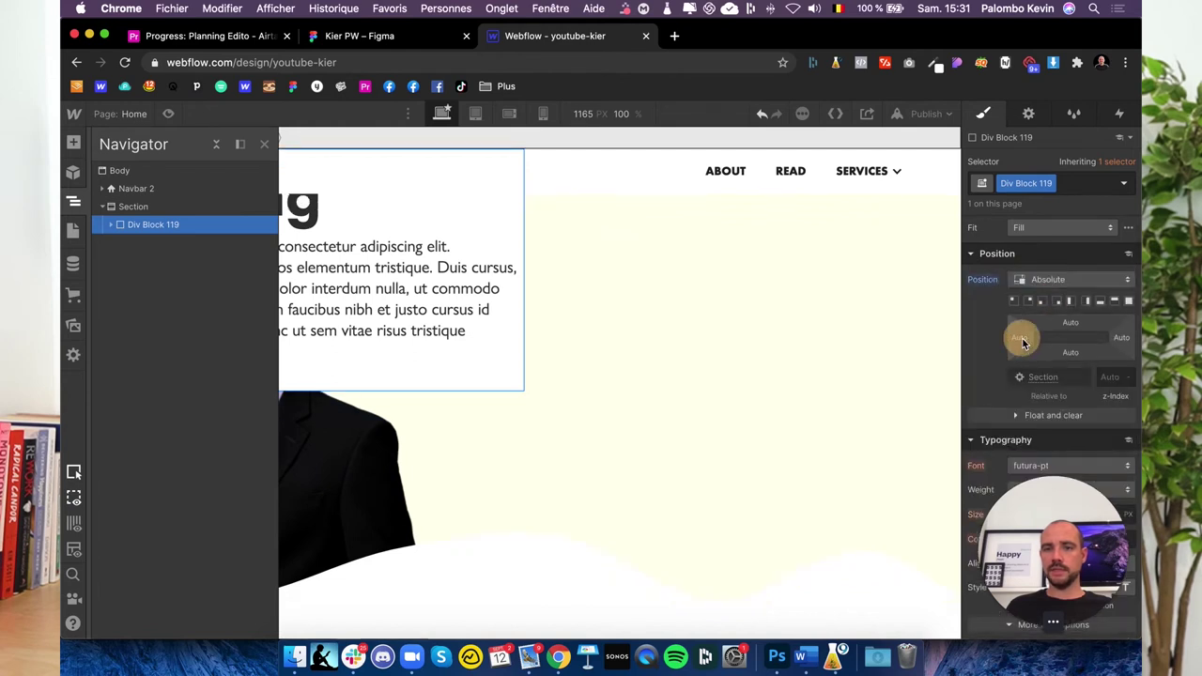
click(1021, 338)
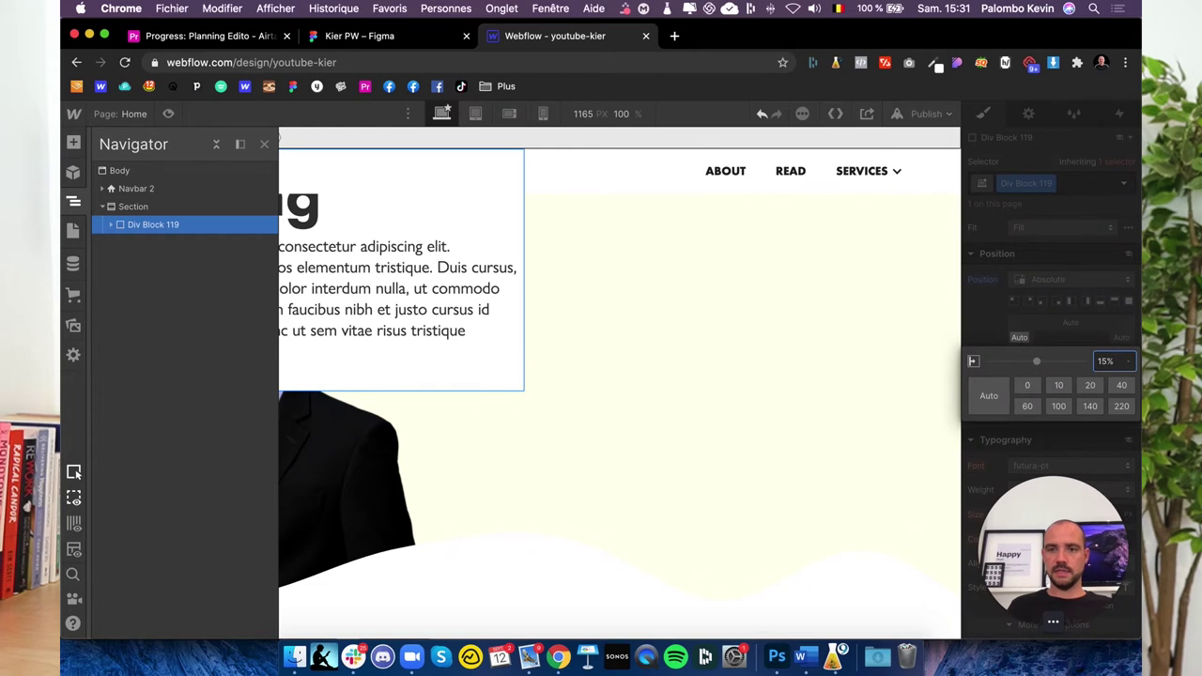
key(Return)
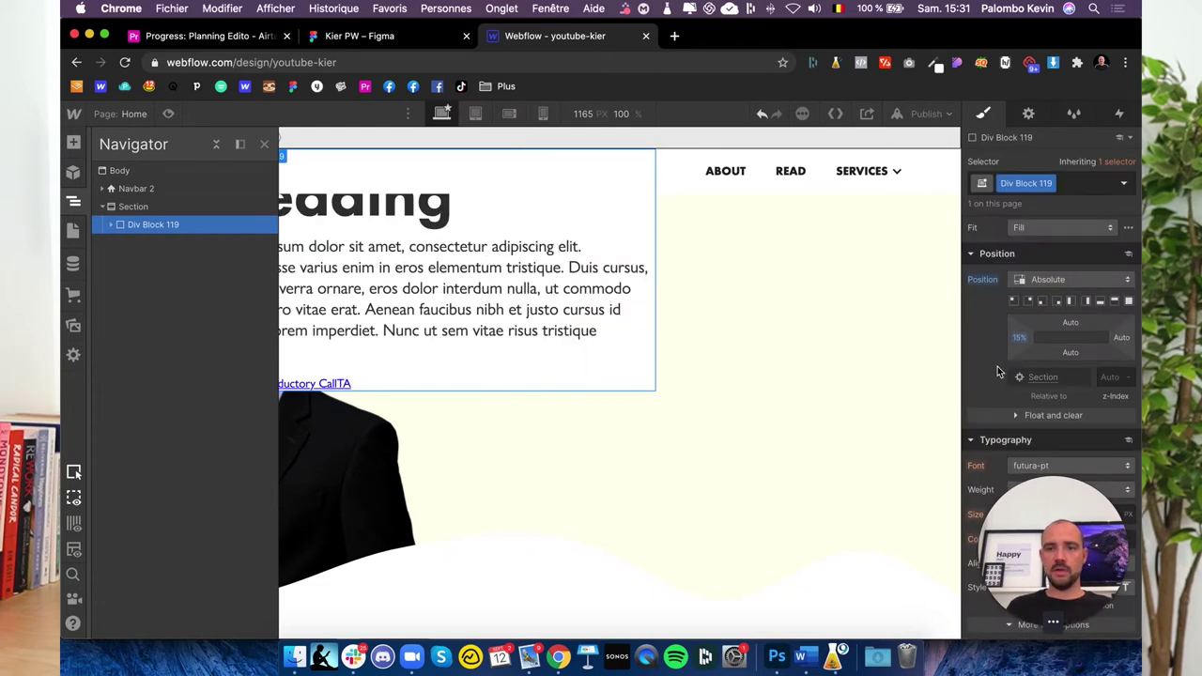
scroll(997, 371, up, 5)
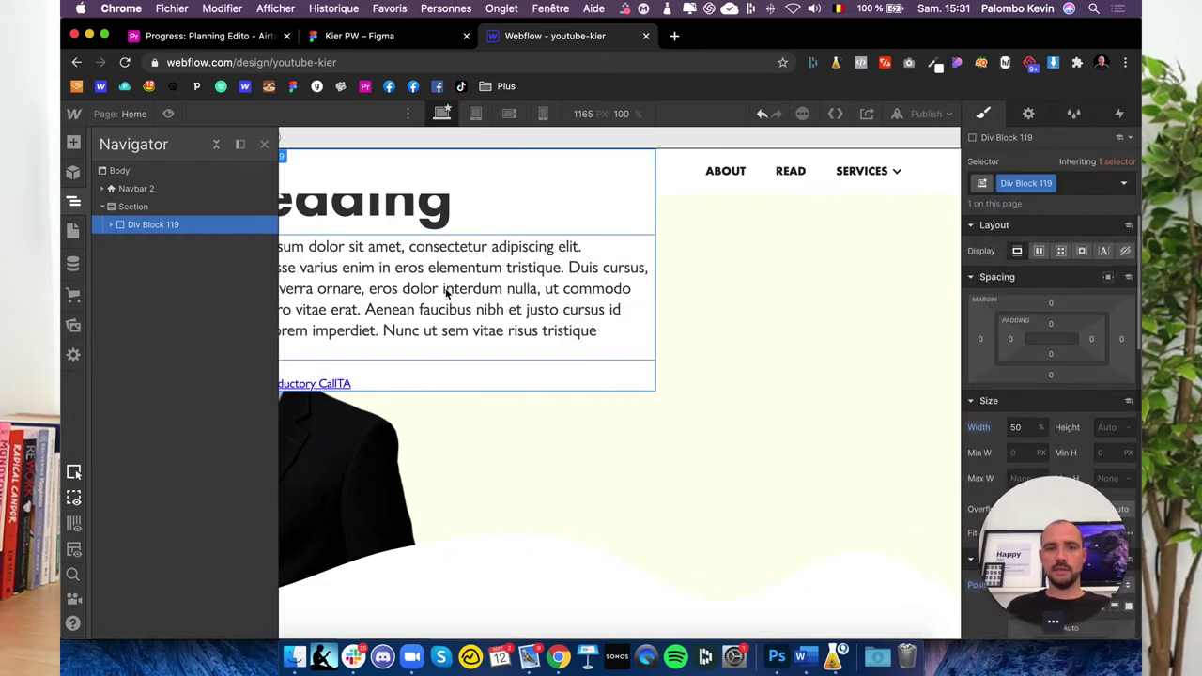
Set the hero section to Display Flex with items aligned to the centre.
click(75, 204)
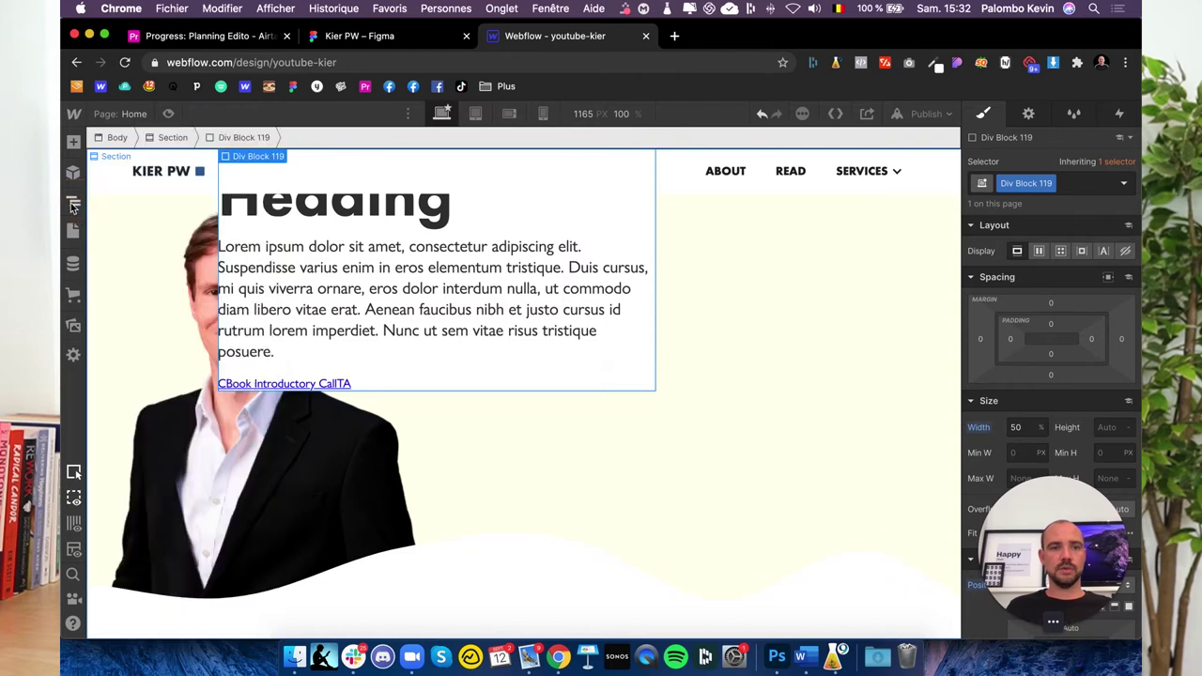
click(73, 205)
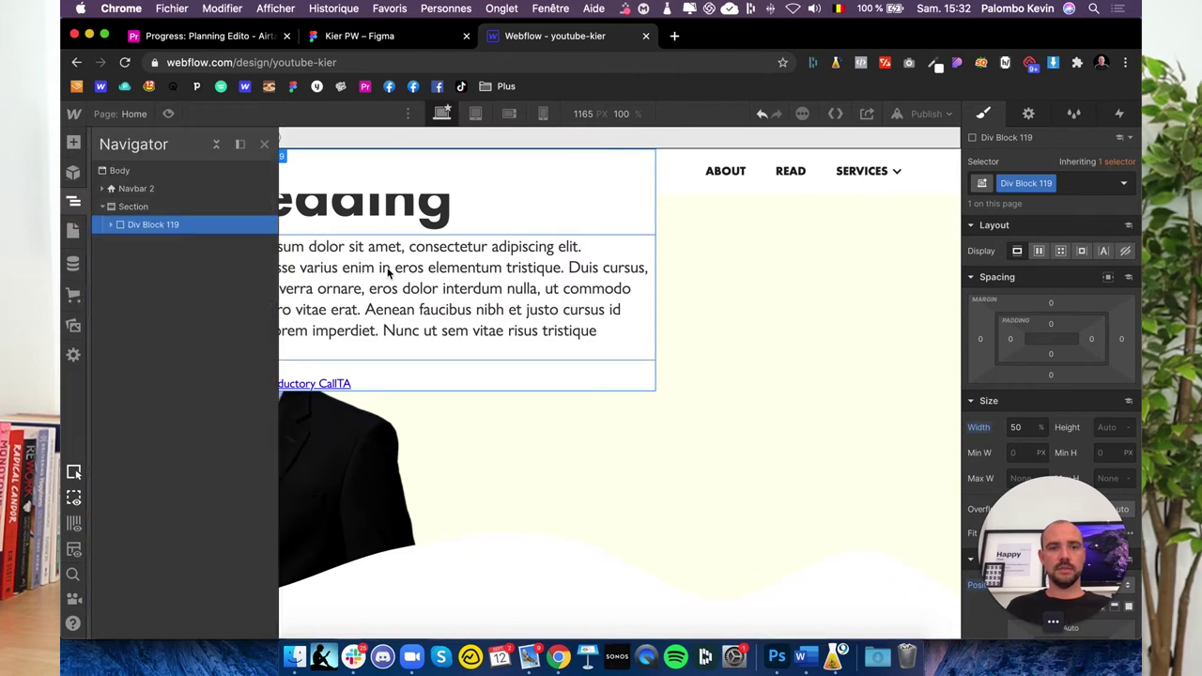
click(388, 268)
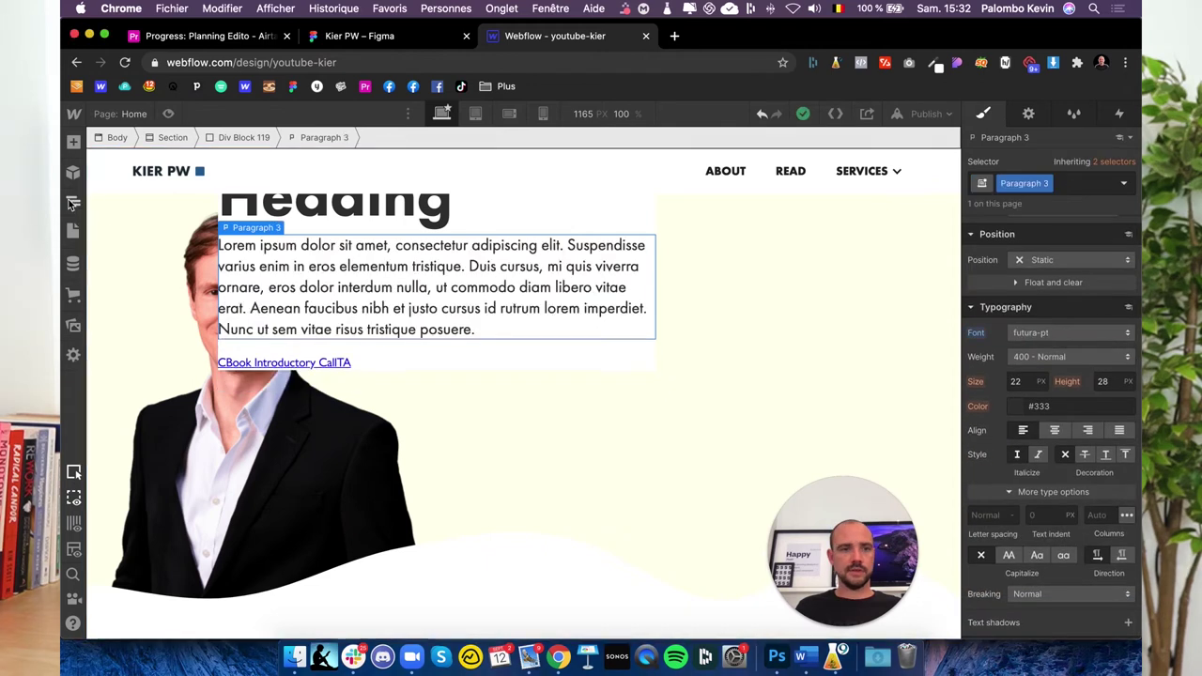
click(74, 205)
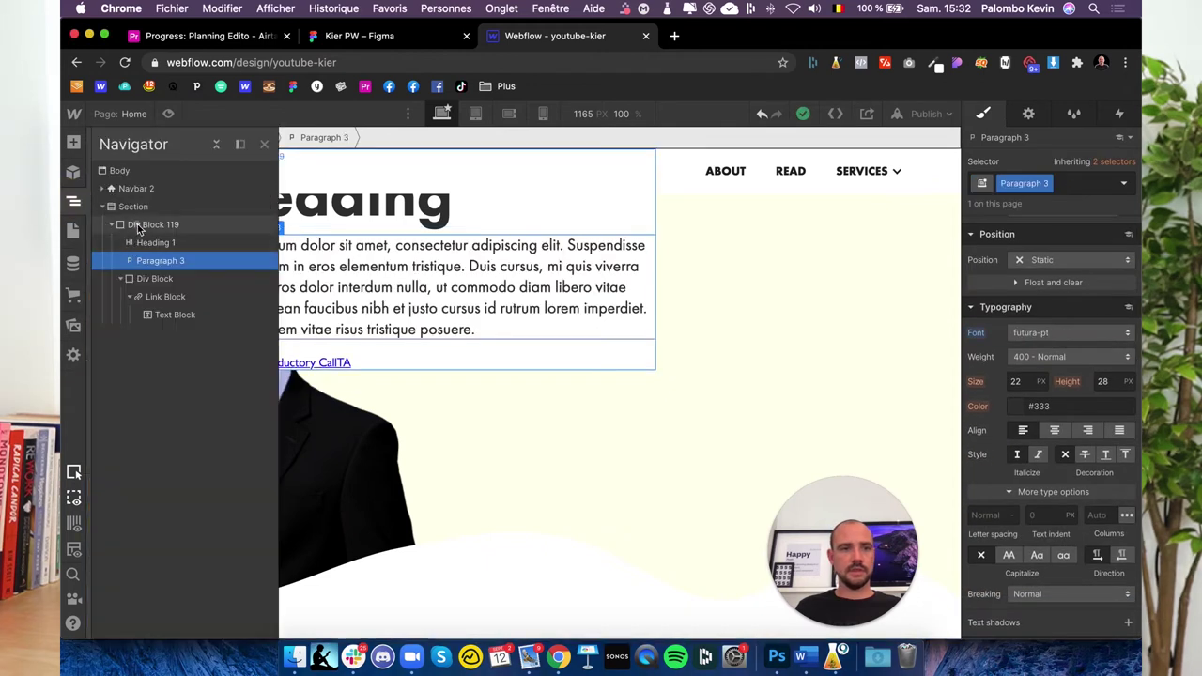
click(146, 225)
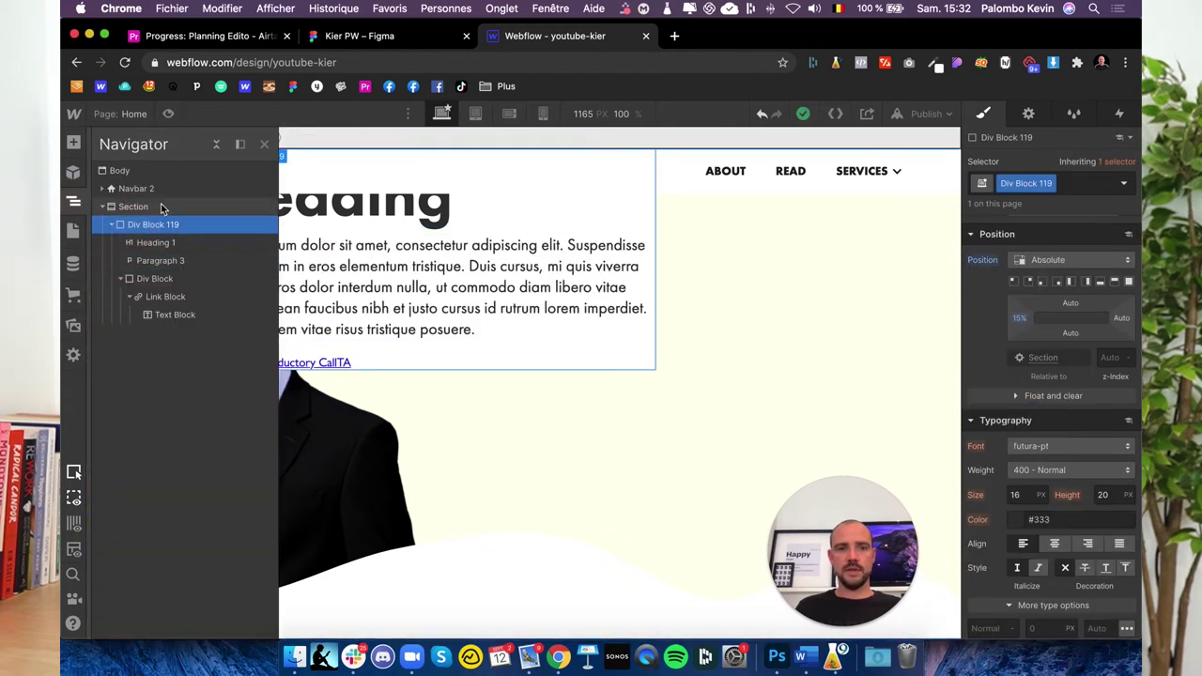
click(133, 207)
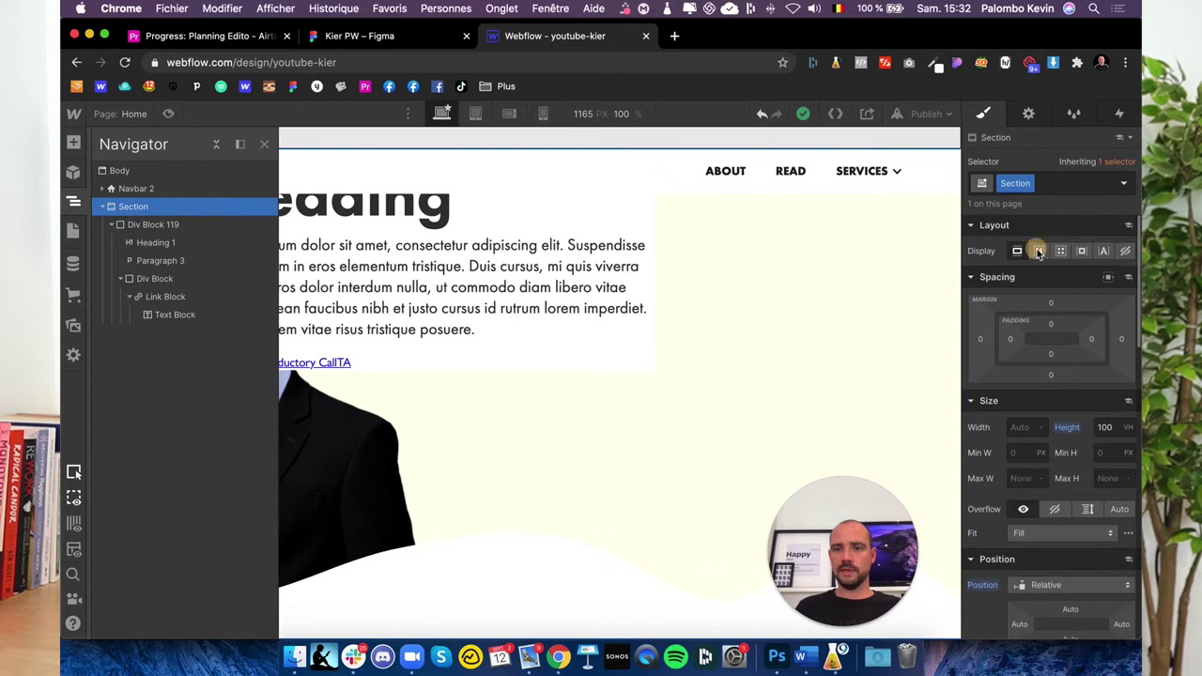
click(1038, 251)
click(1052, 326)
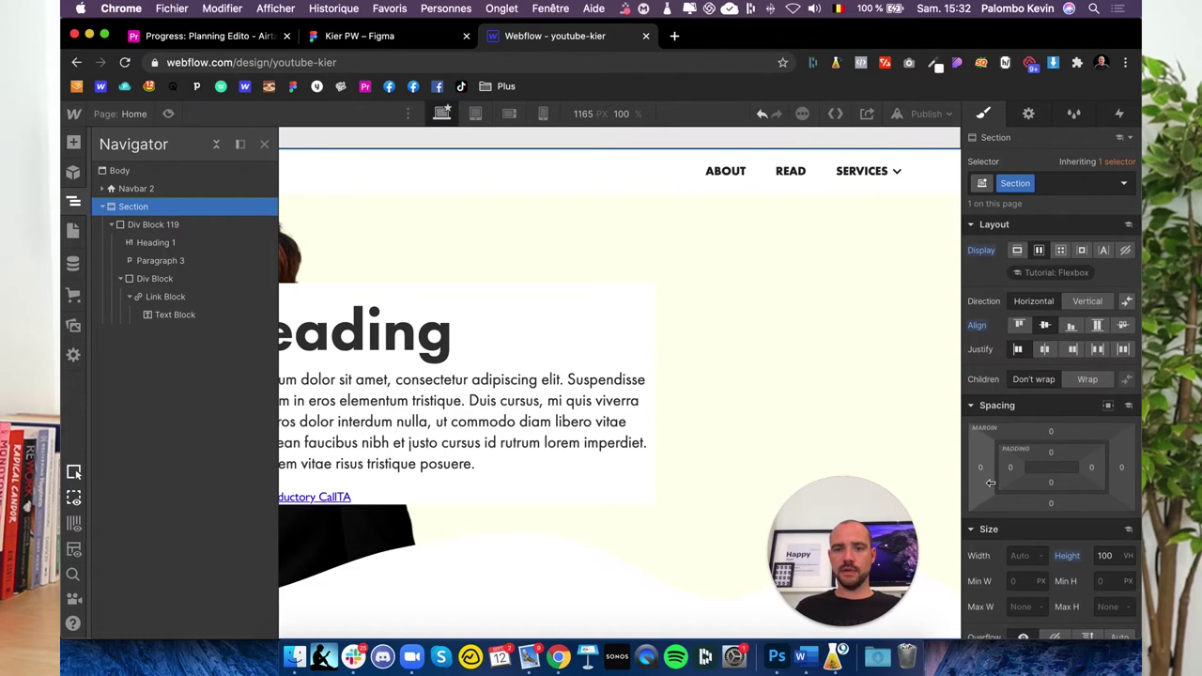
Move Div Block 119's left offset to 40%.
scroll(989, 482, down, 3)
scroll(990, 482, down, 3)
scroll(989, 482, down, 2)
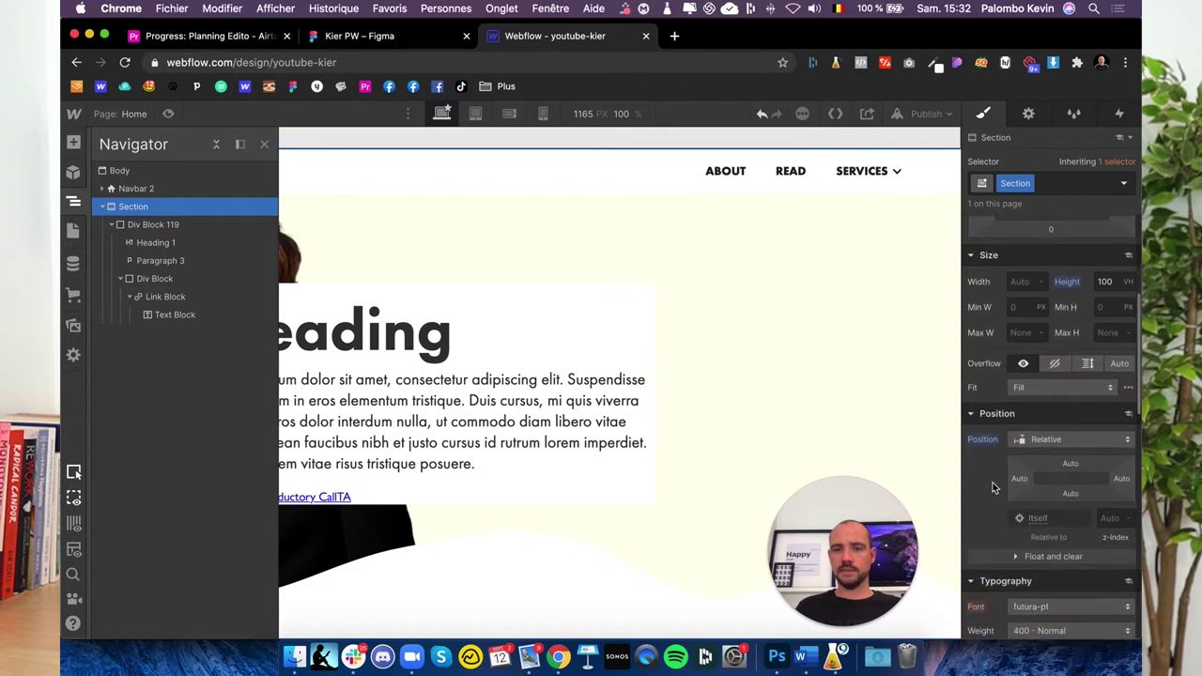
click(169, 225)
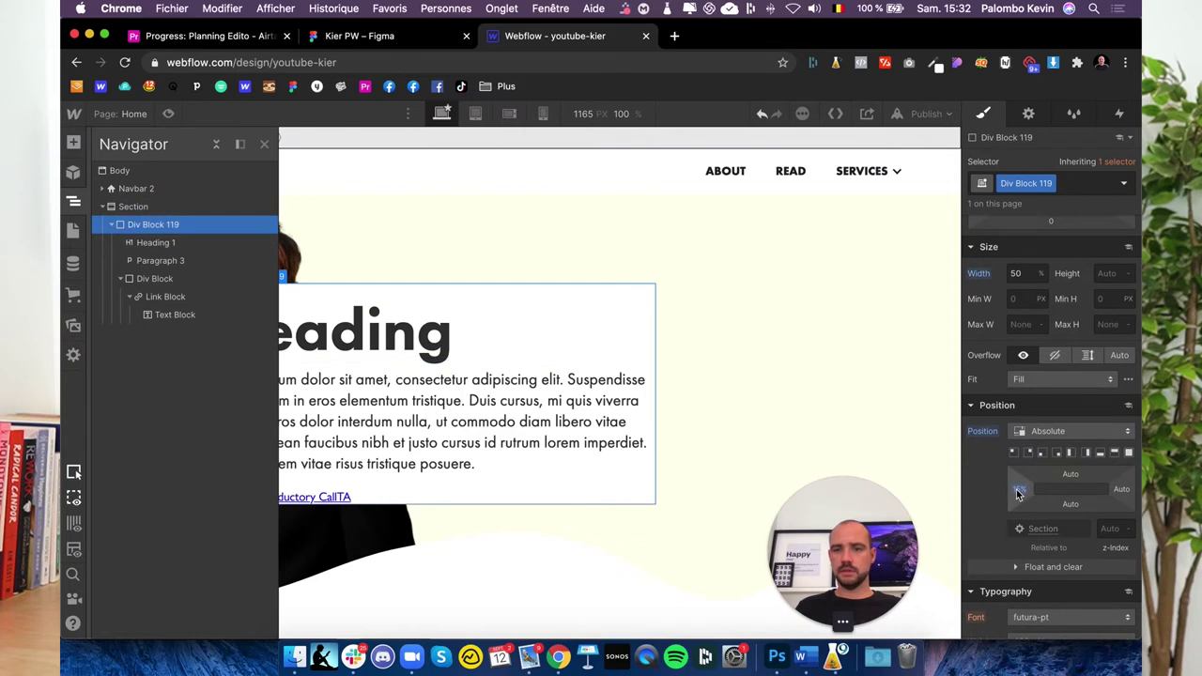
drag(1018, 495, 1033, 489)
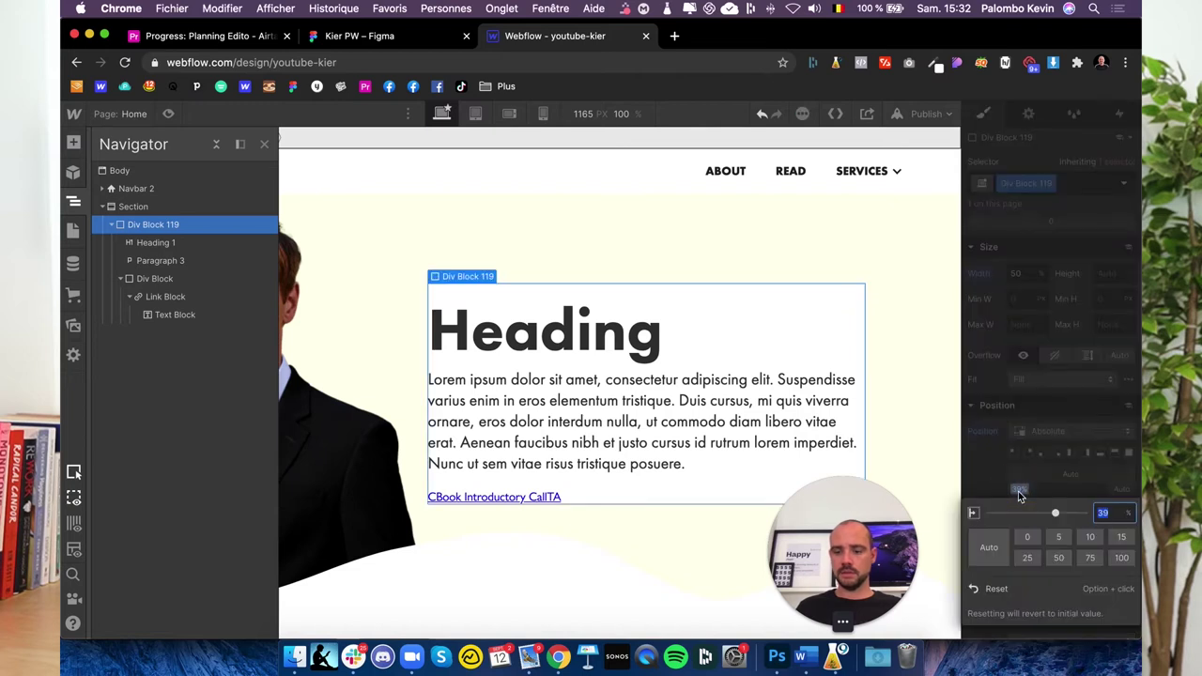
key(Return)
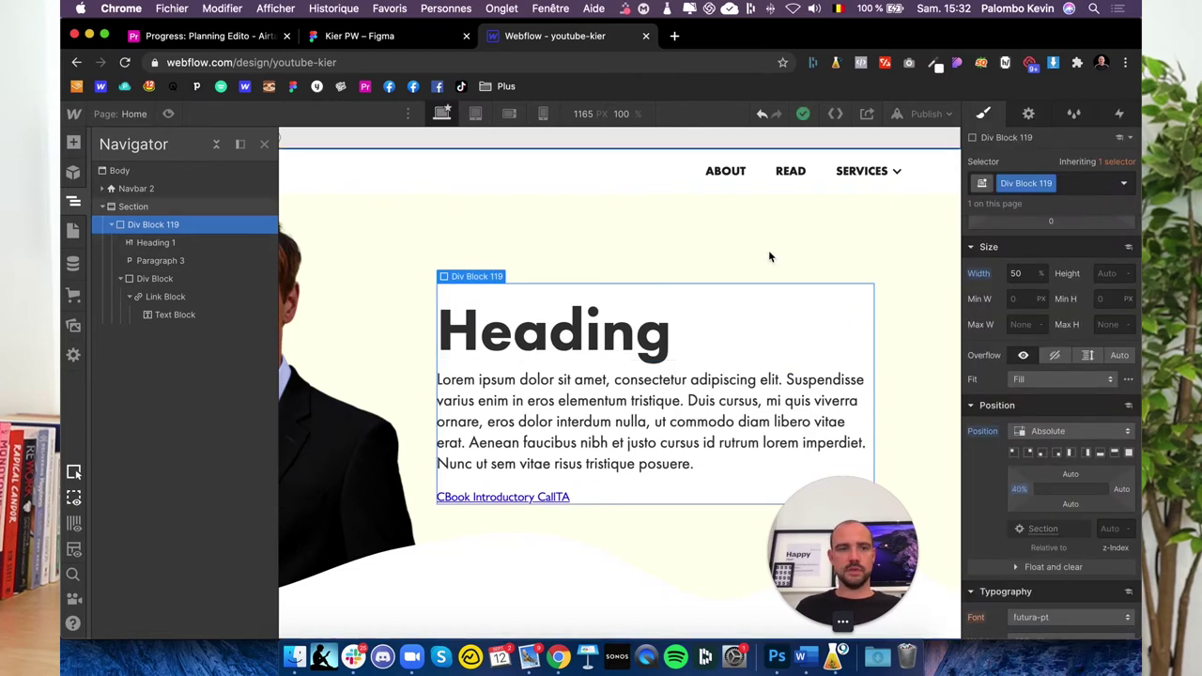
scroll(1038, 344, up, 3)
drag(1052, 470, 1051, 468)
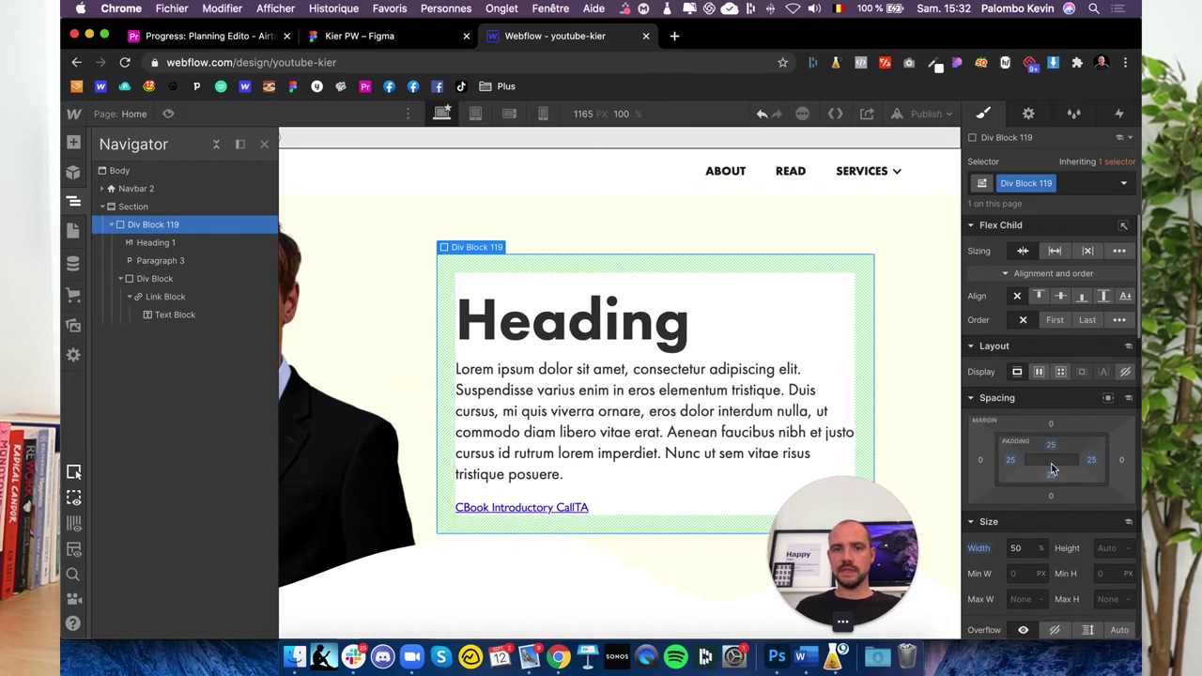
Replace the placeholder heading with 'DDI evolved' from the Figma design.
click(402, 41)
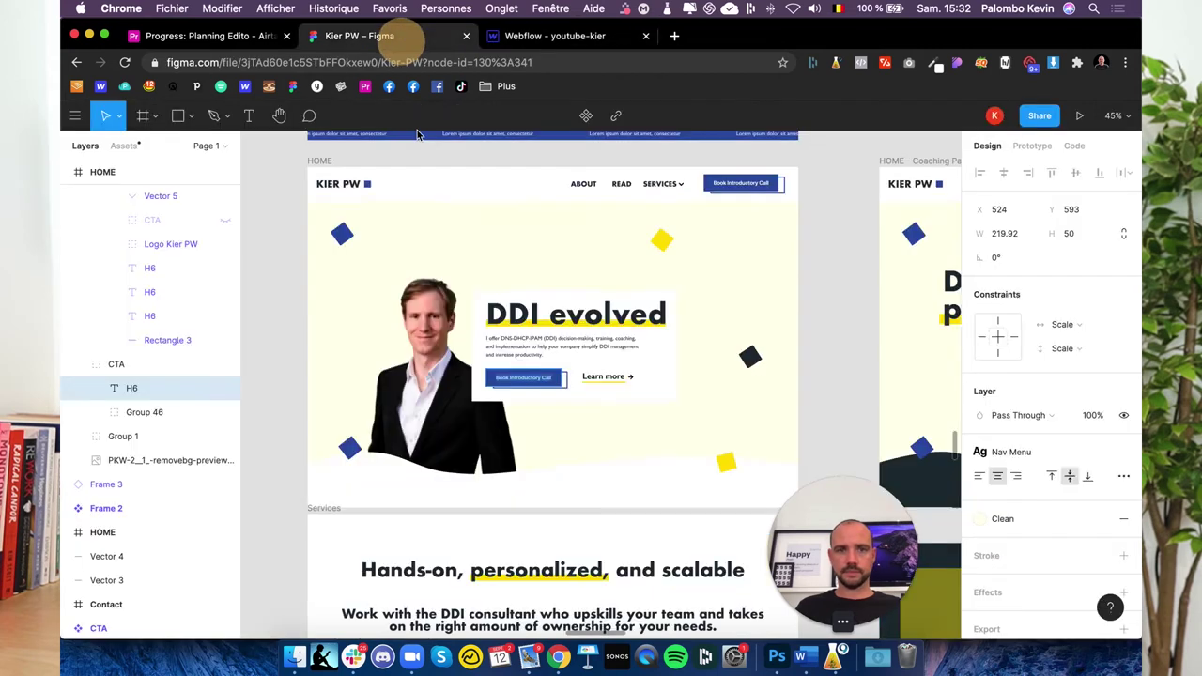
double_click(569, 319)
key(ctrl+c)
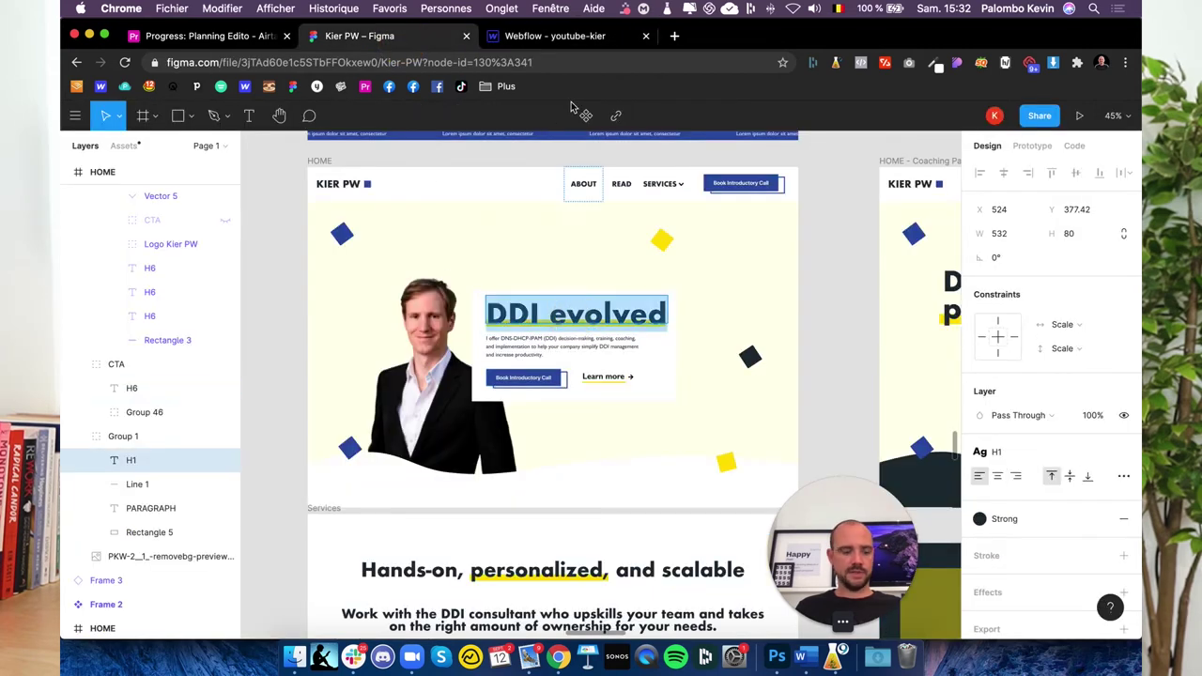
click(554, 36)
click(610, 324)
double_click(549, 326)
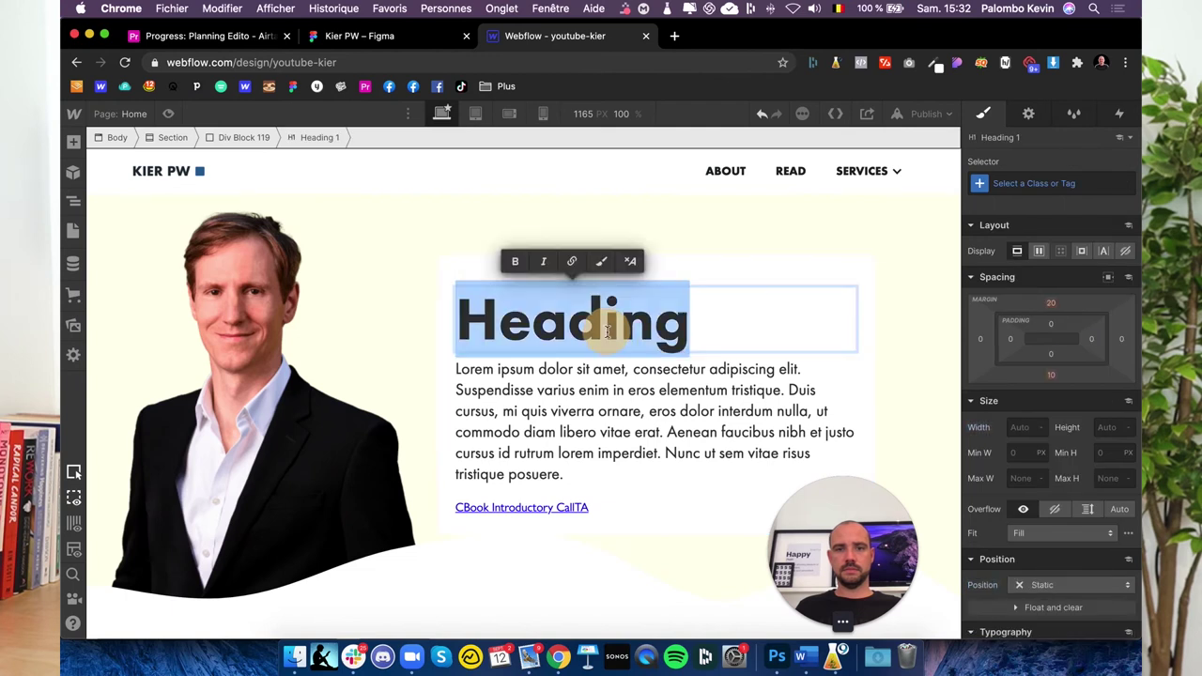
key(ctrl+v)
Paste the Figma DDI (DNS-DHCP-IPAM) description over the lorem ipsum paragraph.
click(355, 36)
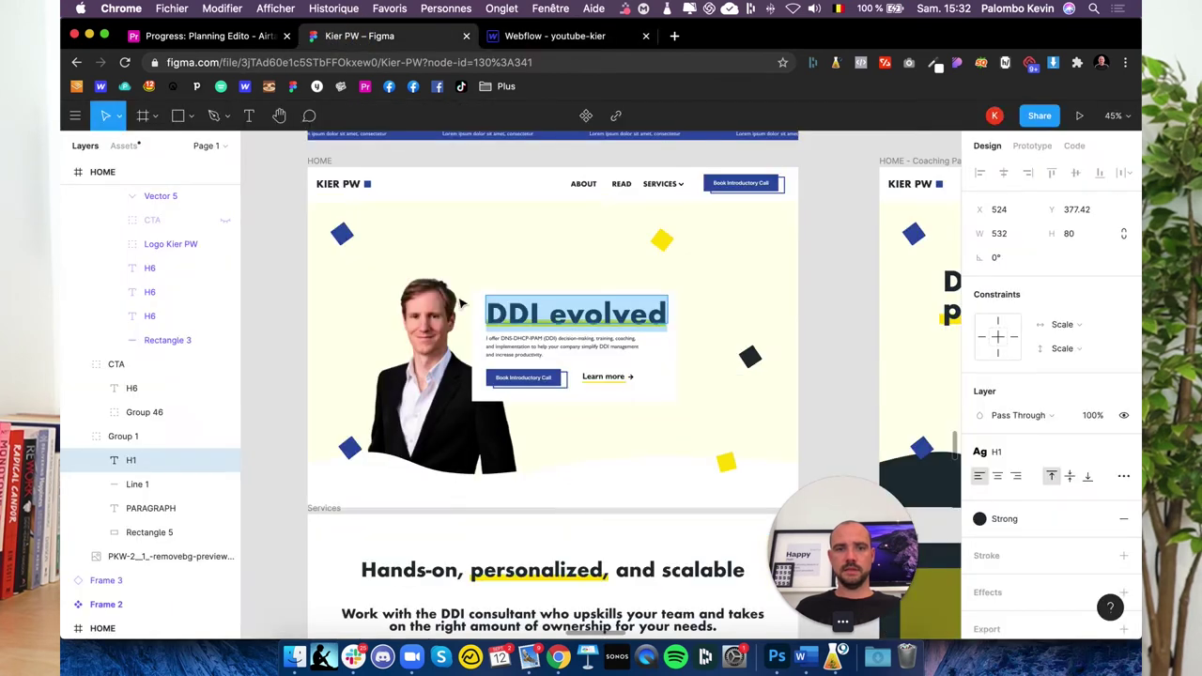
click(532, 344)
key(ctrl+c)
click(554, 36)
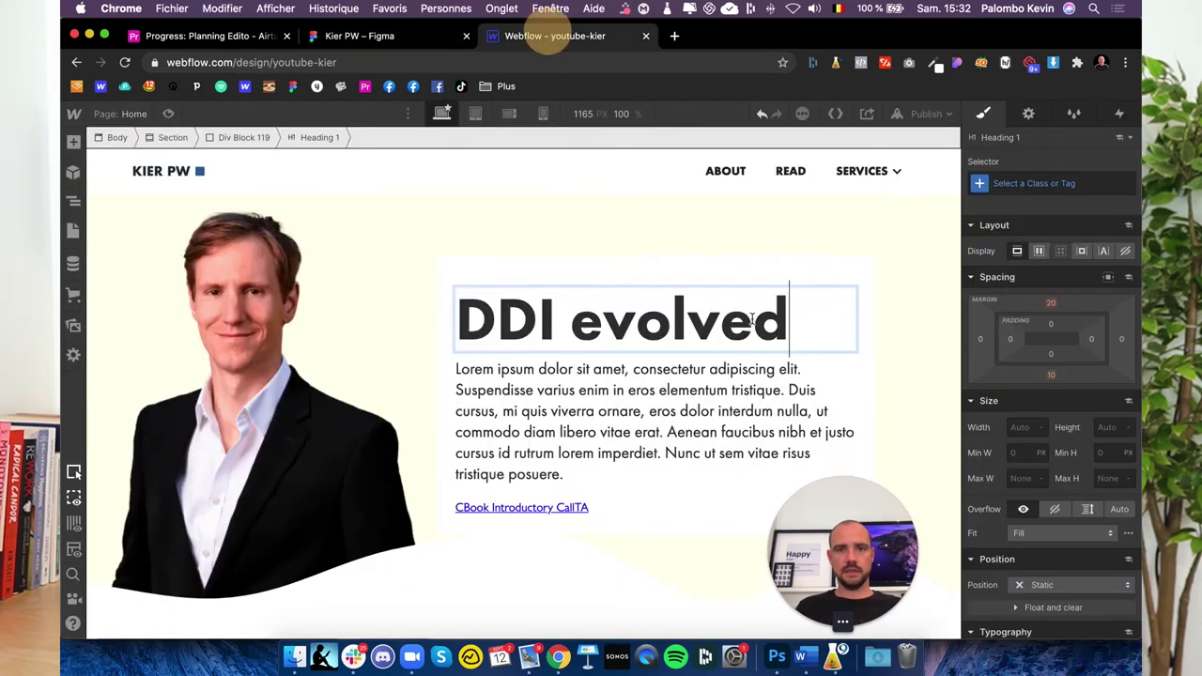
double_click(676, 396)
key(ctrl+v)
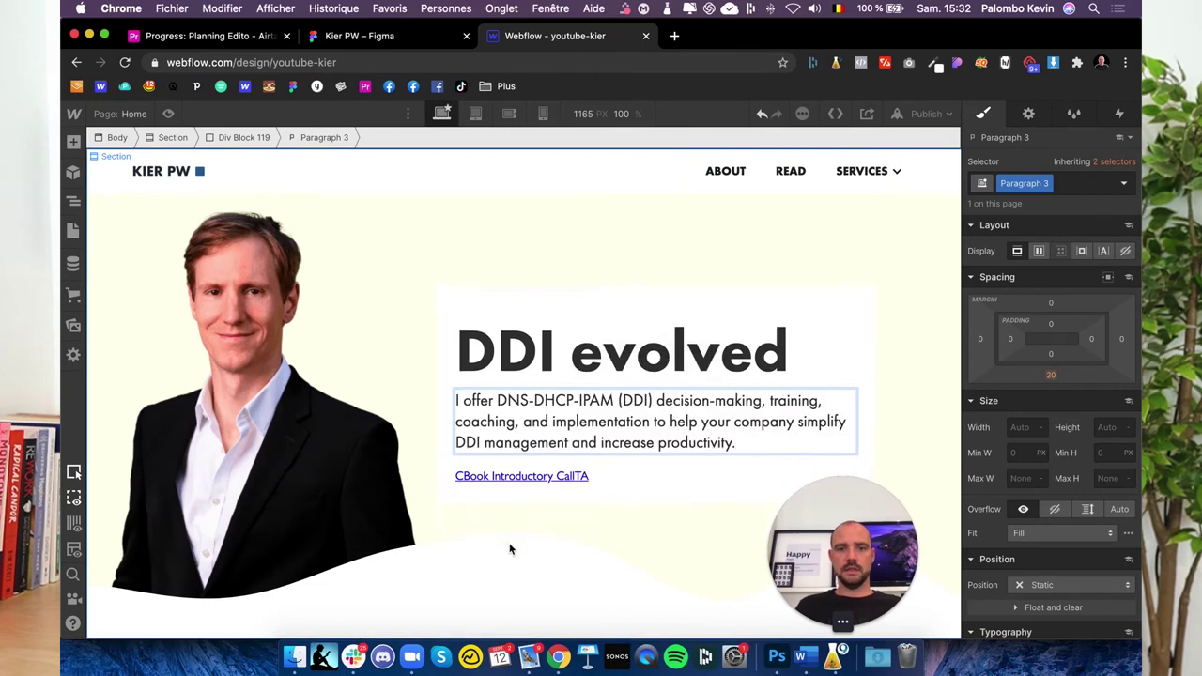
click(509, 549)
click(347, 36)
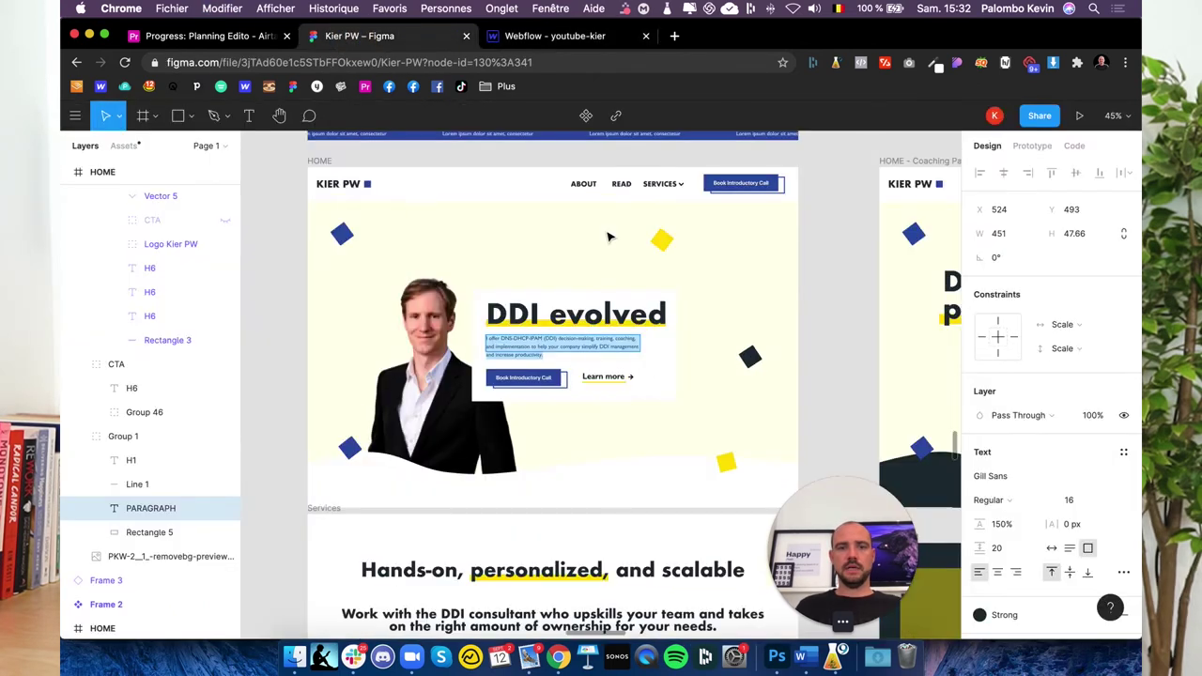
click(552, 35)
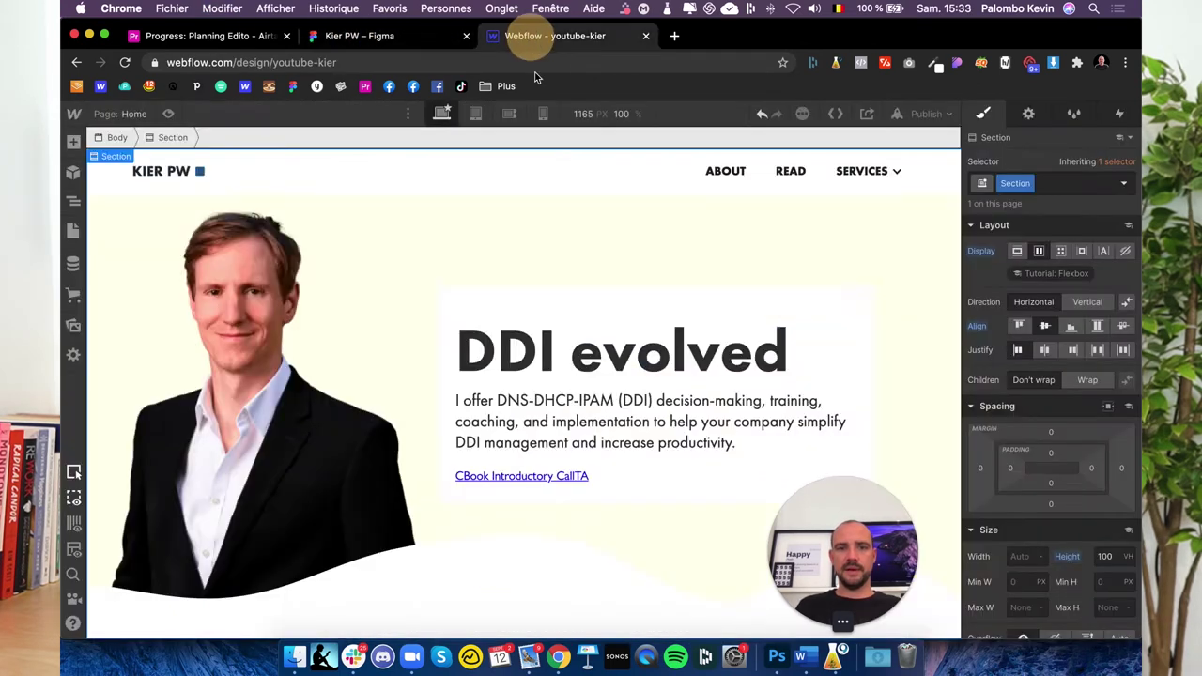
Give the DDI evolved heading a solid Tech-yellow border.
click(559, 366)
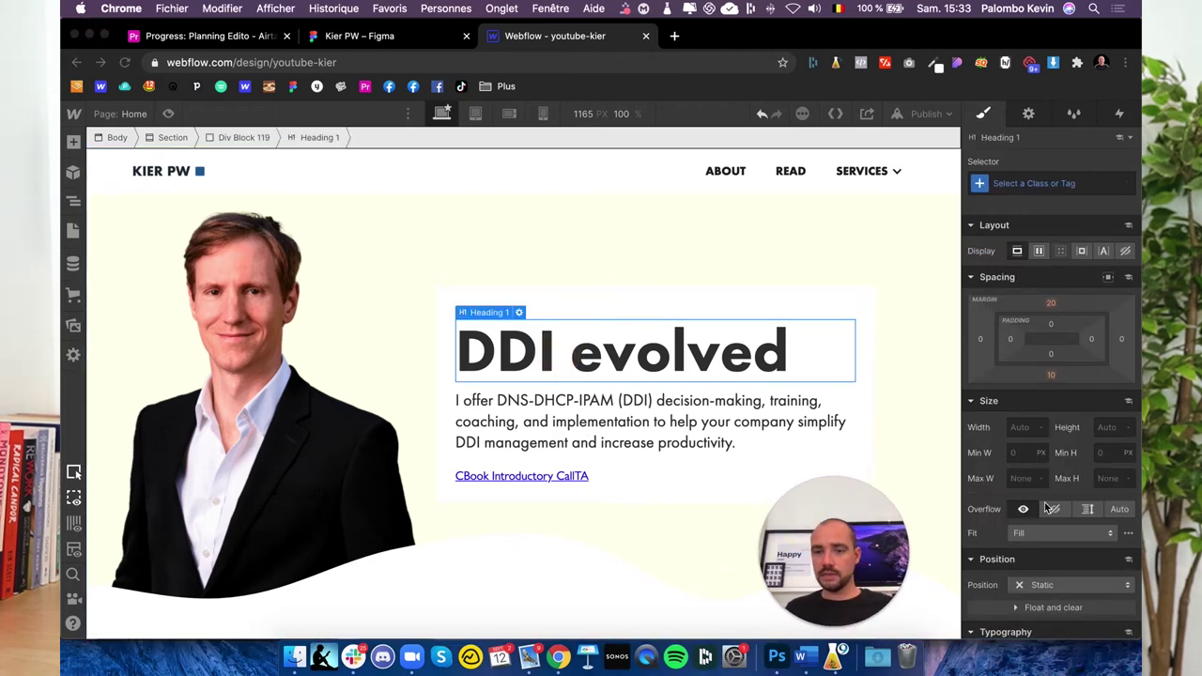
scroll(1091, 507, down, 5)
scroll(1089, 505, down, 3)
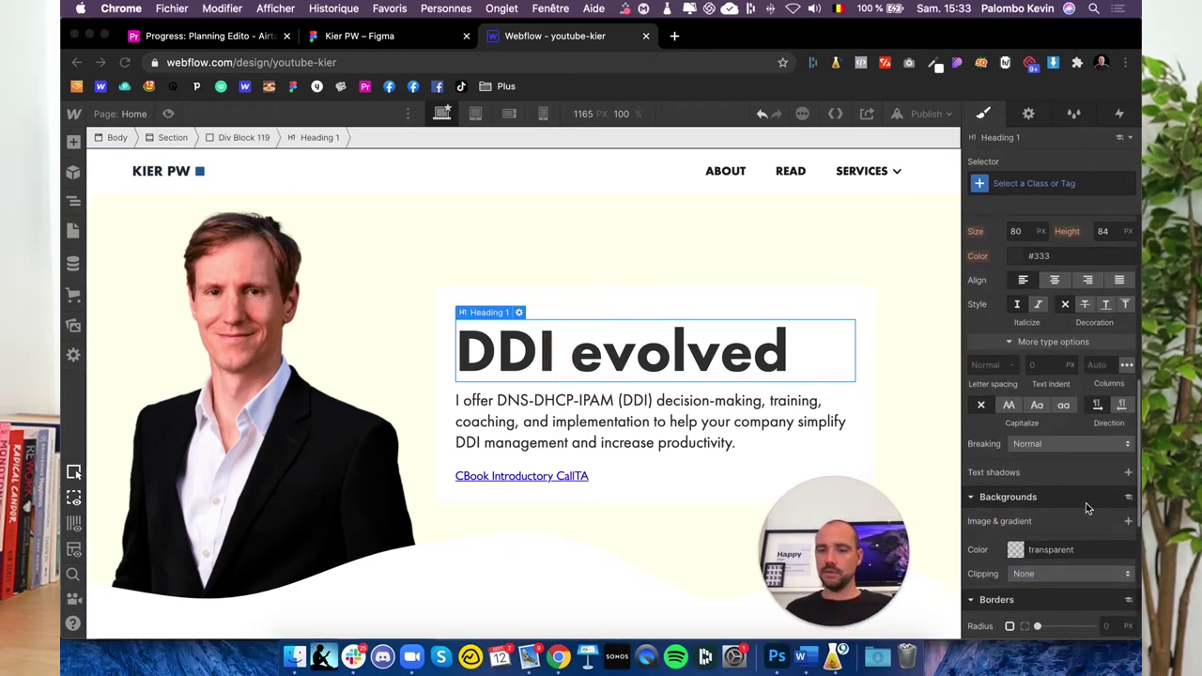
scroll(1084, 503, down, 5)
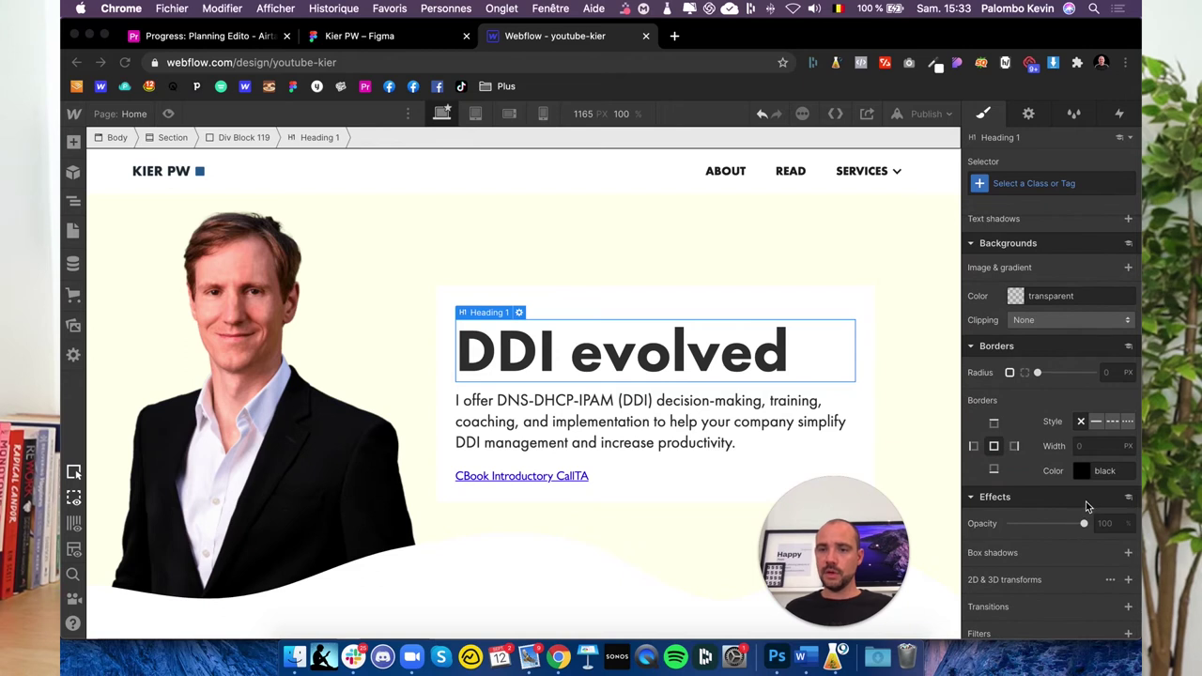
click(1095, 423)
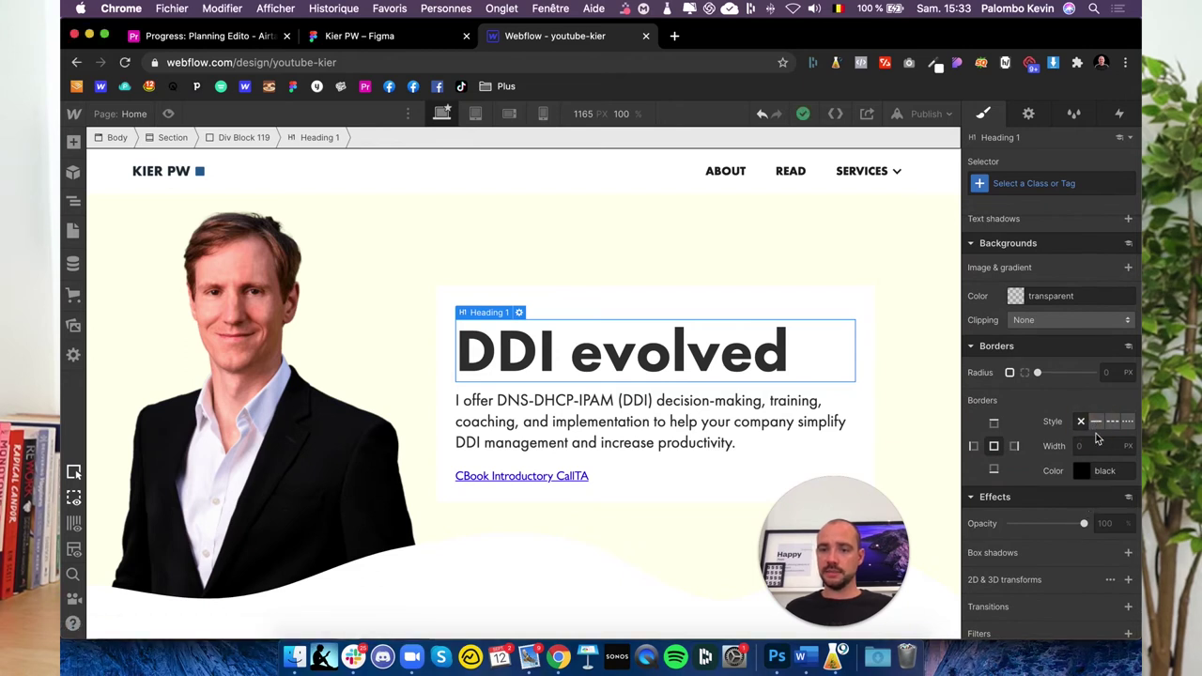
click(1097, 422)
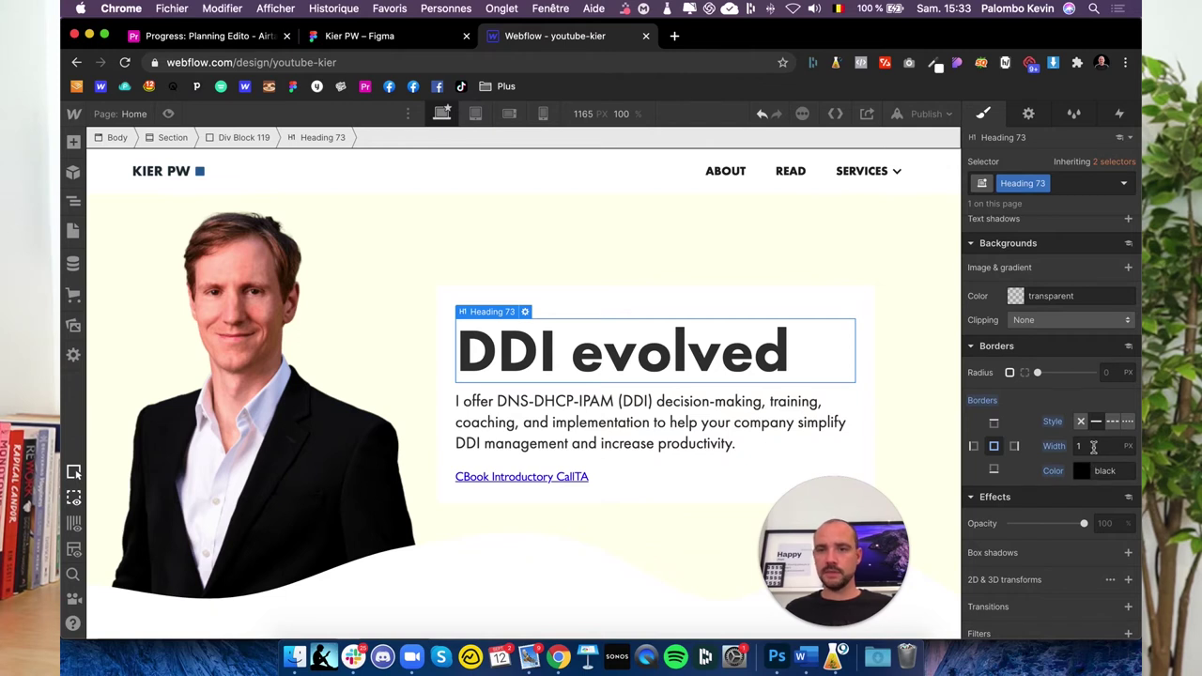
click(1093, 447)
click(1081, 471)
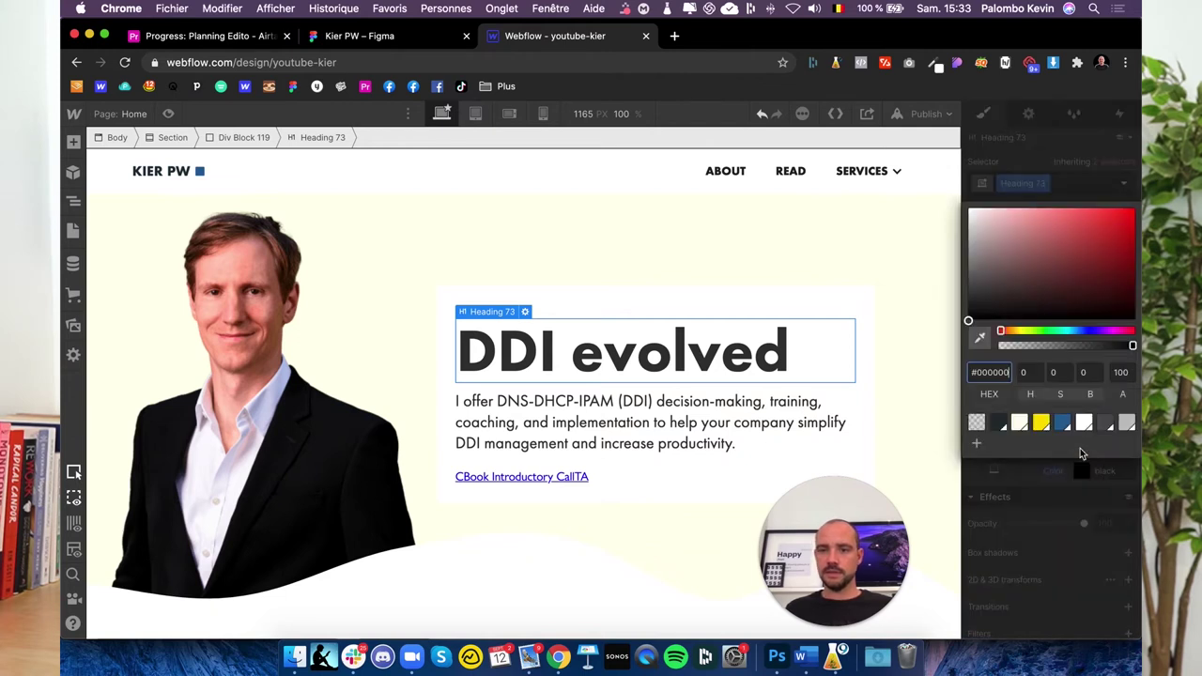
click(1041, 424)
click(1084, 528)
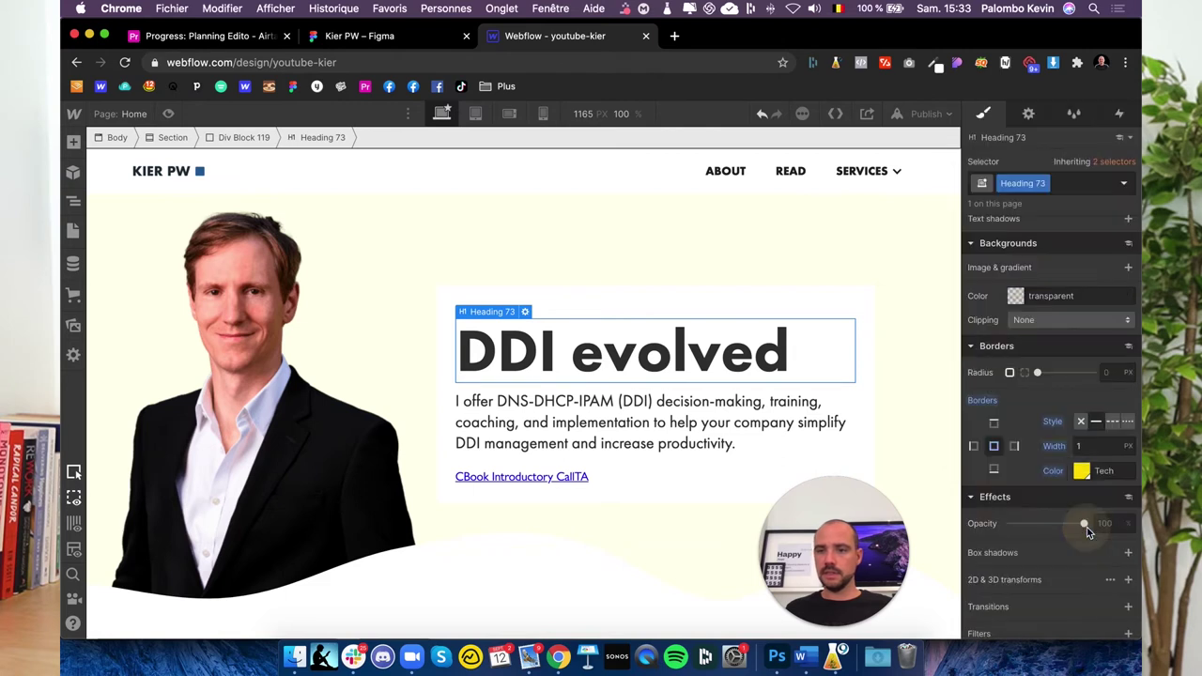
Set the heading's line height to 1em and its border width to 20.
scroll(1041, 461, up, 2)
scroll(1047, 458, up, 2)
scroll(1061, 449, up, 4)
scroll(1073, 441, up, 1)
scroll(1073, 441, up, 3)
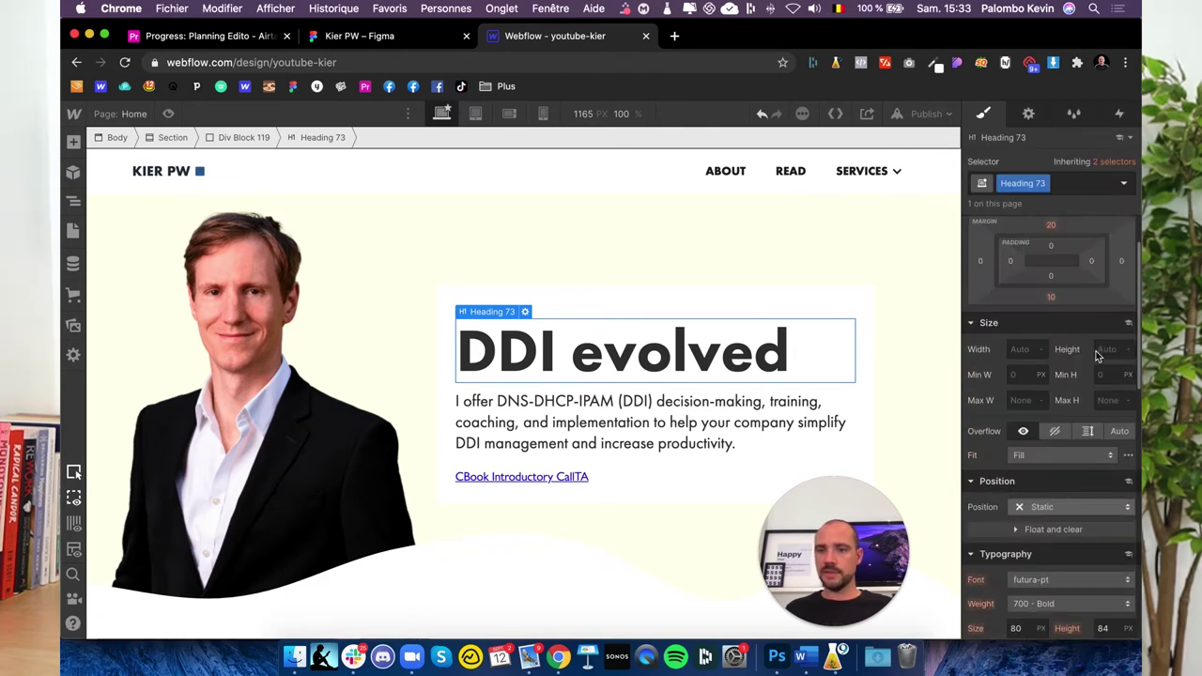
scroll(1100, 348, up, 1)
scroll(1108, 408, down, 5)
click(1104, 344)
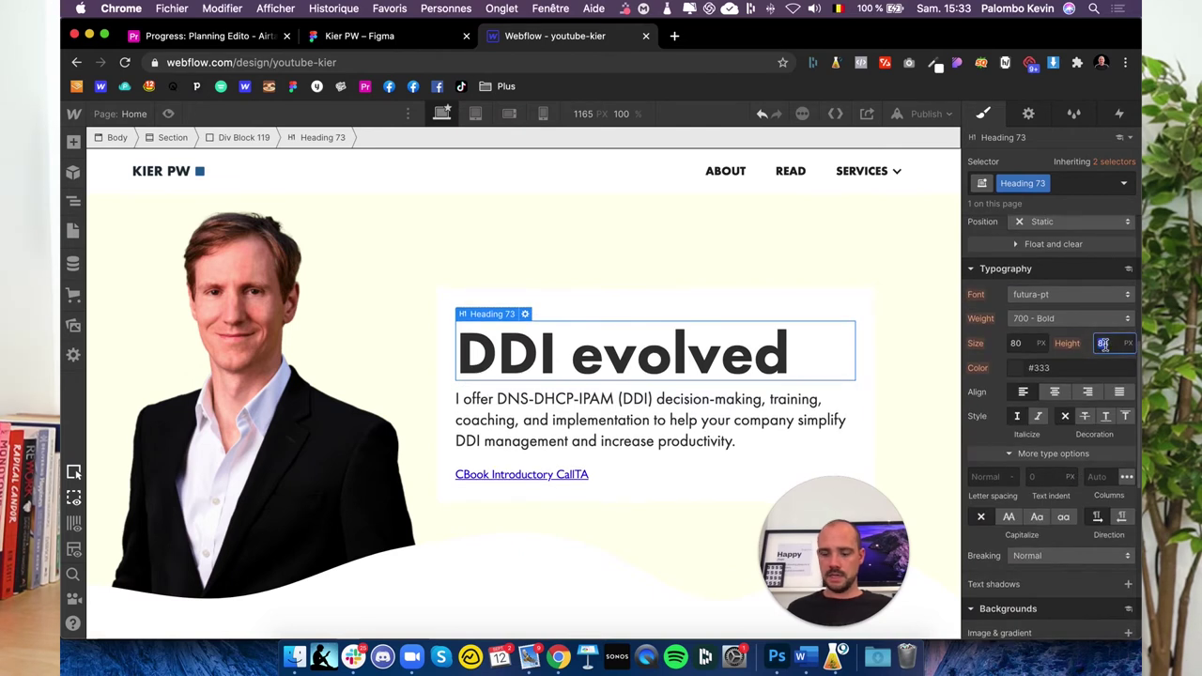
text(1em)
scroll(1044, 444, down, 5)
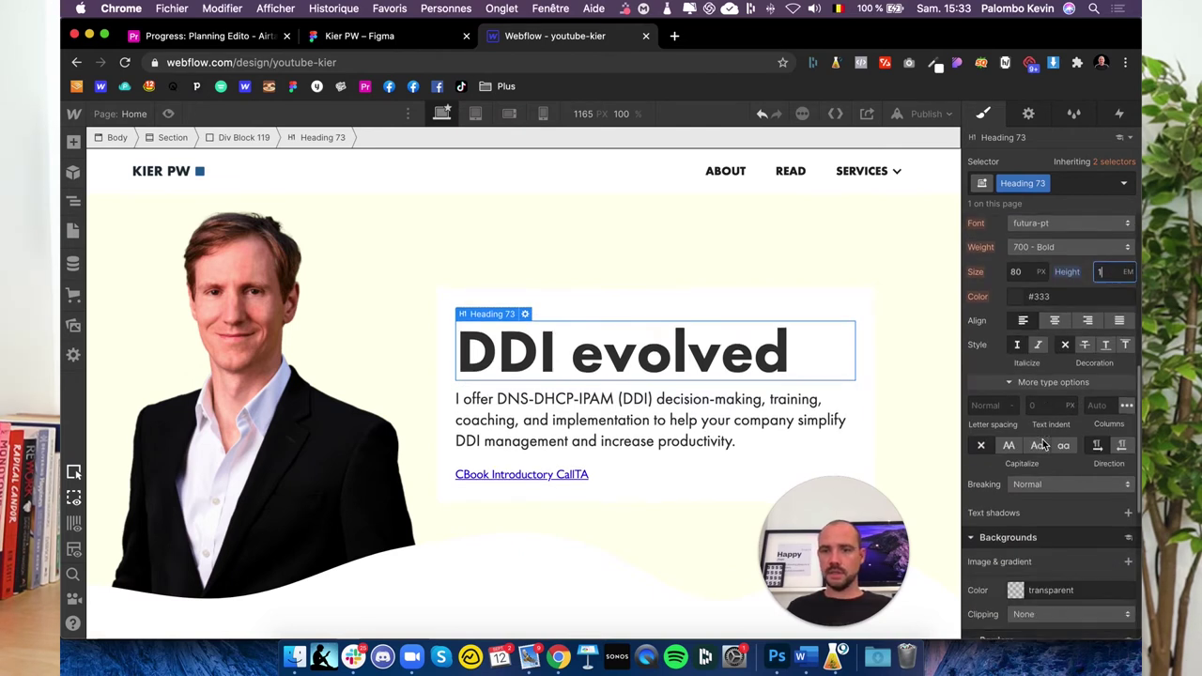
click(1103, 544)
text(20)
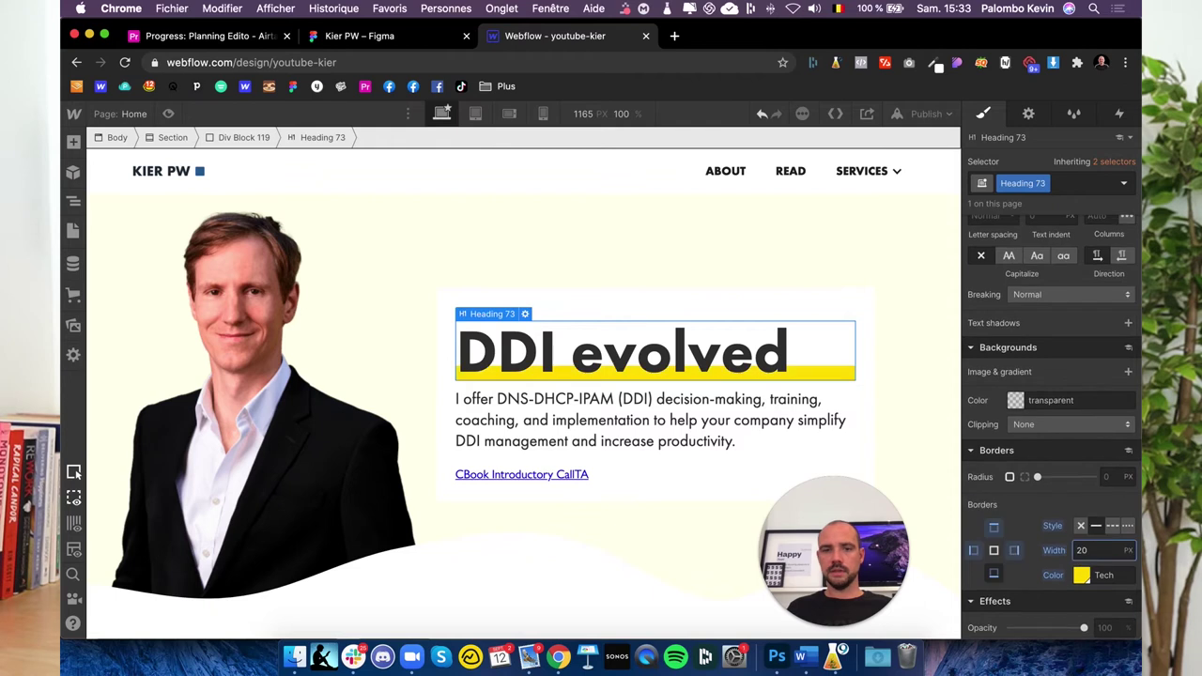
Make the heading inline-block so the underline spans only the words.
scroll(1054, 499, up, 4)
scroll(1052, 404, up, 4)
scroll(1048, 302, up, 3)
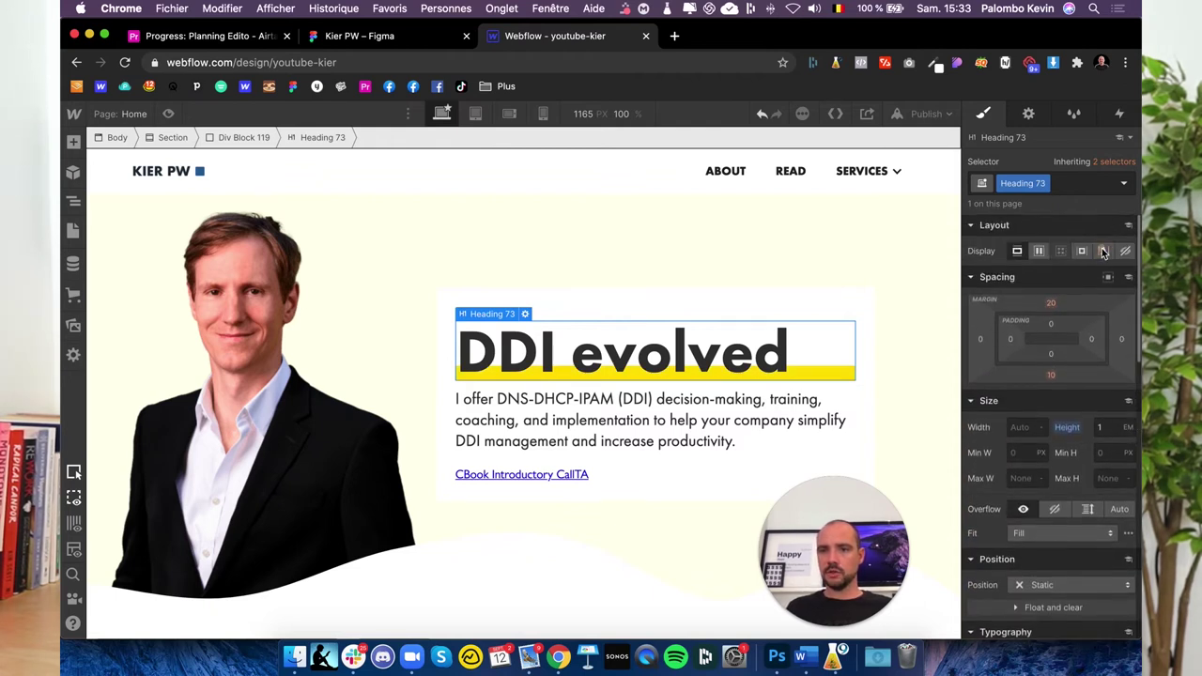
click(1103, 252)
click(1082, 251)
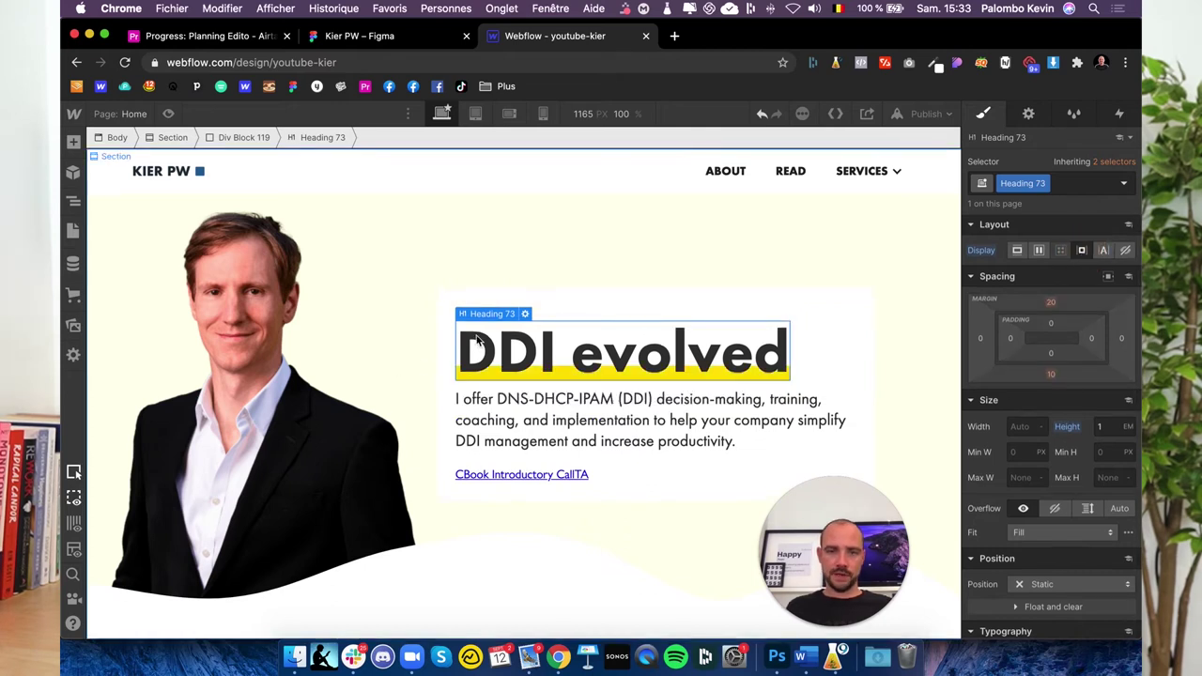
Remove the heading's side borders, leaving only the yellow bottom border.
click(427, 385)
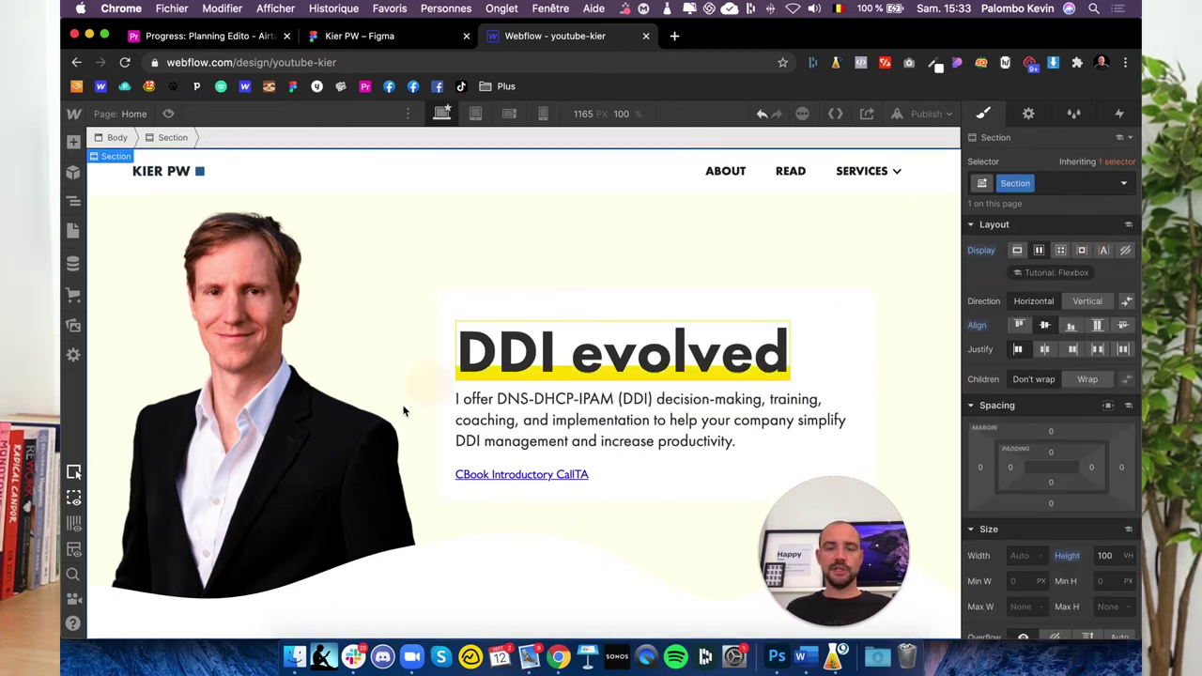
click(531, 338)
scroll(1016, 457, down, 5)
scroll(1016, 456, down, 5)
click(994, 414)
click(1079, 409)
click(1014, 432)
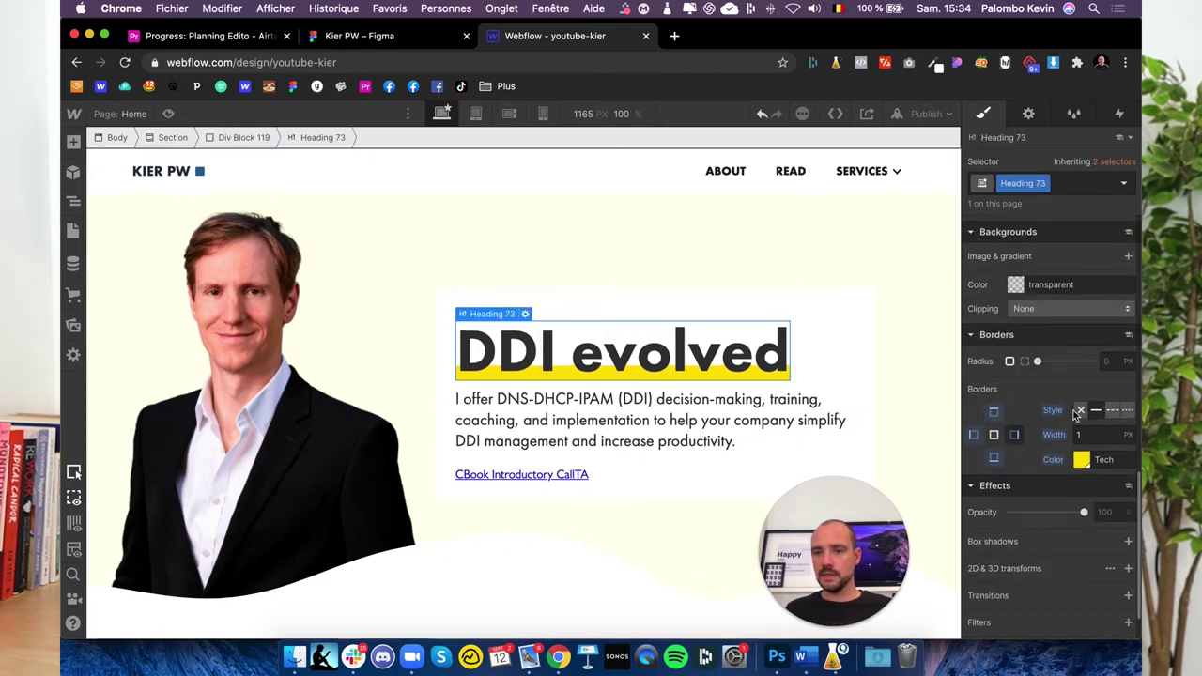
click(975, 435)
click(1080, 409)
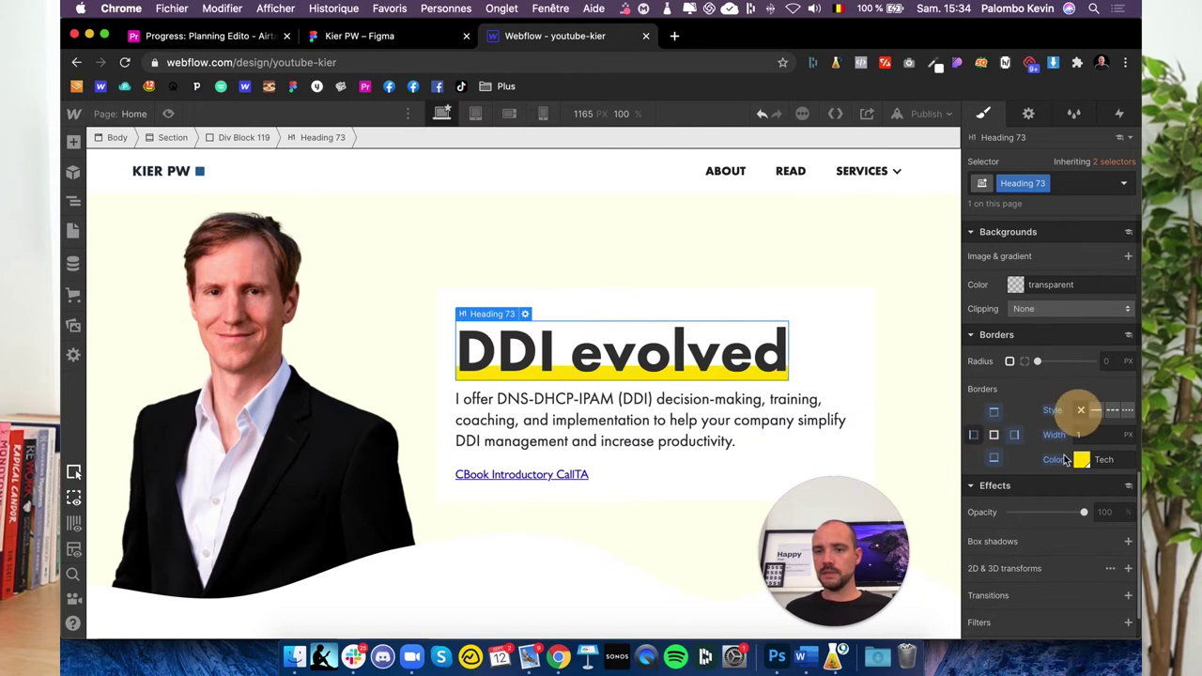
Select the paragraph below the heading and preview the page.
click(994, 458)
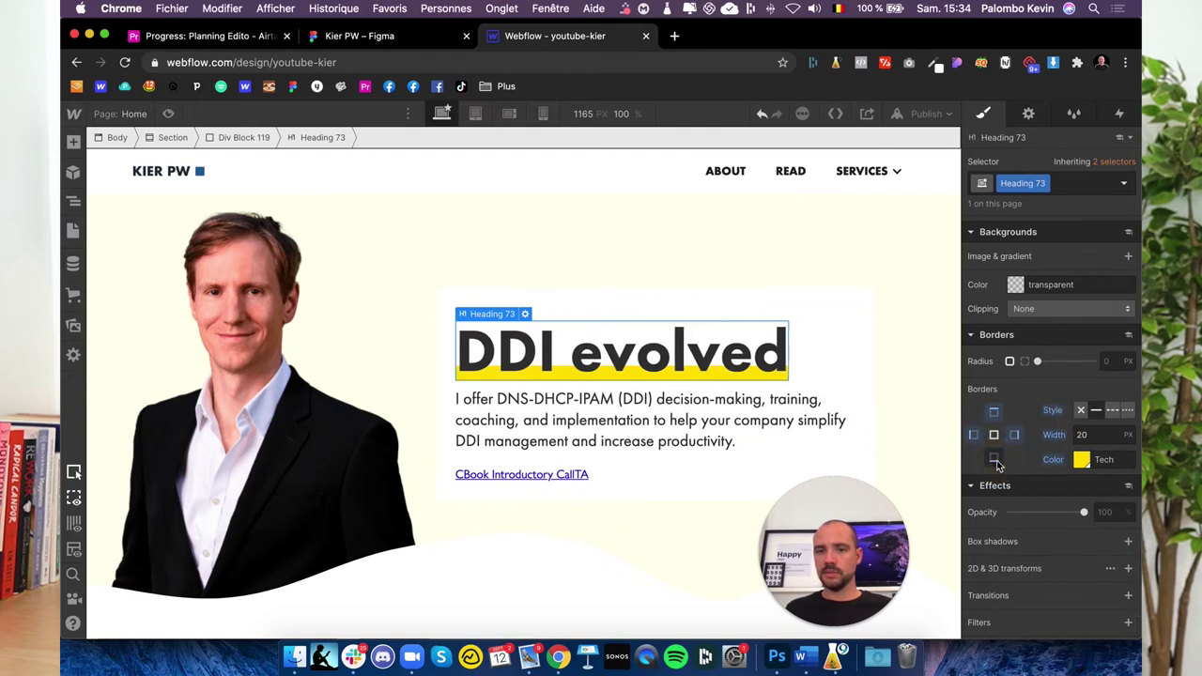
click(582, 398)
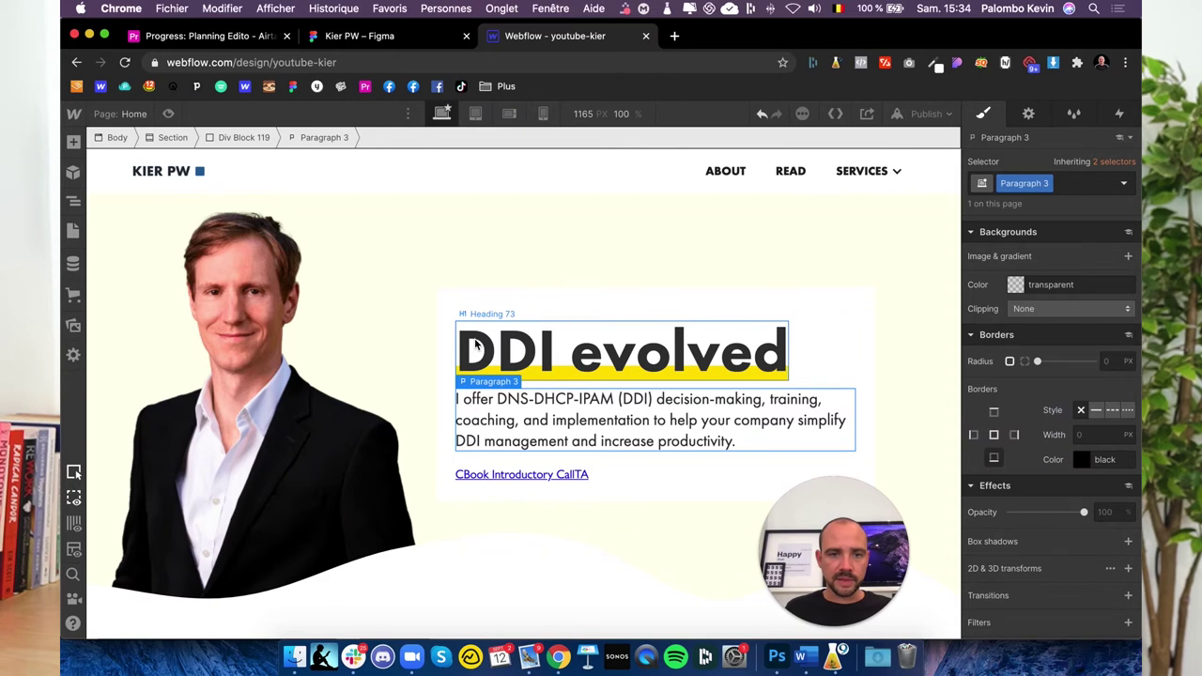
key(super+shift+p)
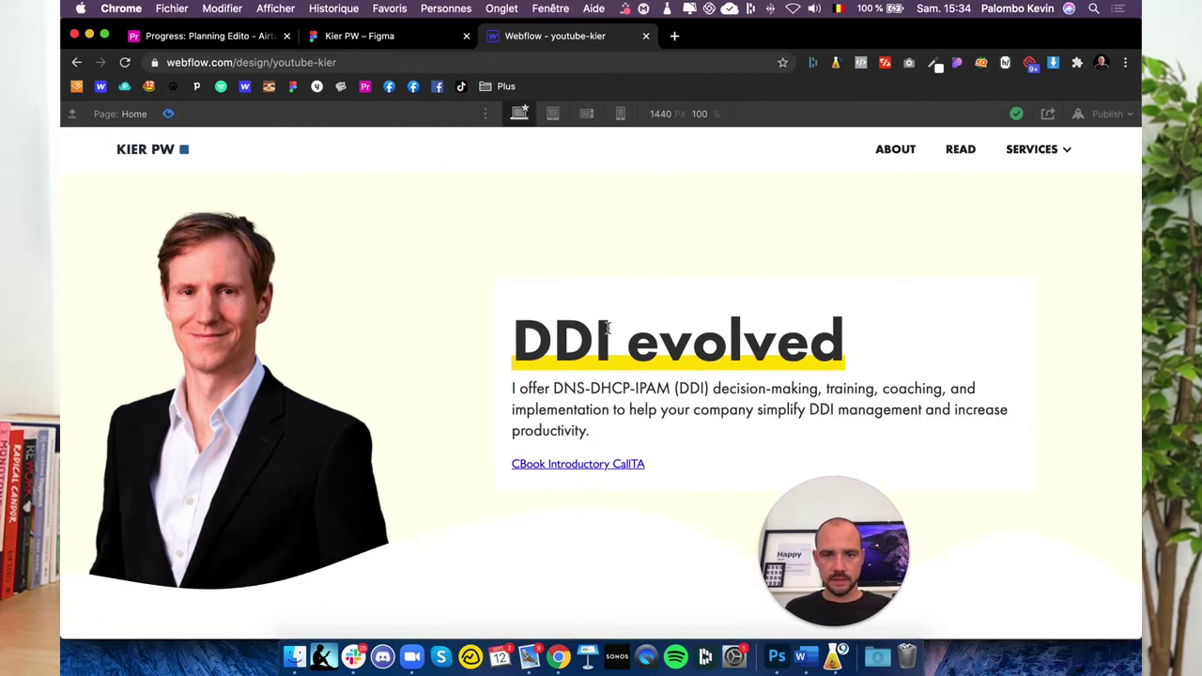
Exit preview, select the CTA text, and inspect the Book Introductory Call button in Figma.
click(169, 113)
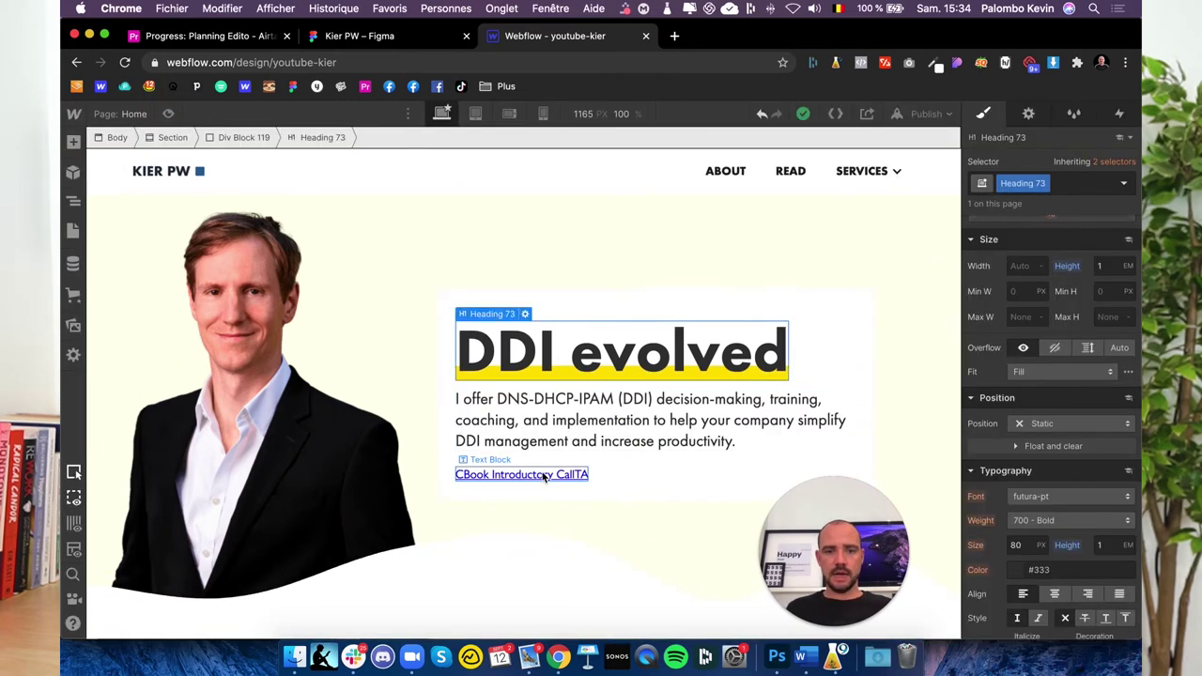
click(543, 477)
click(404, 37)
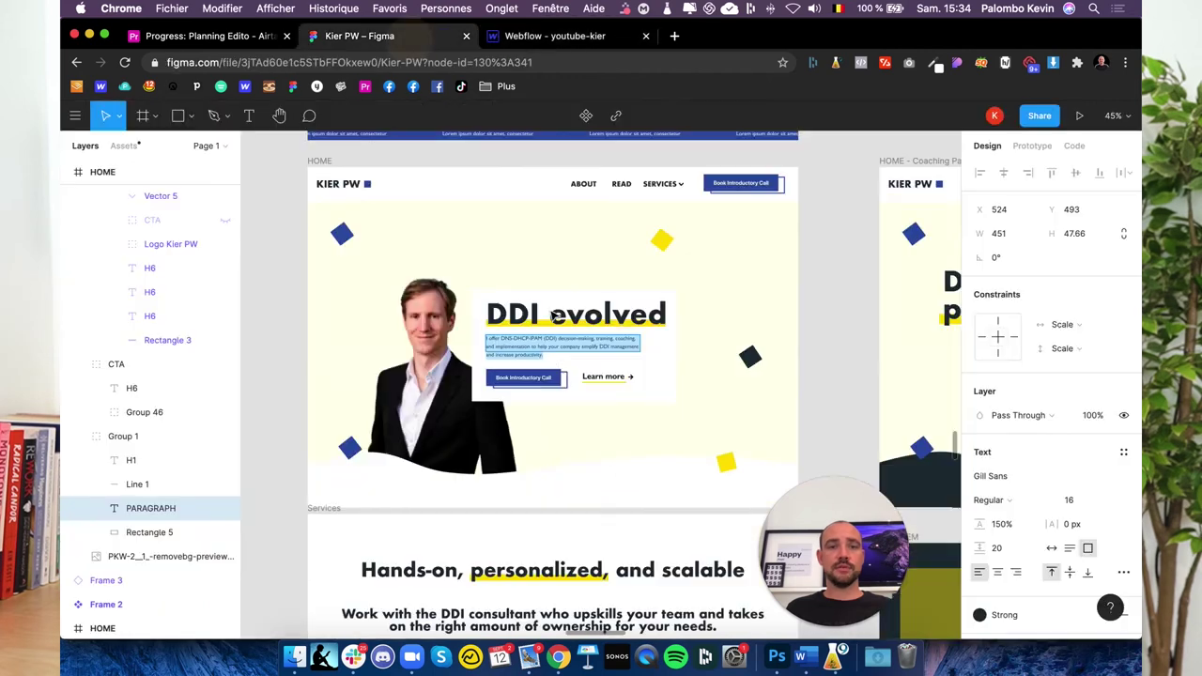
scroll(526, 374, up, 2)
scroll(526, 374, up, 3)
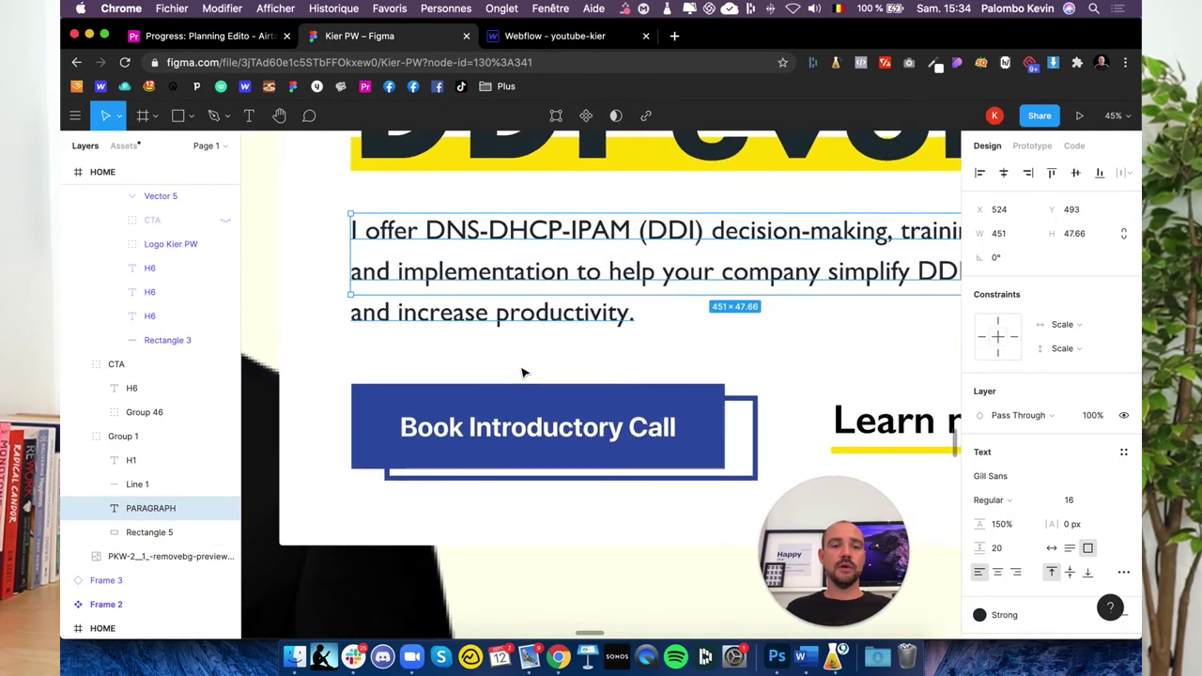
scroll(526, 374, up, 3)
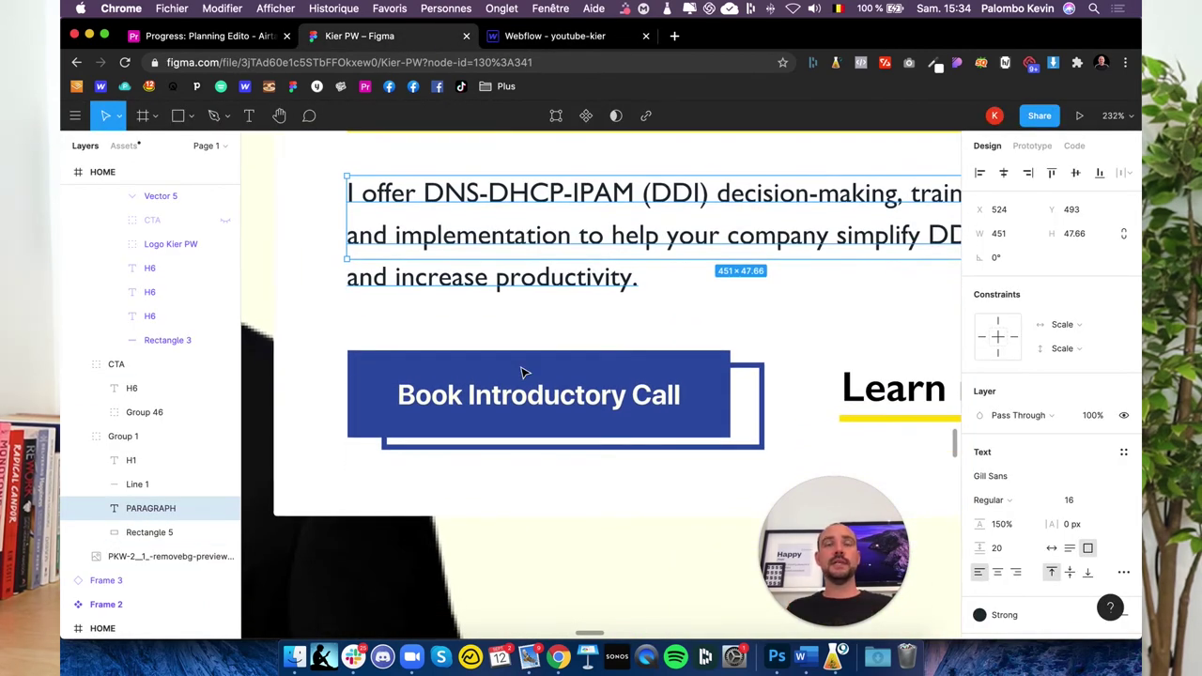
click(531, 36)
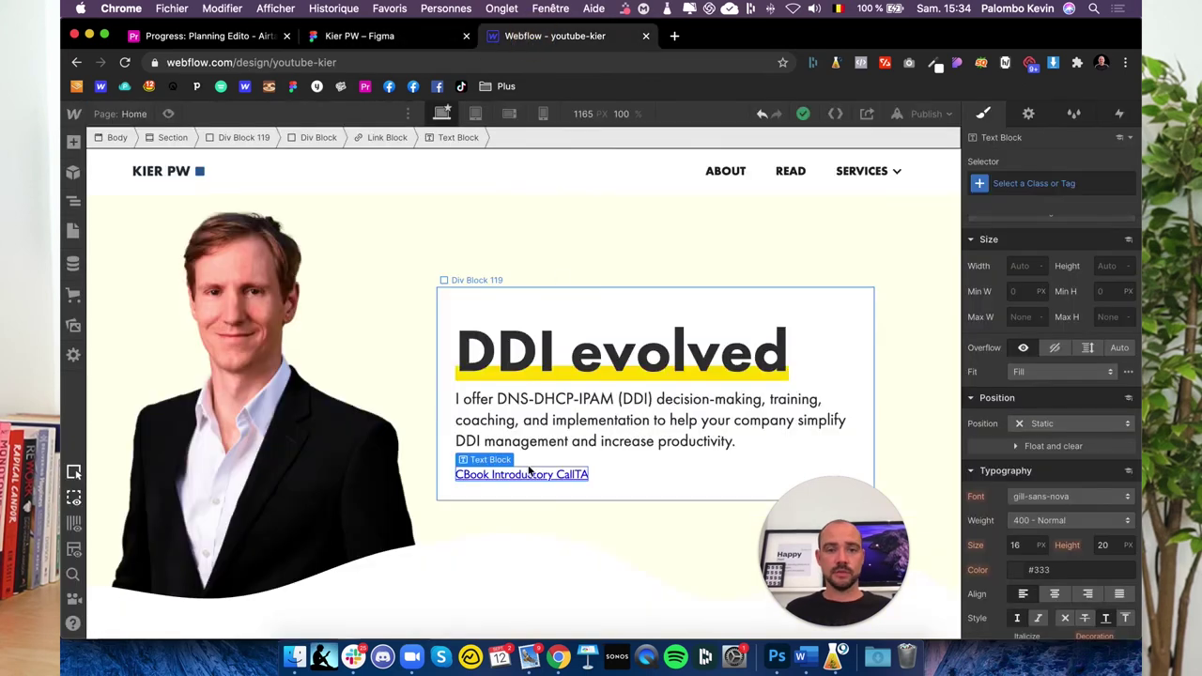
Select the Link Block in the Navigator and give it 10px padding.
click(74, 201)
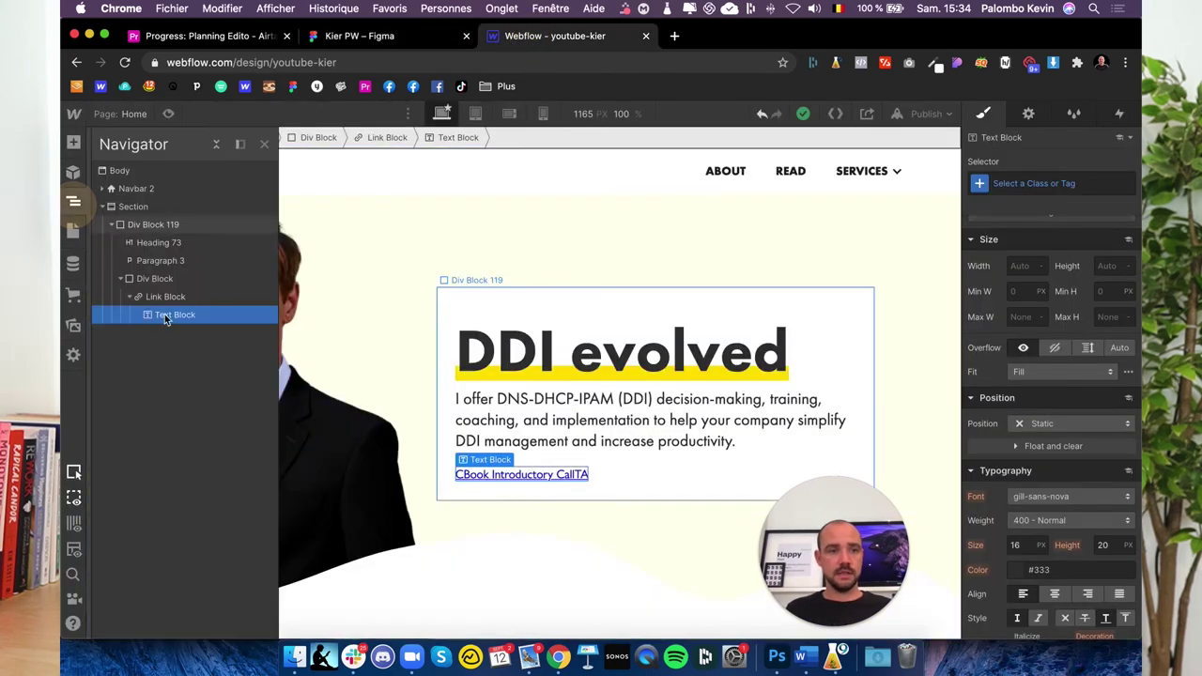
click(169, 297)
scroll(1080, 380, up, 3)
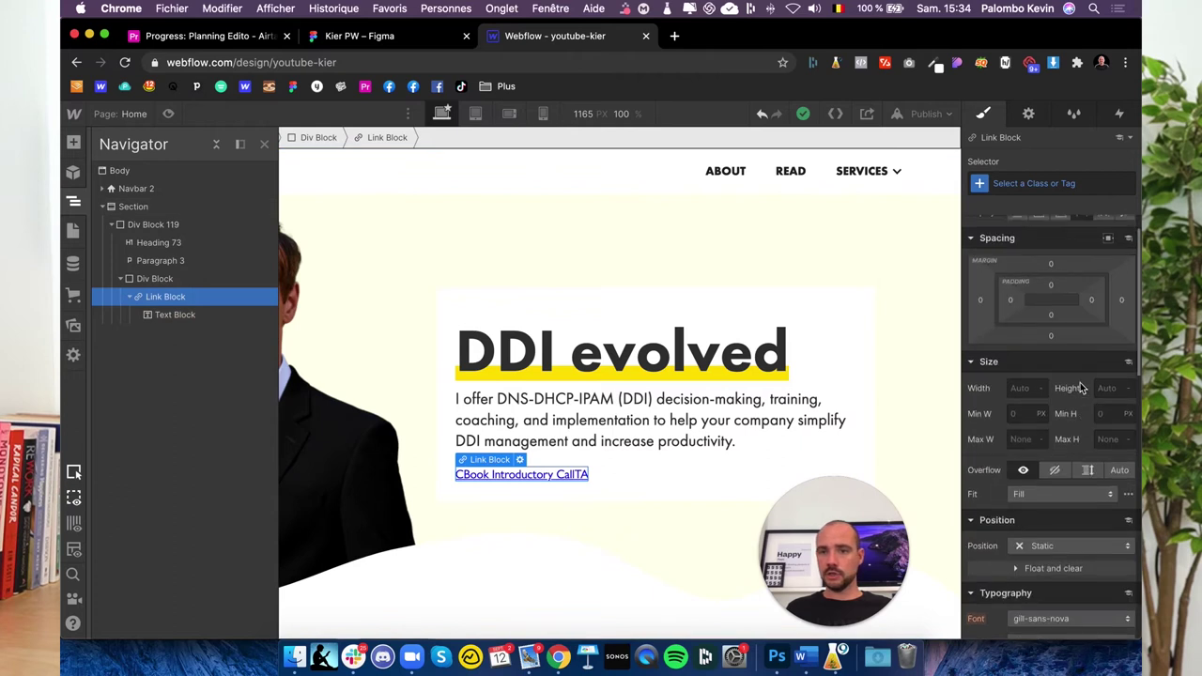
scroll(1080, 385, up, 2)
drag(1054, 326, 1054, 315)
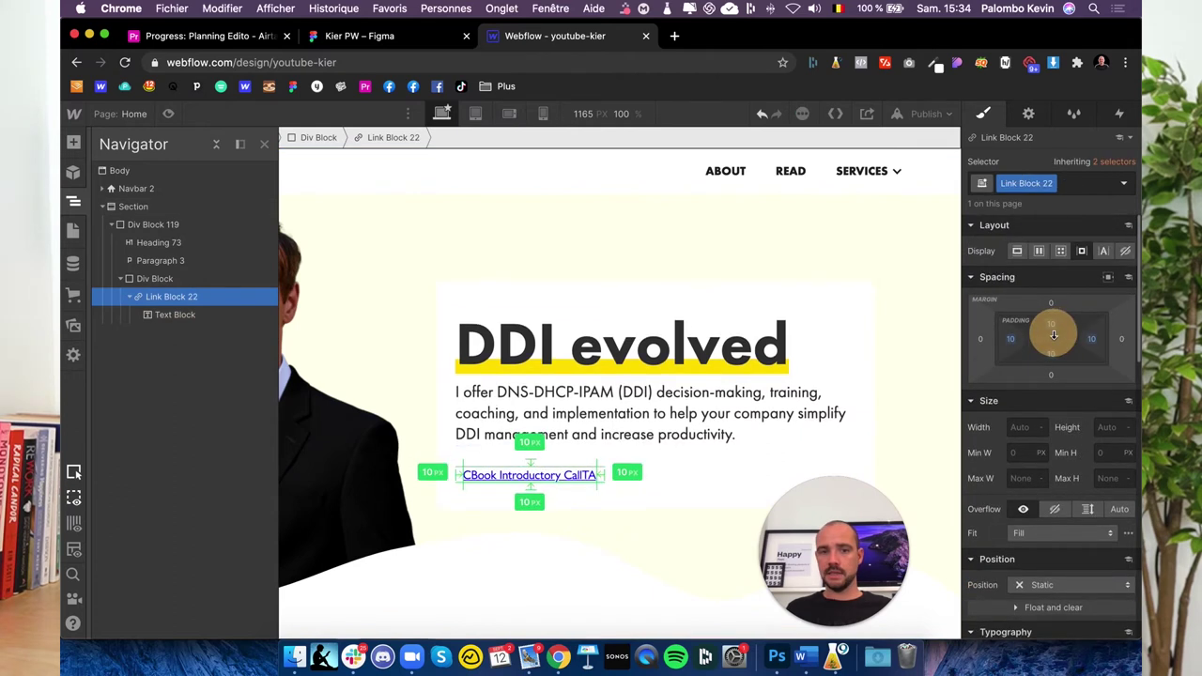
scroll(1085, 518, down, 5)
scroll(1080, 526, down, 3)
scroll(1073, 540, down, 3)
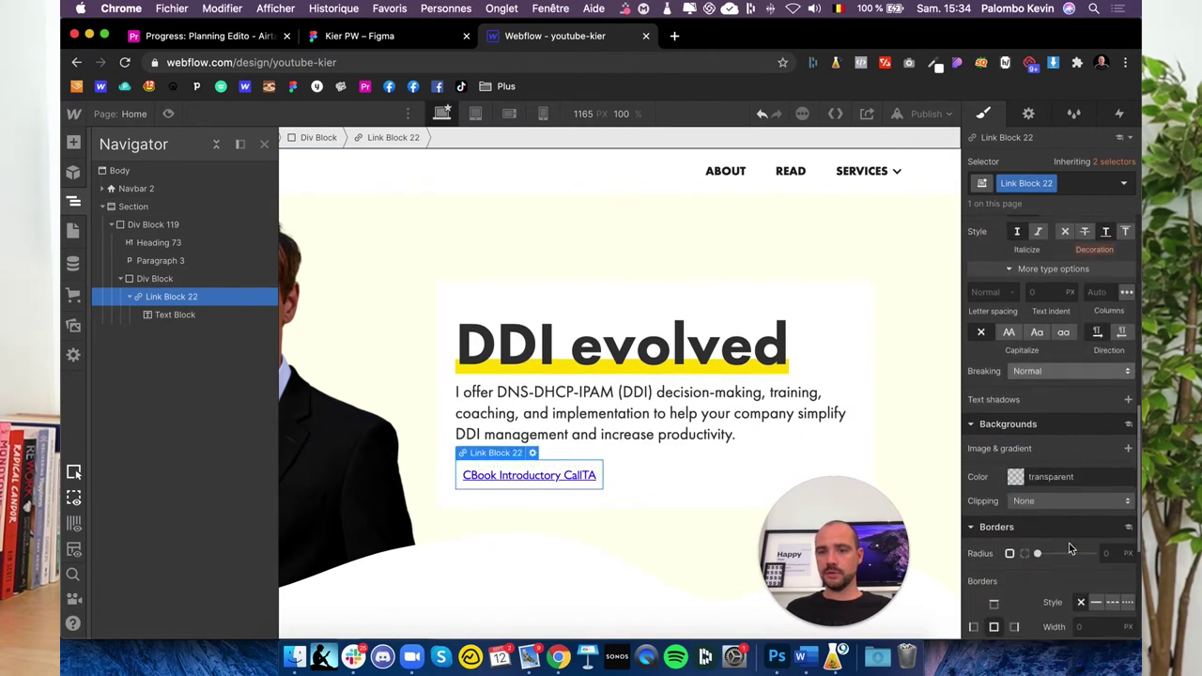
Give the link a Warm blue background with white, non-underlined text.
click(1016, 472)
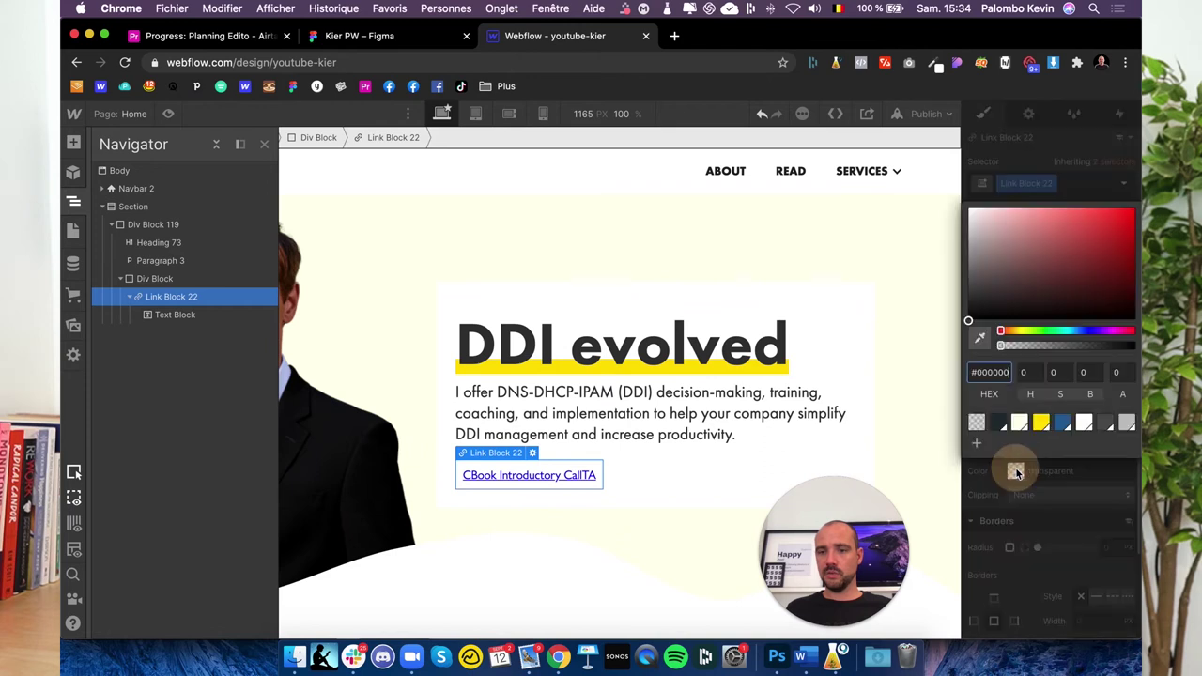
click(1064, 424)
click(1067, 551)
scroll(1004, 375, up, 3)
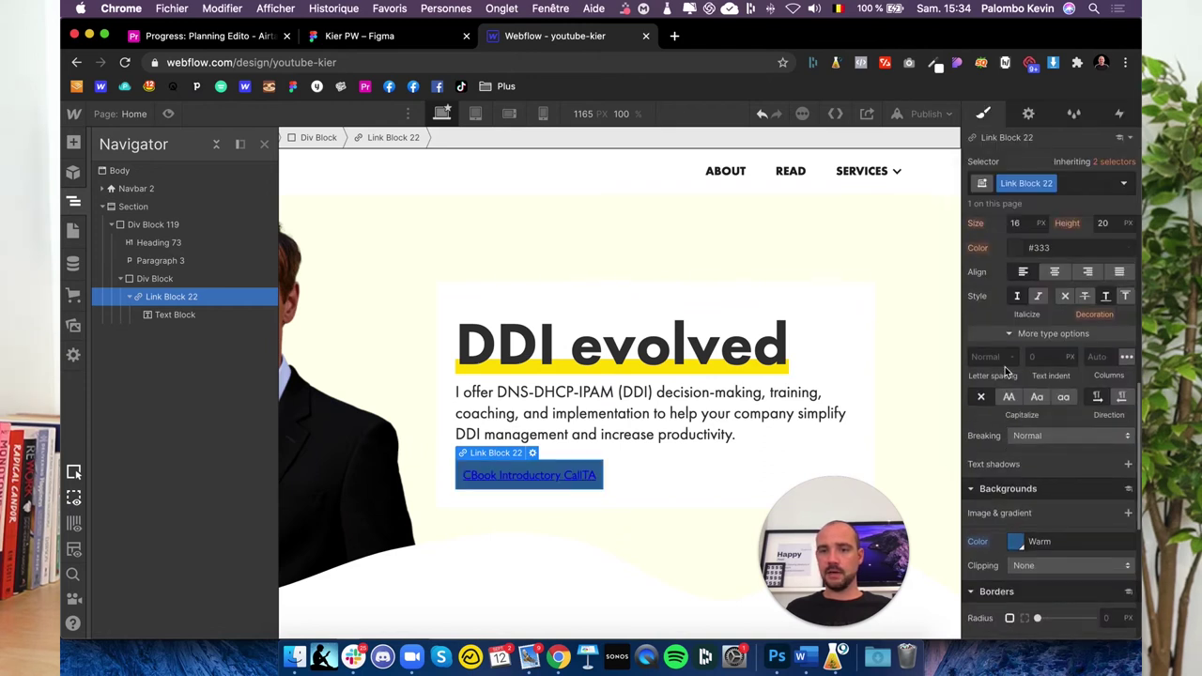
scroll(1004, 367, up, 3)
click(1017, 485)
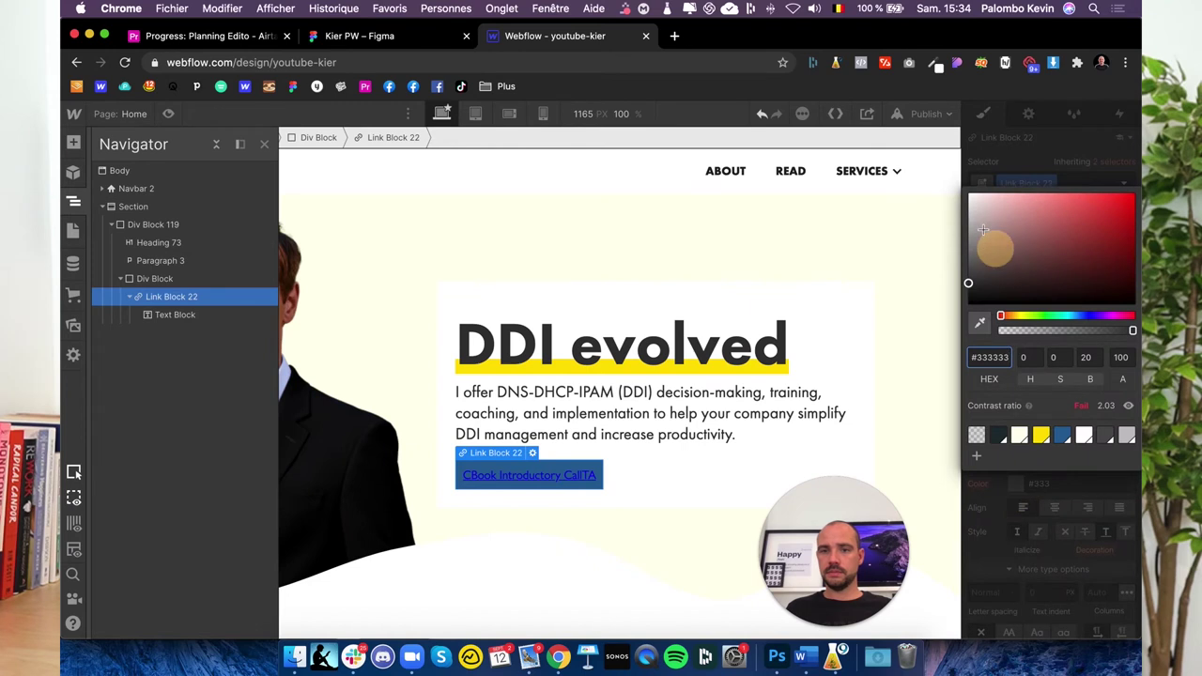
drag(996, 246, 909, 135)
click(1084, 534)
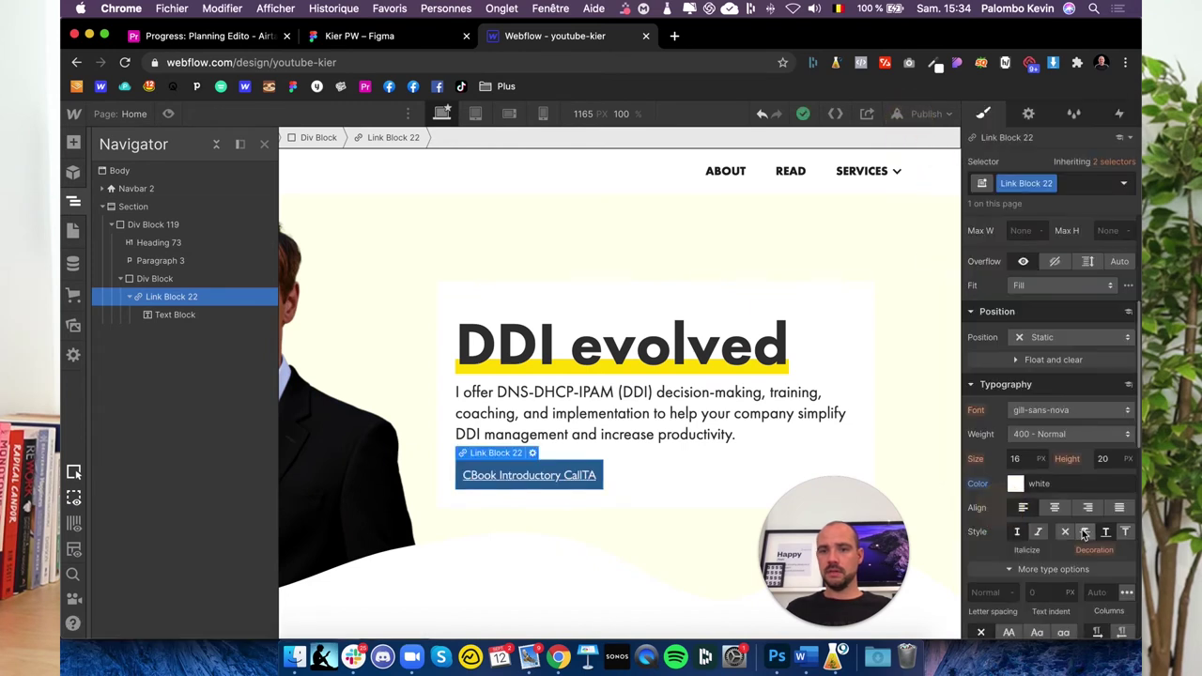
click(1066, 534)
Set the button text to 700 Bold weight in the futura-pt font.
scroll(1040, 467, up, 3)
scroll(1033, 488, down, 5)
scroll(1038, 516, up, 8)
scroll(1028, 510, down, 3)
scroll(1028, 507, down, 2)
scroll(1029, 506, down, 2)
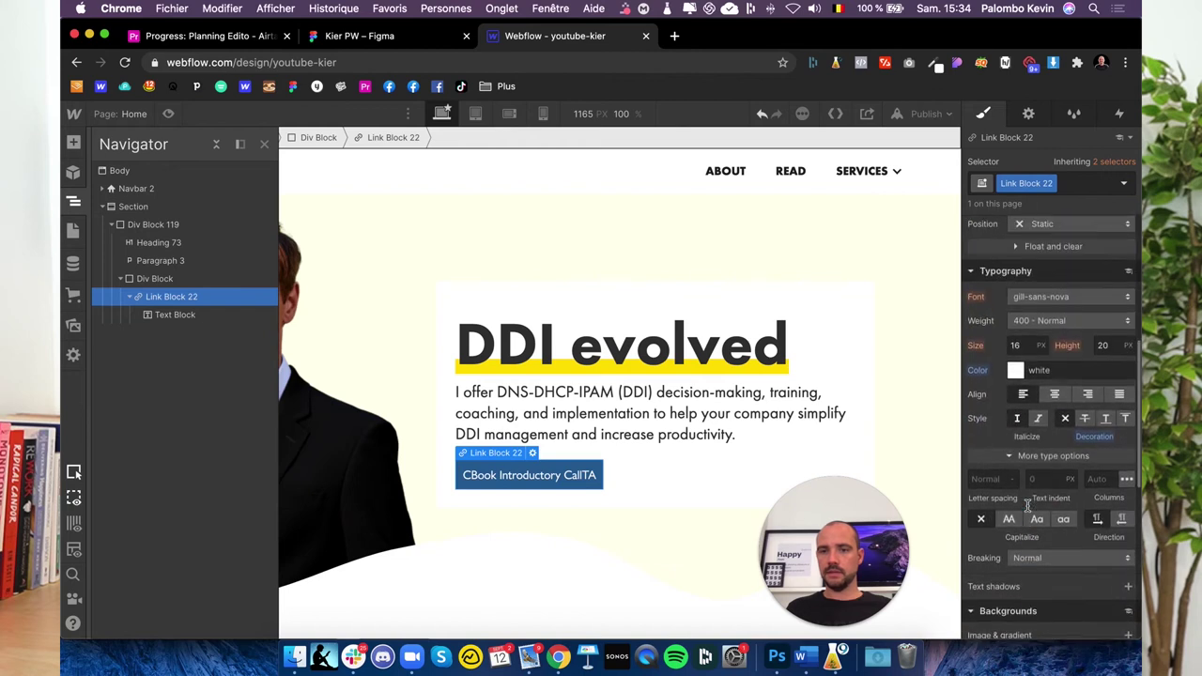
click(1047, 321)
click(1040, 373)
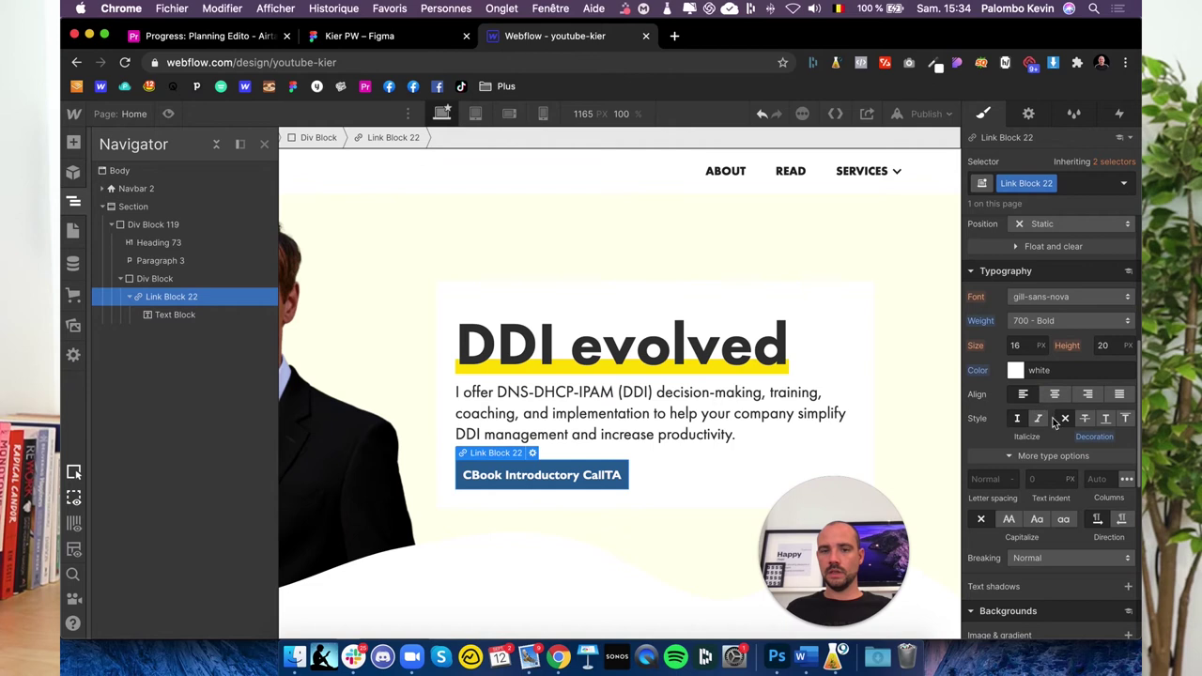
click(1048, 298)
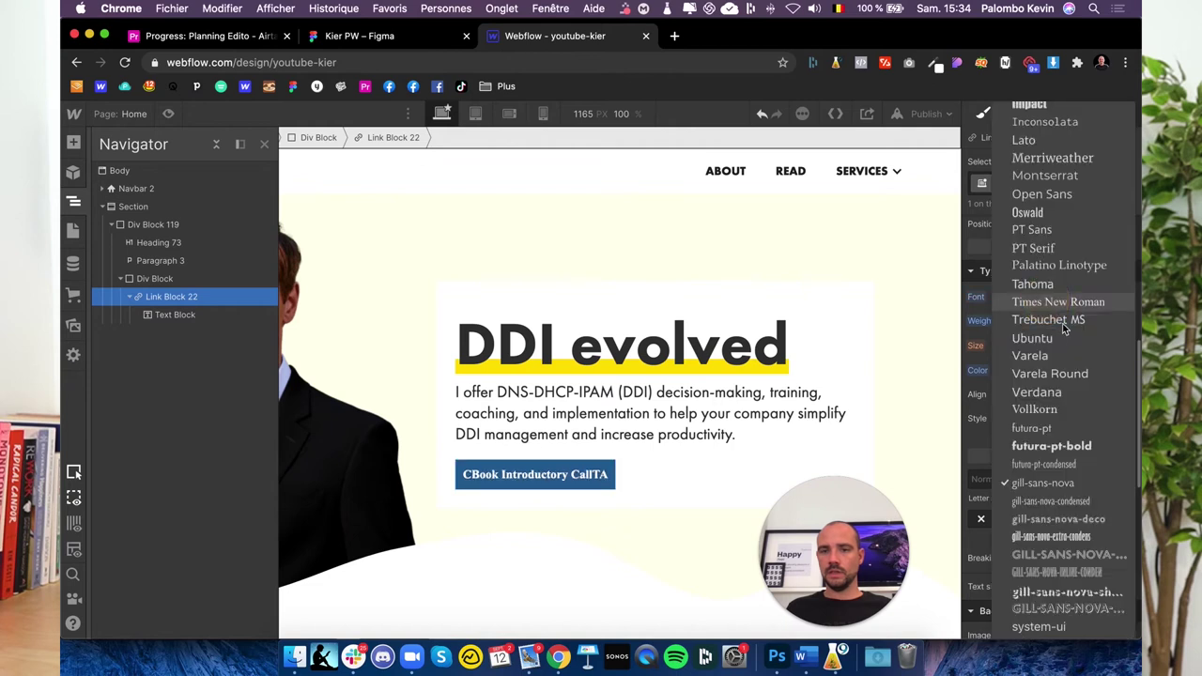
click(1041, 428)
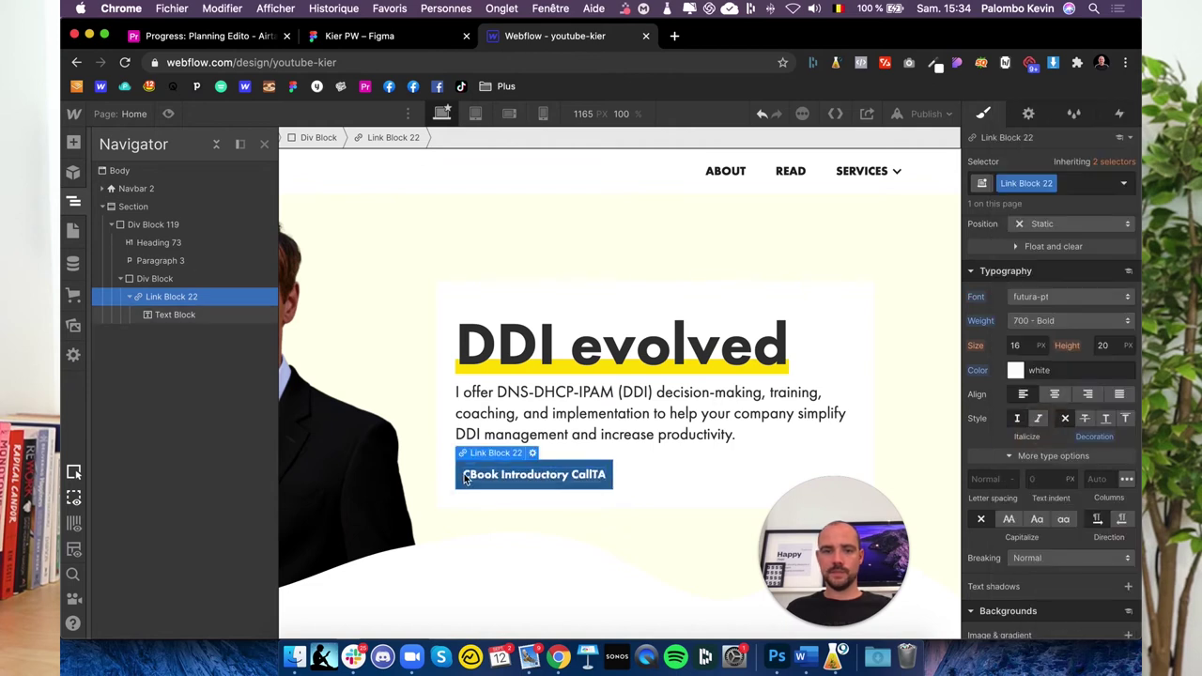
Tidy the button label so it reads 'Book Introductory Call'.
click(464, 475)
click(457, 549)
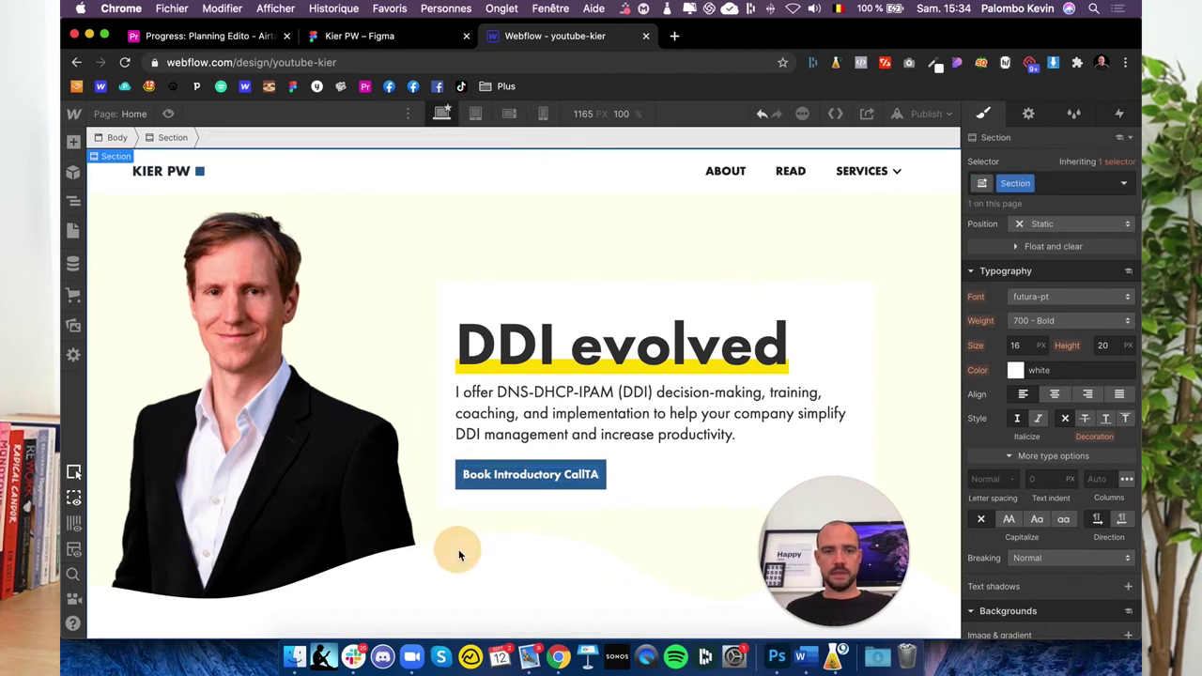
click(593, 477)
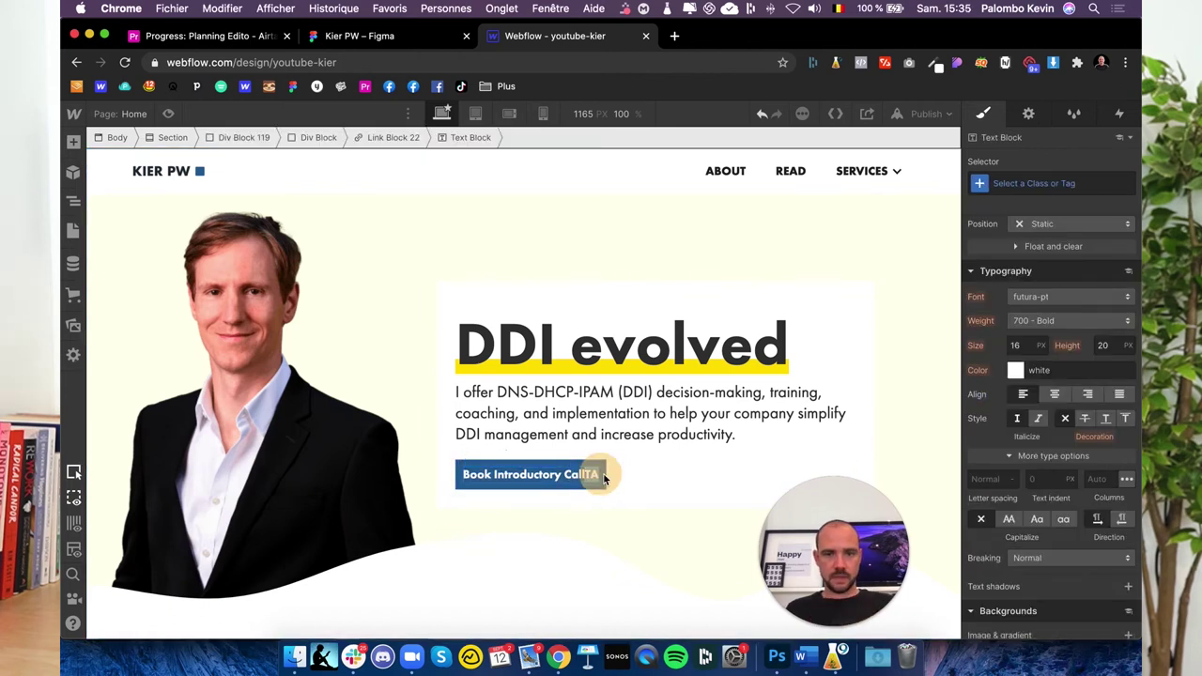
click(567, 546)
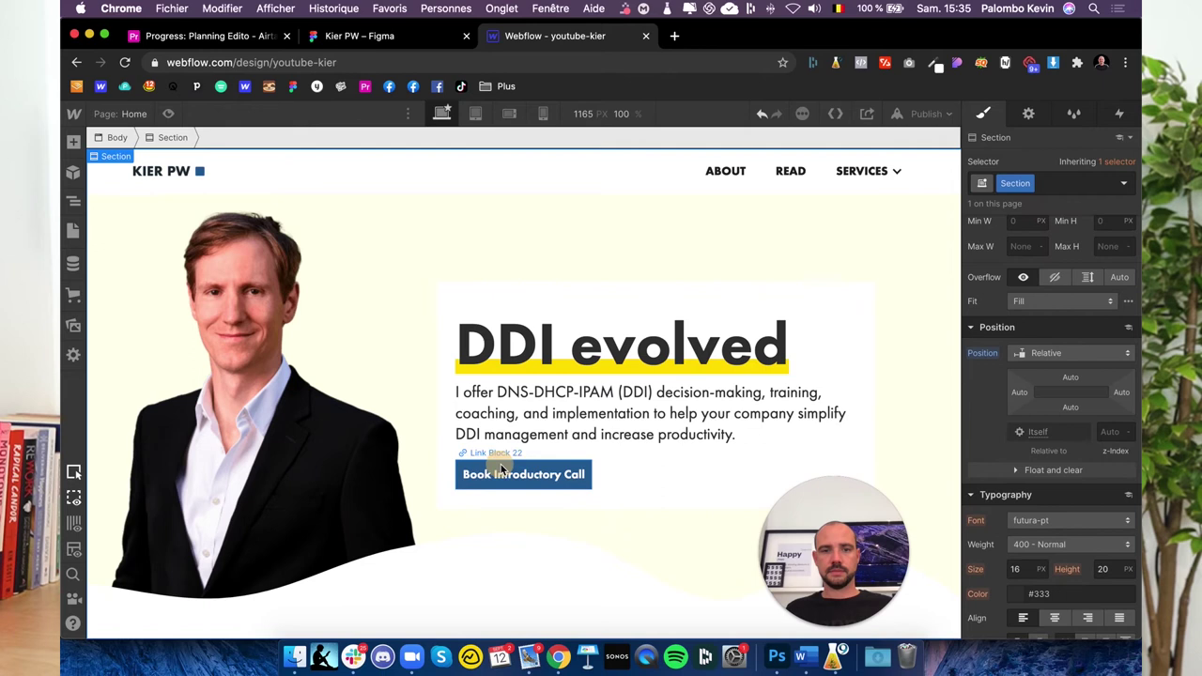
In Figma, select the CTA's Group 46 and copy its Warm hex value 2F51A7.
click(501, 467)
click(360, 36)
click(561, 36)
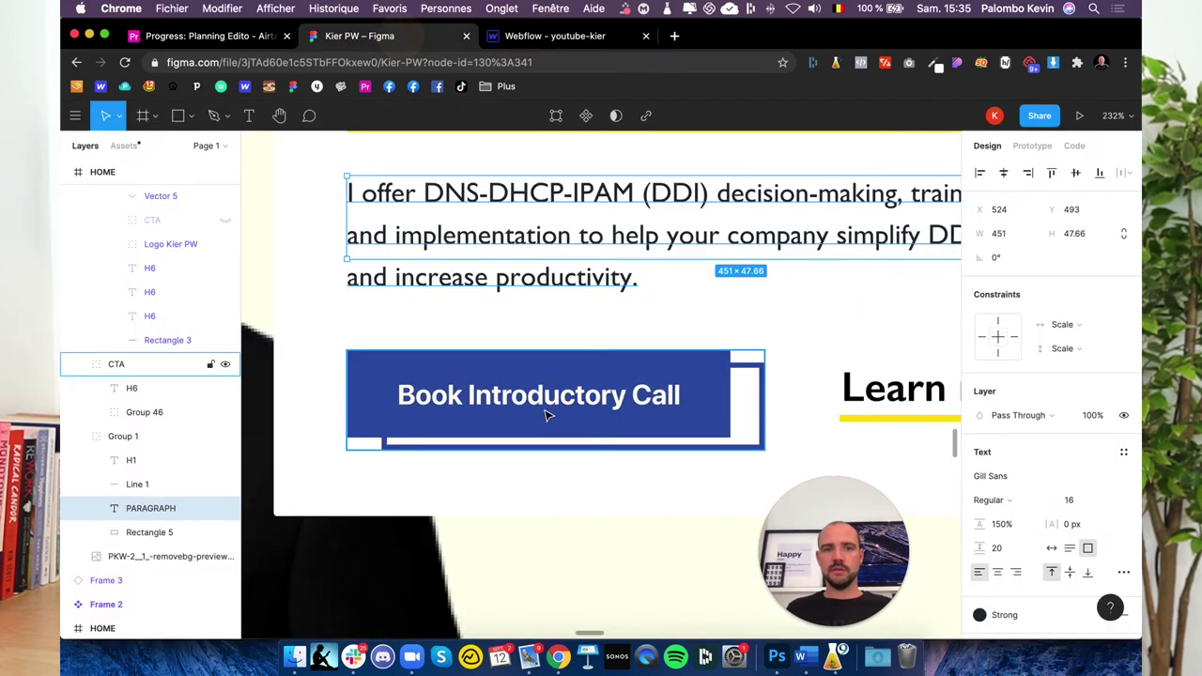
click(359, 36)
click(597, 385)
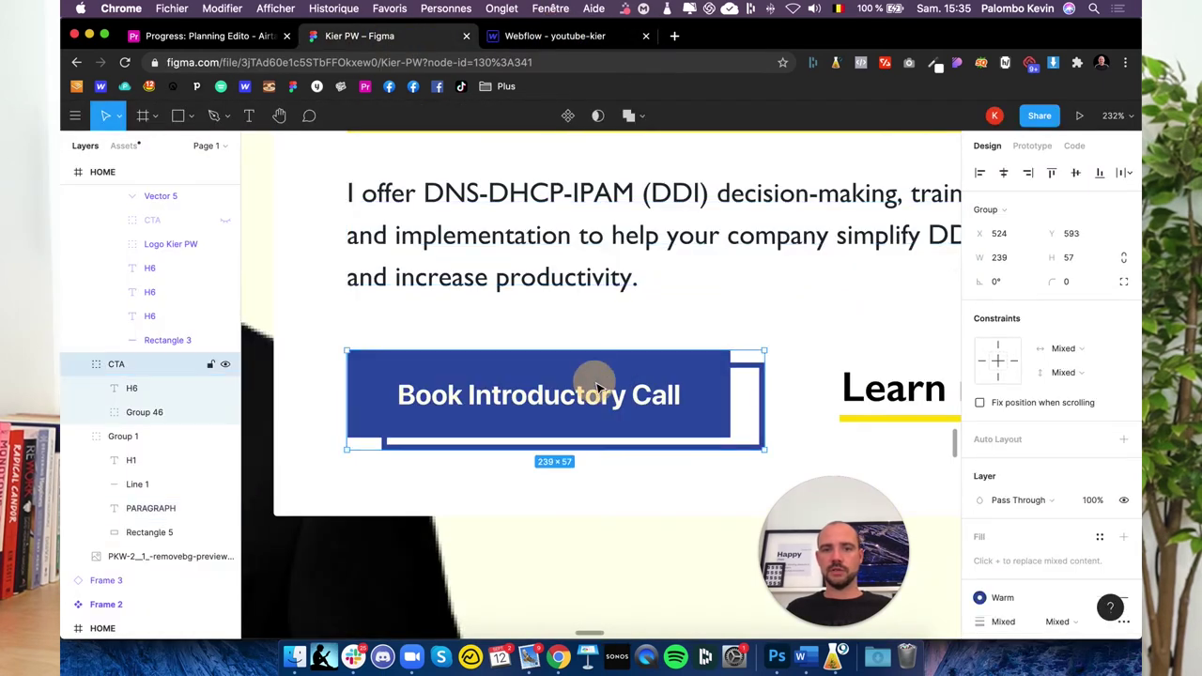
double_click(709, 376)
scroll(1070, 422, down, 3)
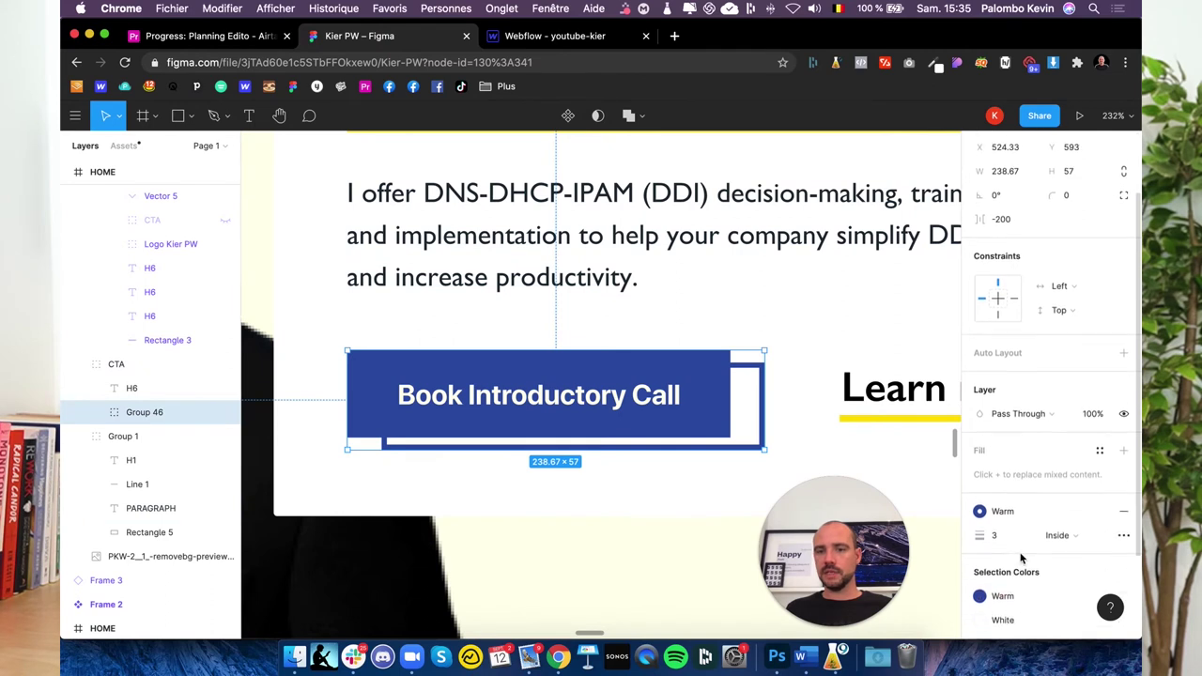
click(1076, 498)
click(1009, 348)
key(super+c)
Update the Webflow Warm swatch to #2f51a7 and save it.
click(555, 36)
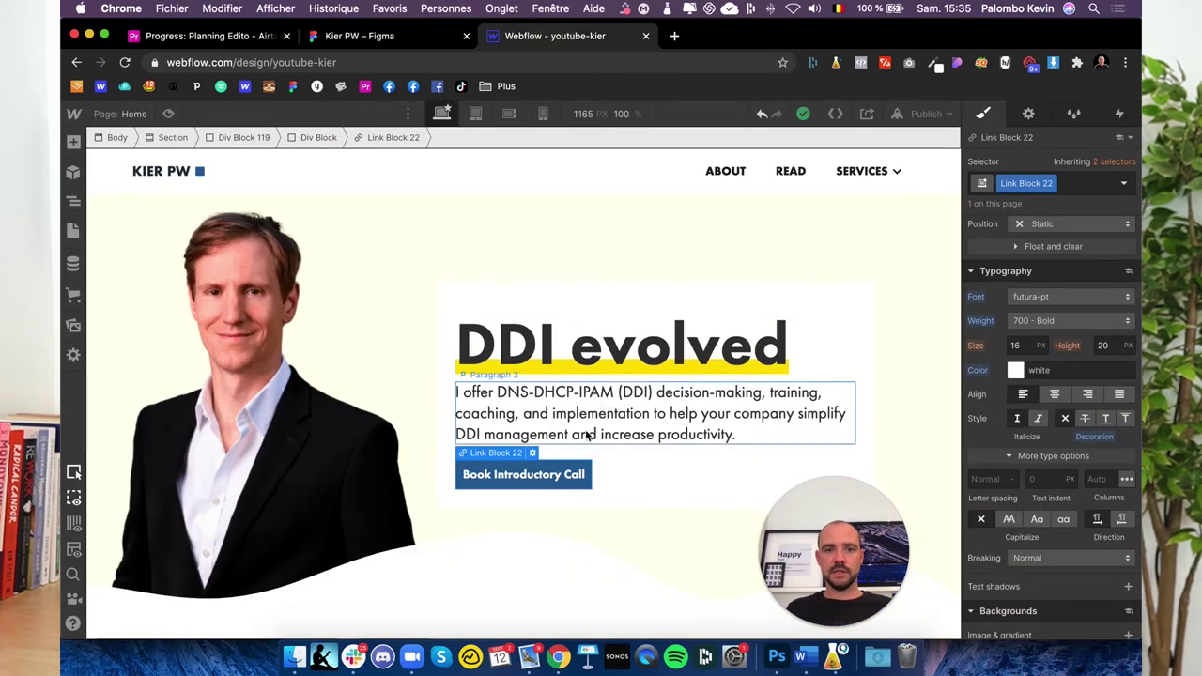
scroll(1051, 470, down, 3)
scroll(1042, 479, down, 3)
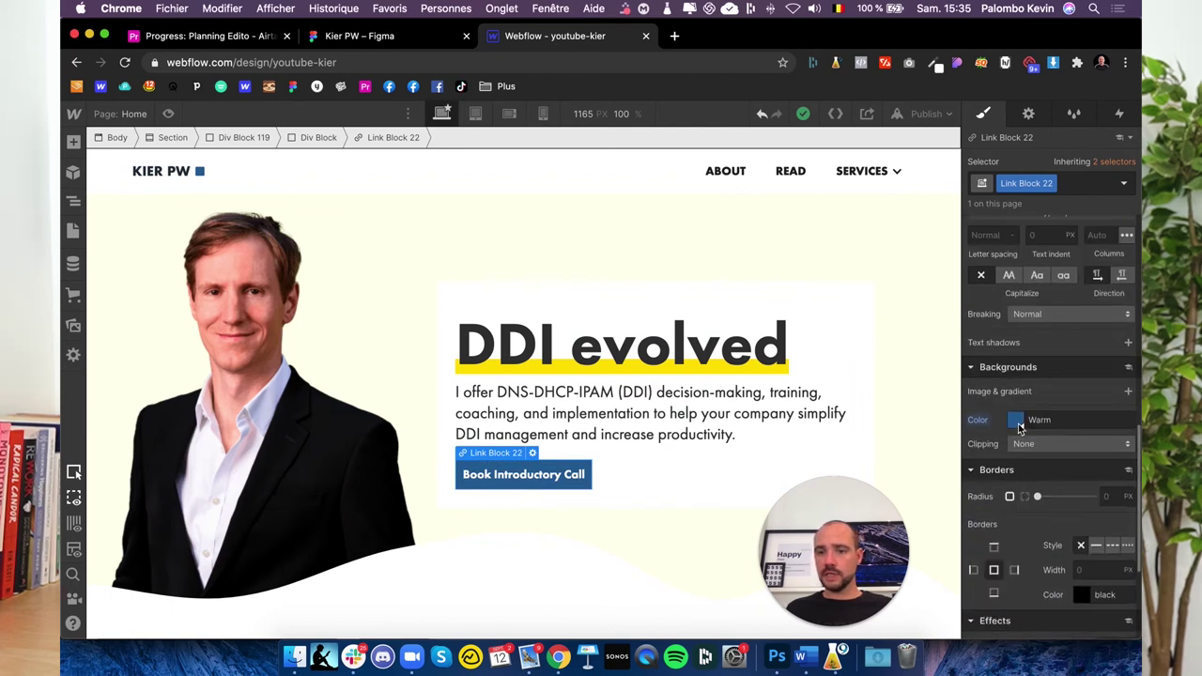
click(1017, 423)
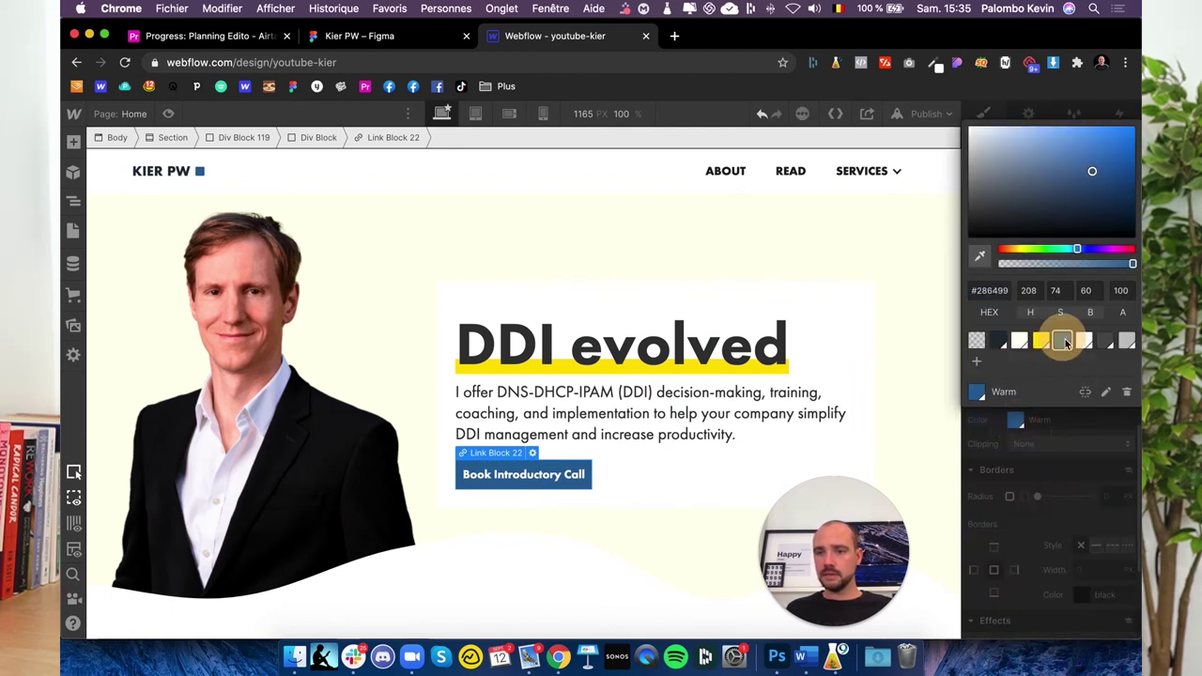
click(1106, 394)
click(990, 272)
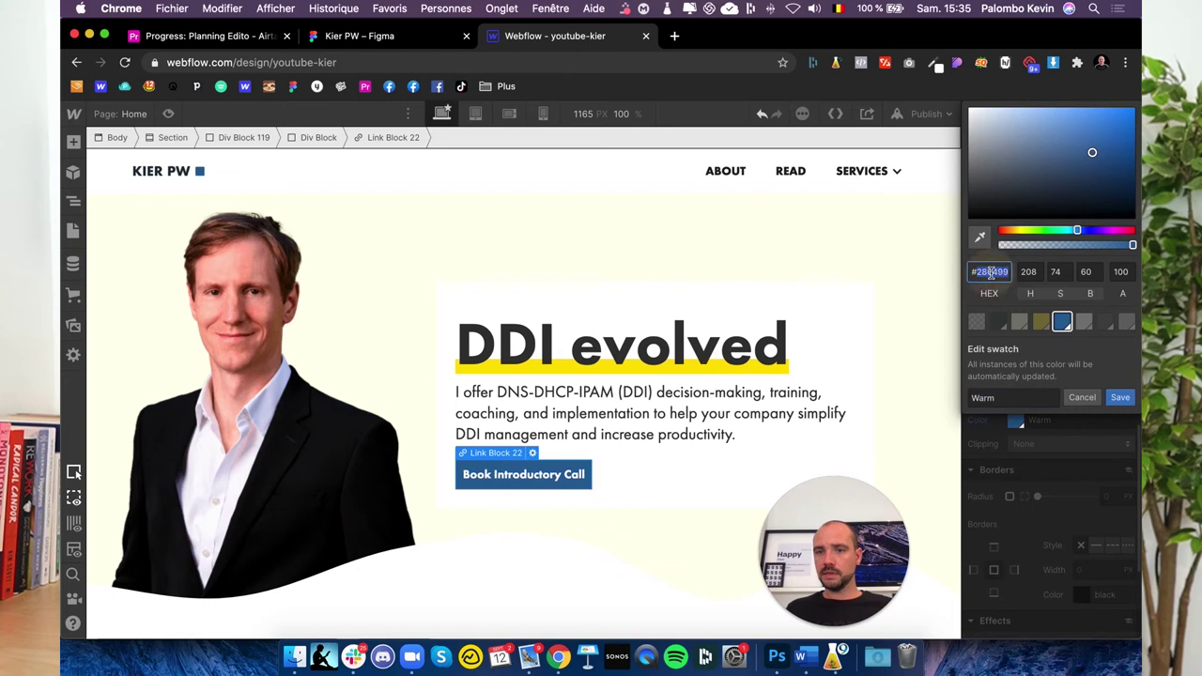
text(#2f51a7)
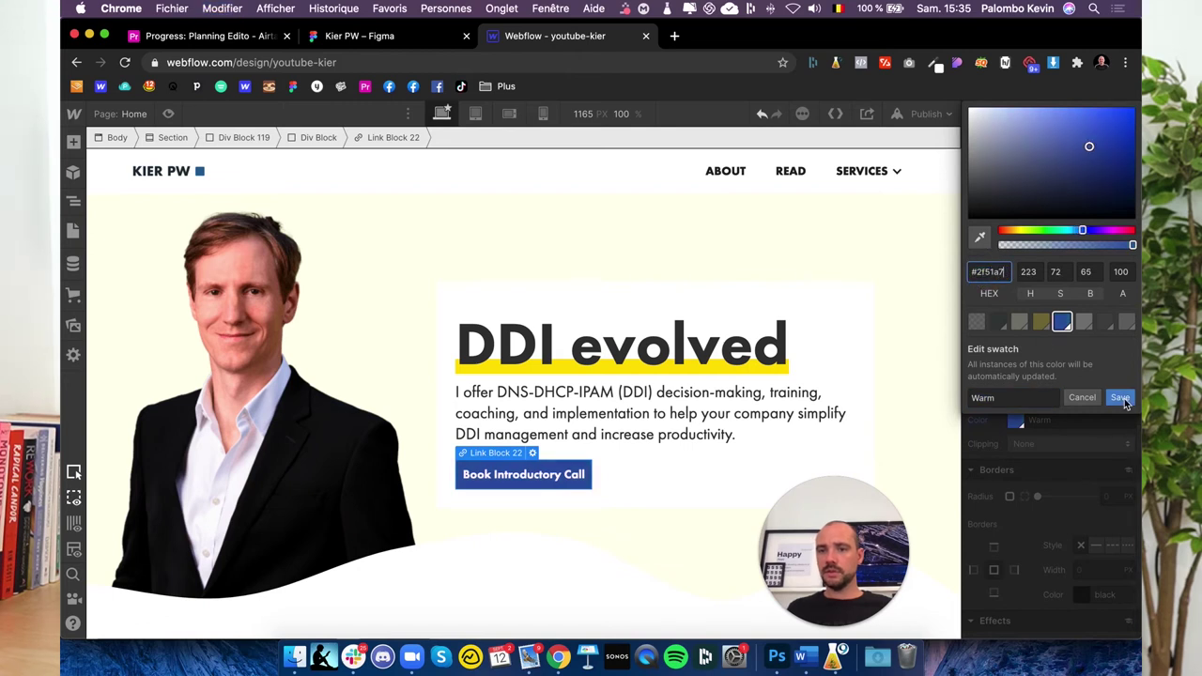
click(1121, 397)
click(685, 532)
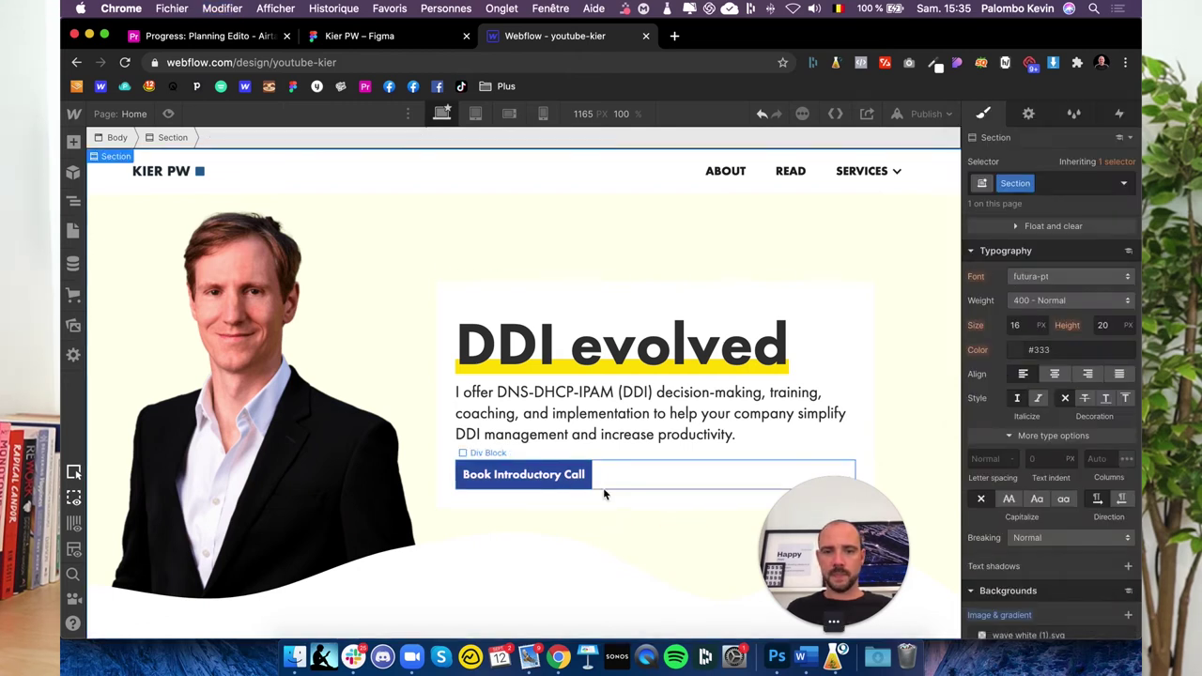
click(573, 474)
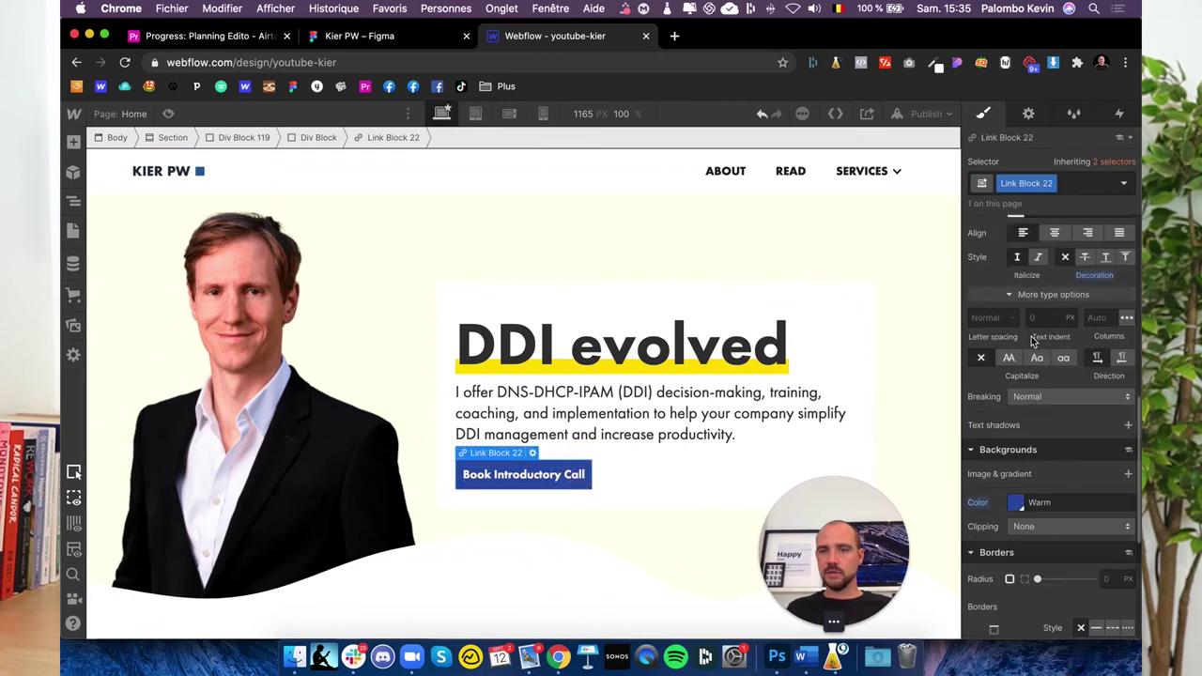
Pad the button 20 px top and bottom, 15 px left and right, then reopen Figma.
scroll(1032, 341, up, 5)
click(1051, 322)
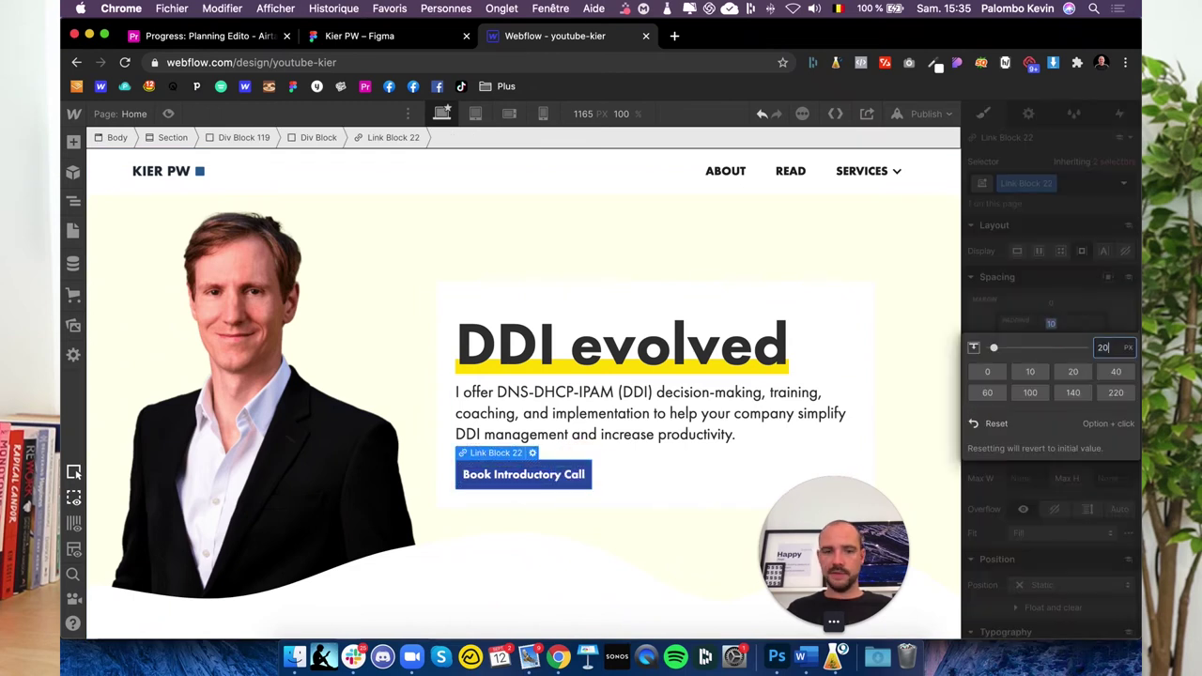
key(Return)
click(1052, 353)
text(20)
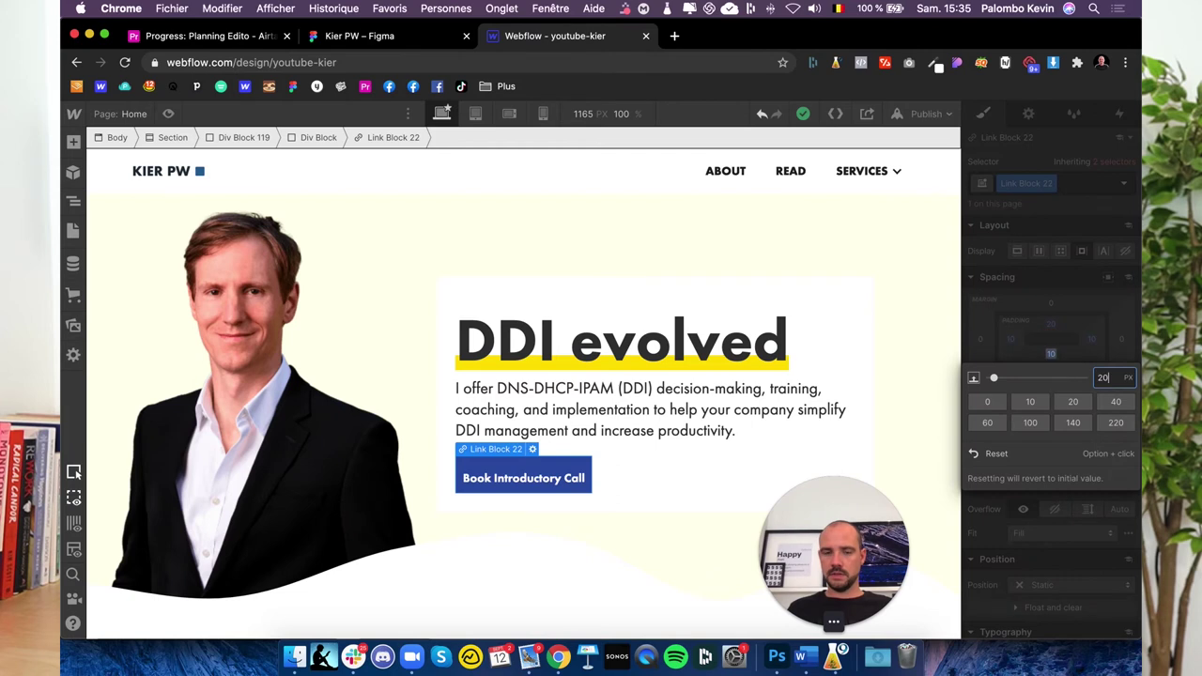
key(Return)
click(1091, 340)
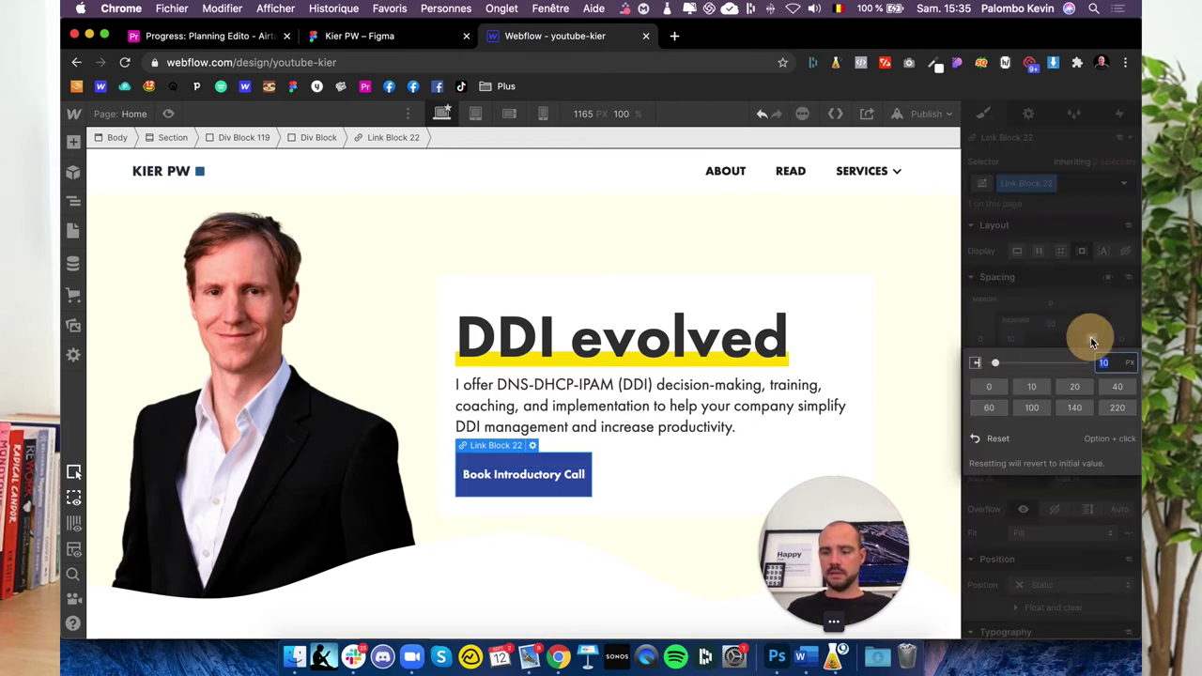
text(15)
key(Return)
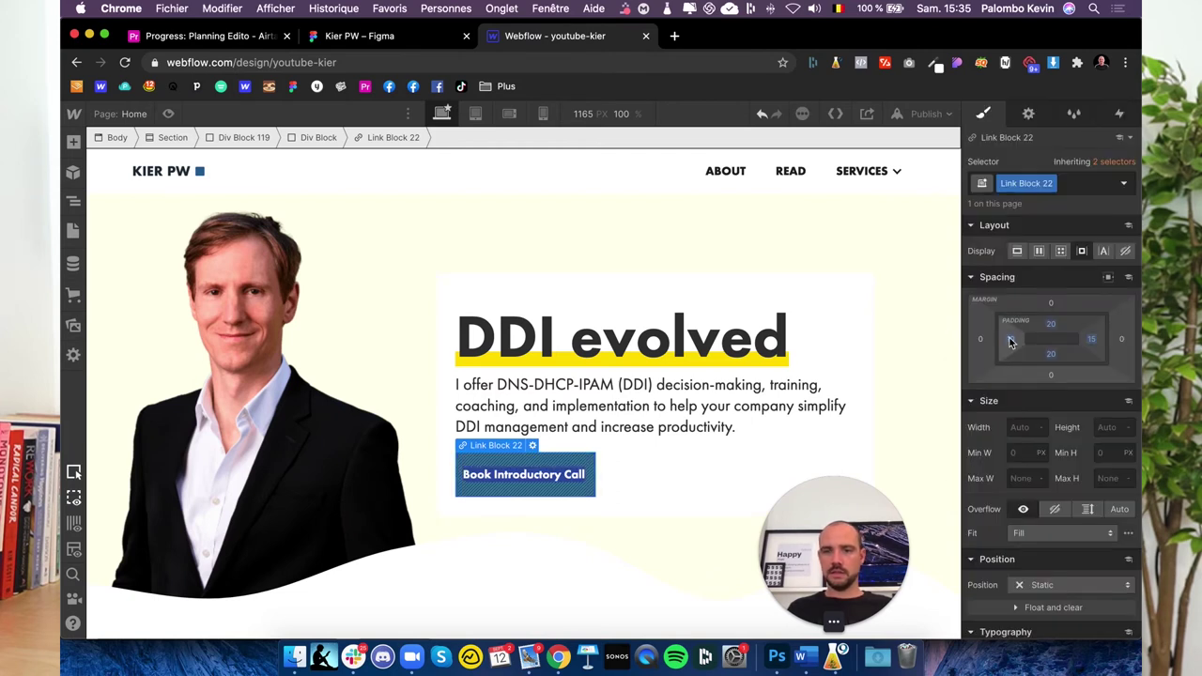
click(1011, 341)
text(15)
key(Return)
click(582, 536)
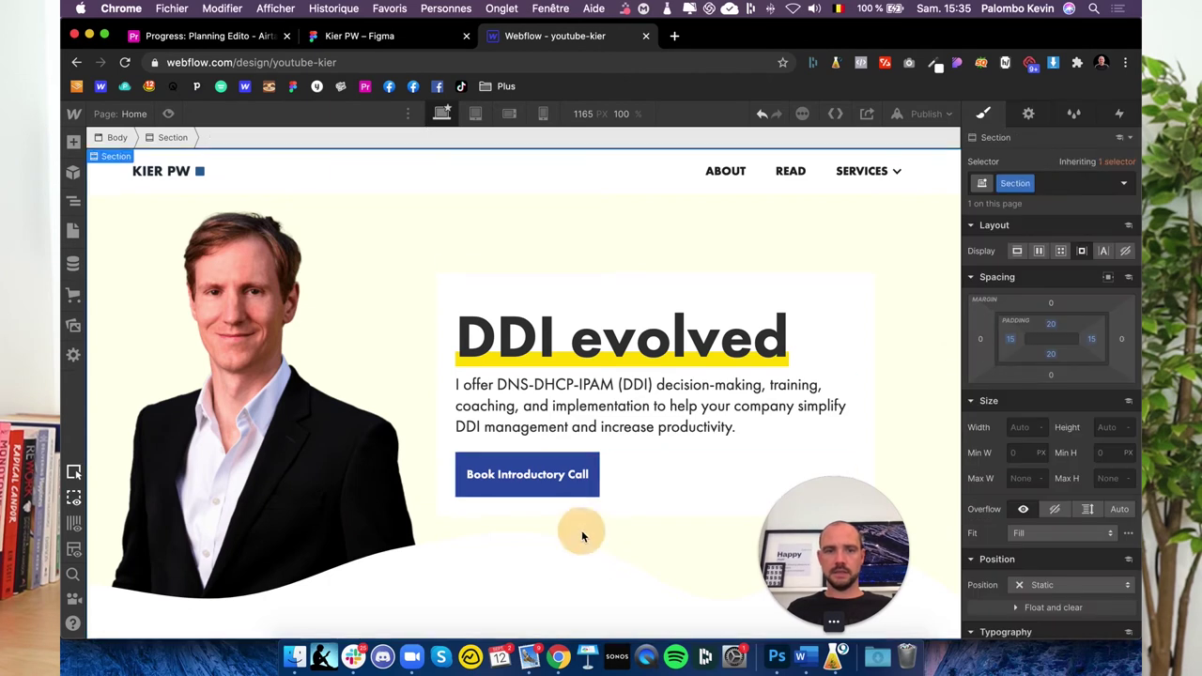
click(367, 36)
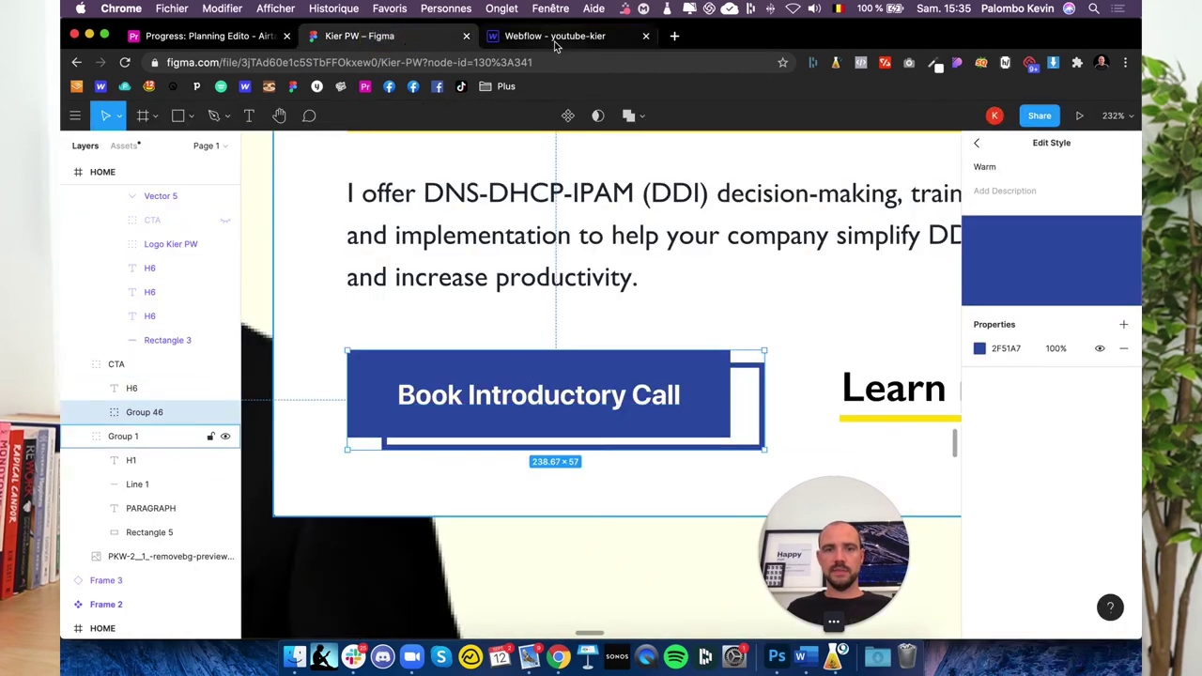
Add a new Link Block inside the div block containing the button.
click(554, 36)
click(589, 474)
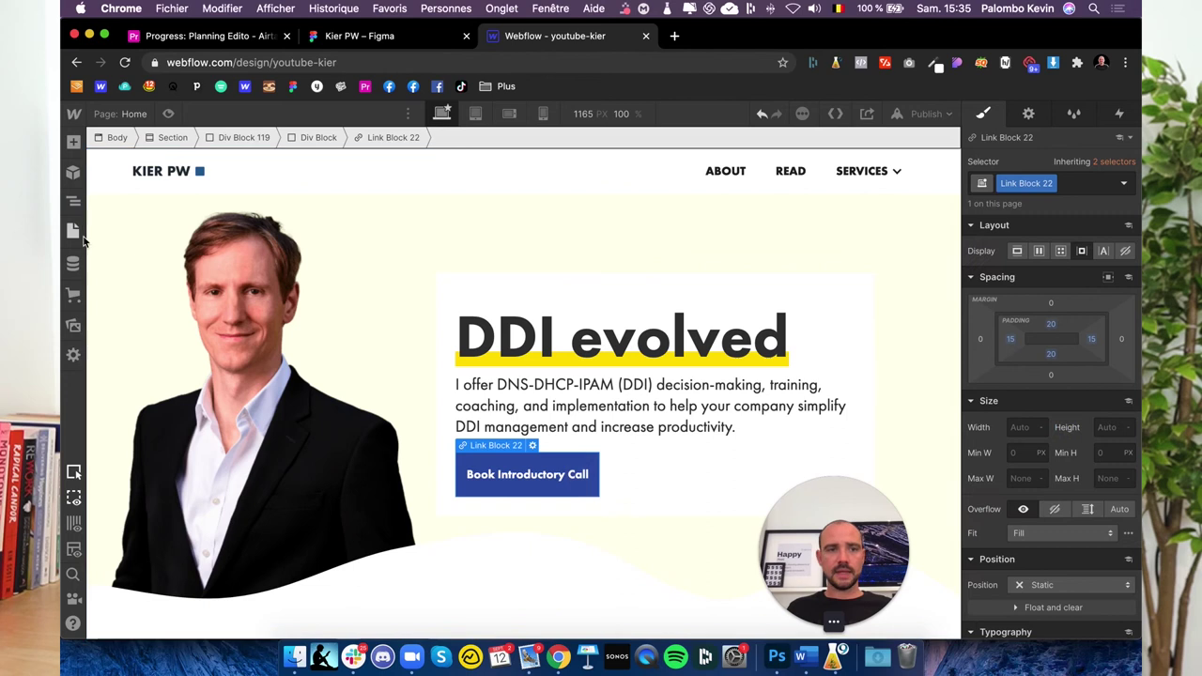
click(74, 201)
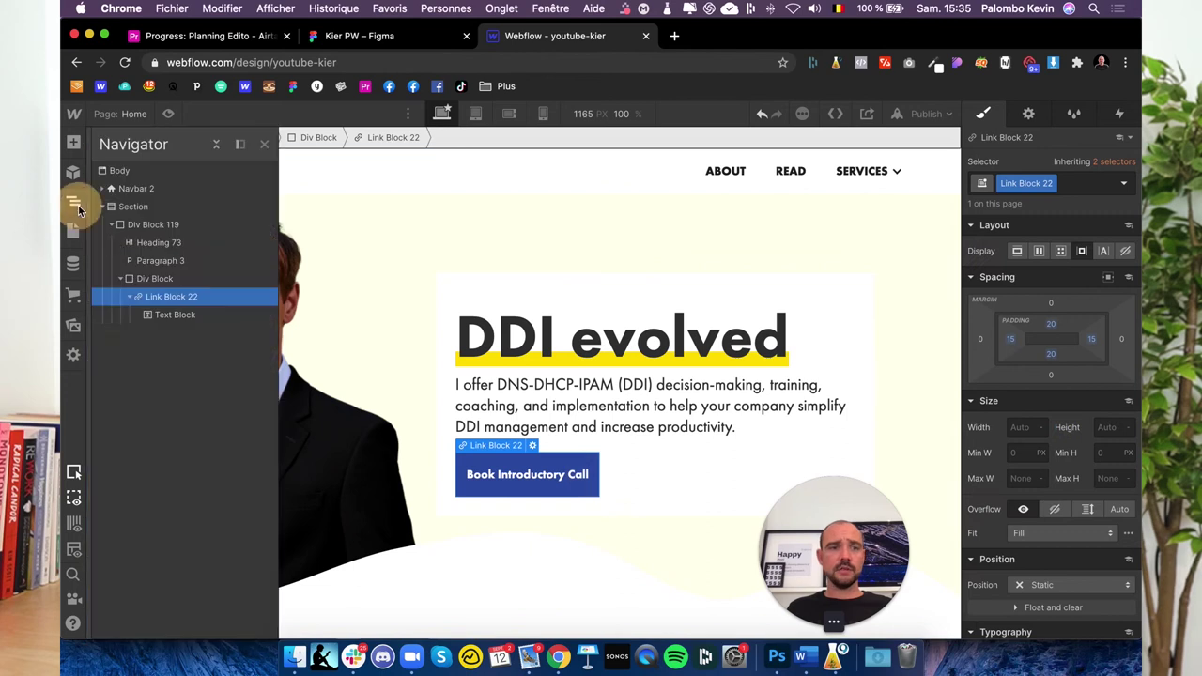
click(152, 281)
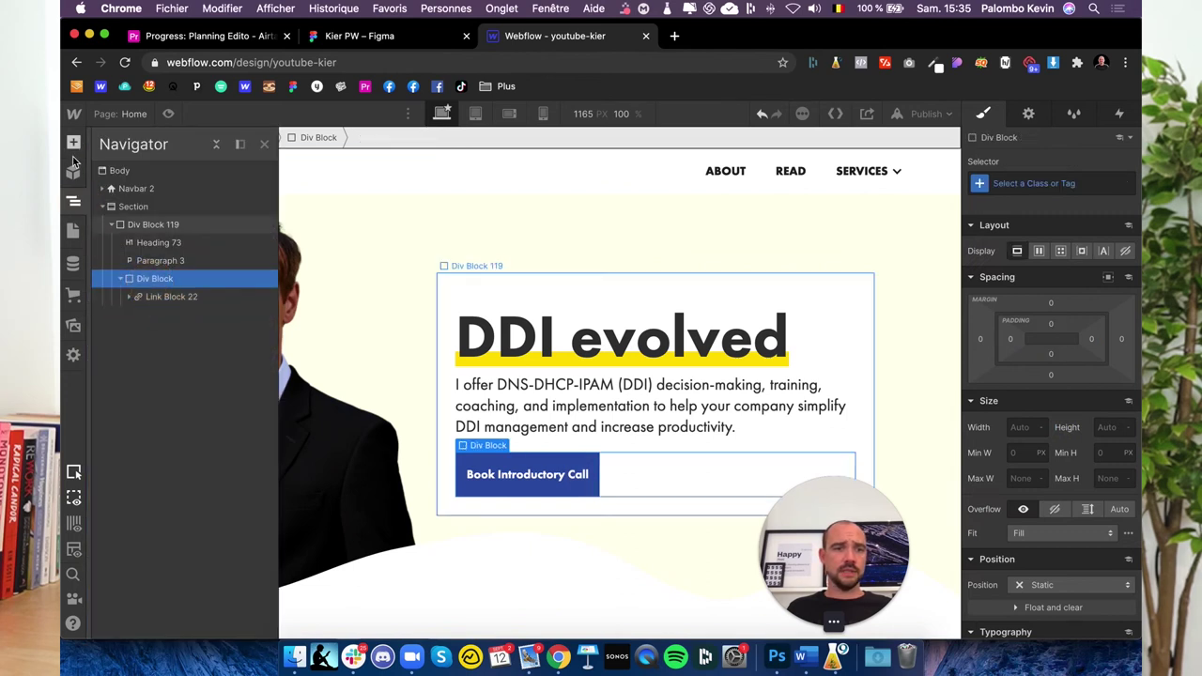
click(73, 144)
scroll(134, 454, down, 1)
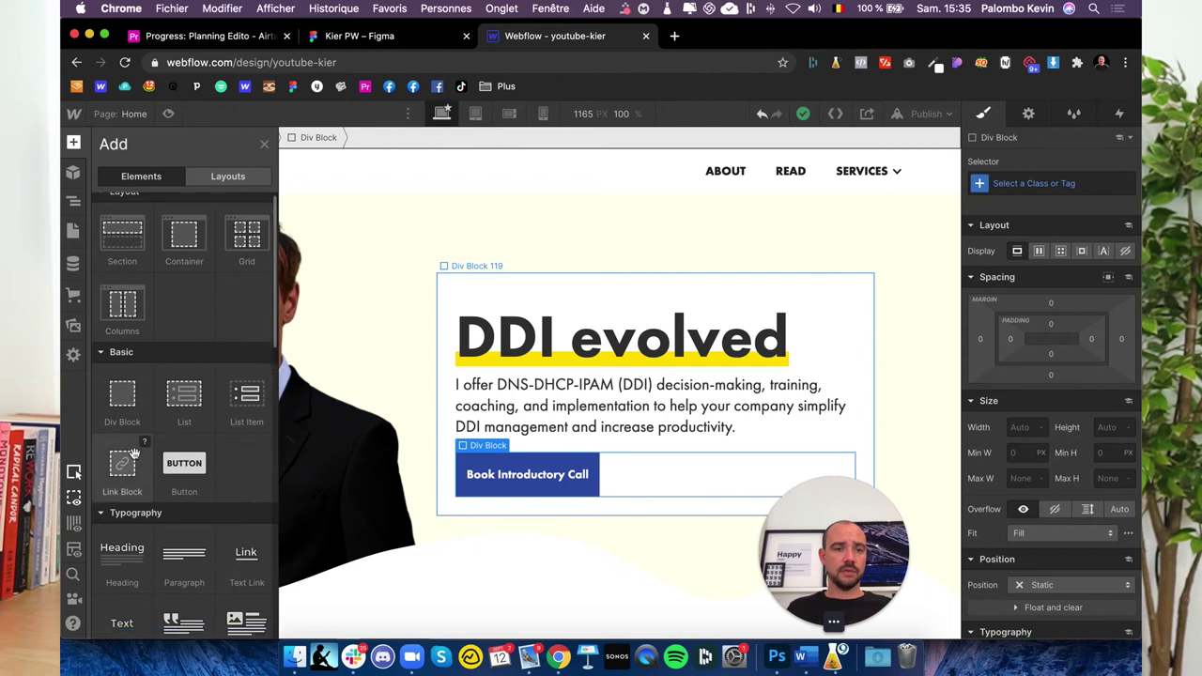
click(125, 467)
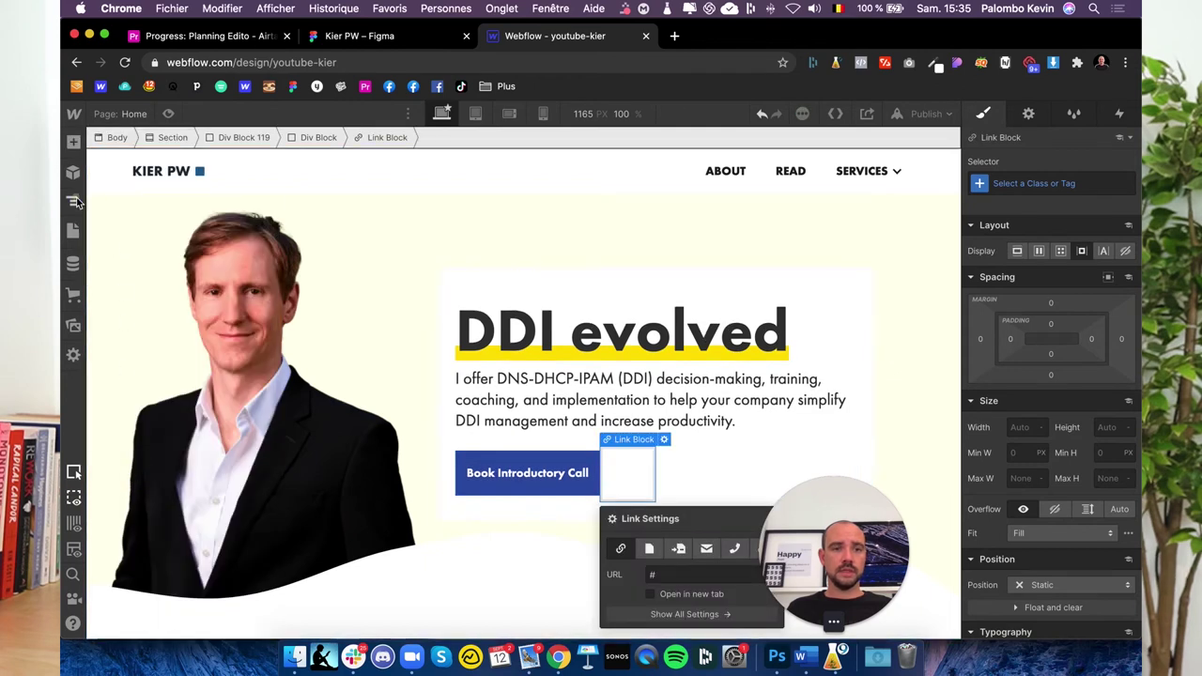
Add a relatively positioned Div Block 120 and move the button into it.
click(154, 279)
key(a)
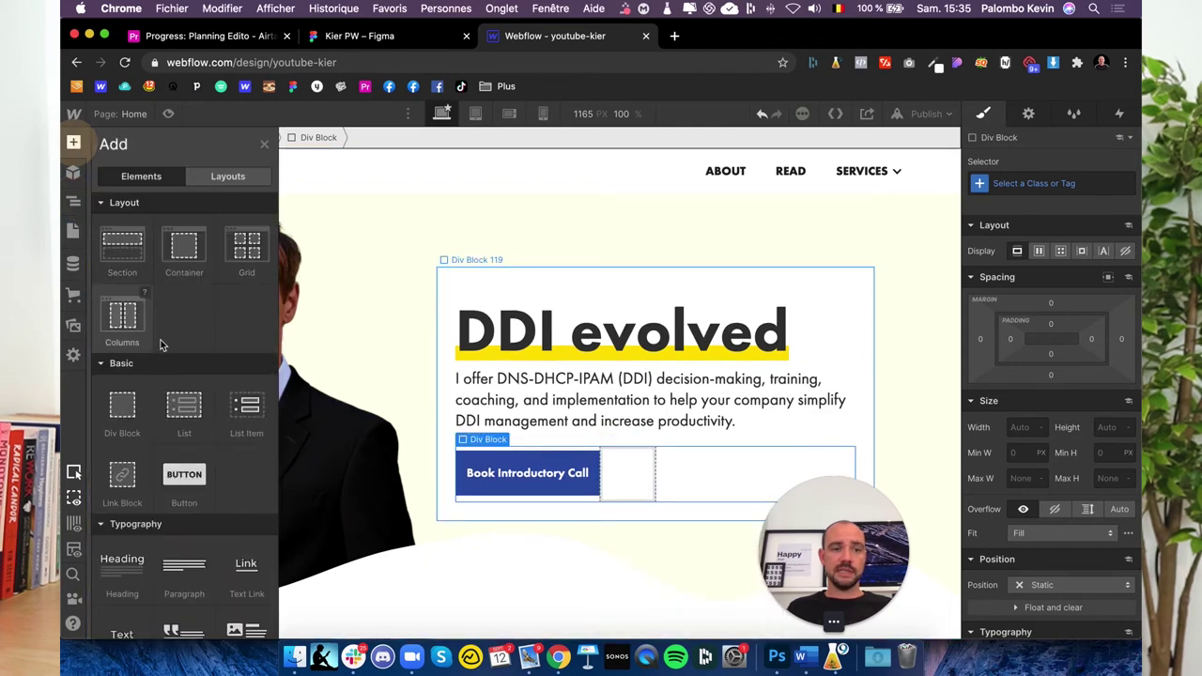
click(122, 403)
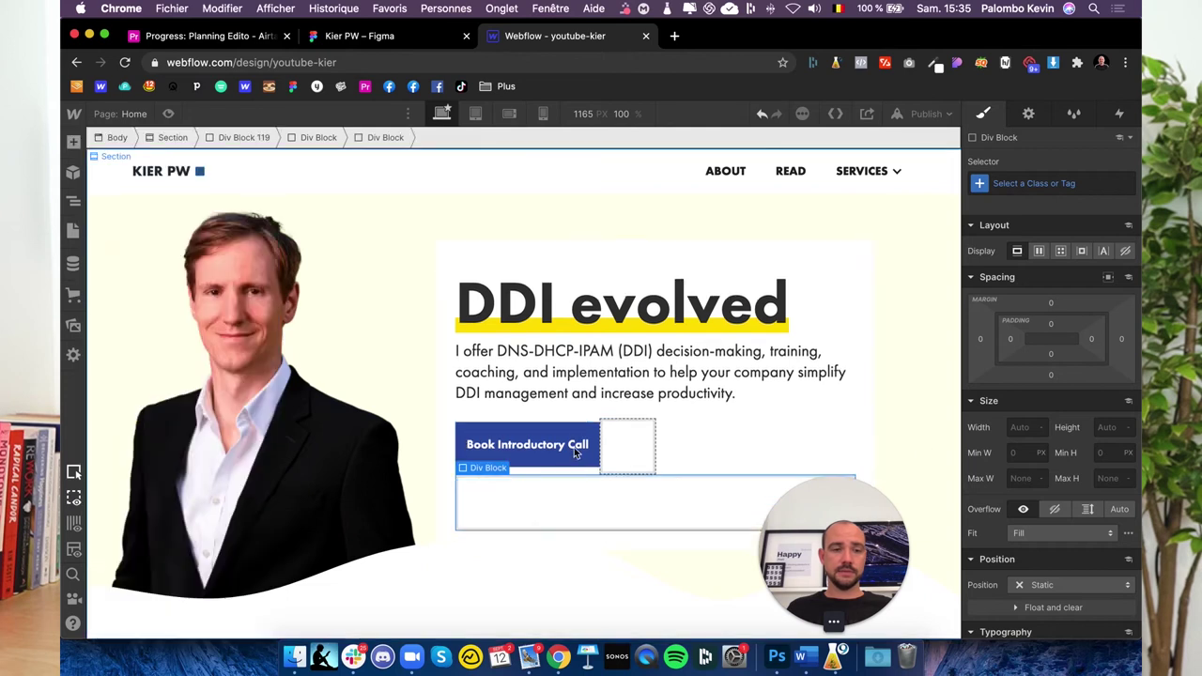
click(1040, 584)
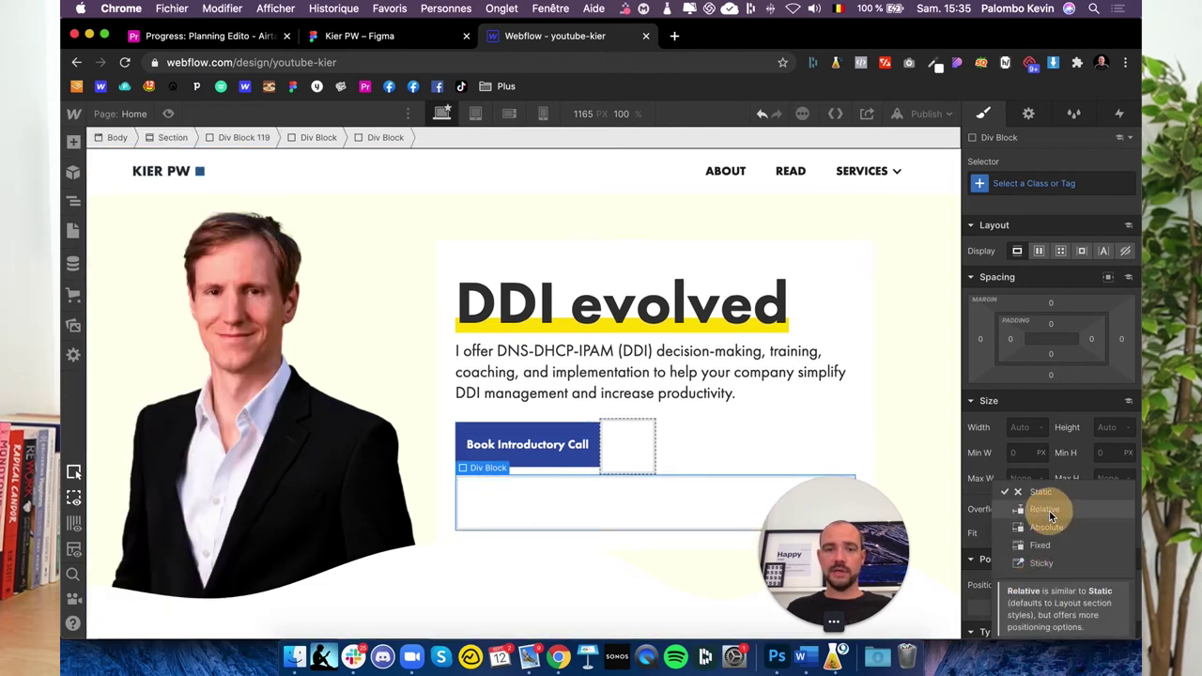
click(1047, 508)
click(72, 202)
drag(160, 314, 161, 340)
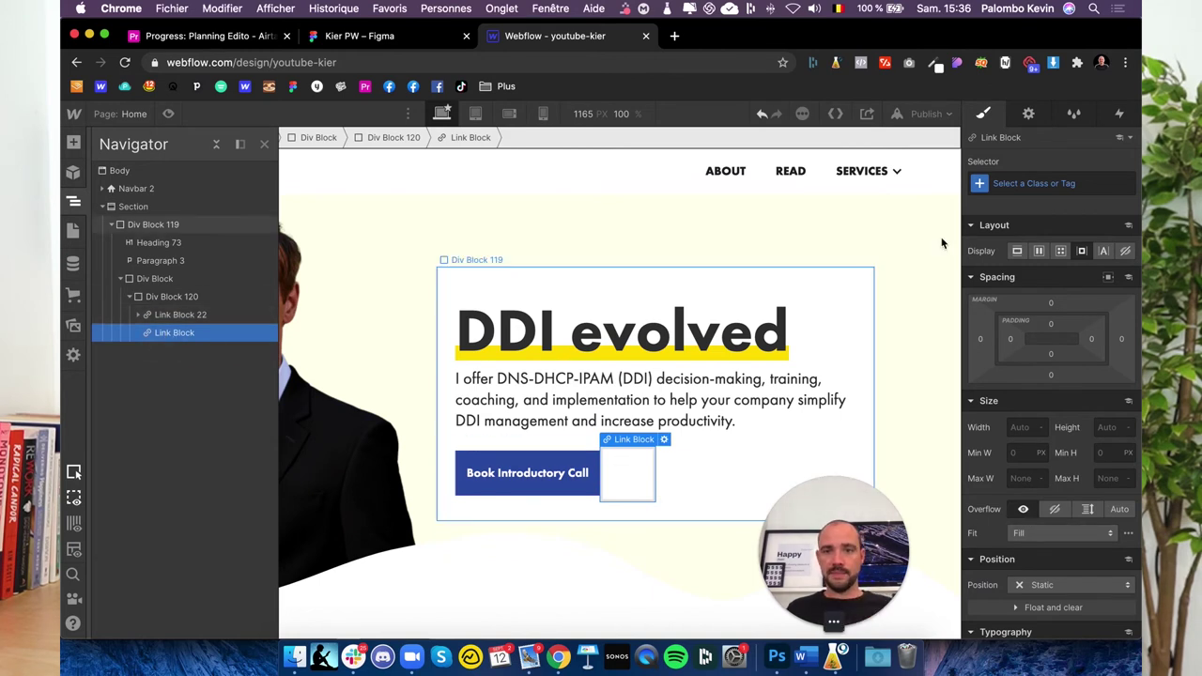
Apply the Link Block 22 class to the empty link block, then duplicate the class.
click(1013, 182)
text(link)
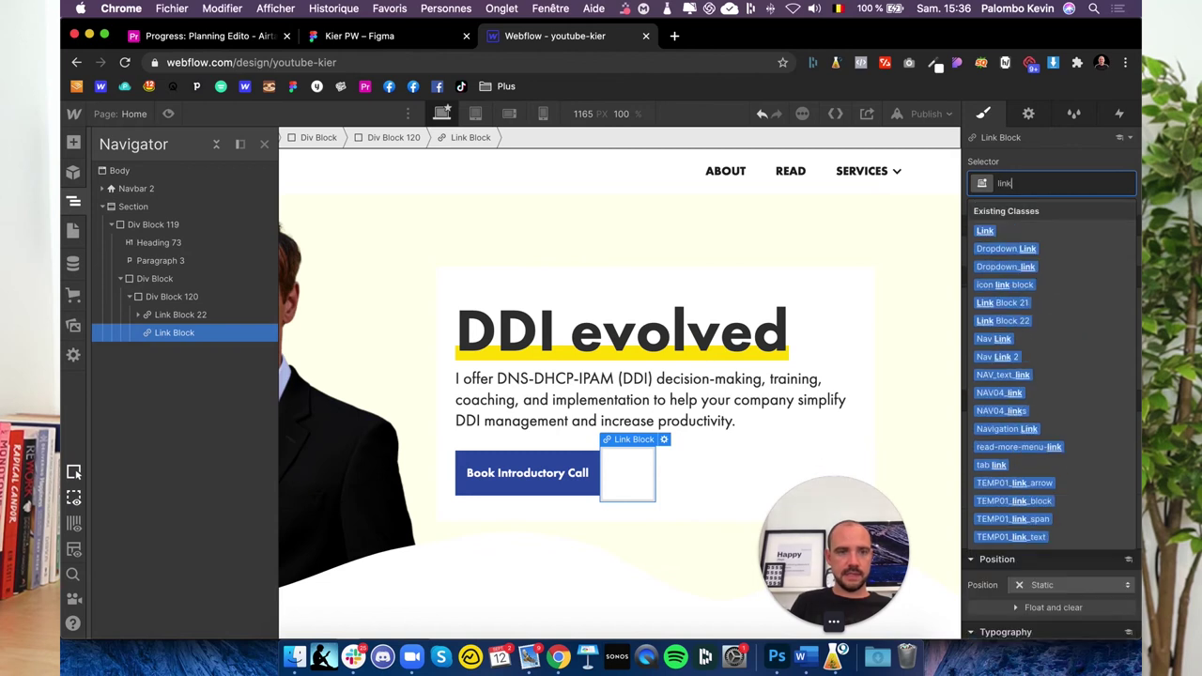
text( block2)
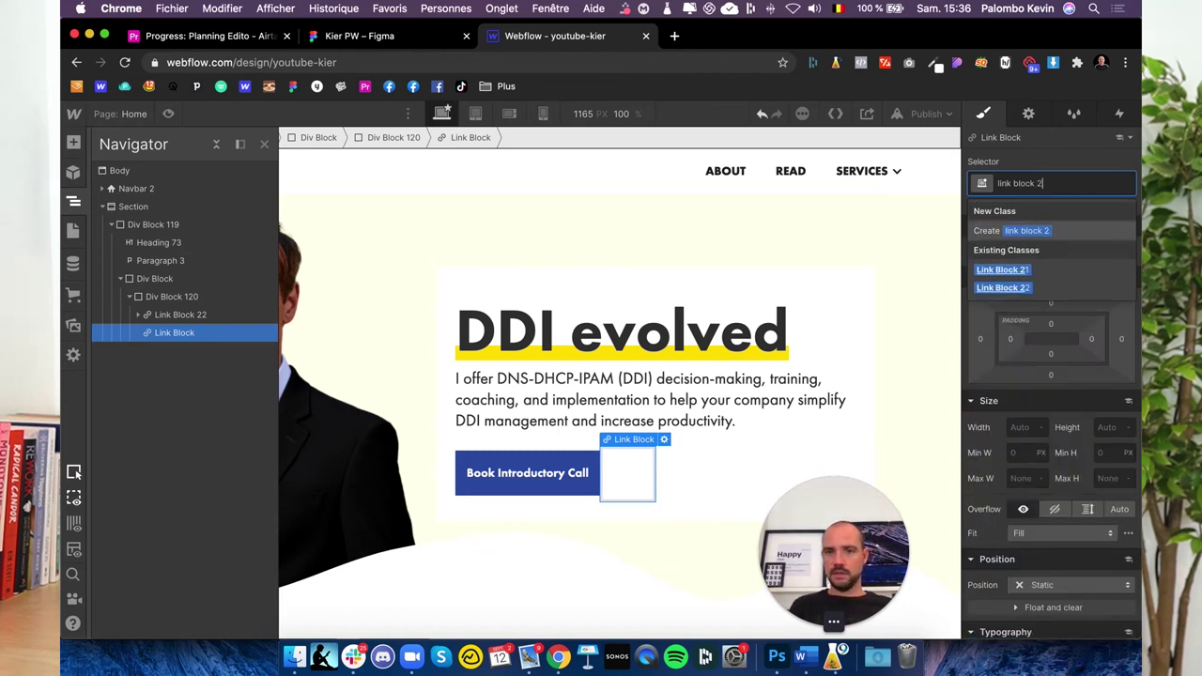
text(2)
click(1014, 231)
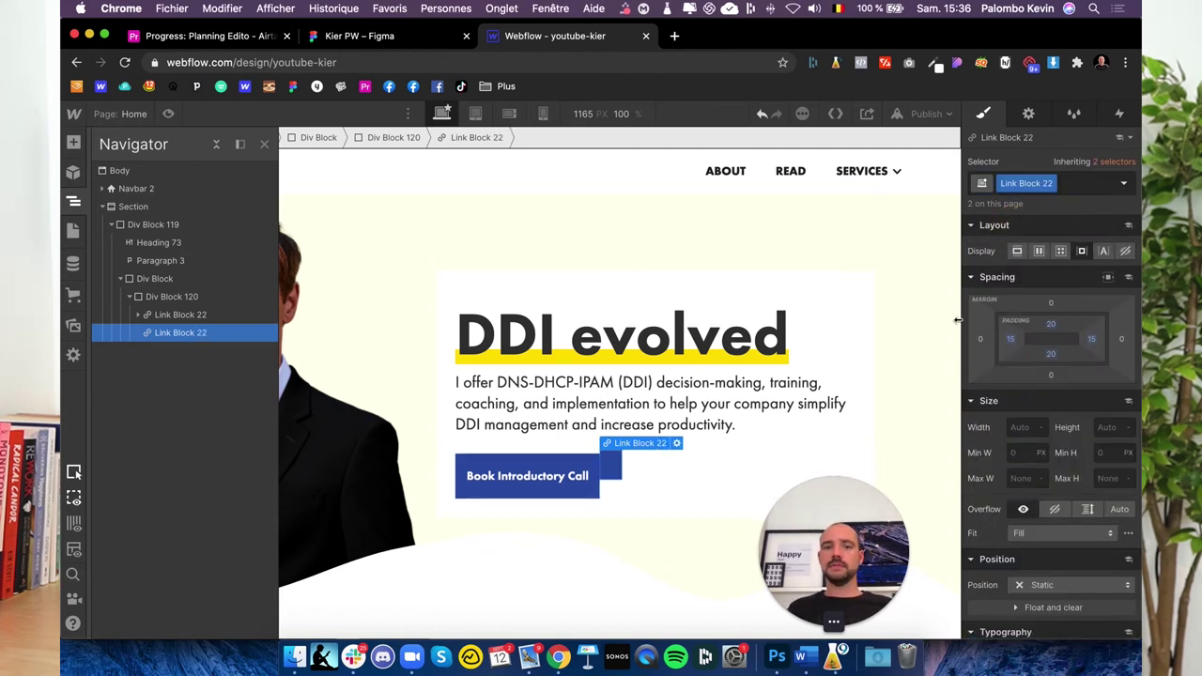
scroll(1022, 444, down, 5)
scroll(1051, 282, down, 1)
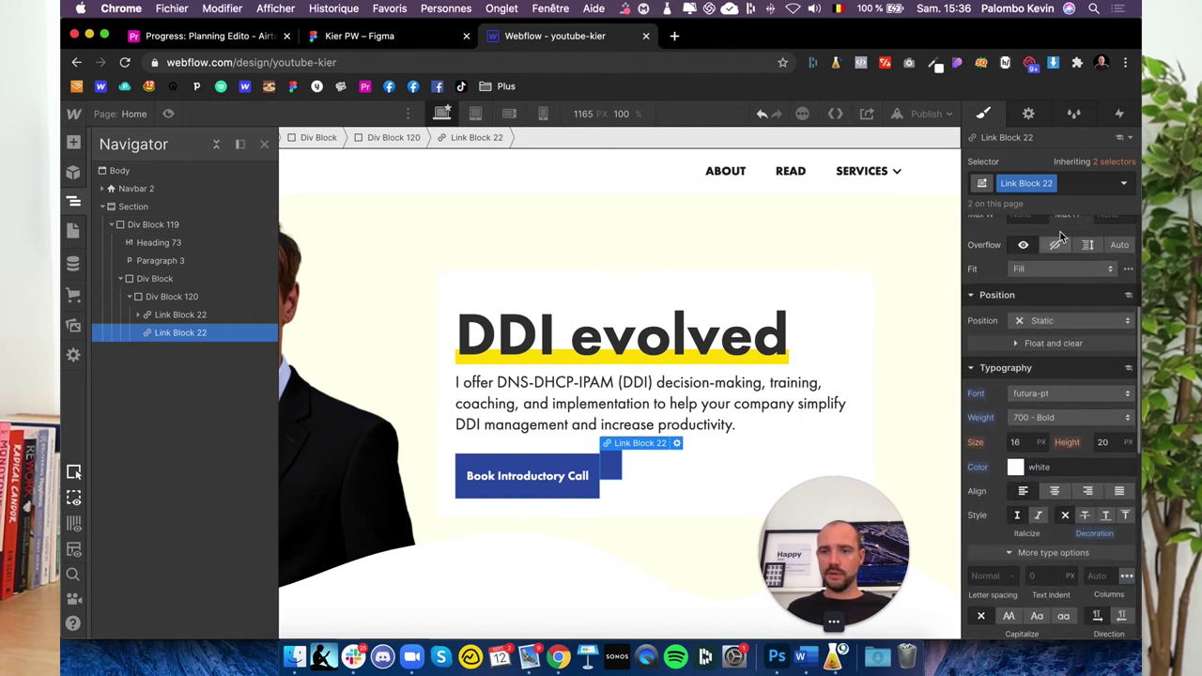
scroll(1059, 236, up, 1)
click(1050, 183)
click(1036, 221)
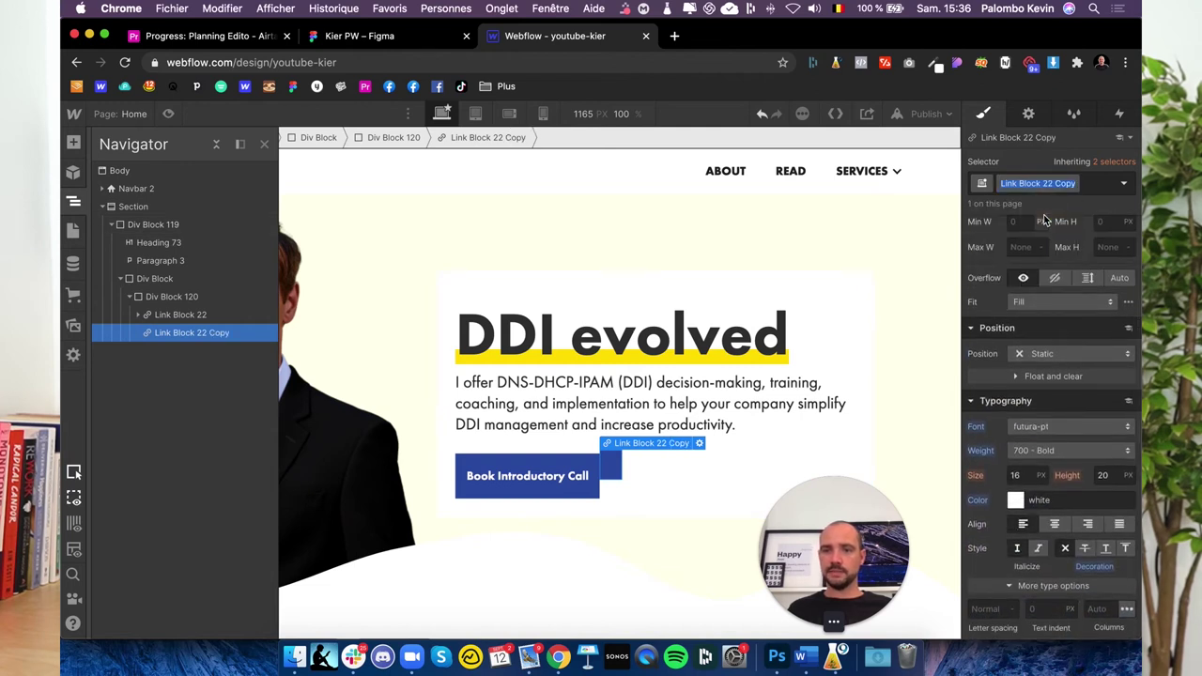
Set the block's background color to white, checking the Figma design for reference.
scroll(1041, 514, down, 1)
scroll(1041, 514, down, 3)
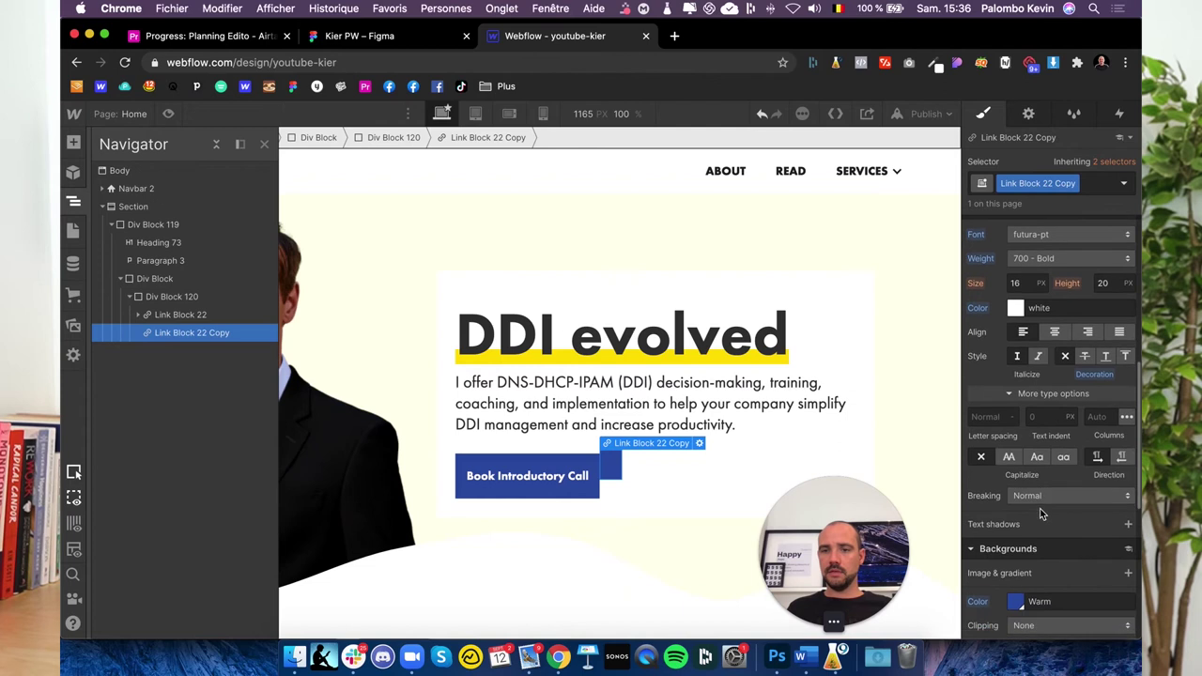
click(976, 603)
click(1015, 605)
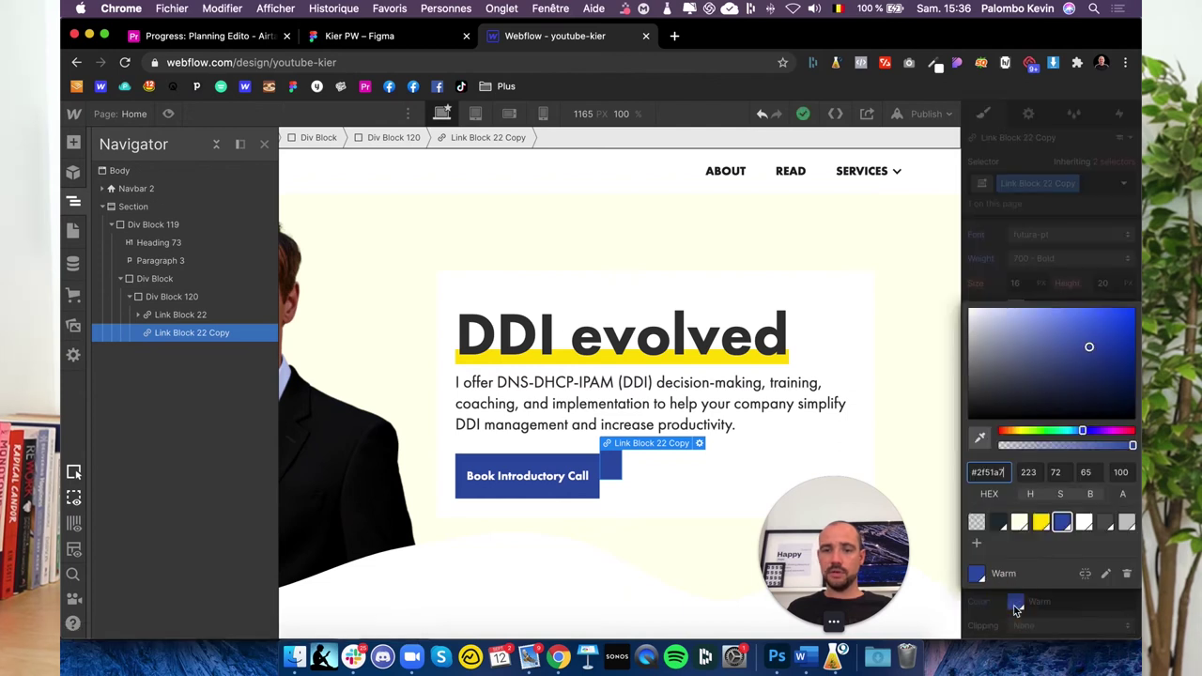
click(404, 36)
click(563, 35)
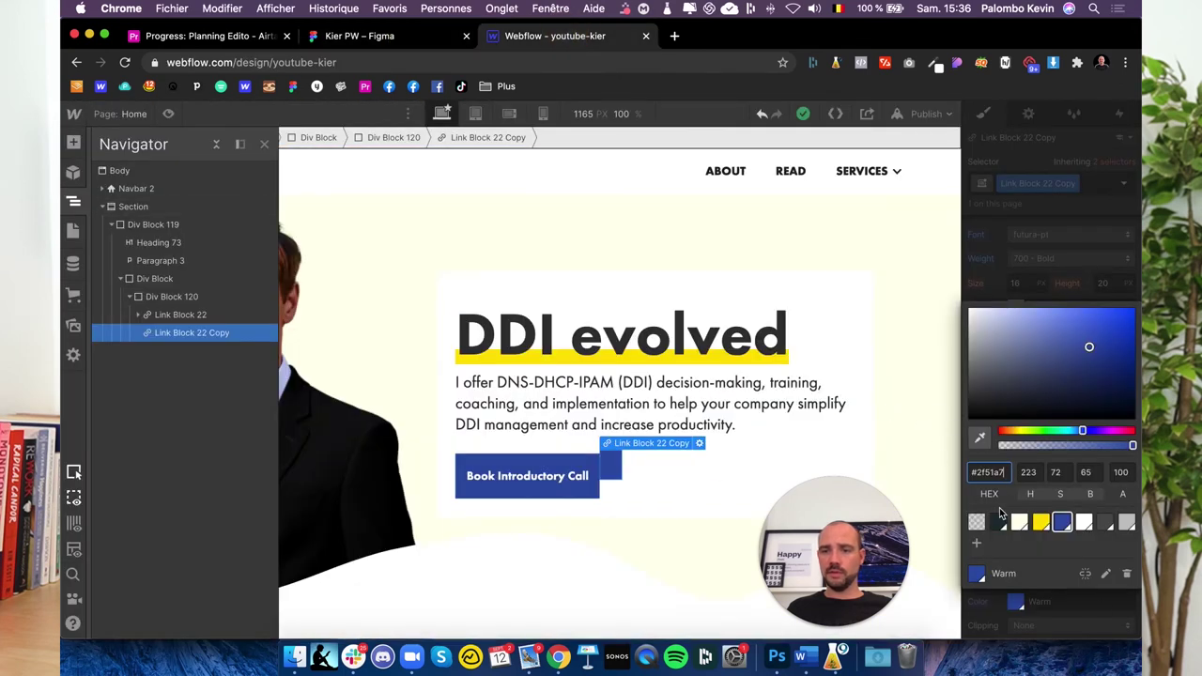
click(1019, 522)
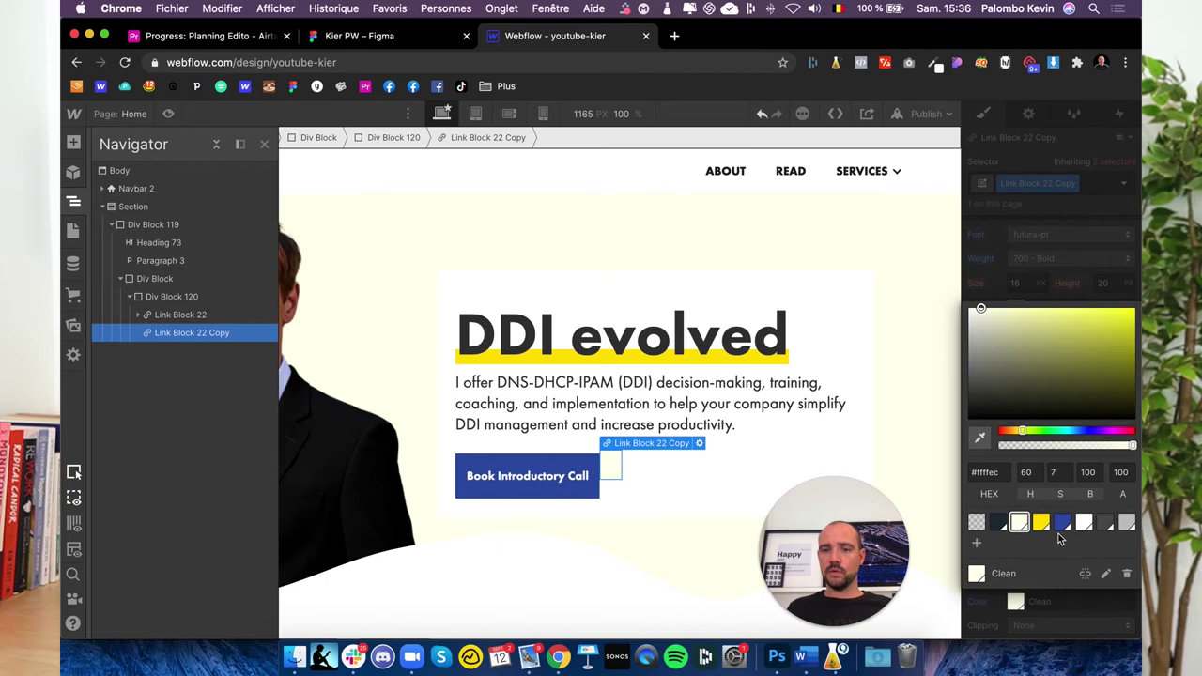
click(1083, 523)
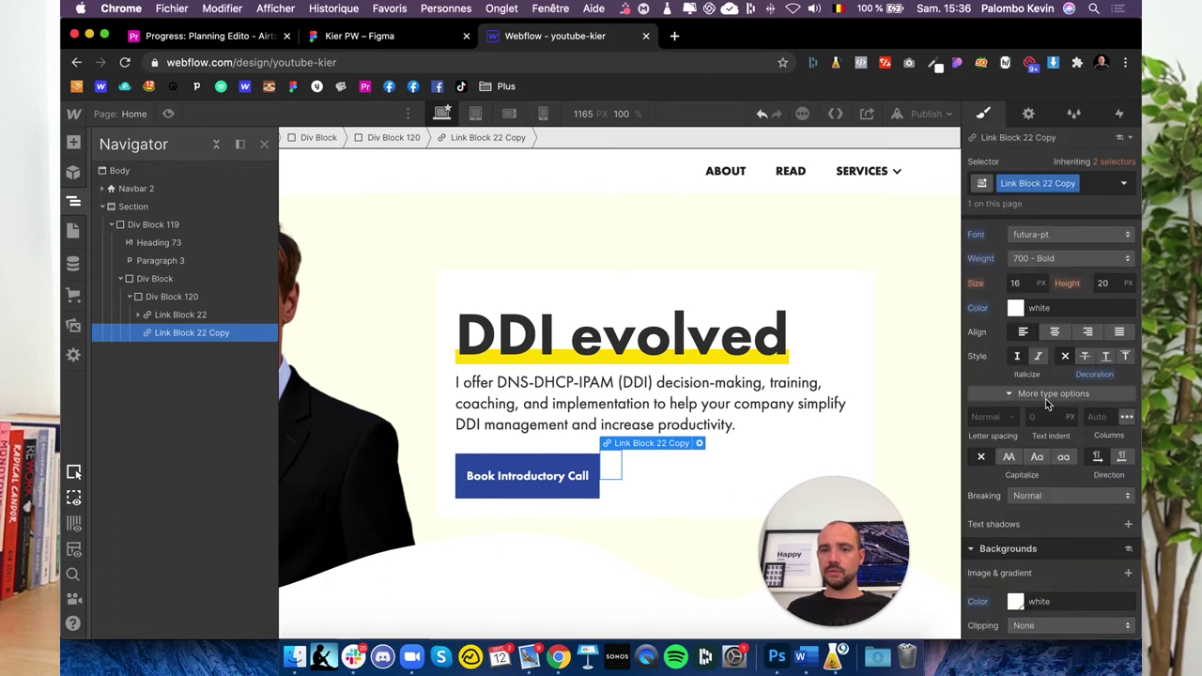
Give the block a solid 5 px border in the blue Warm color.
scroll(1055, 526, down, 1)
scroll(1059, 564, down, 4)
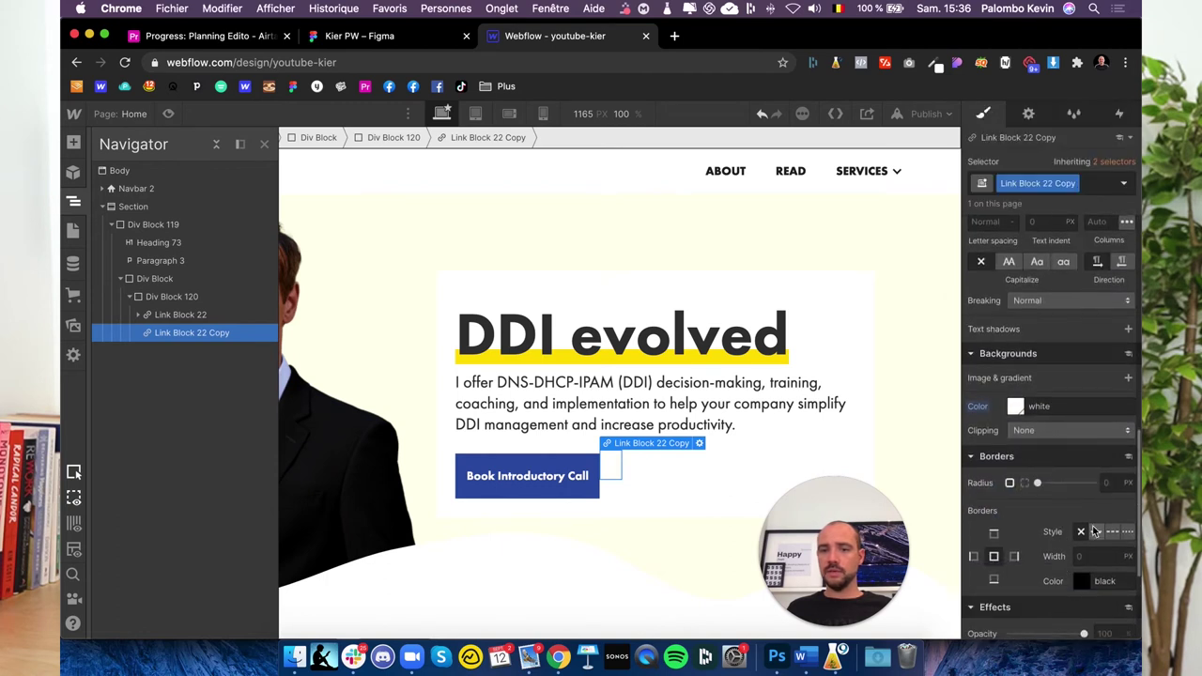
click(1096, 532)
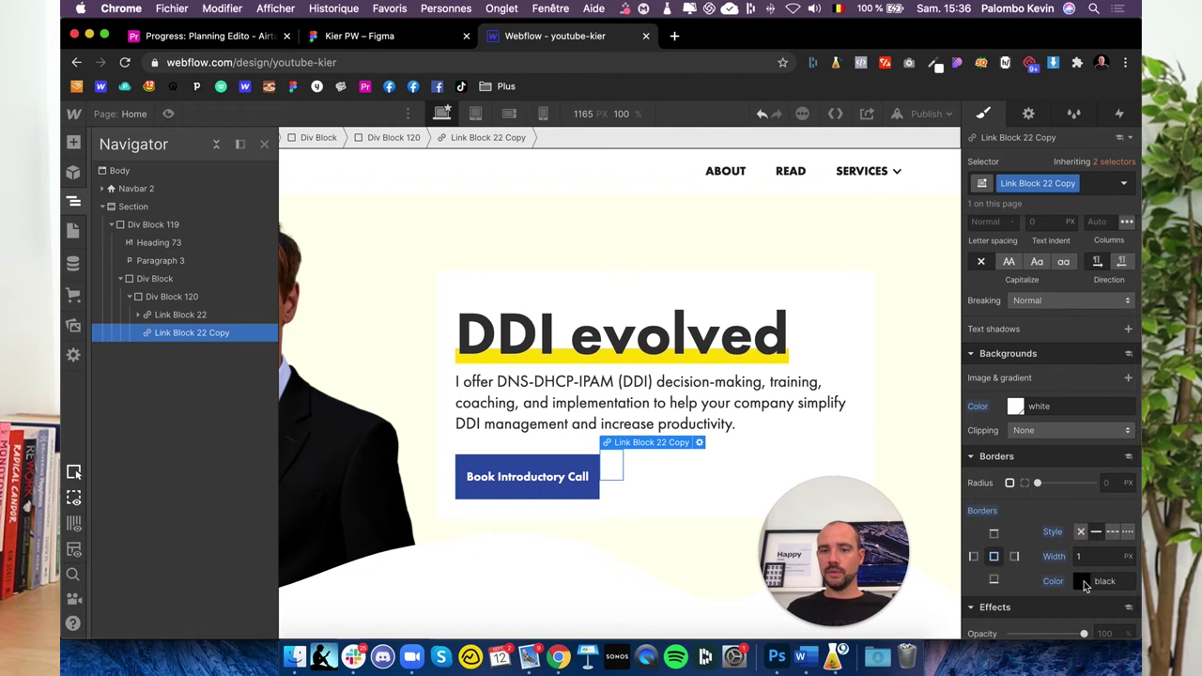
click(1083, 582)
click(1062, 534)
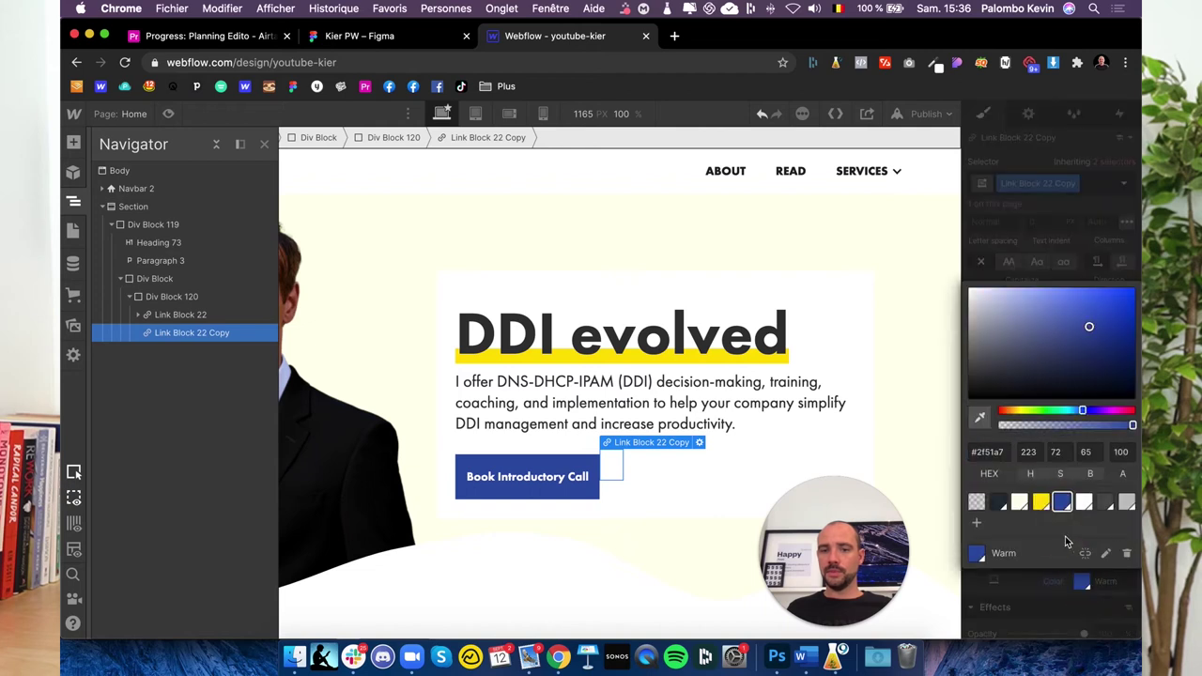
click(1087, 601)
double_click(1083, 556)
text(5)
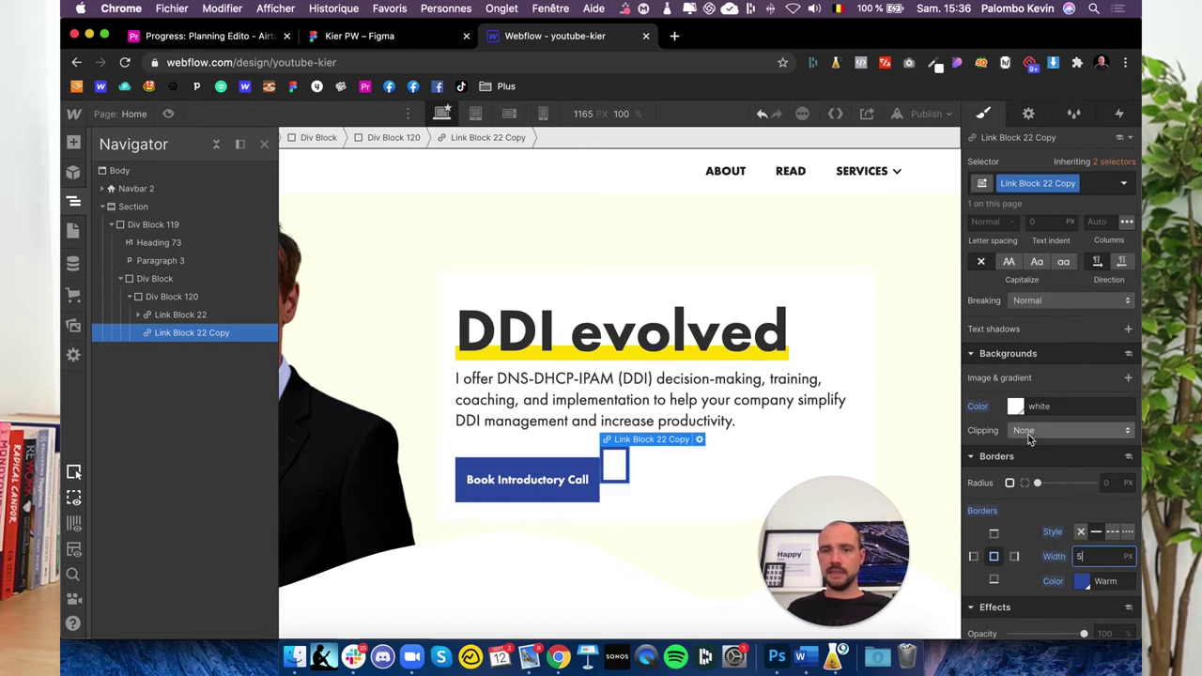
scroll(1052, 432, up, 5)
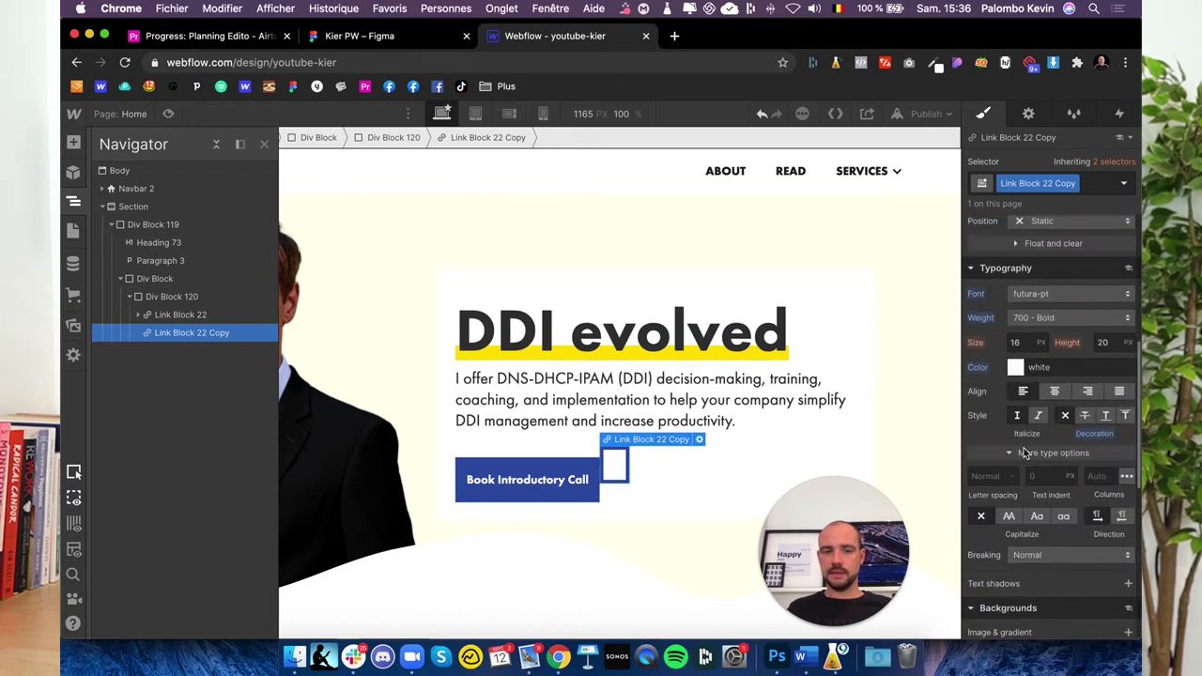
Select the Book Introductory Call button in the Navigator and edit its Size width field.
click(188, 315)
scroll(1097, 498, up, 3)
scroll(1097, 495, up, 2)
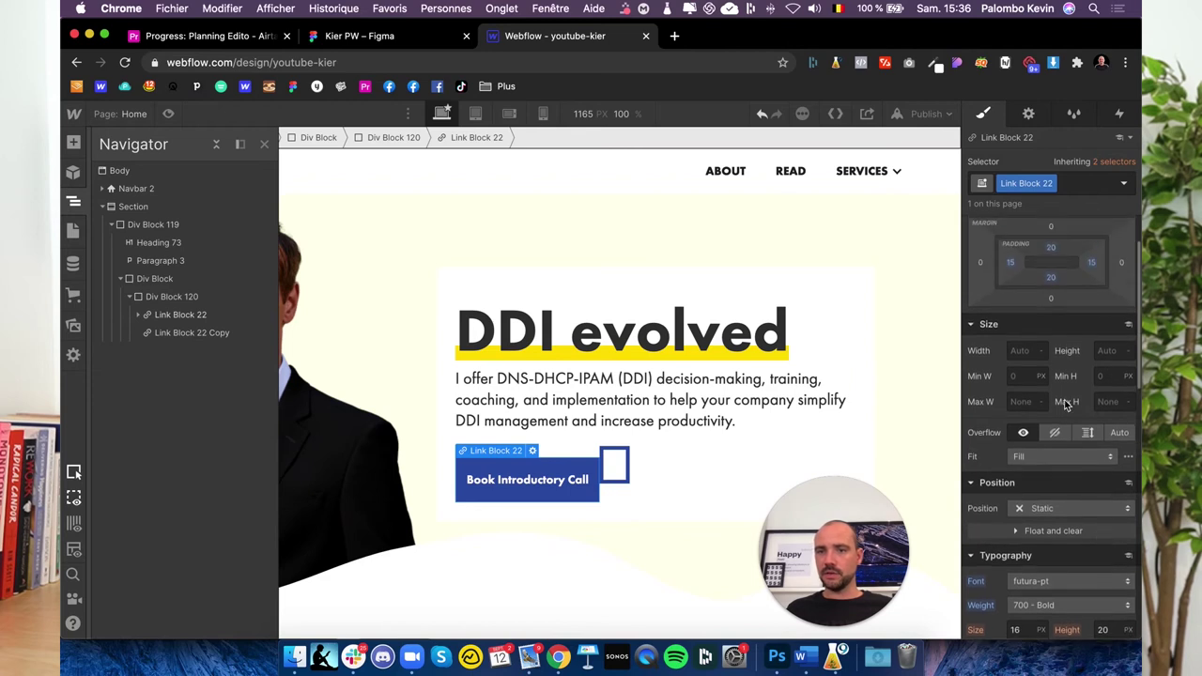
click(1022, 351)
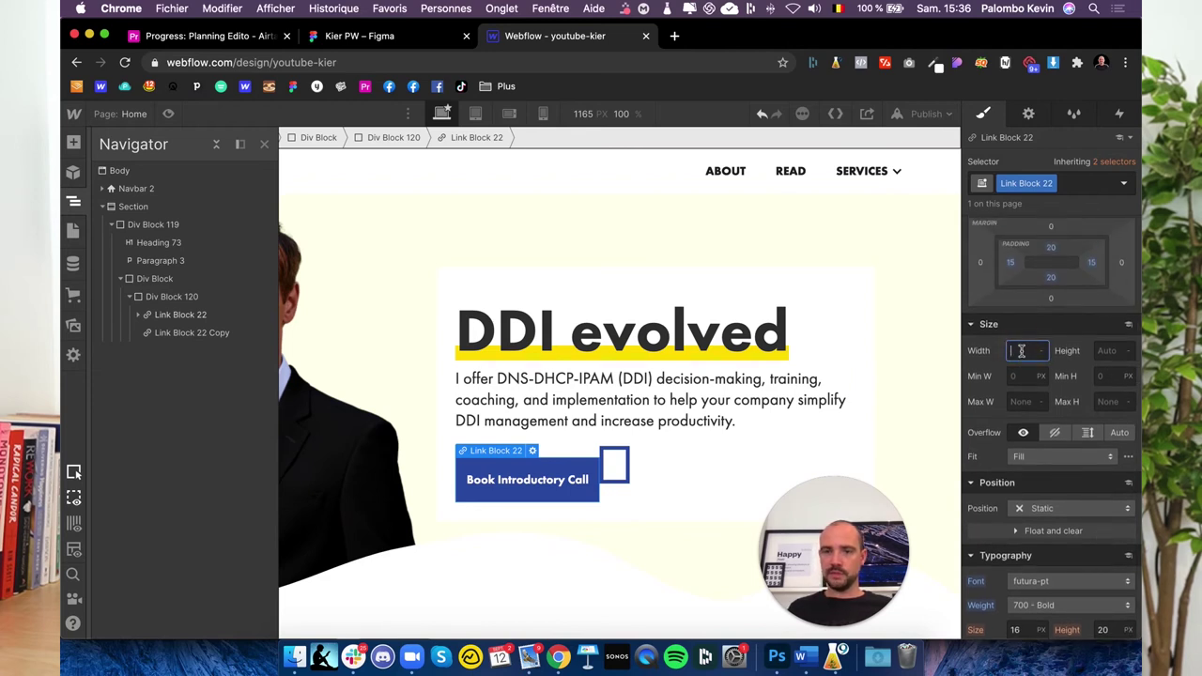
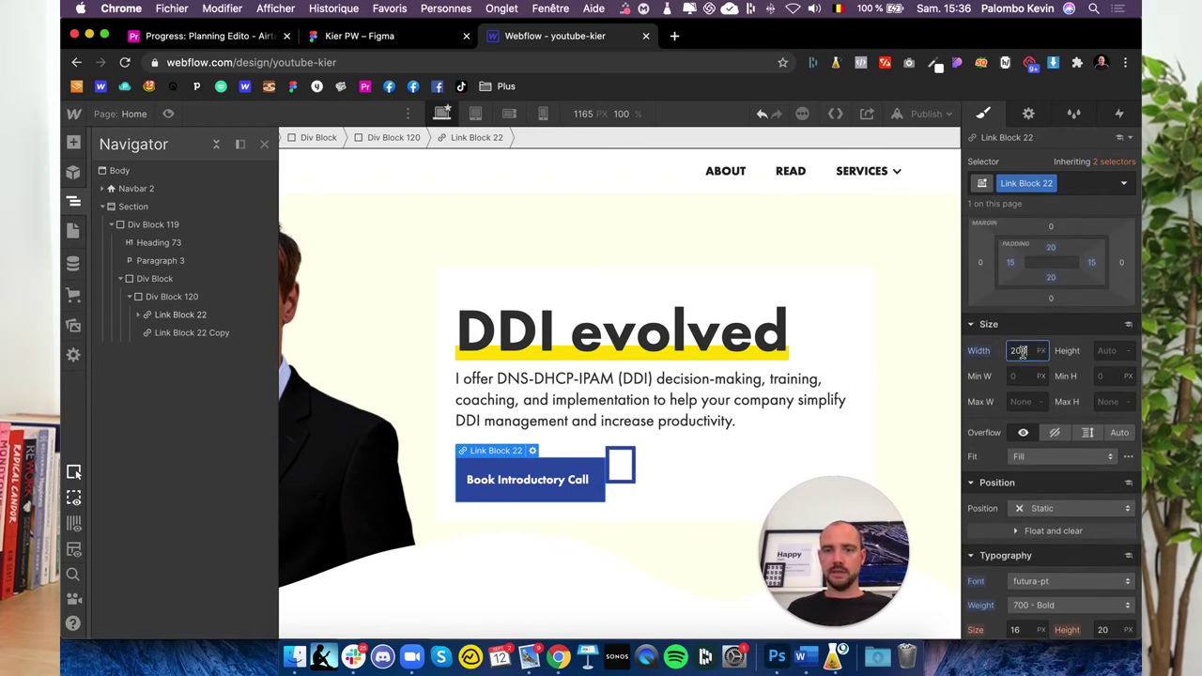
Set the Book Introductory Call button's height to 100%.
click(1118, 350)
text(40)
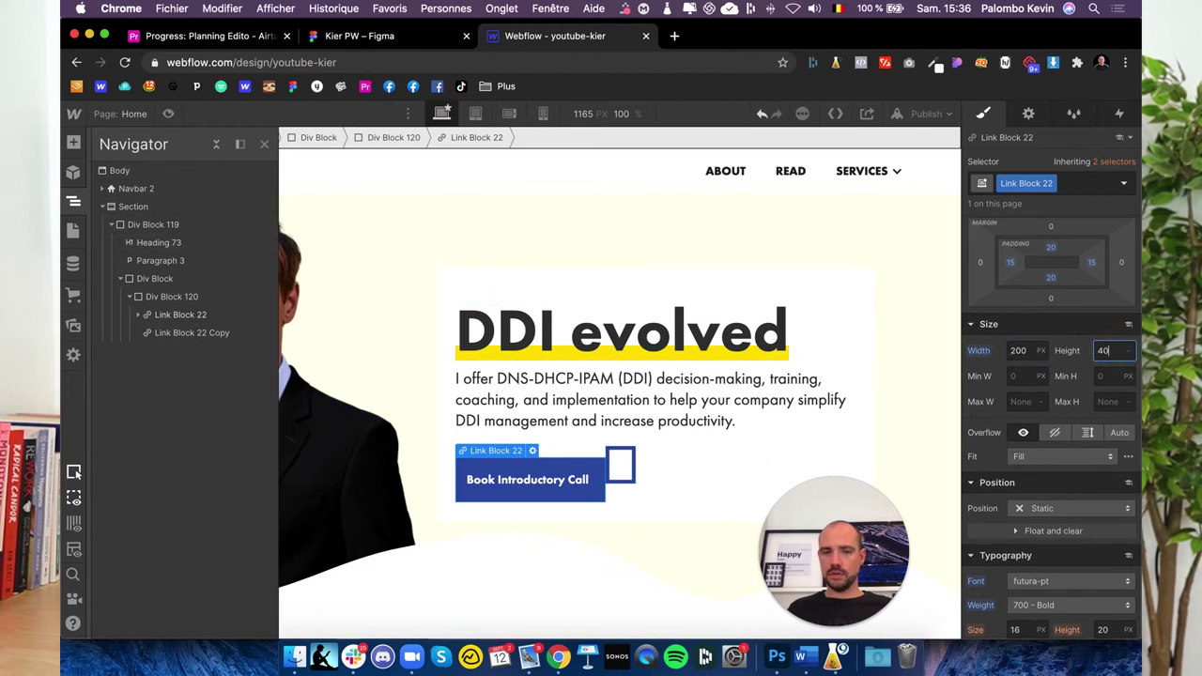
key(Return)
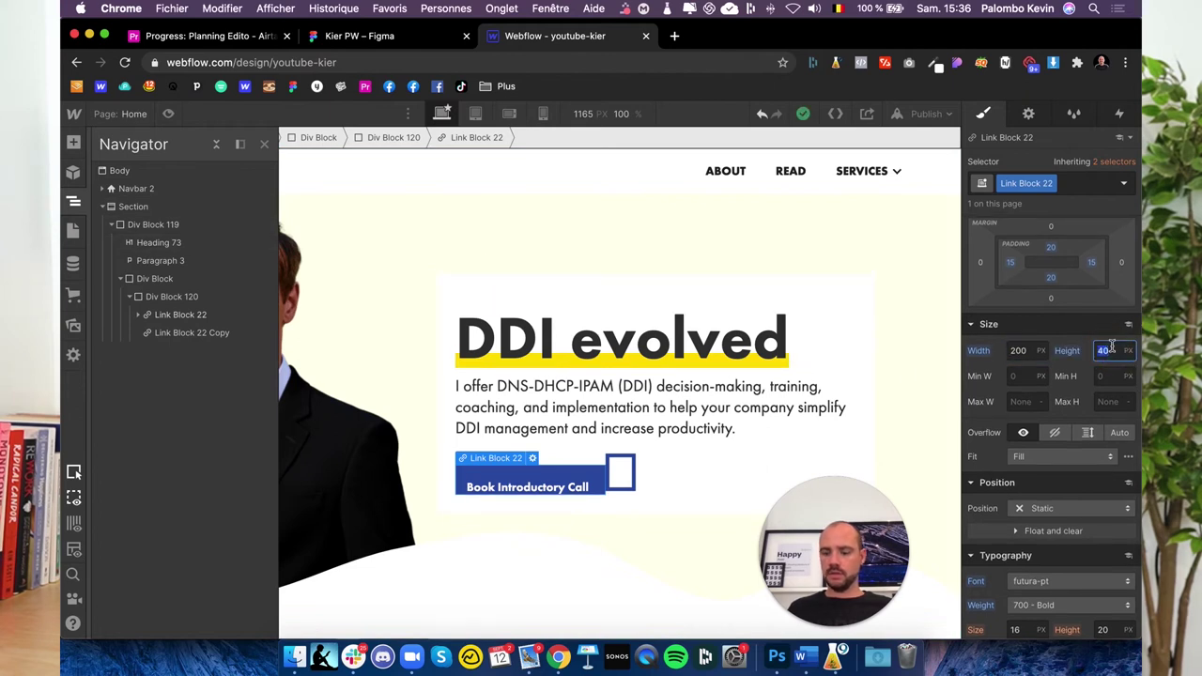
key(shift+Up)
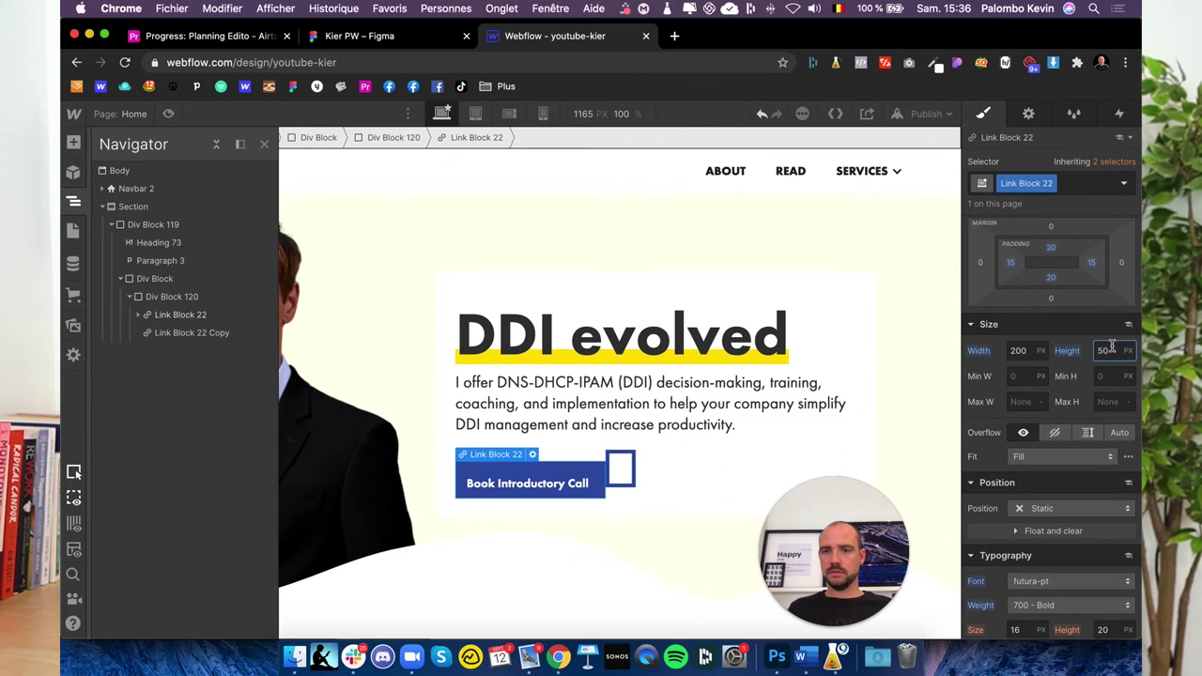
double_click(1106, 349)
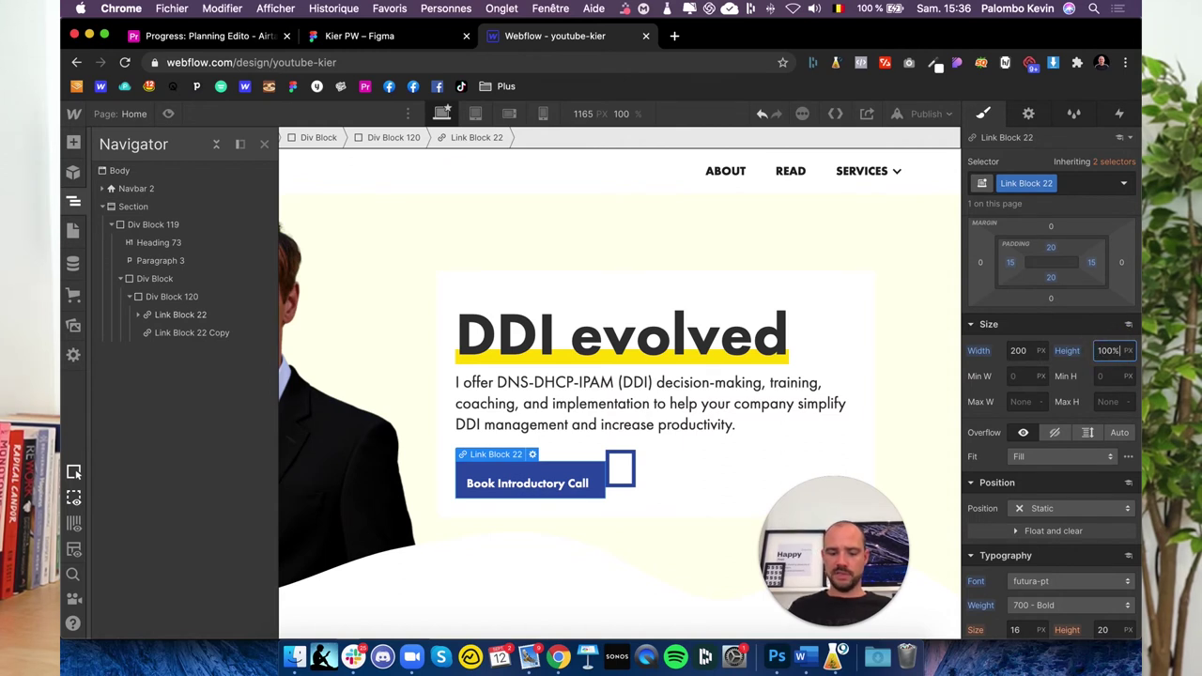
key(Return)
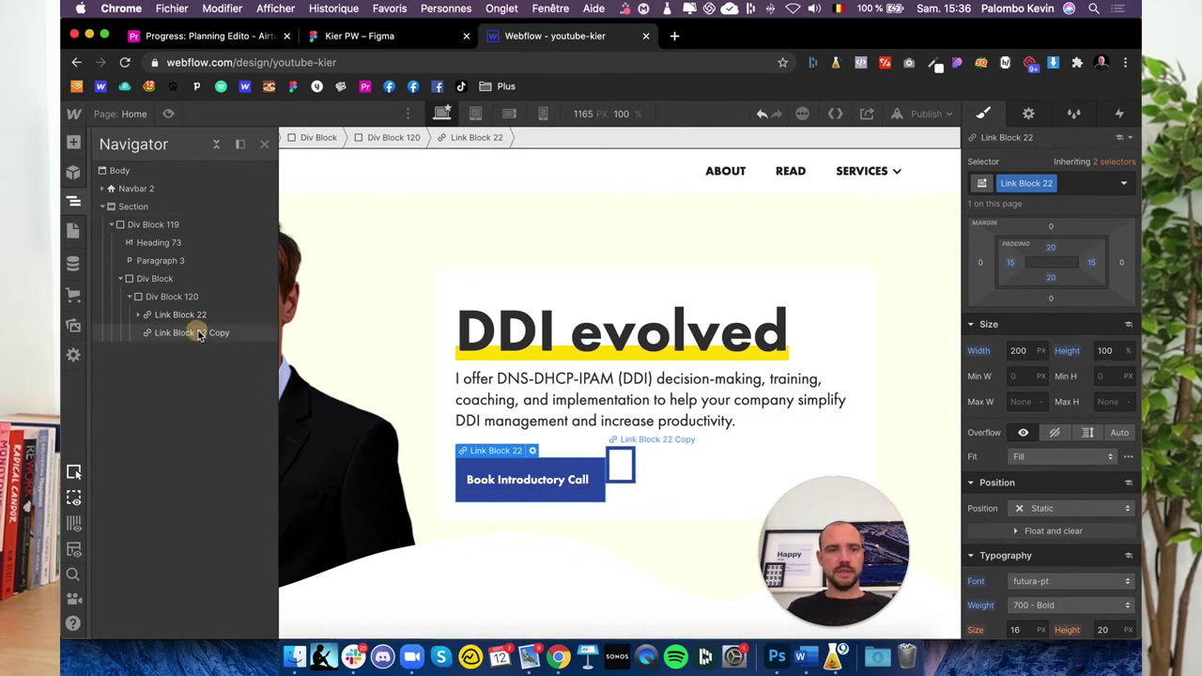
Give Link Block 22 Copy a 200 px width and 100% height.
click(199, 333)
click(176, 314)
click(183, 334)
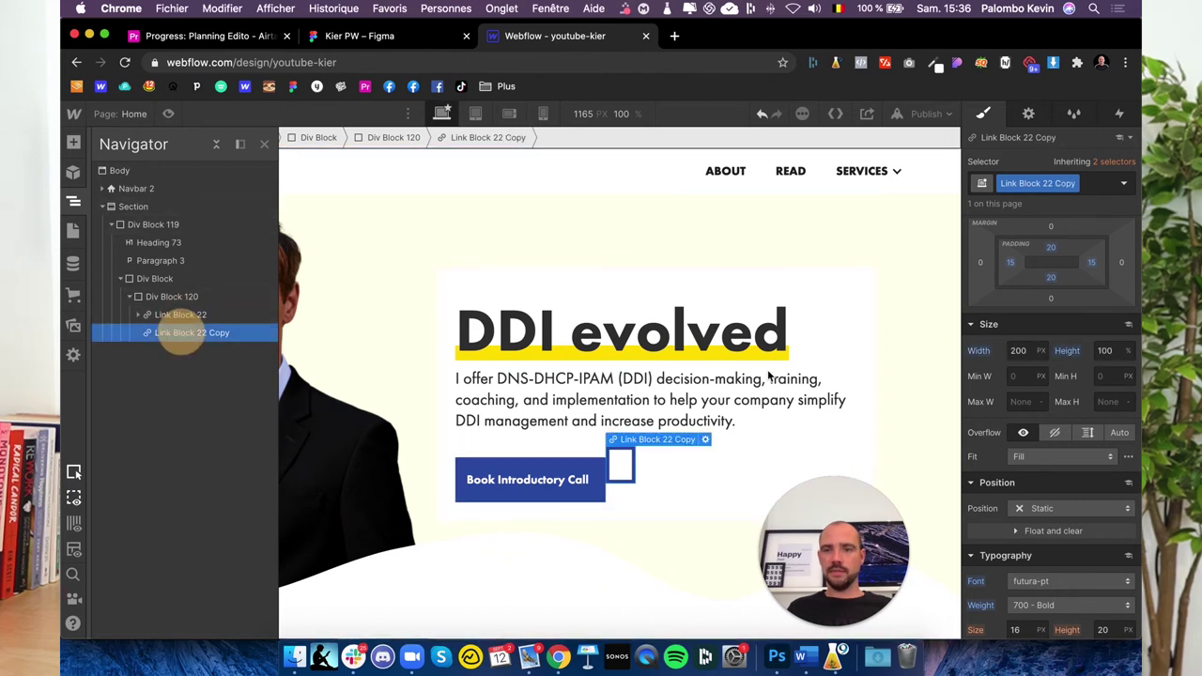
click(1018, 351)
key(Return)
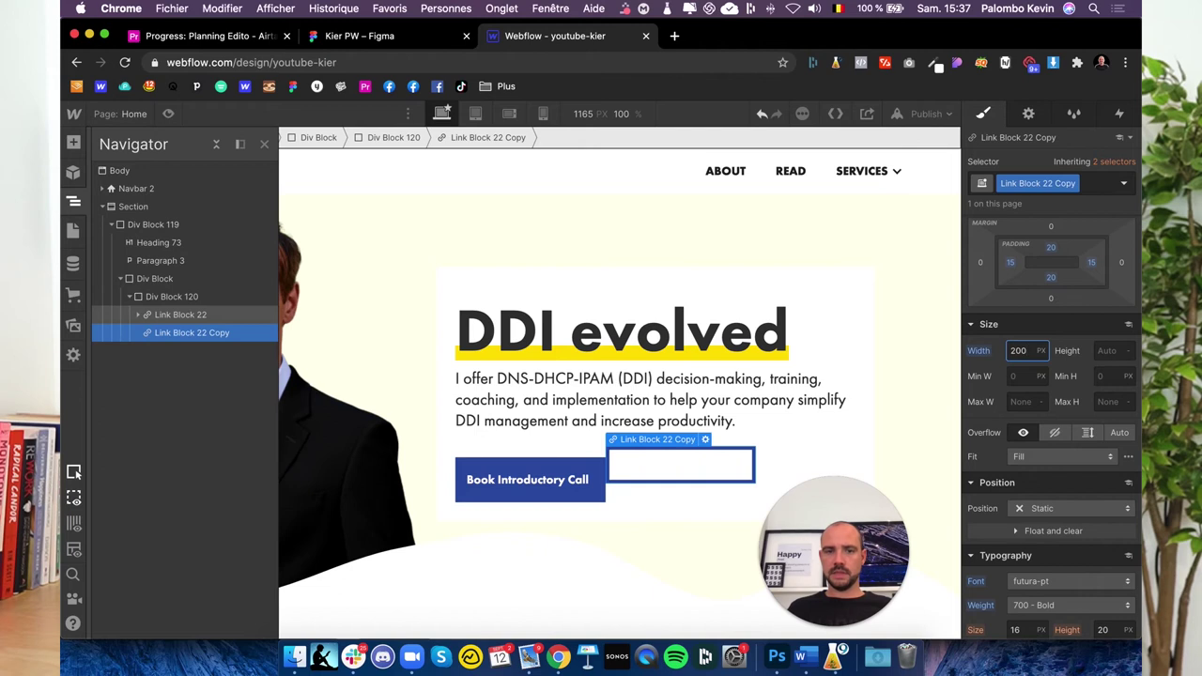
click(1105, 350)
text(100)
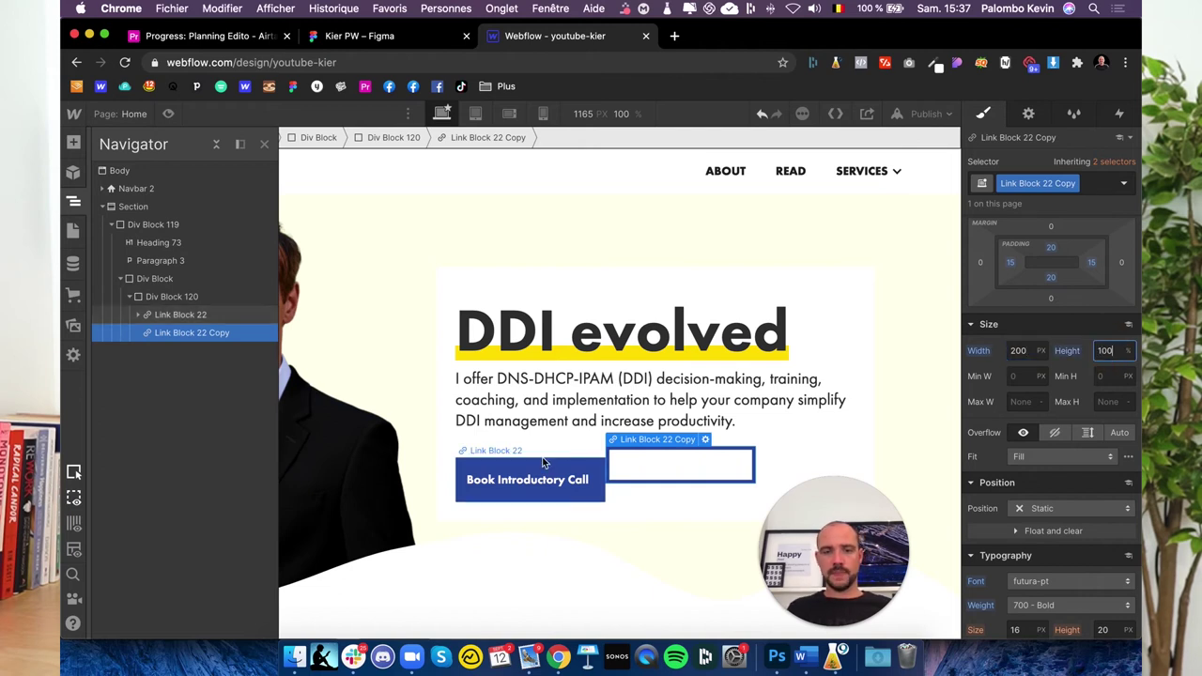
click(172, 297)
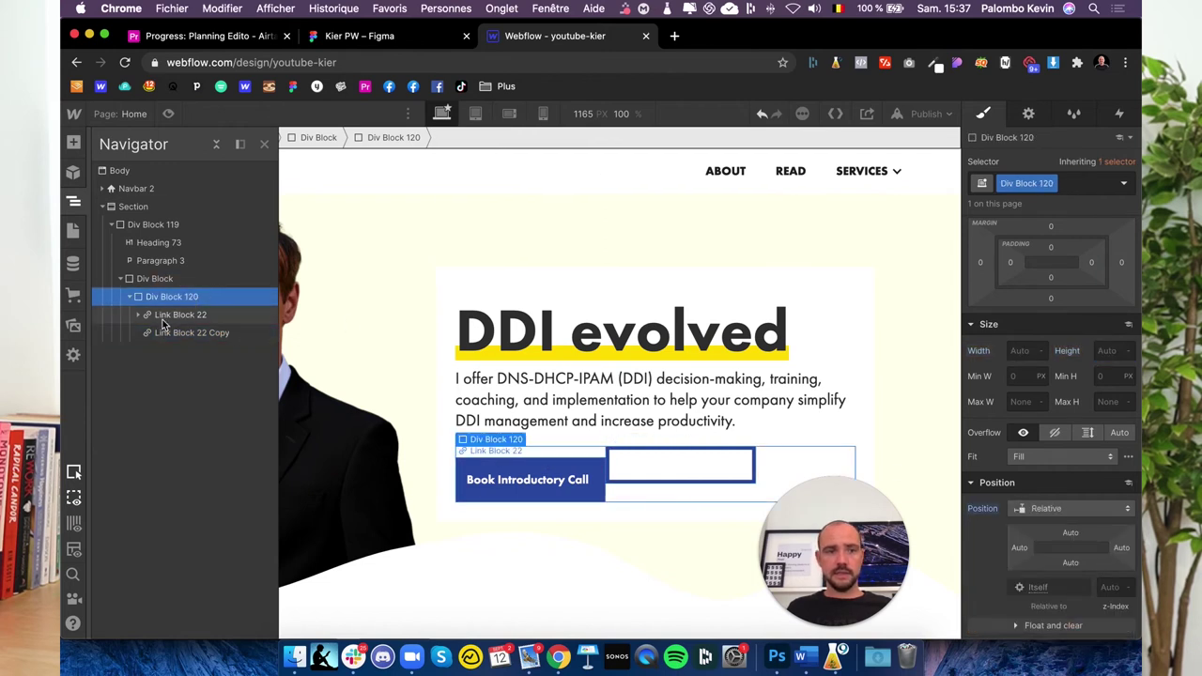
Set both Link Block 22 and its copy to Position: Absolute.
click(174, 315)
click(1078, 508)
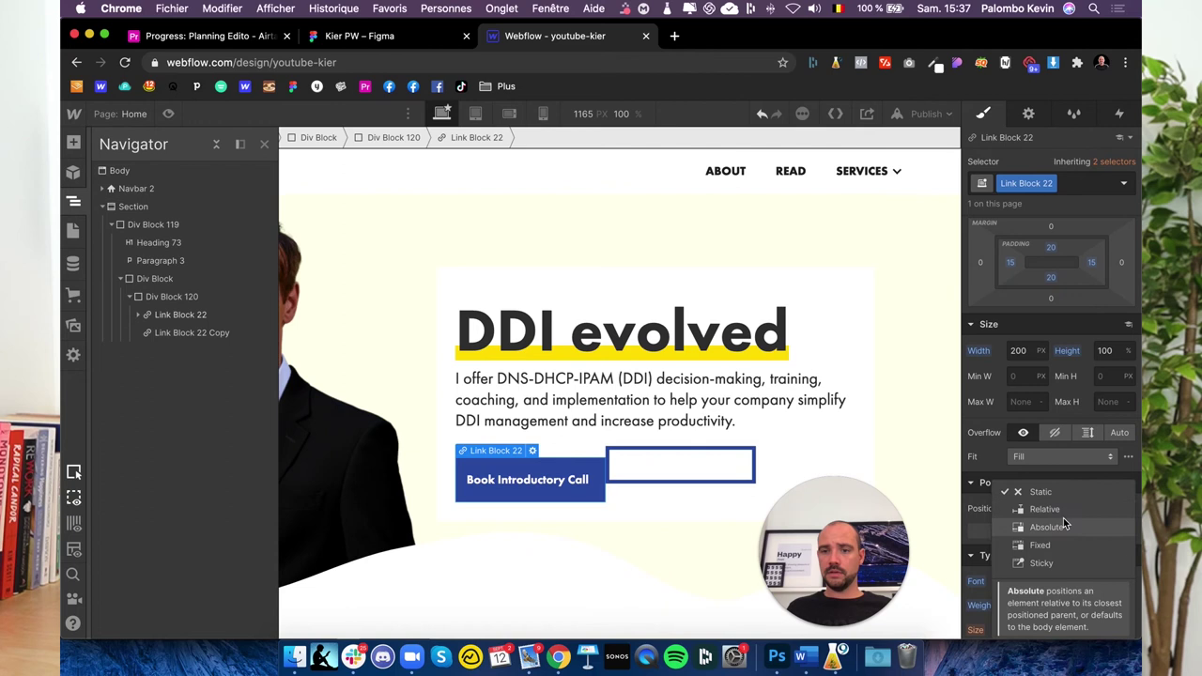
click(1065, 528)
click(188, 333)
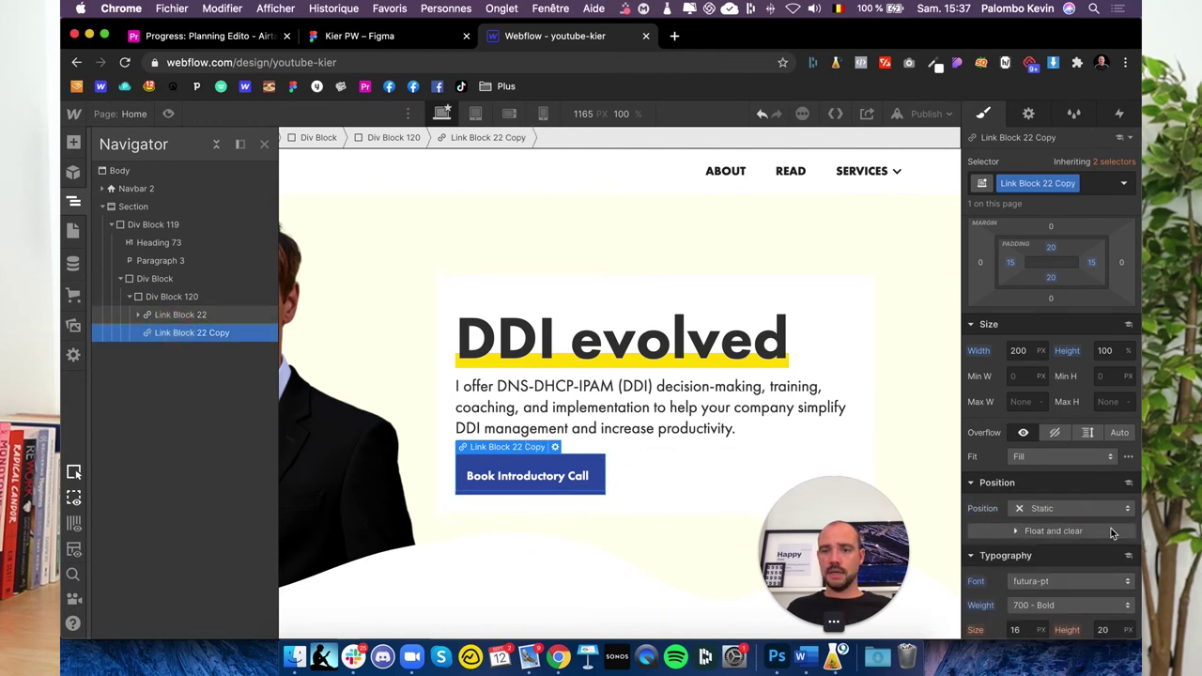
click(1078, 508)
click(1071, 530)
Offset the copy 10 px from the left and 10 px from the top.
scroll(1028, 507, down, 2)
drag(1021, 482, 1018, 485)
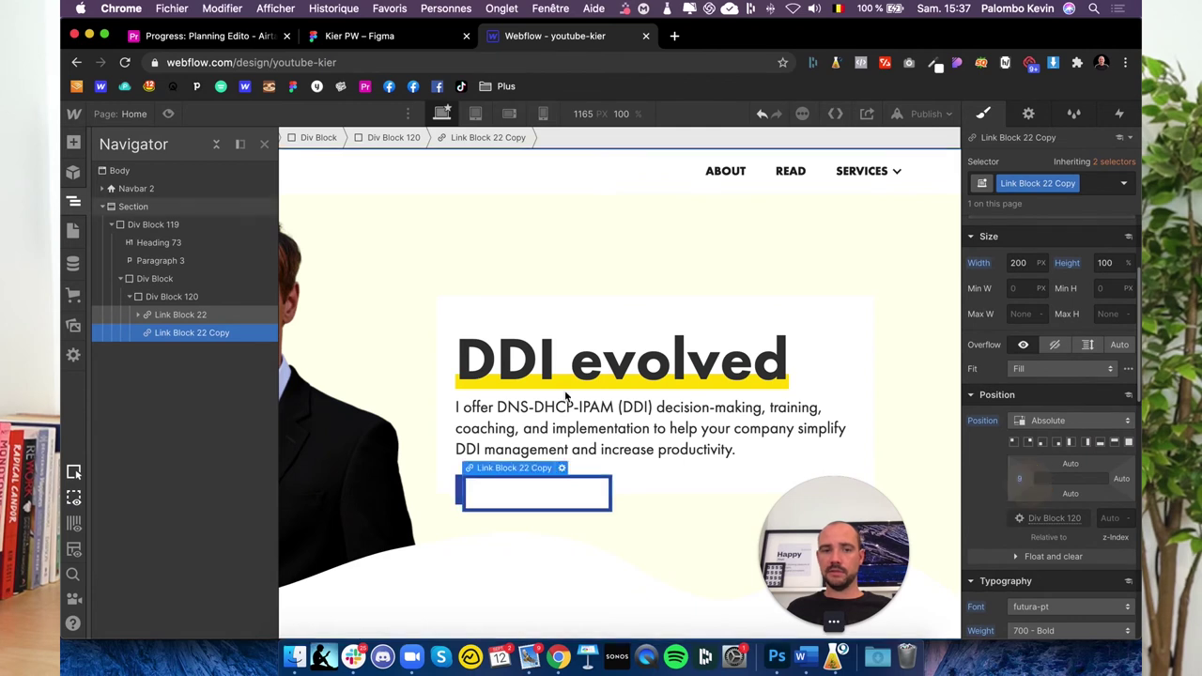
click(1017, 484)
drag(1018, 484, 1043, 489)
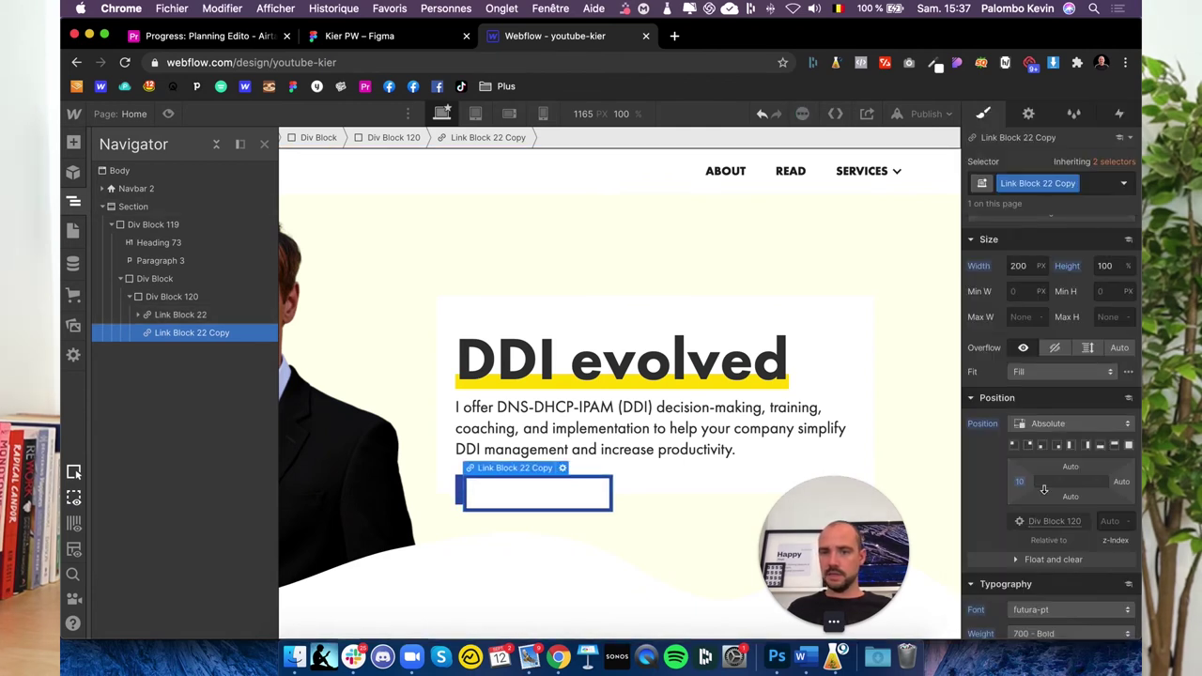
click(1069, 467)
text(10)
key(Return)
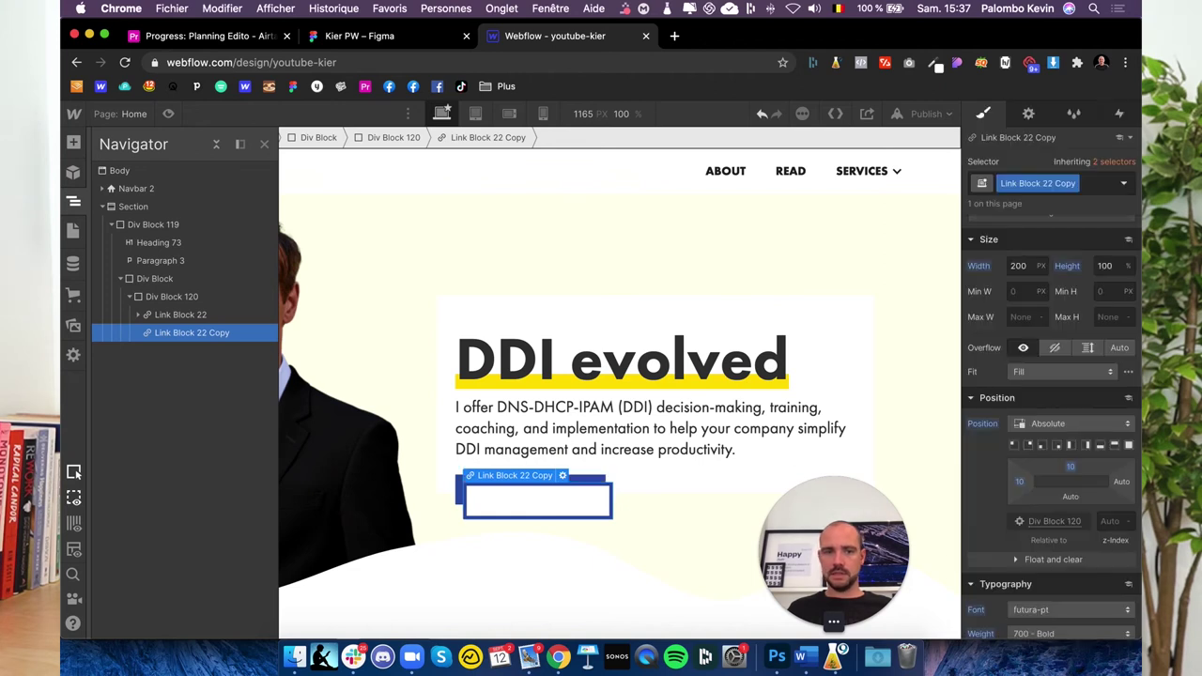
Give Link Block 22 a z-index of 9 so it sits above the copy.
click(168, 315)
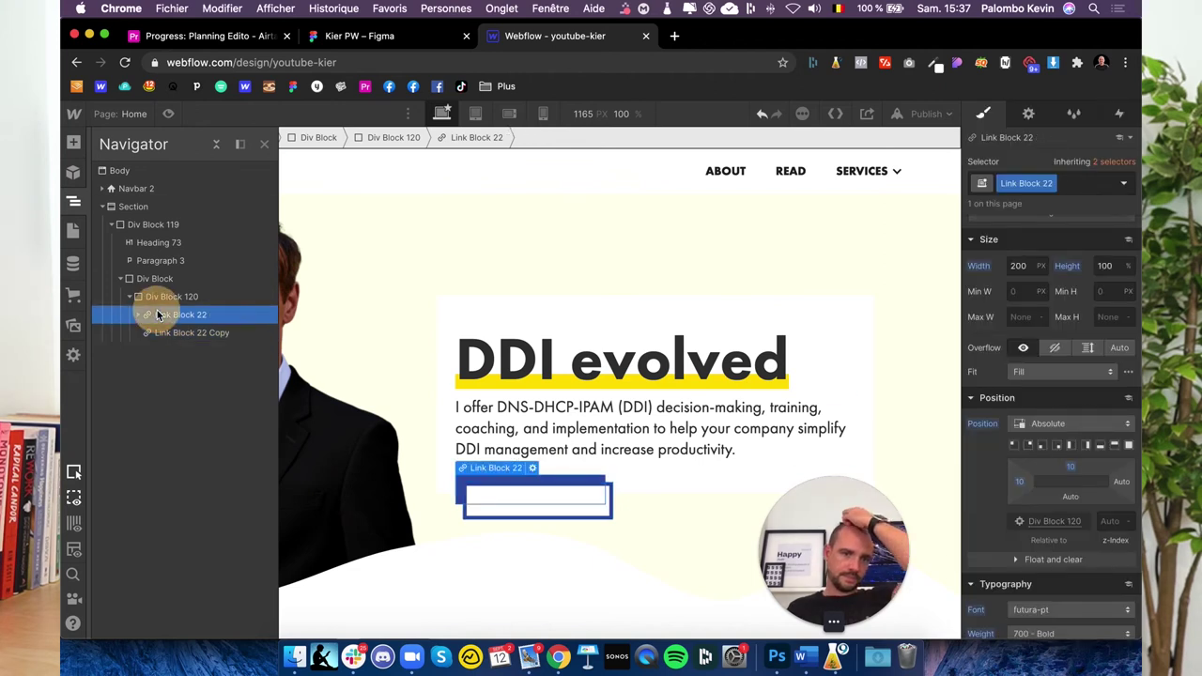
click(1108, 521)
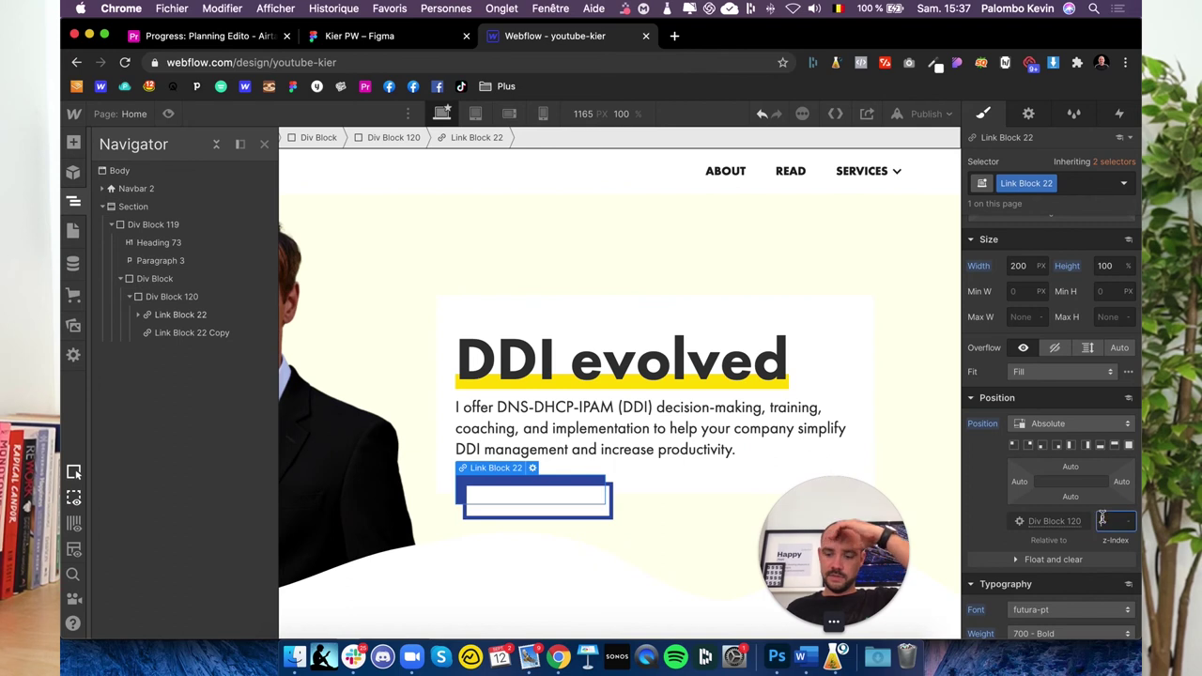
text(9)
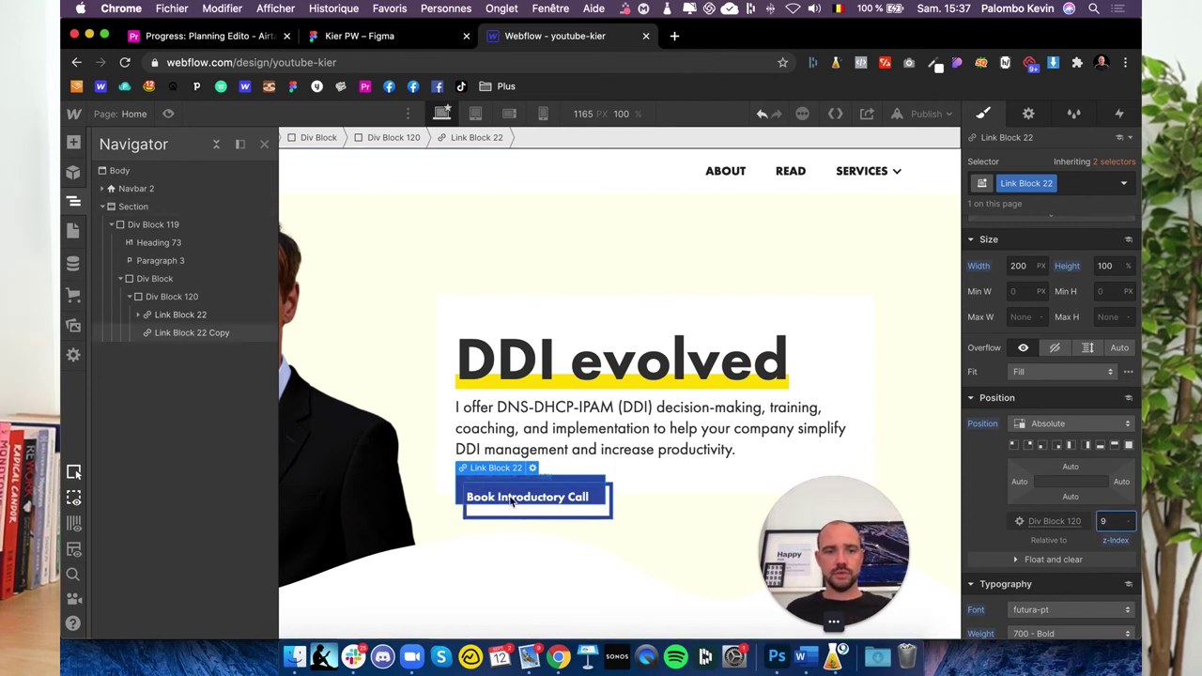
click(461, 499)
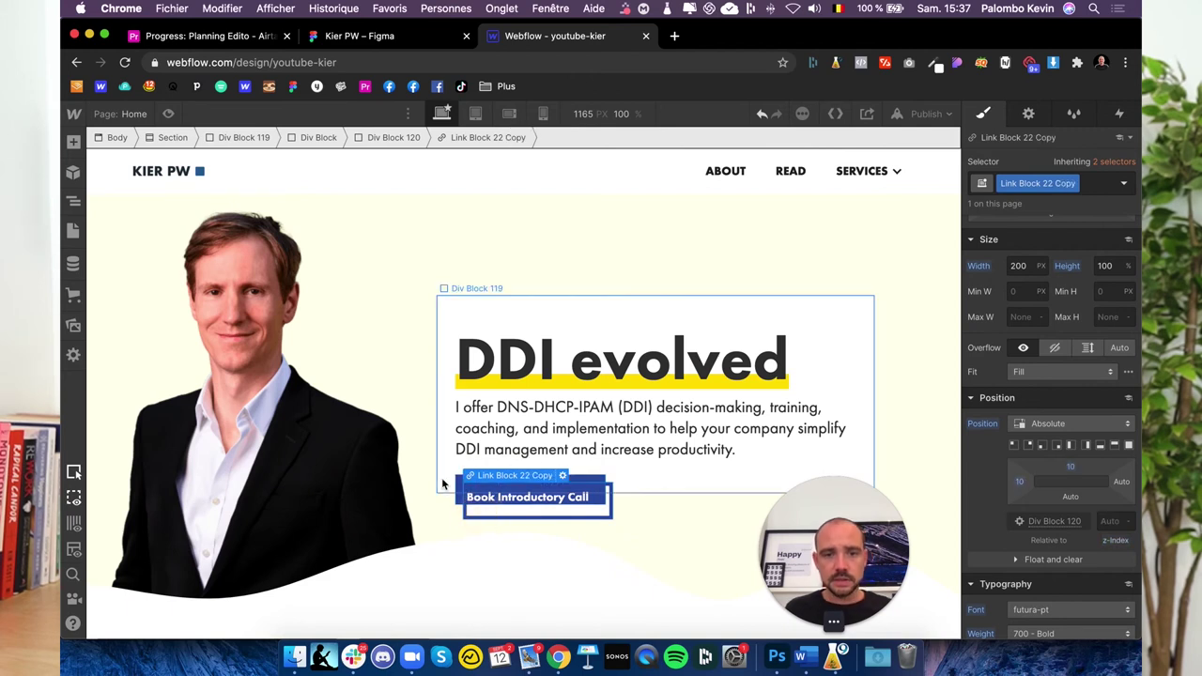
scroll(976, 504, up, 3)
Try a 30 px bottom padding on the button, then undo it.
drag(1051, 362, 1051, 353)
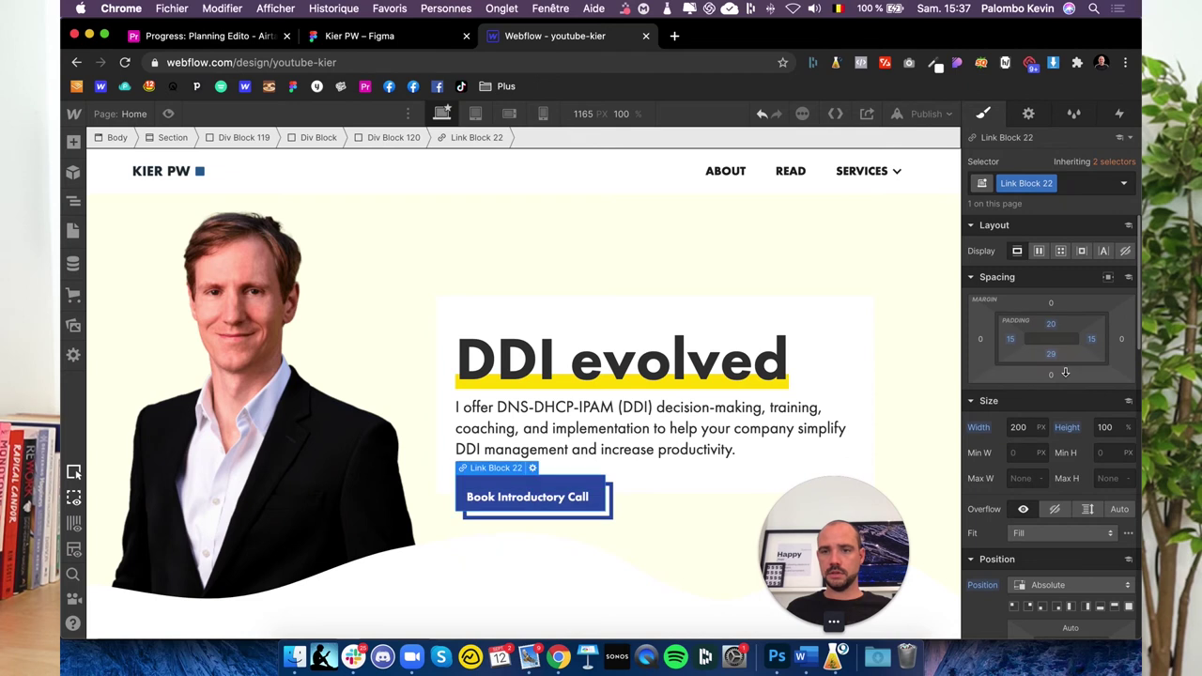
click(1050, 353)
text(30)
key(Return)
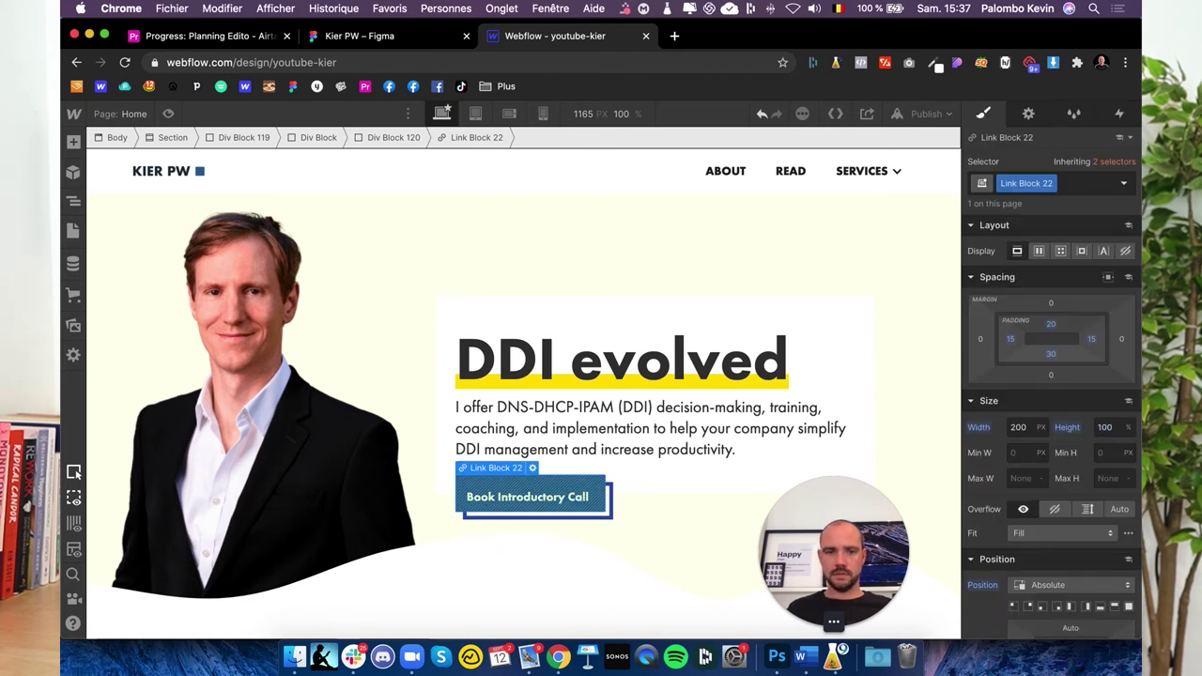
key(super+z)
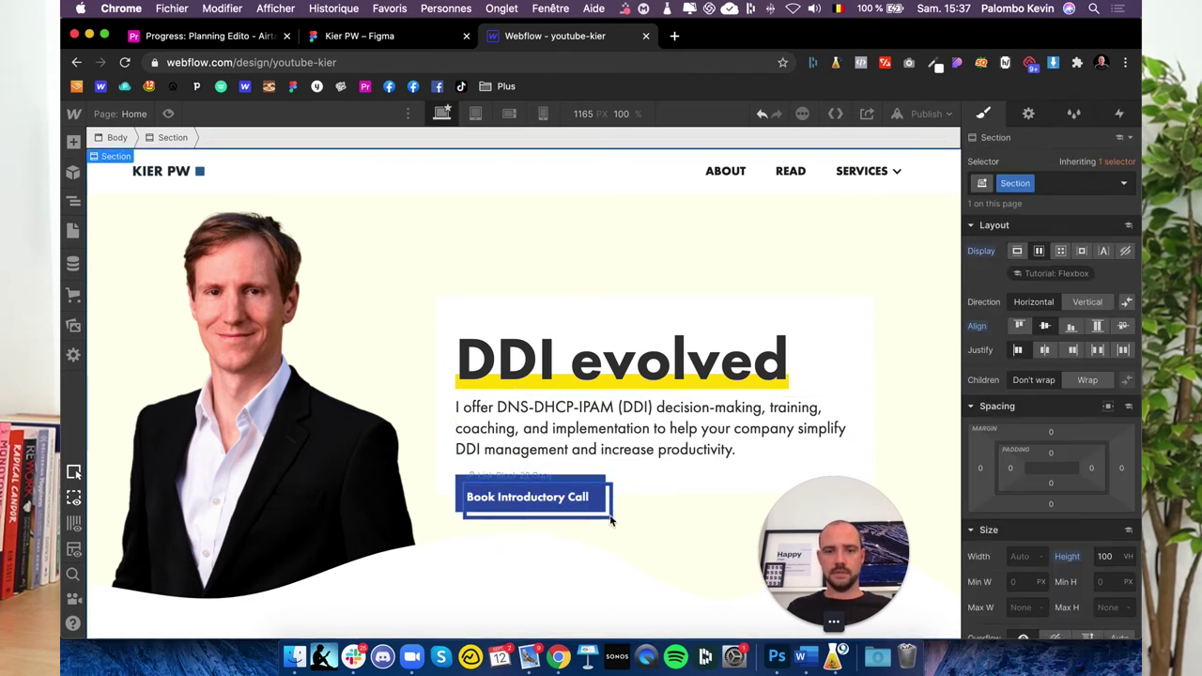
key(super+z)
scroll(1044, 532, down, 5)
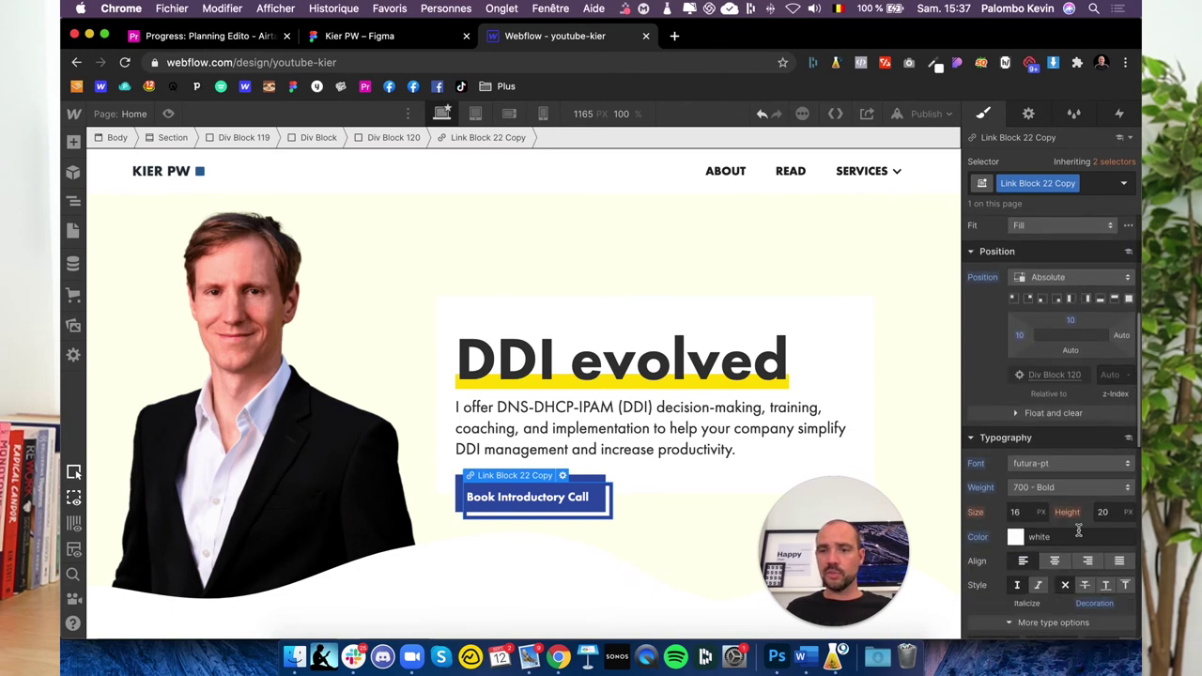
key(super+shift+z)
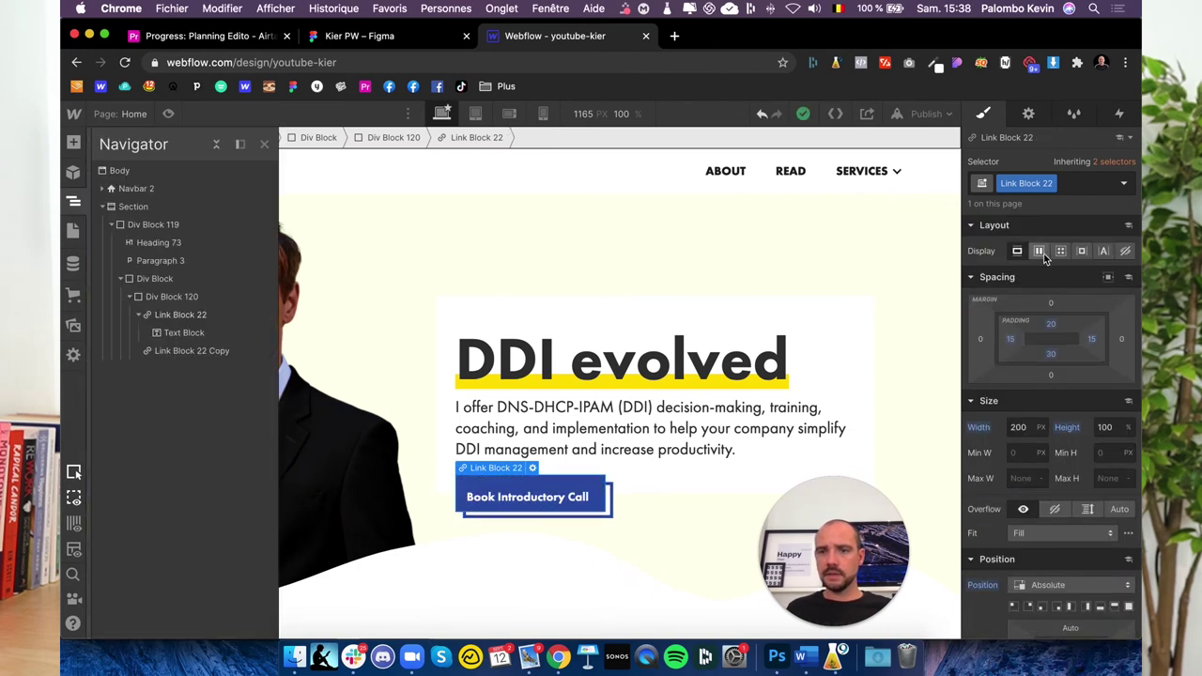
Center the button label vertically and set its bottom padding to 20.
click(1045, 326)
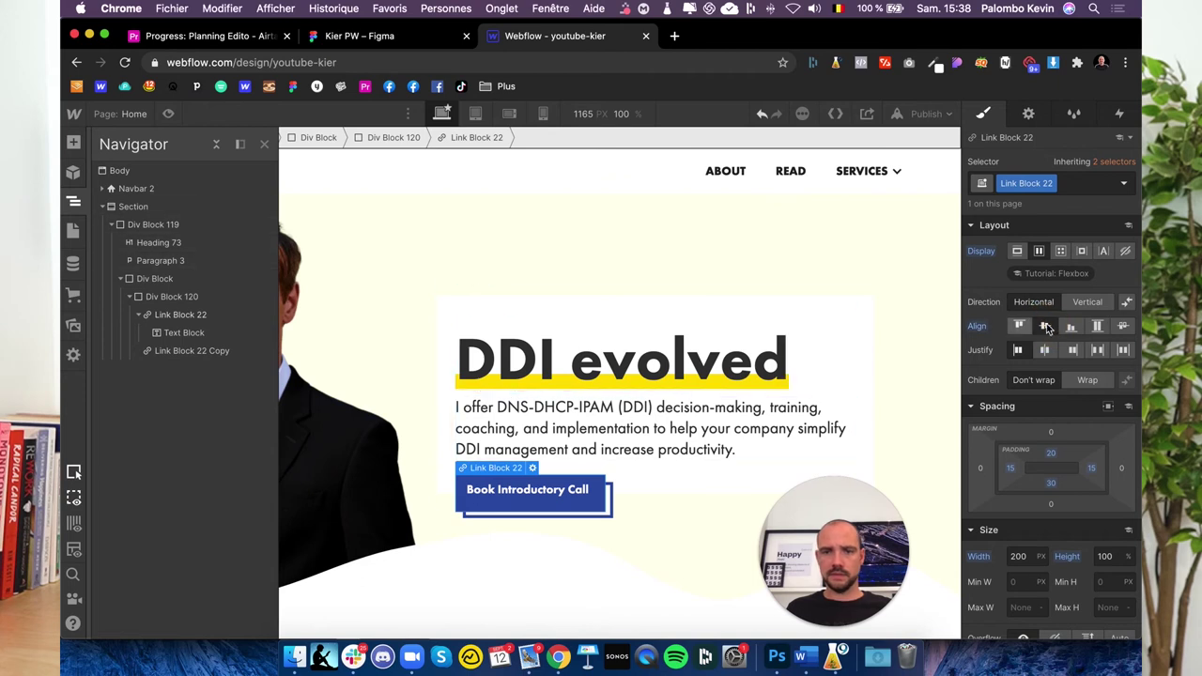
click(174, 315)
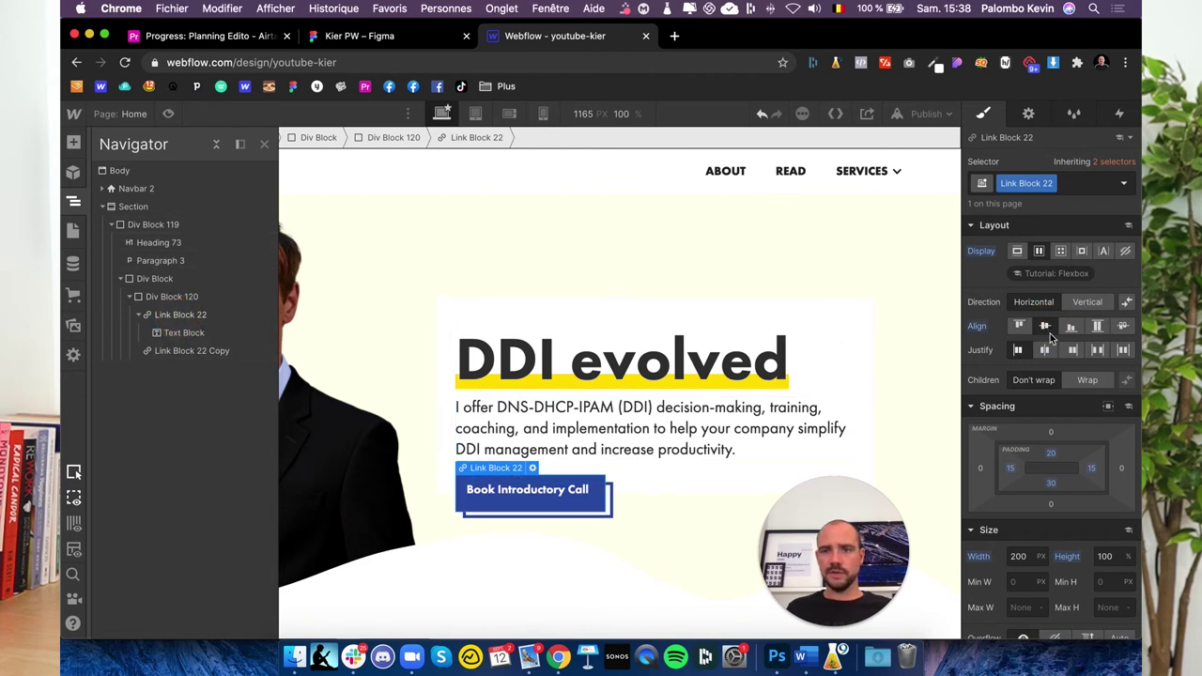
click(1052, 483)
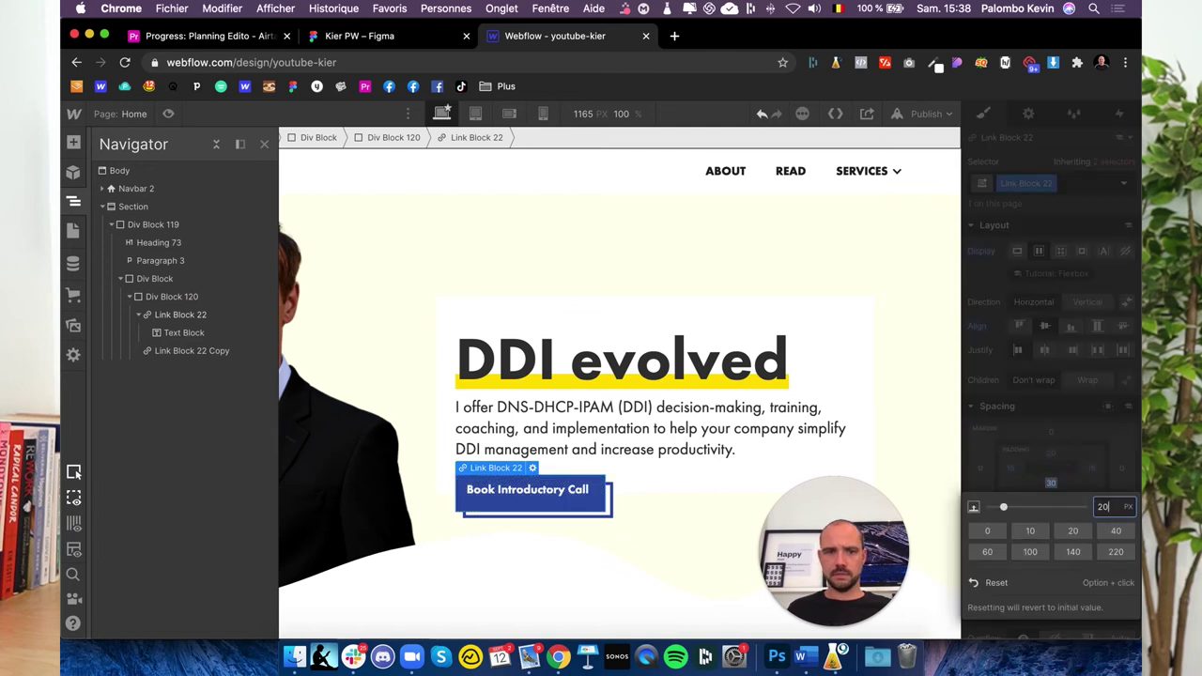
key(Return)
Change the outline copy's top offset to 5 px.
click(193, 350)
scroll(1073, 554, down, 3)
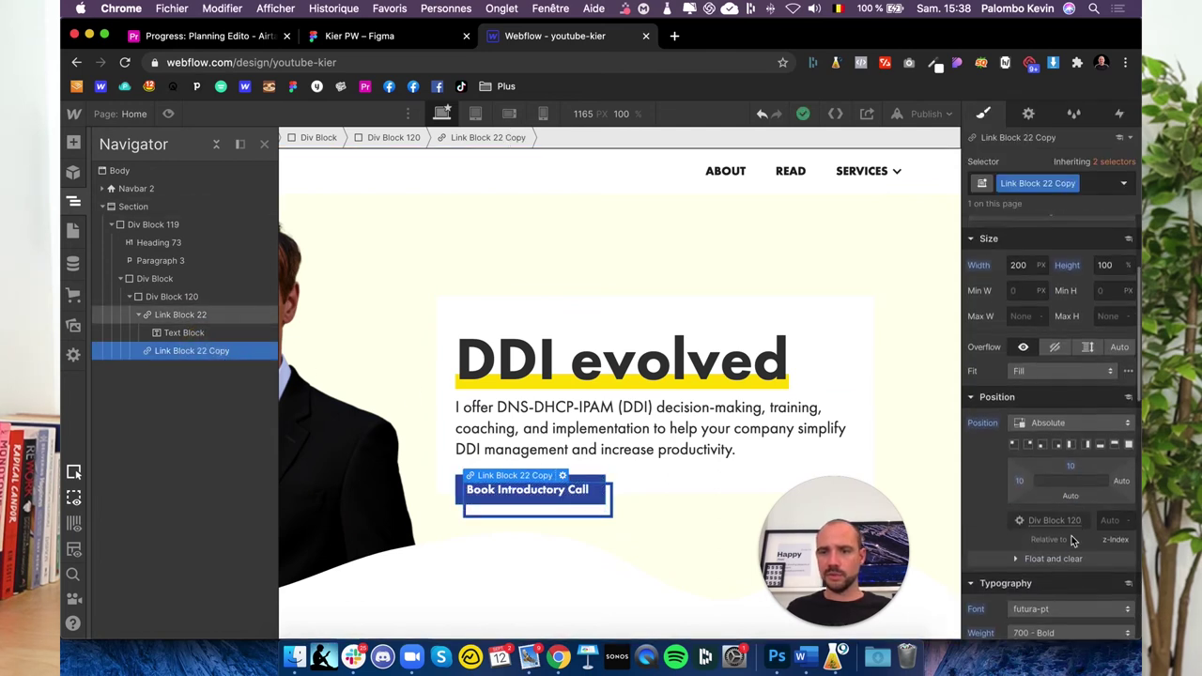
click(1072, 466)
text(5)
key(Return)
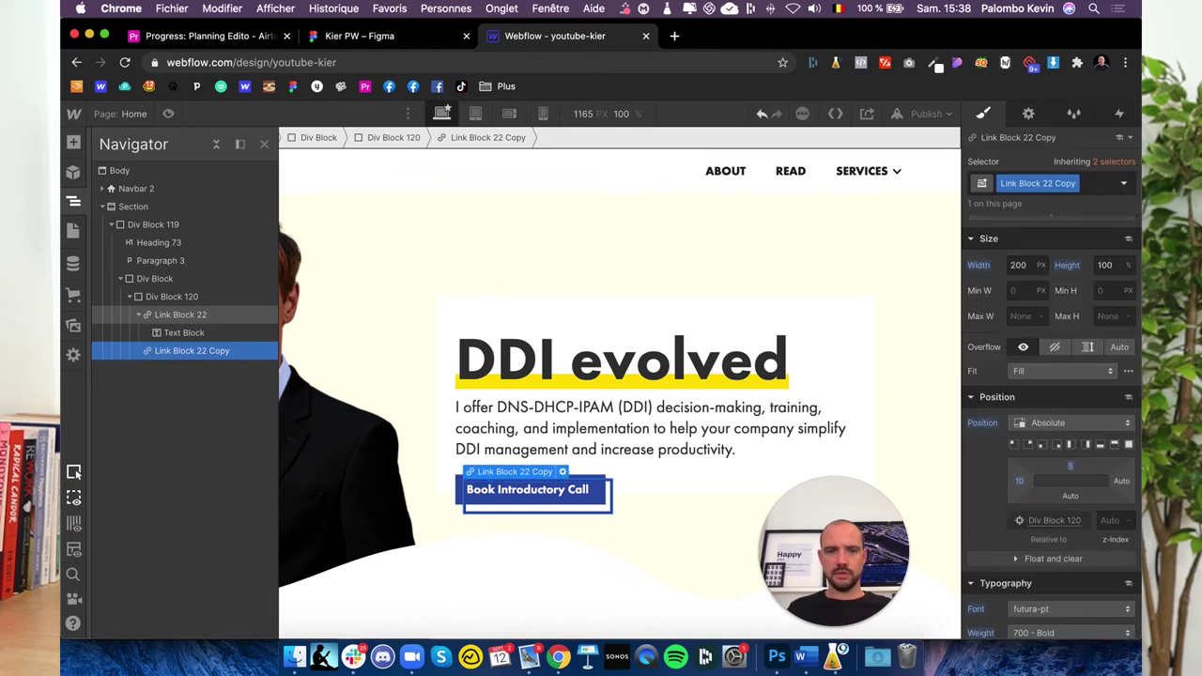
click(340, 416)
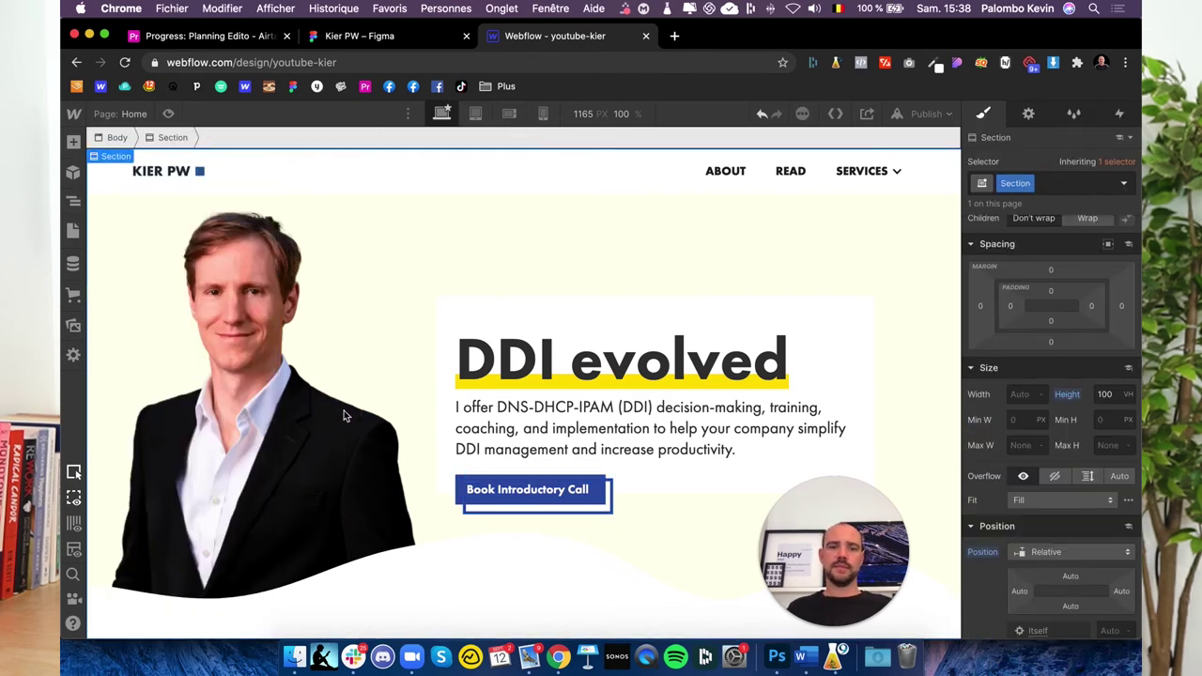
Give the Book Introductory Call button 25 px top and bottom padding.
click(491, 479)
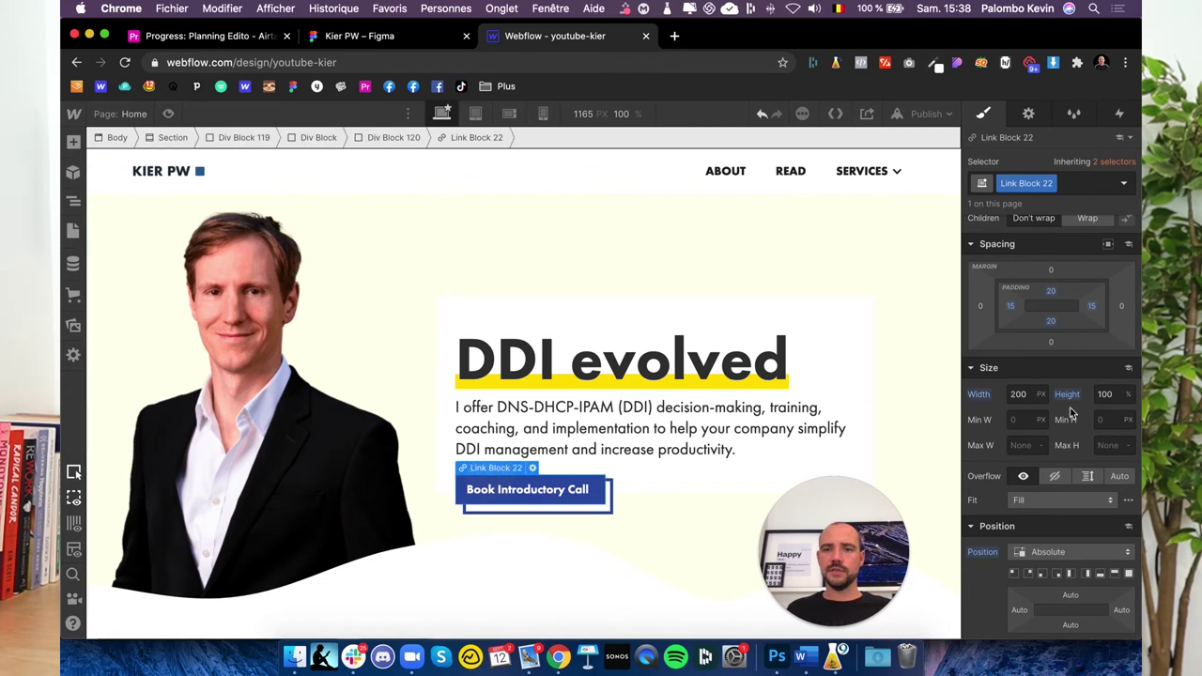
click(1051, 352)
text(25)
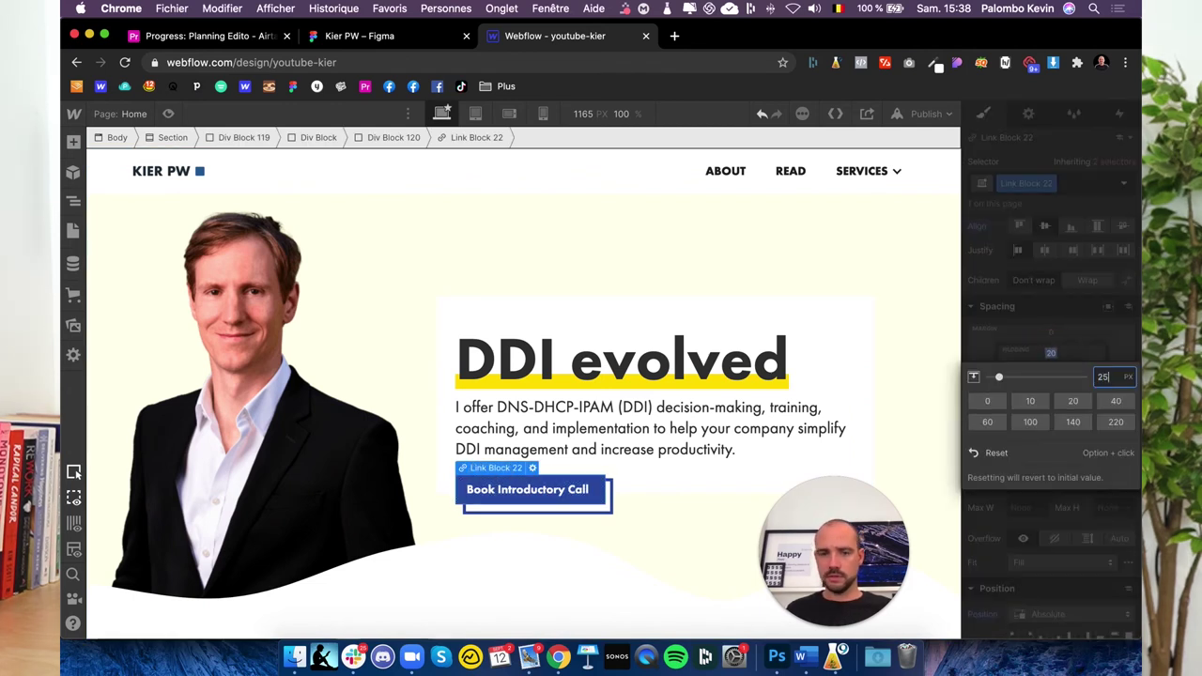
key(Return)
click(1050, 381)
text(25)
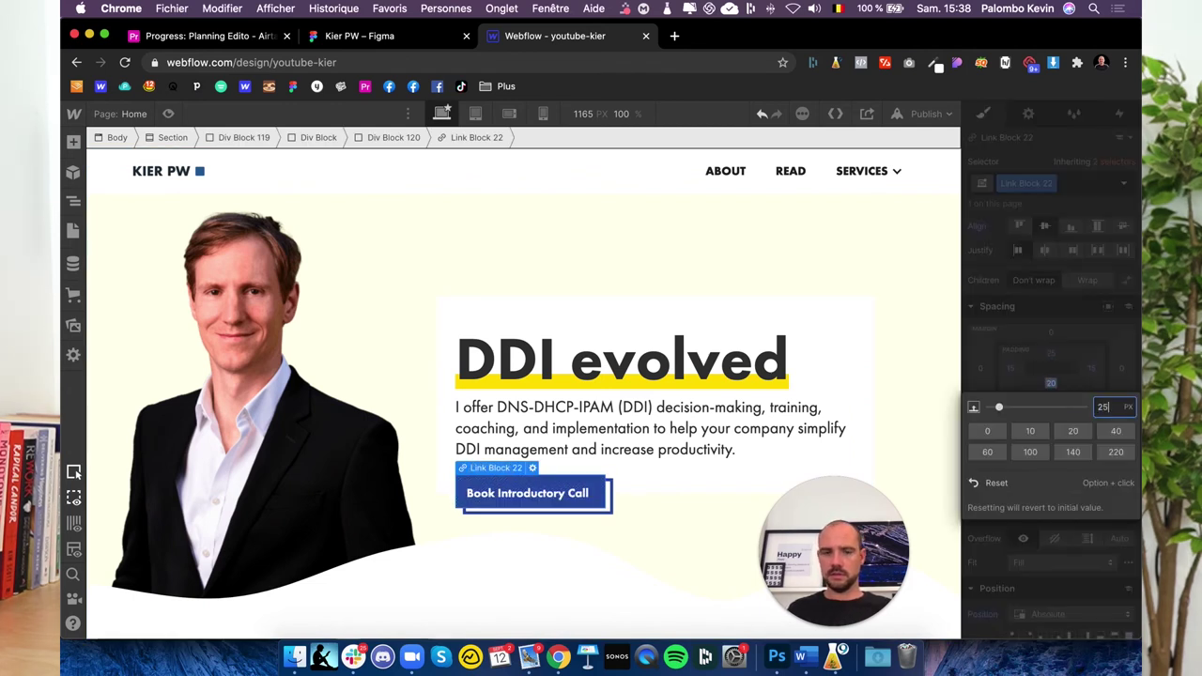
key(Return)
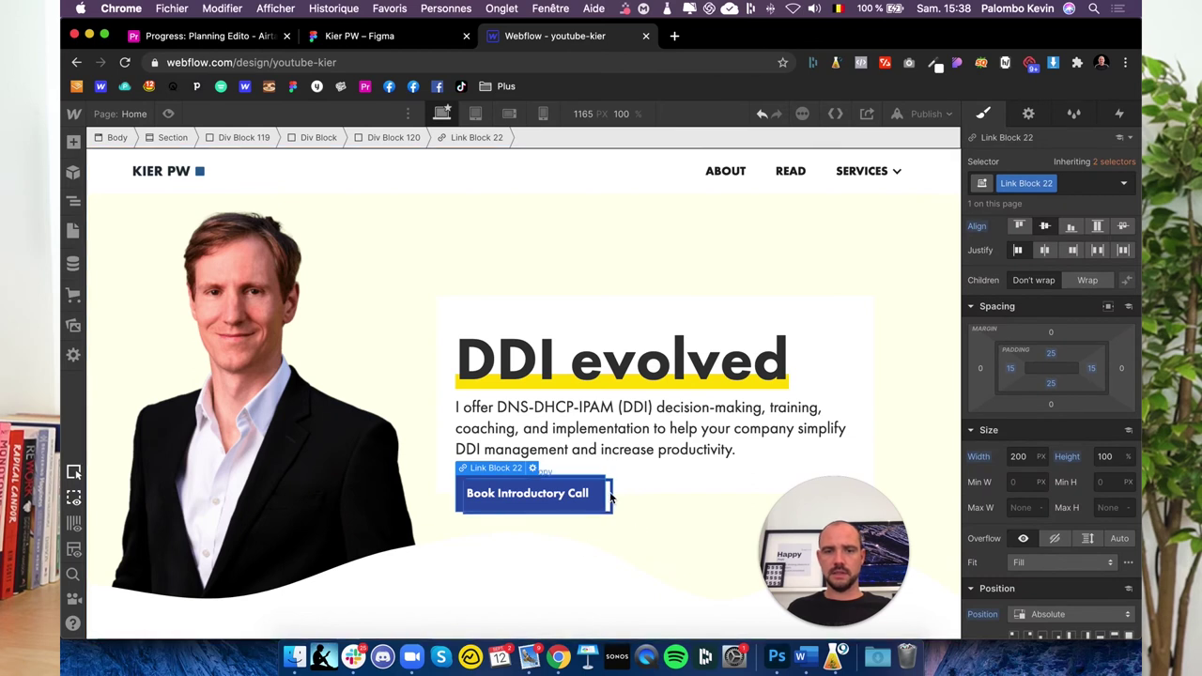
Offset the outline duplicate 12 px from the top and 12 px from the left.
key(super+d)
scroll(1115, 556, down, 3)
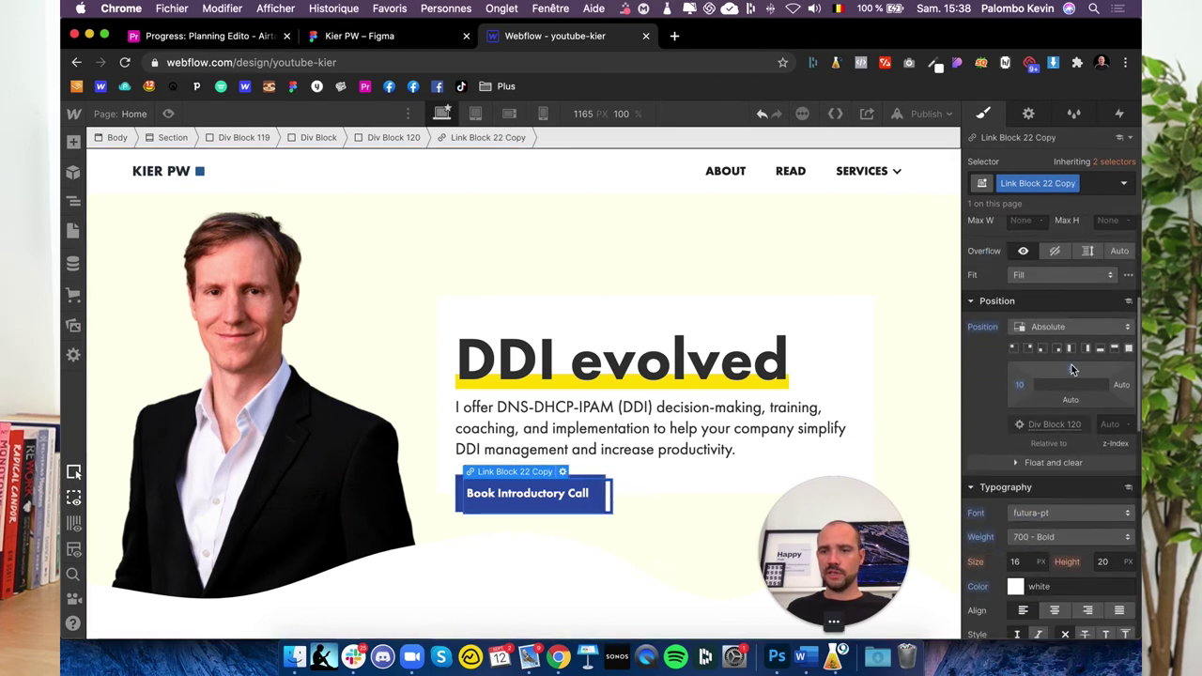
click(1071, 367)
text(10)
key(Return)
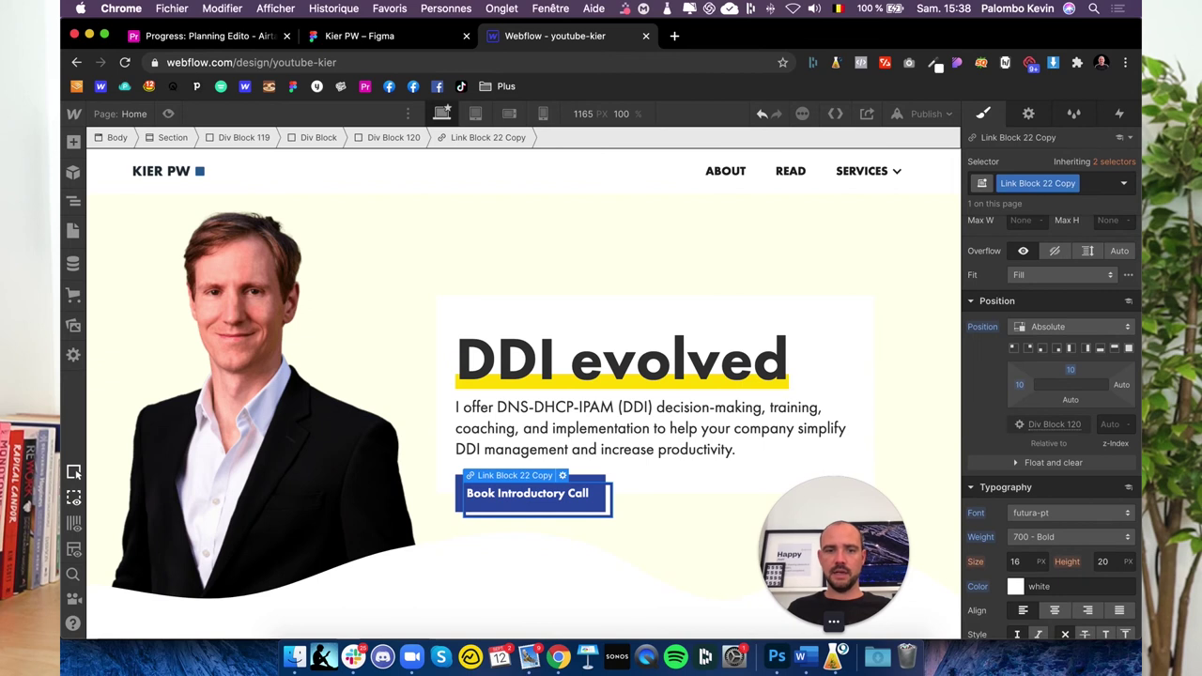
drag(1071, 370, 1070, 364)
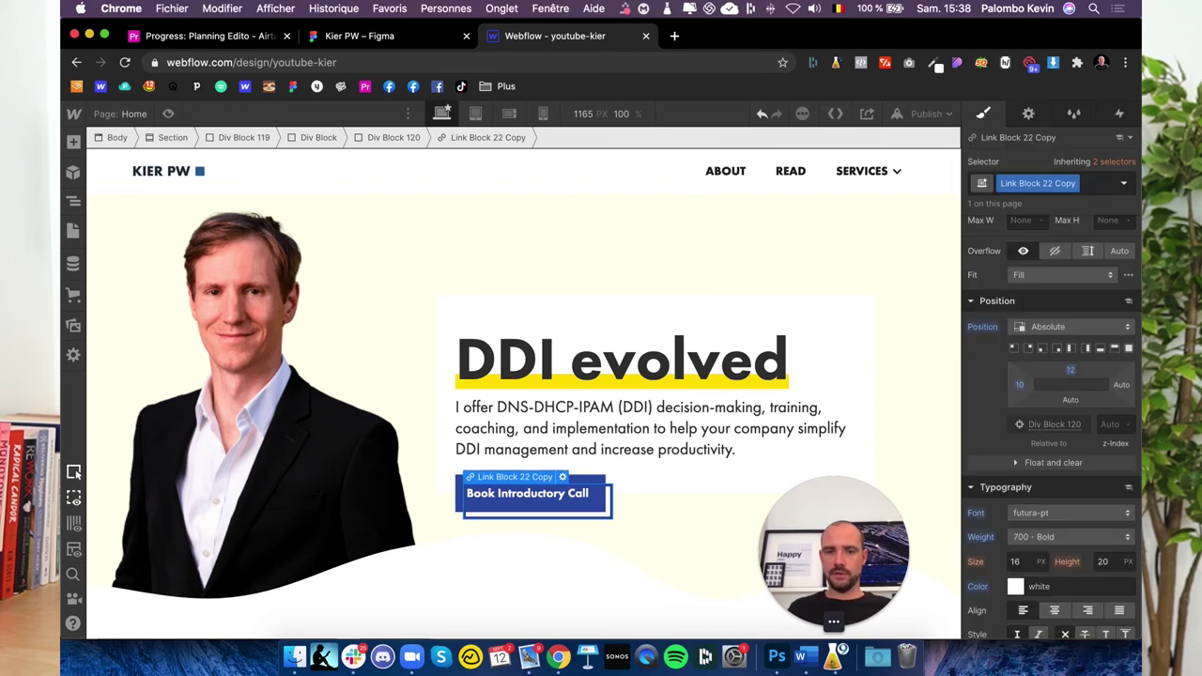
click(1019, 384)
text(12)
key(Return)
click(338, 406)
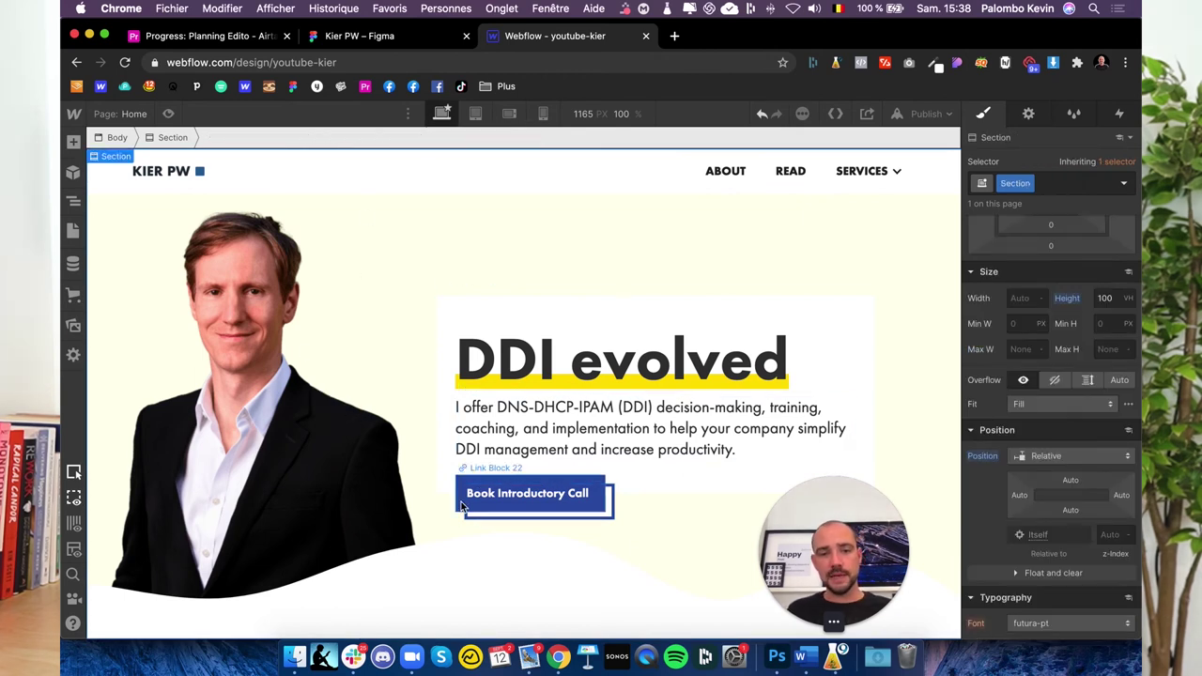
Set Div Block 119's height to 350 px after trying 500 and 300 px.
click(686, 482)
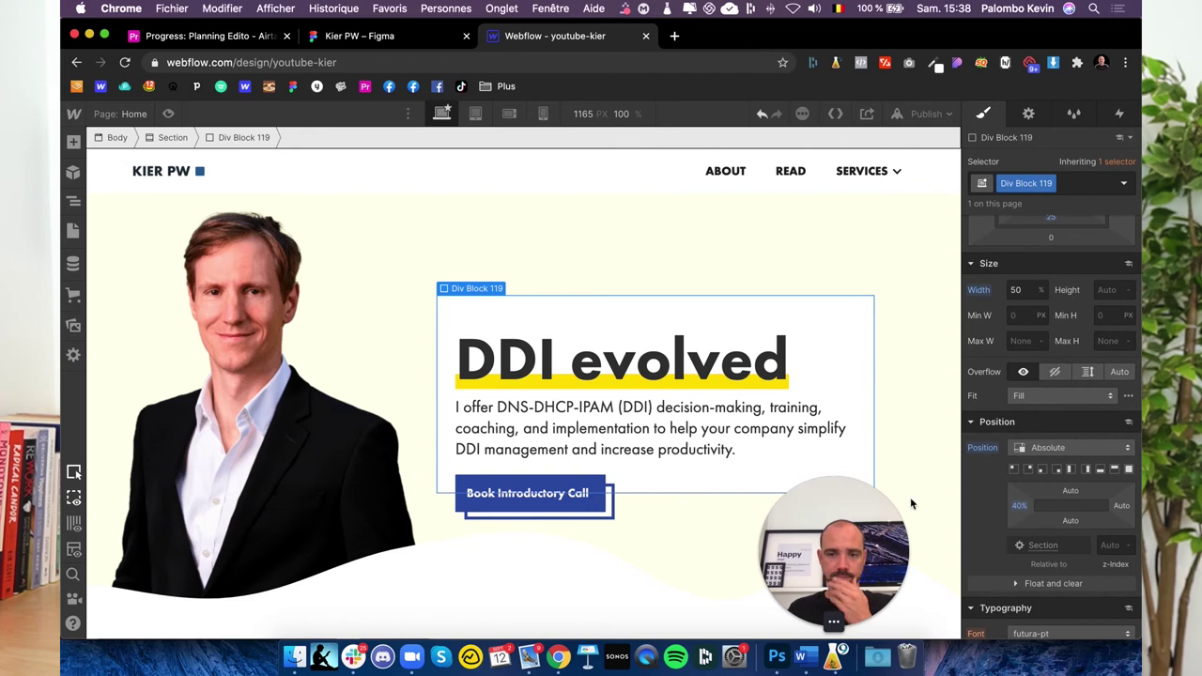
scroll(1071, 516, up, 1)
click(1113, 330)
text(100)
key(Return)
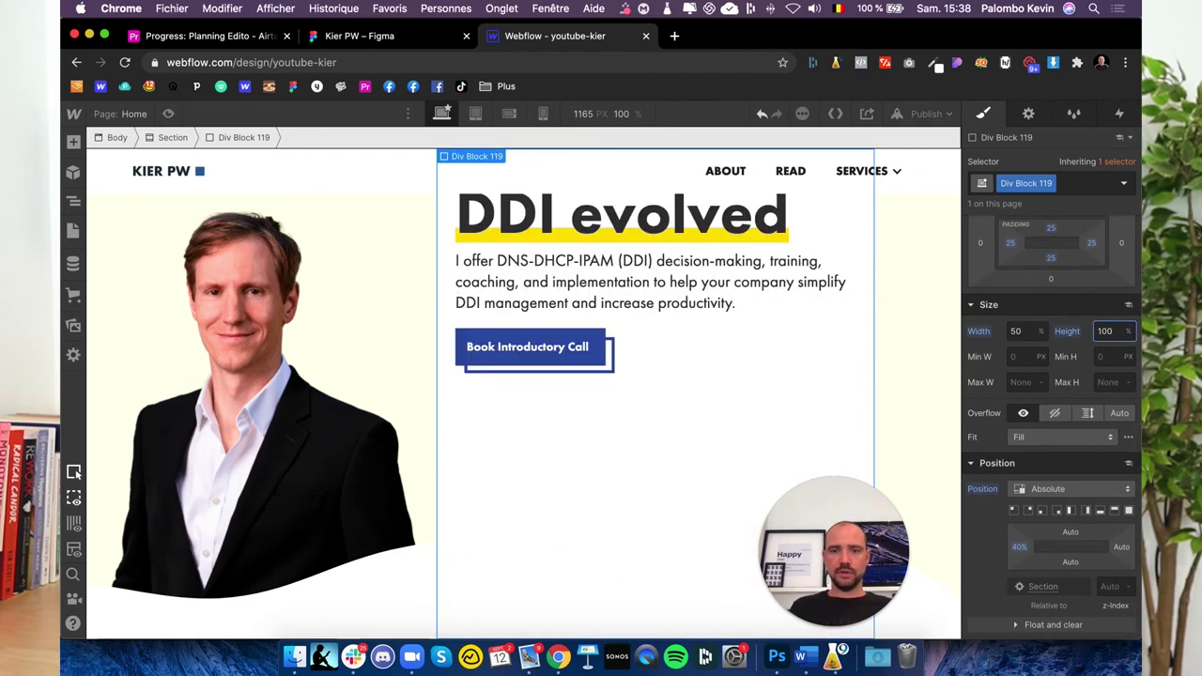
double_click(1105, 330)
text(500p)
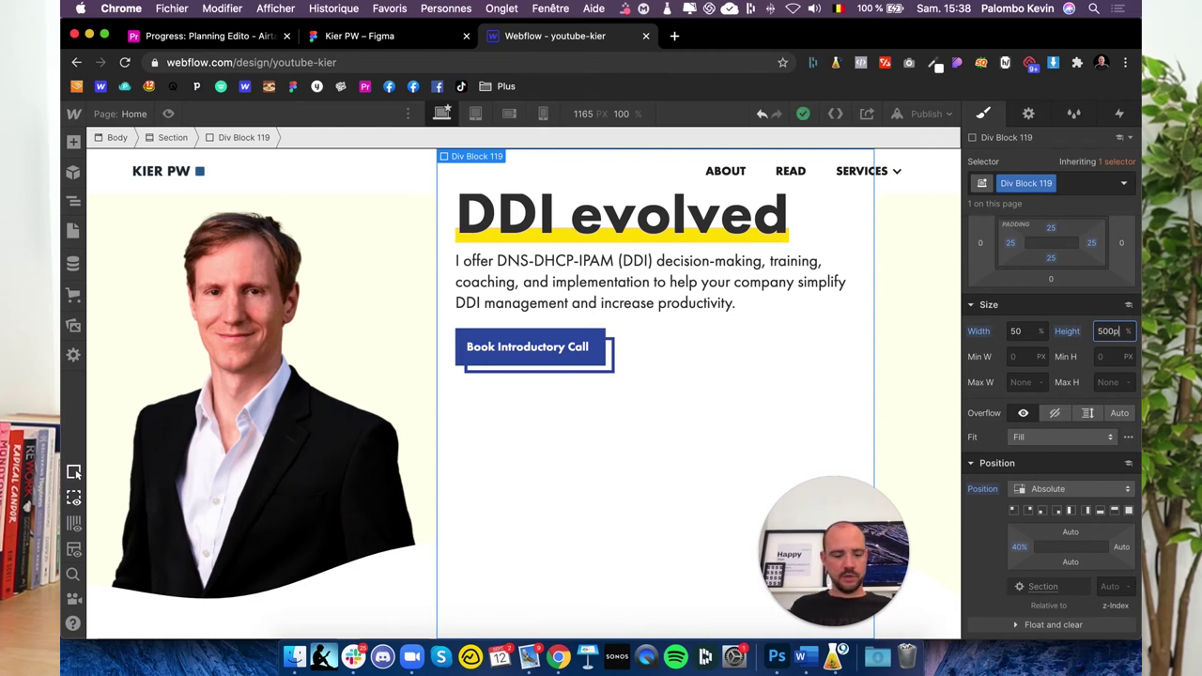
text(x)
key(Return)
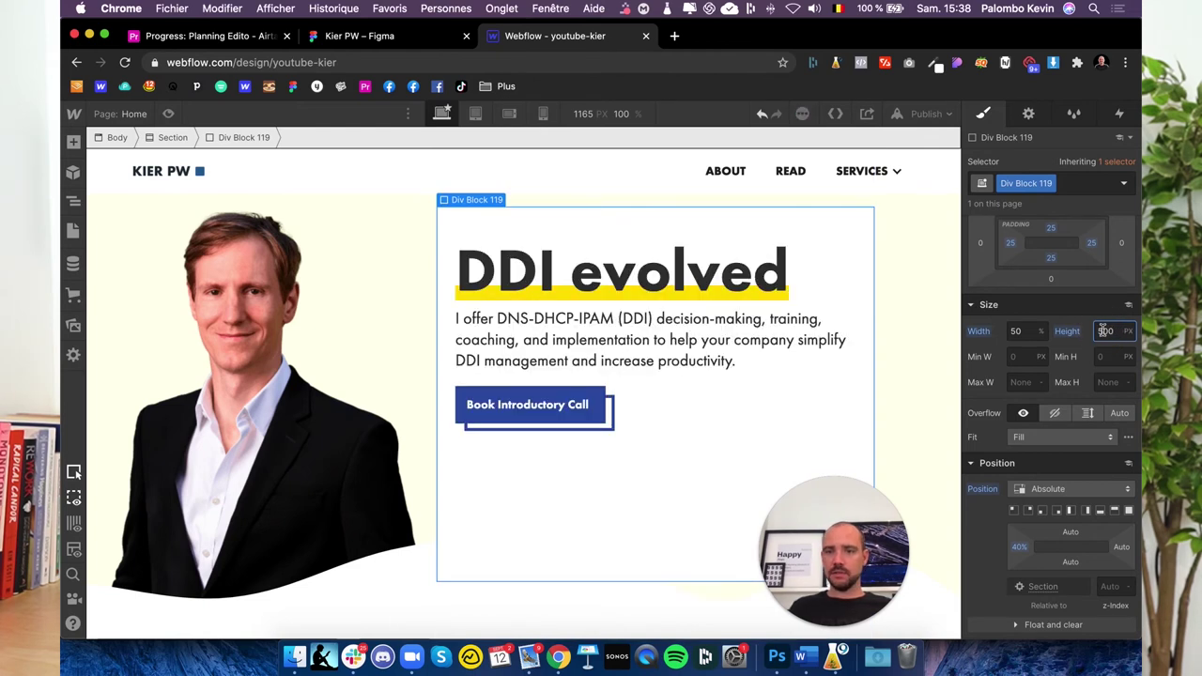
key(BackSpace)
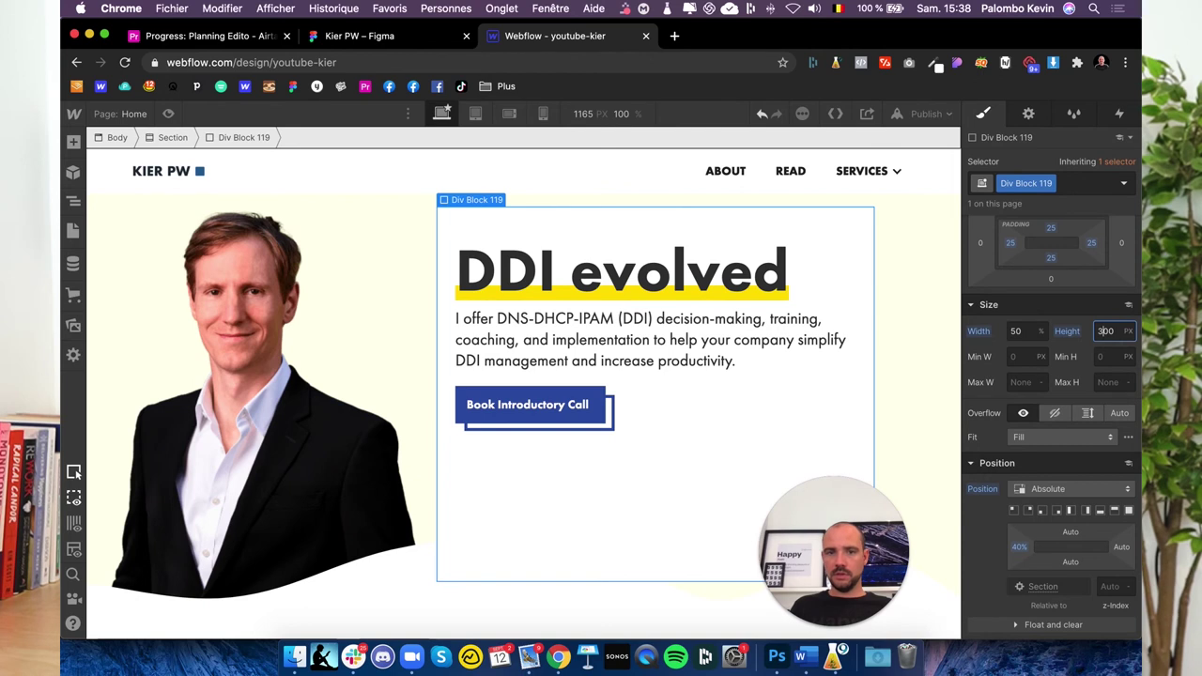
key(Return)
click(1106, 332)
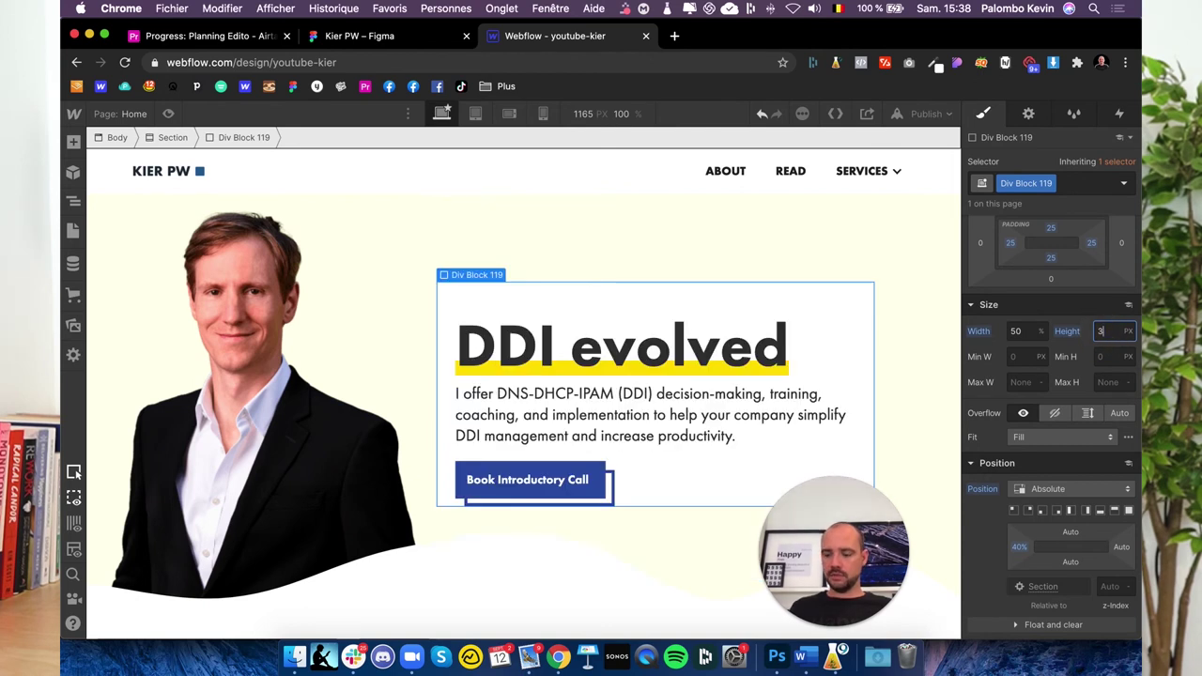
key(BackSpace)
text(5)
key(Return)
click(299, 377)
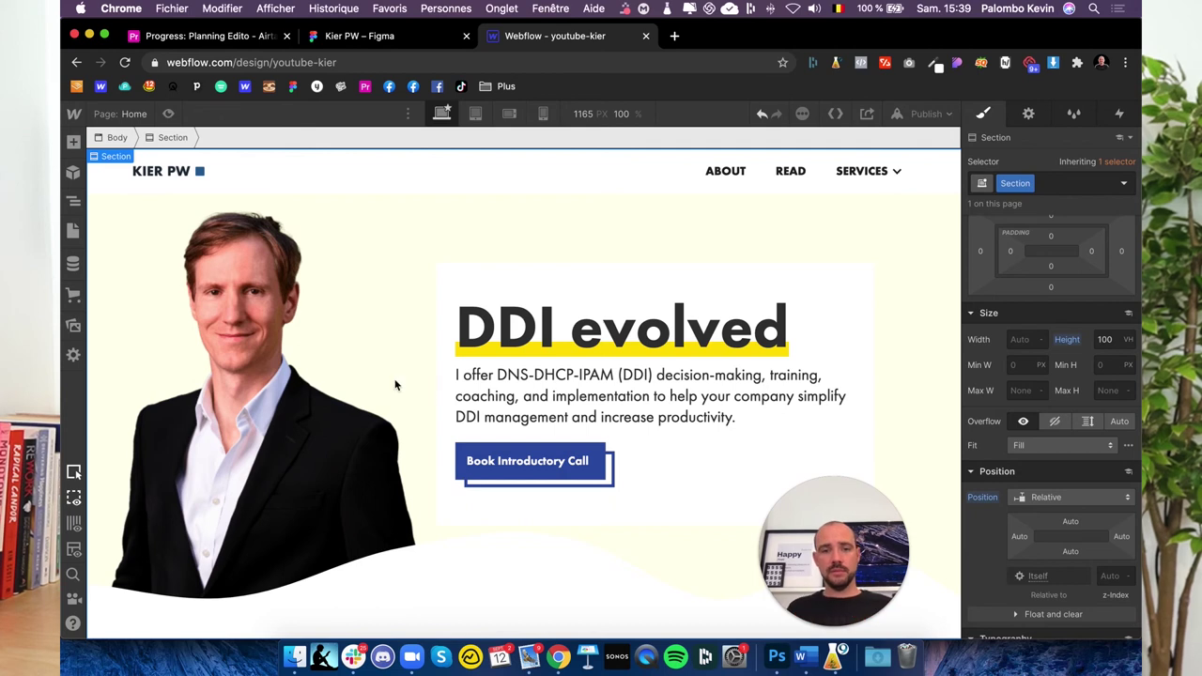
Add a Link Block containing a Text Block inside the booking button's parent.
click(615, 468)
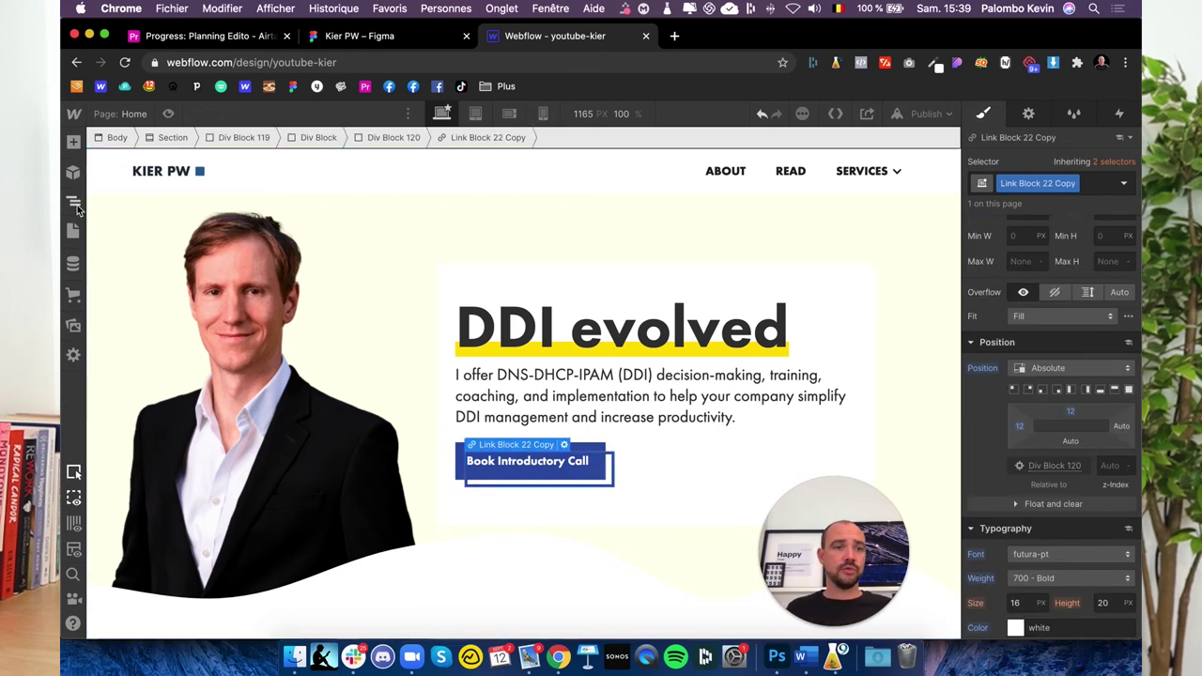
click(73, 201)
click(138, 314)
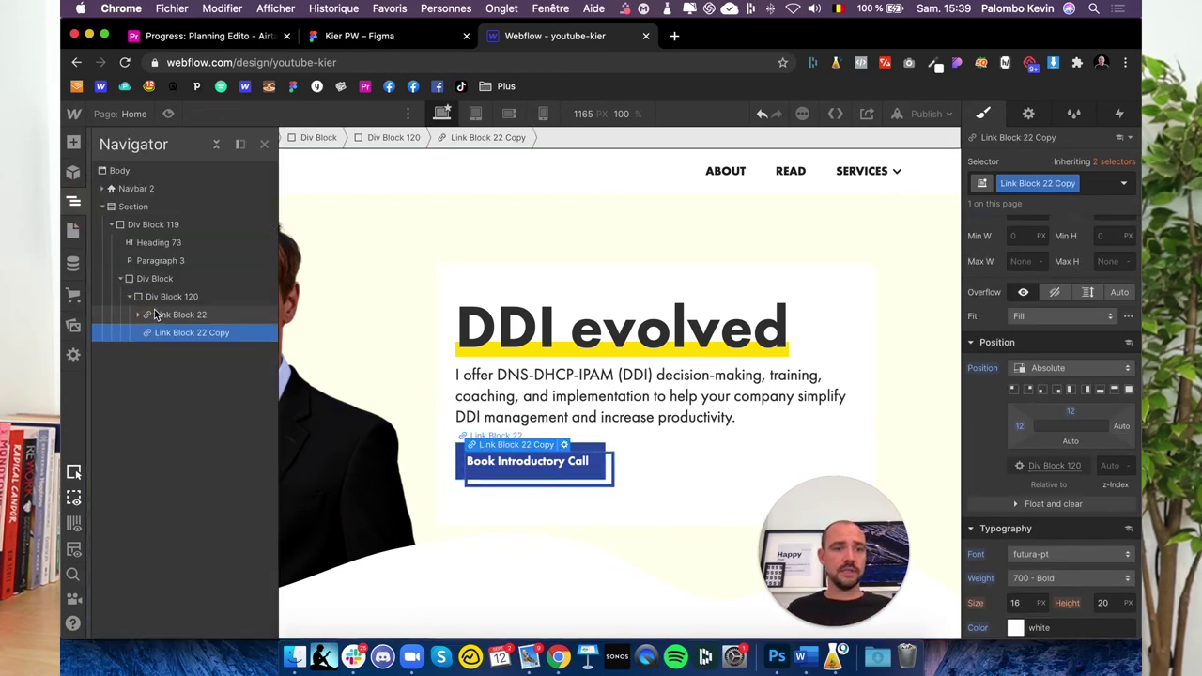
click(154, 278)
click(73, 142)
scroll(188, 376, down, 2)
click(123, 440)
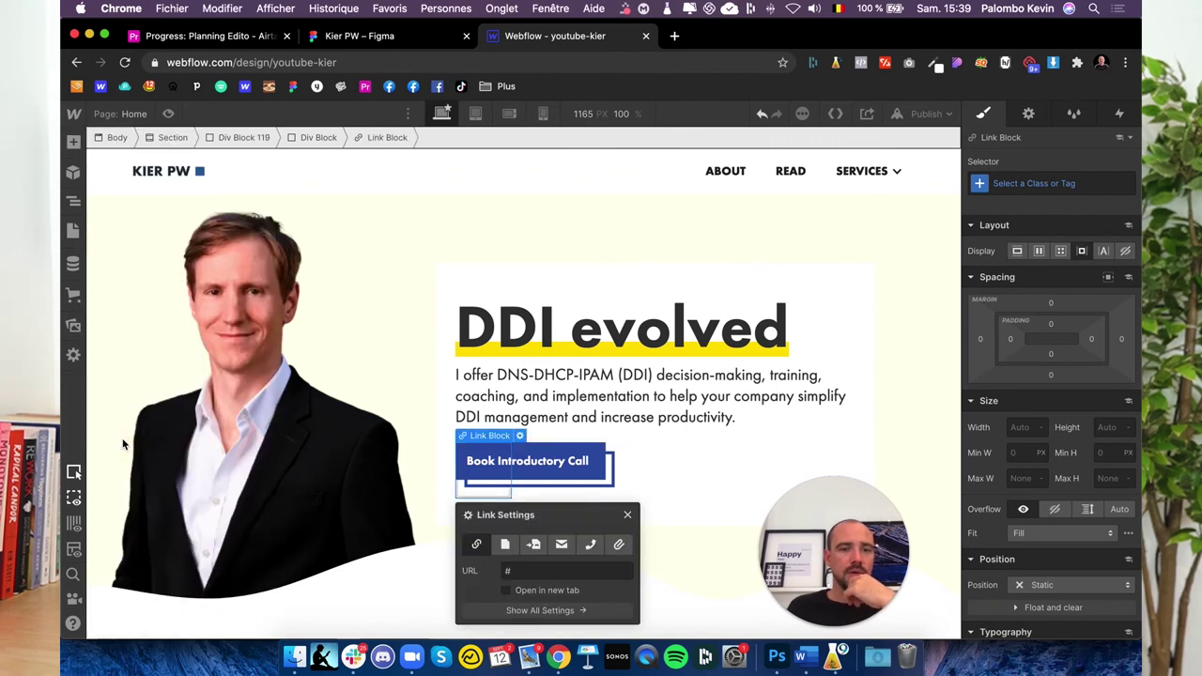
click(73, 141)
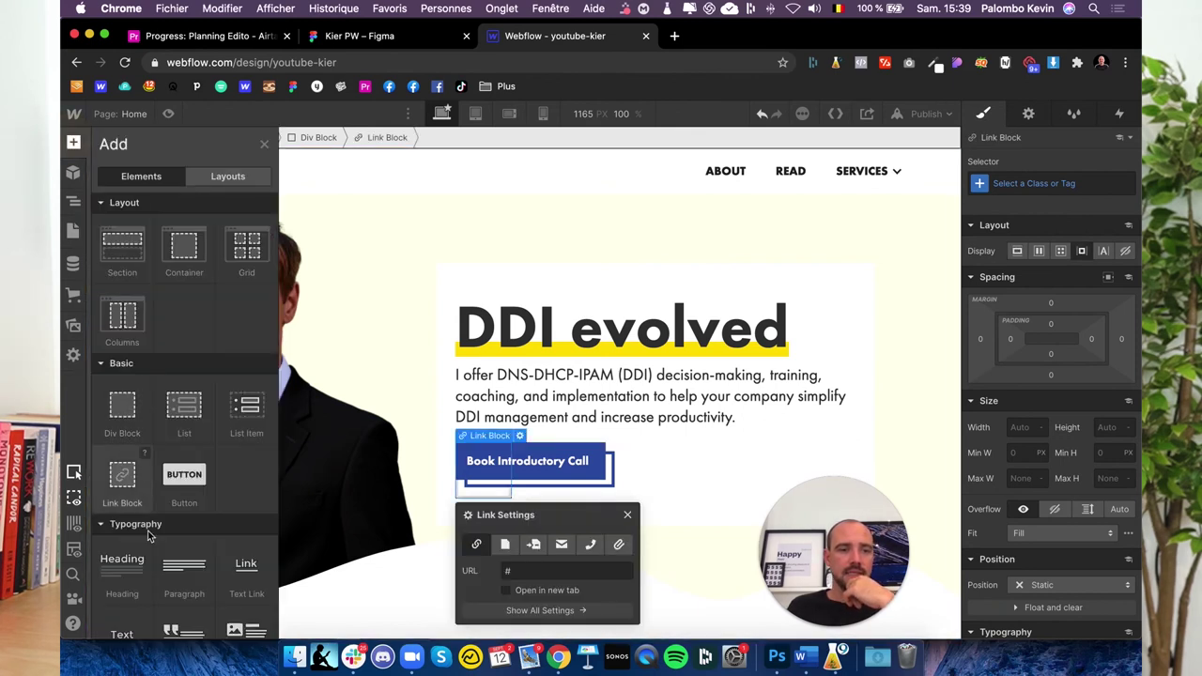
scroll(129, 560, down, 2)
click(122, 558)
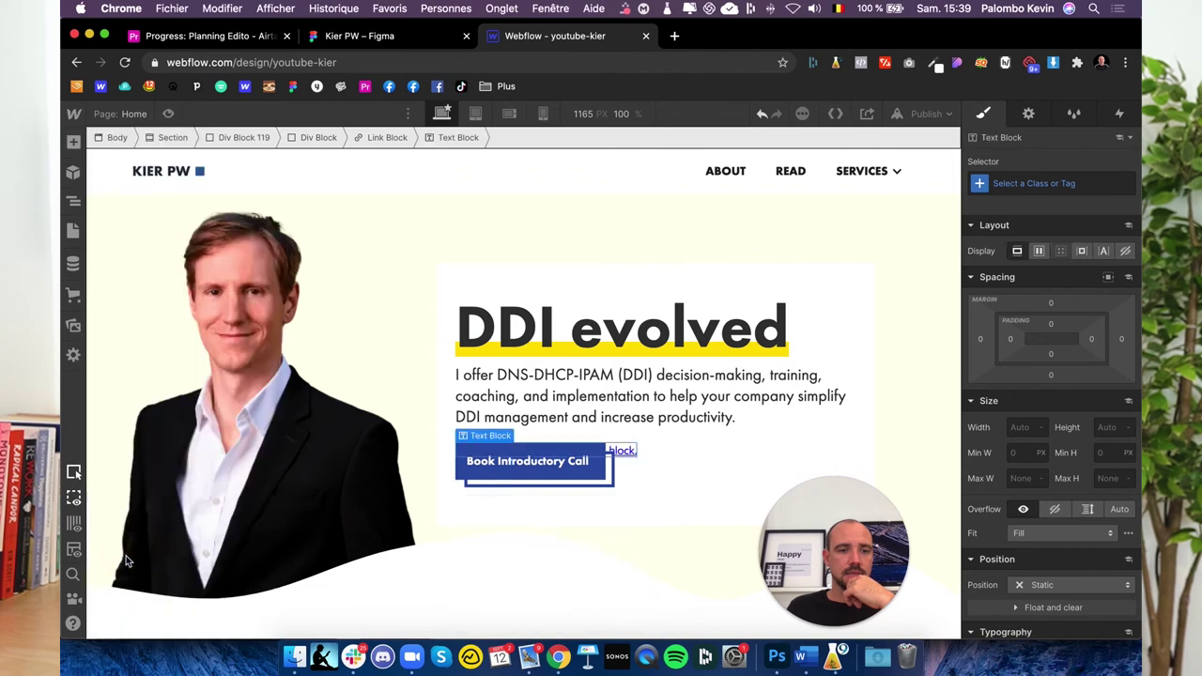
key(z)
click(177, 315)
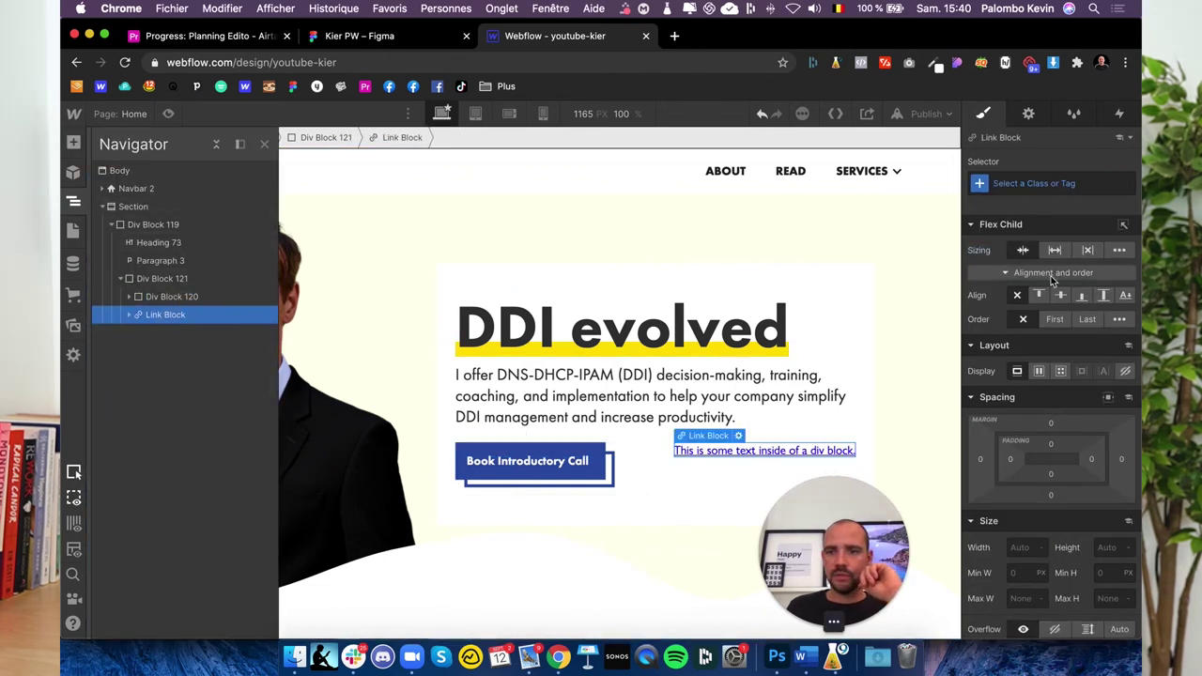
Give the new link 20 px top and bottom padding and Decoration none.
click(1056, 252)
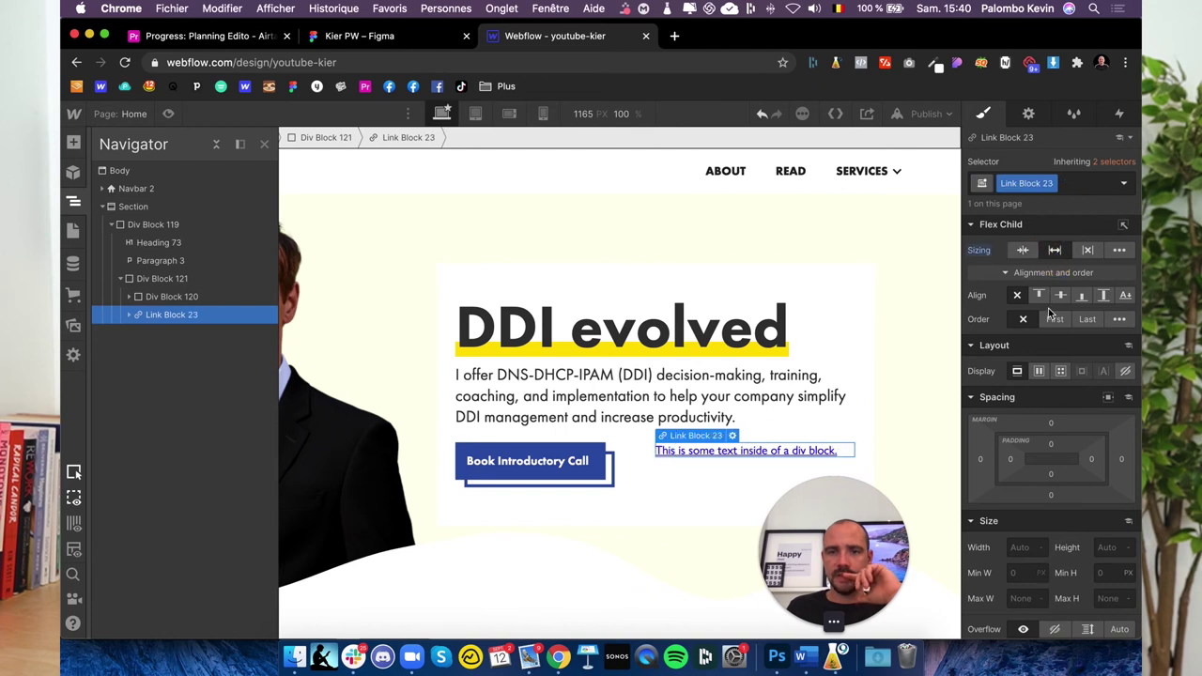
click(1053, 444)
click(1055, 459)
click(1052, 472)
click(1104, 498)
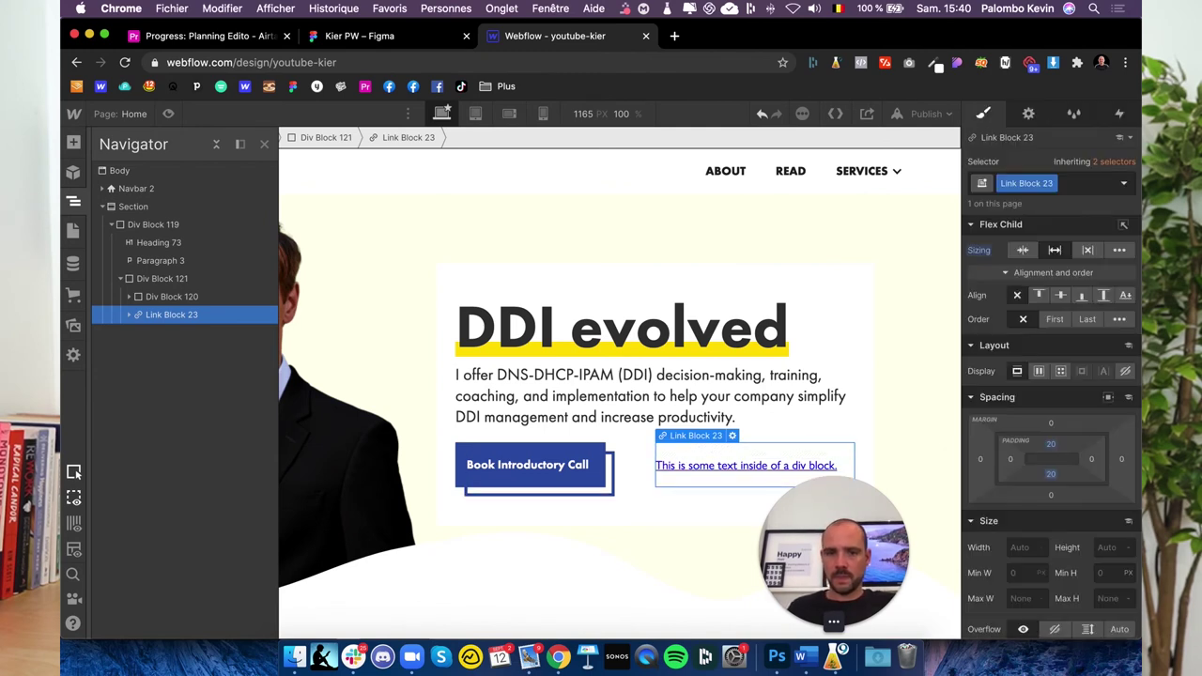
click(715, 464)
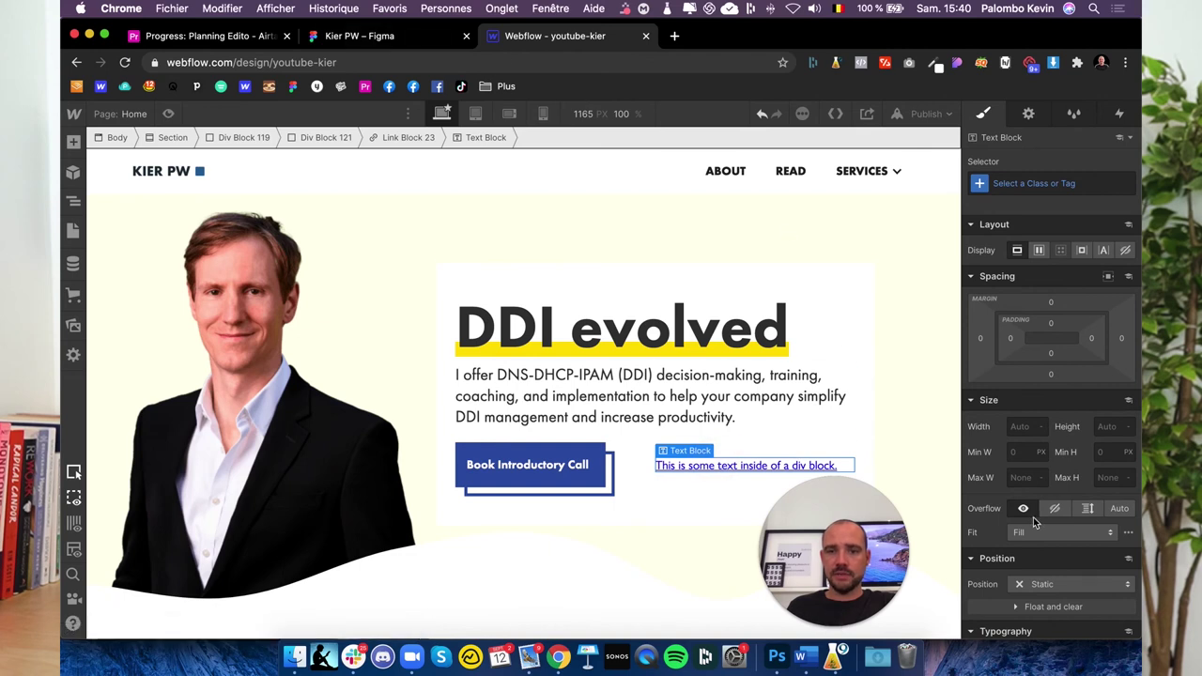
click(836, 452)
scroll(1054, 505, down, 5)
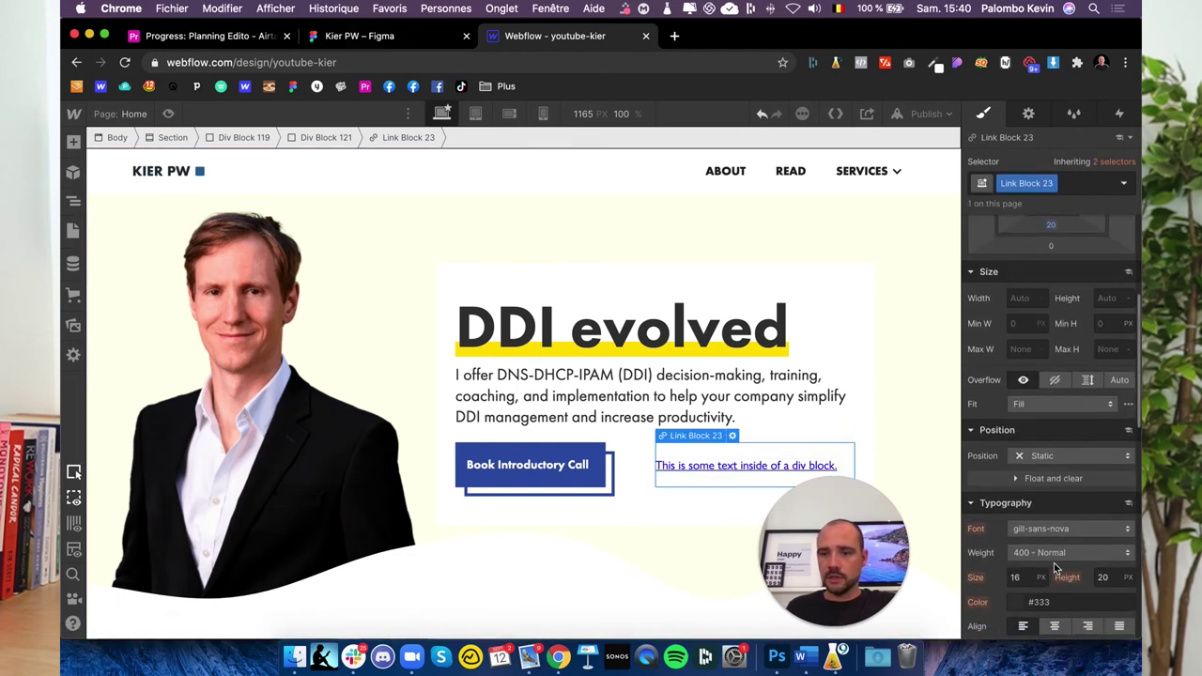
scroll(1055, 504, down, 3)
click(1063, 502)
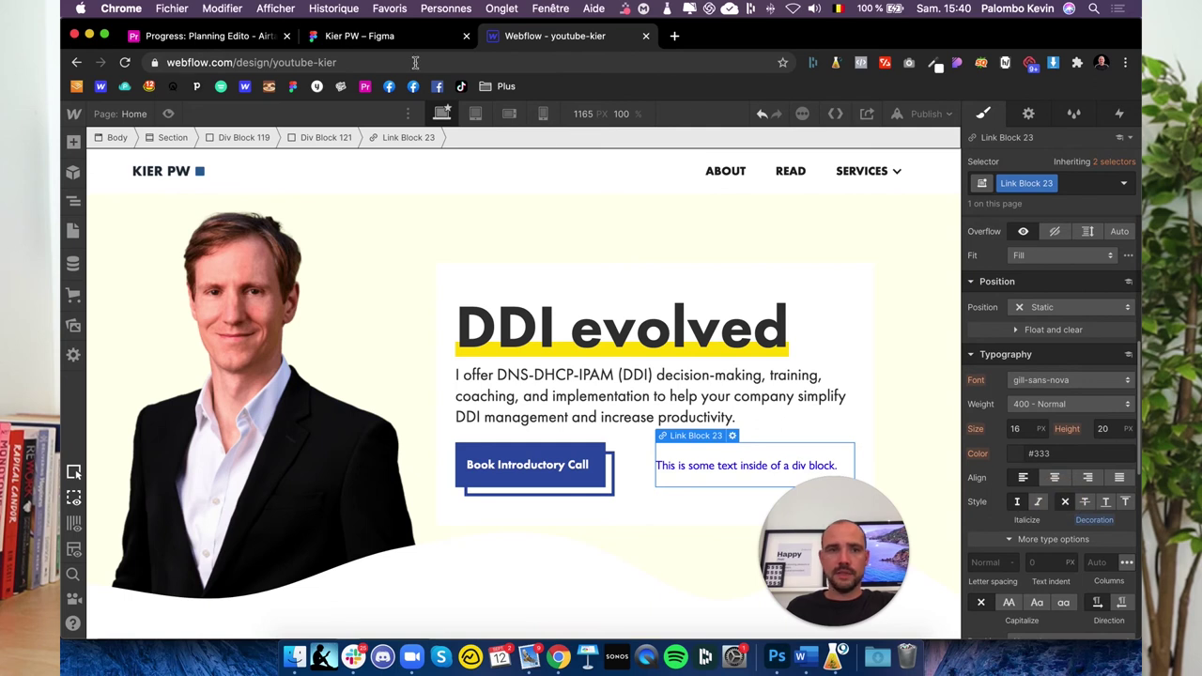
Copy the Learn more text from the Figma design.
click(389, 35)
double_click(623, 387)
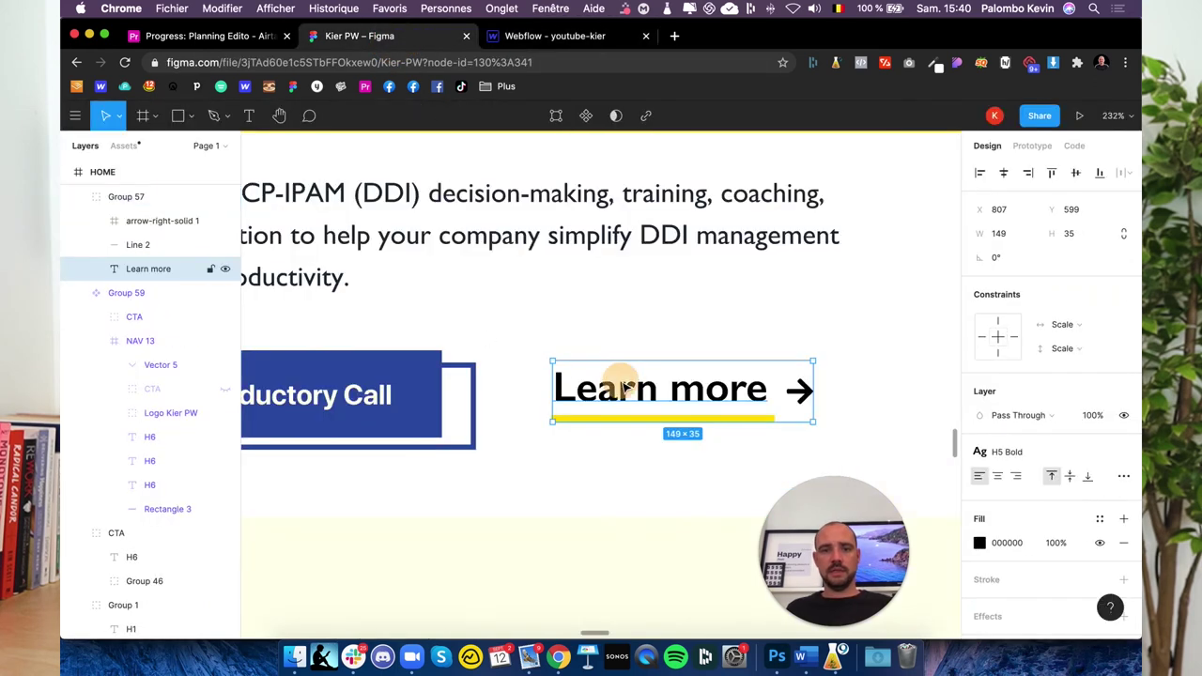
double_click(623, 387)
key(super+c)
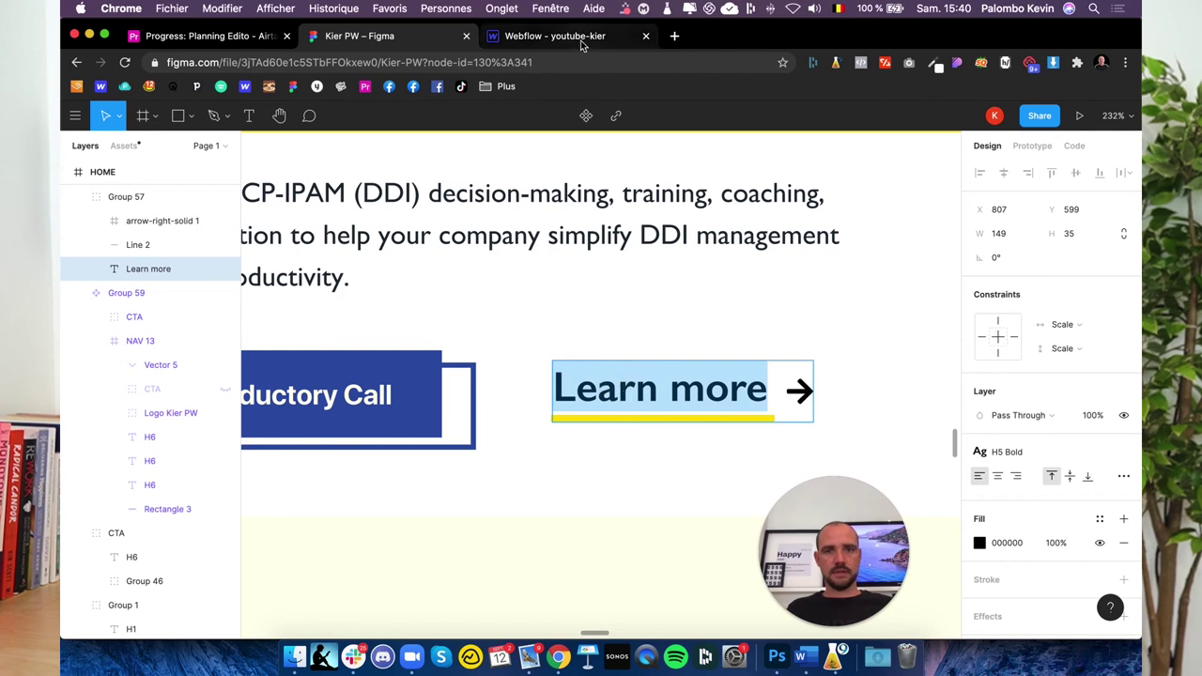
click(568, 36)
Replace the link's placeholder text with the pasted 'Learn more'.
double_click(724, 465)
key(super+v)
key(Escape)
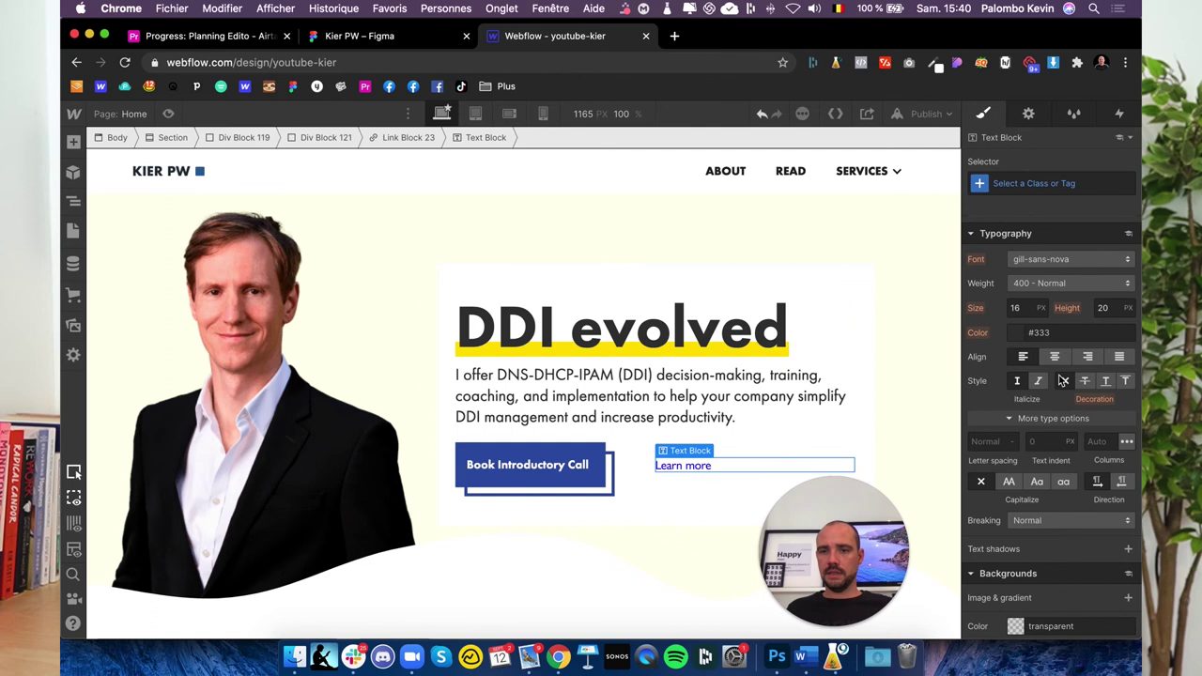
Style the Learn more text as futura-pt, 24 px, 700 Bold, black.
click(1047, 259)
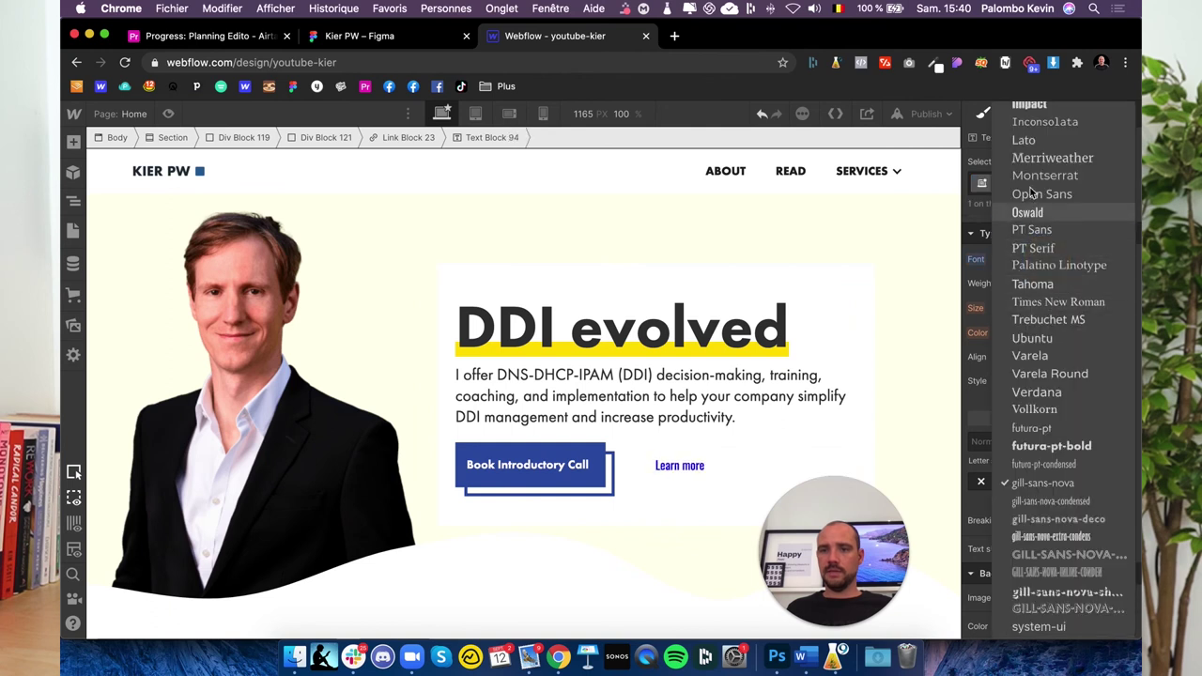
click(1044, 429)
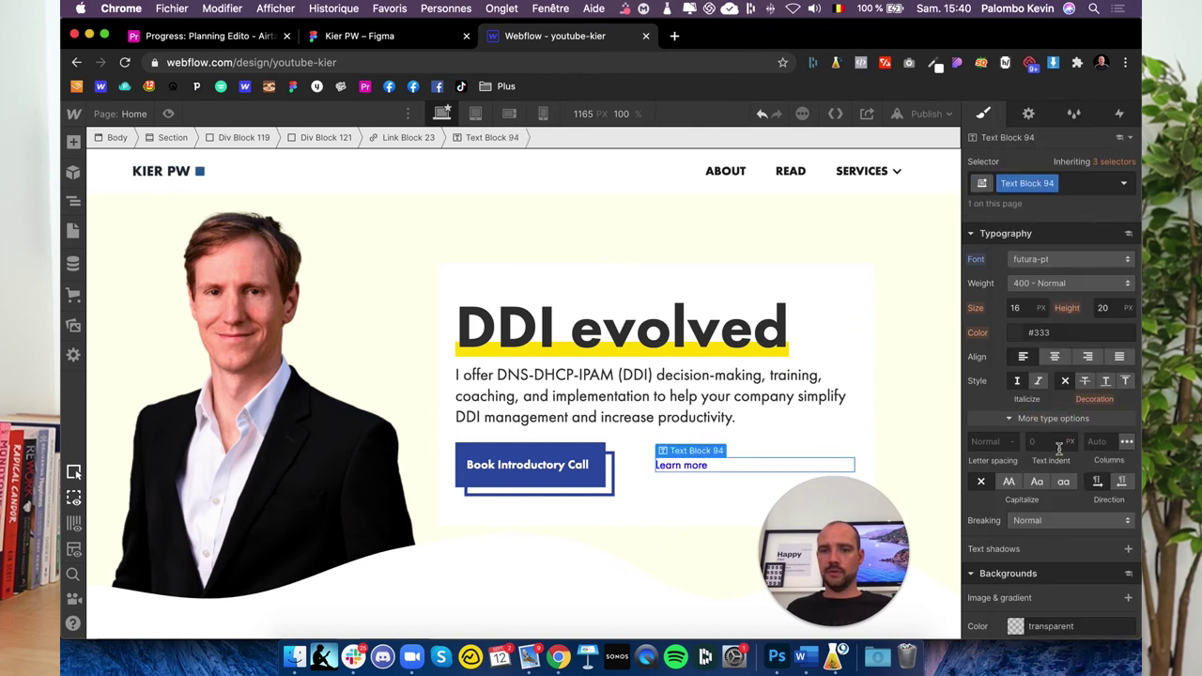
double_click(1017, 308)
text(24)
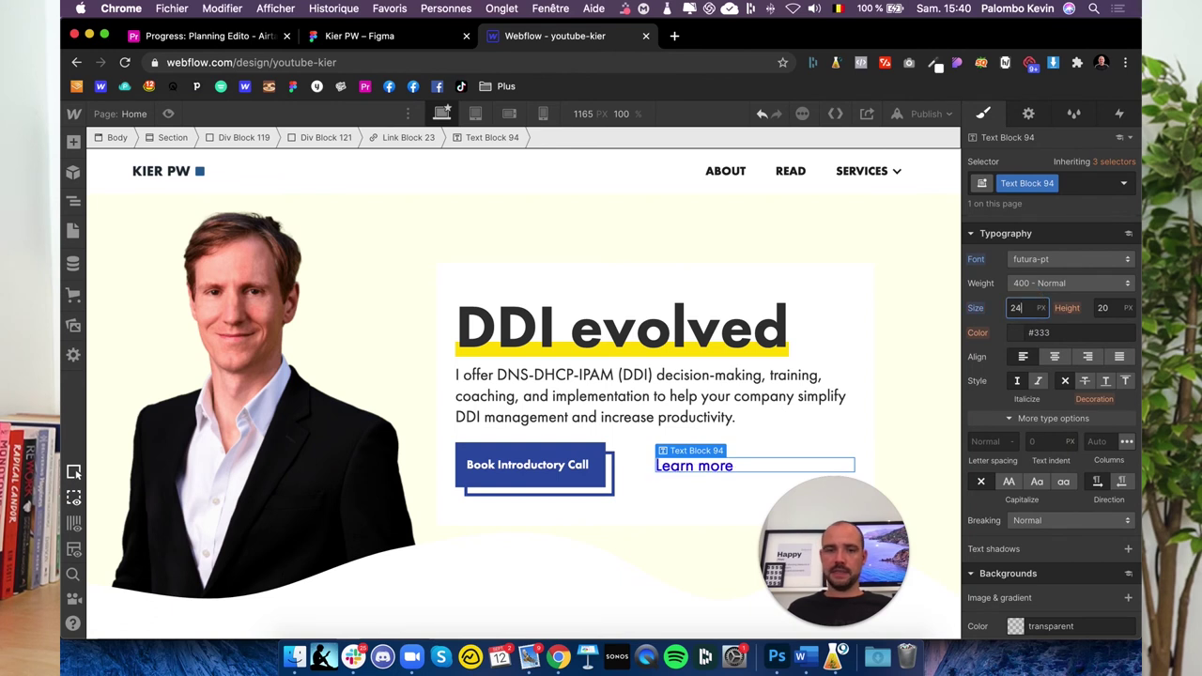
click(1040, 283)
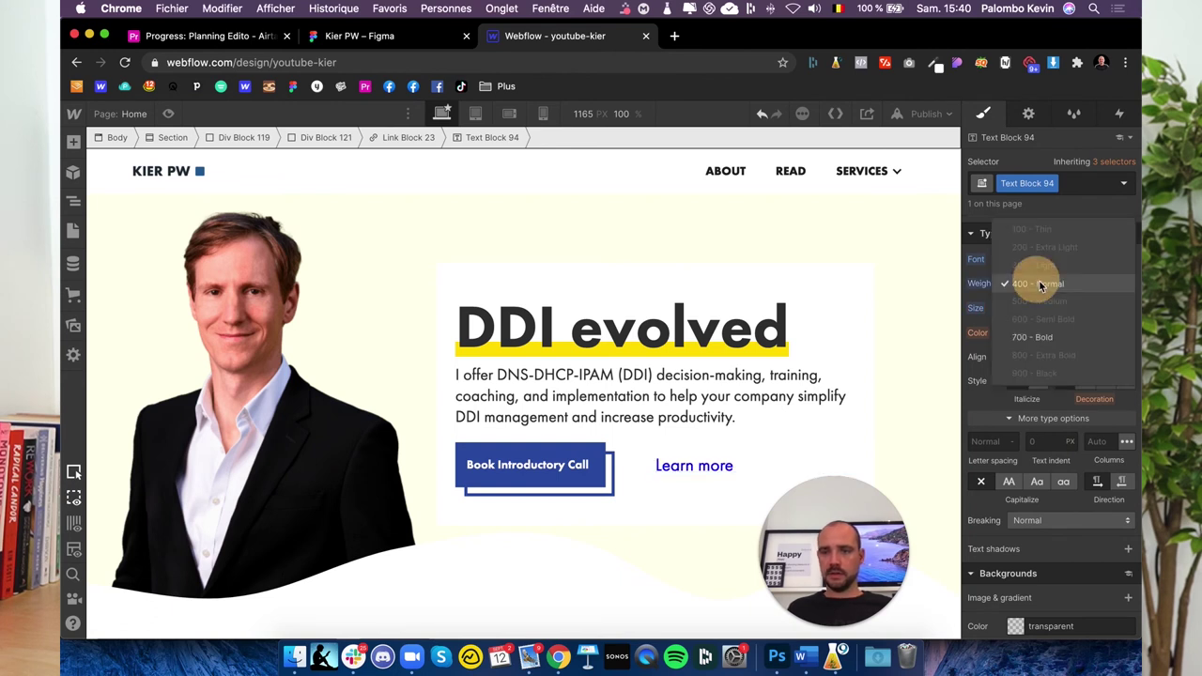
click(1038, 336)
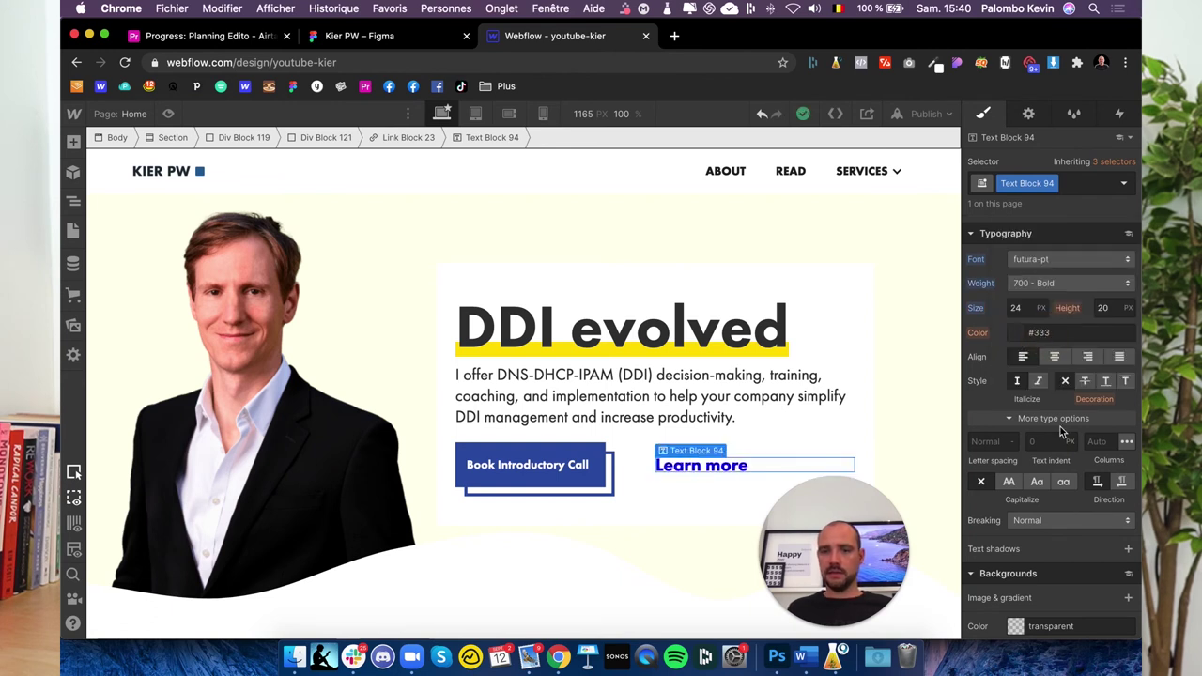
click(1016, 333)
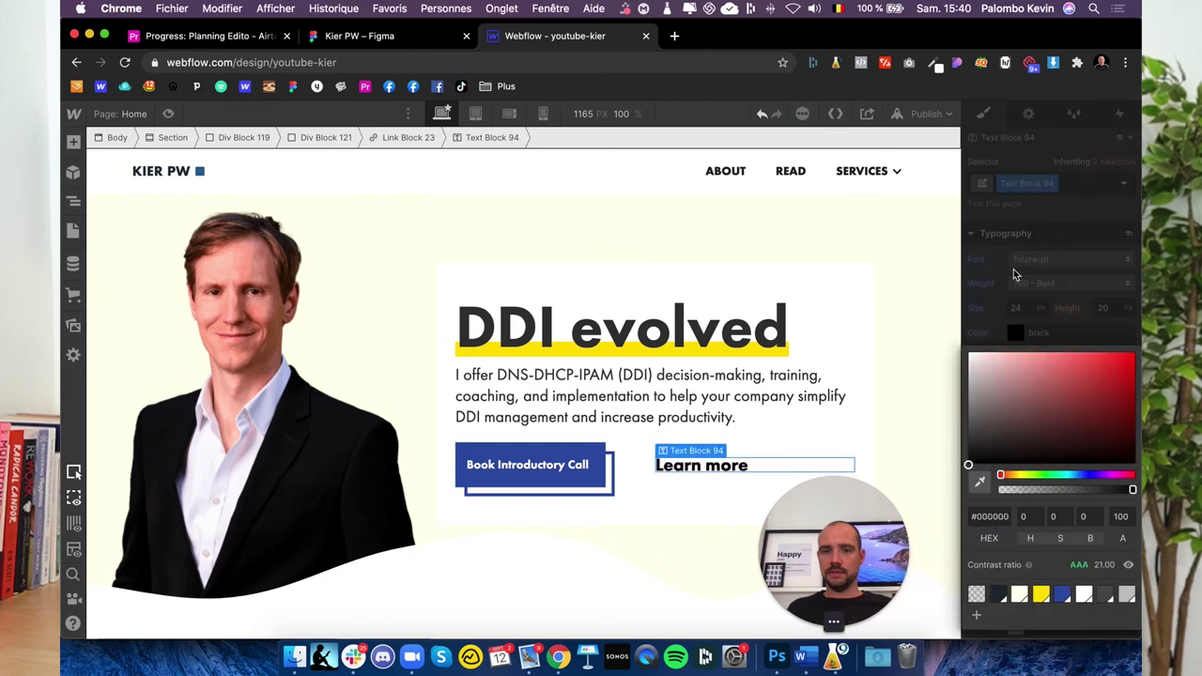
click(1082, 310)
click(73, 201)
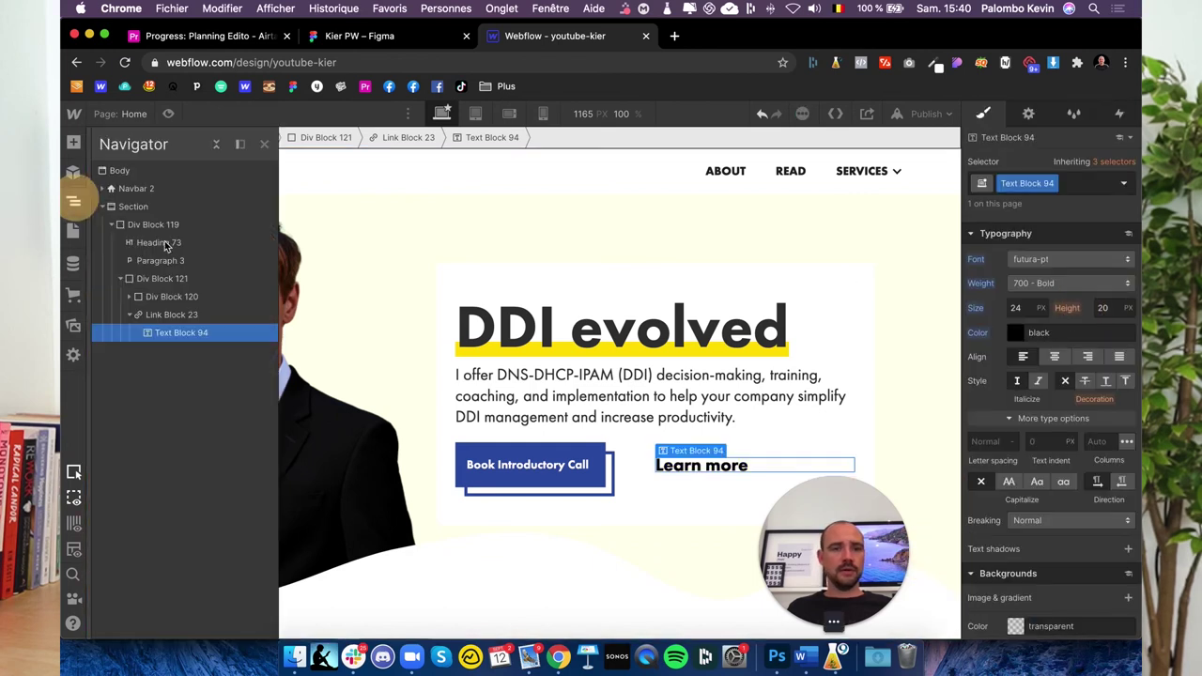
click(160, 315)
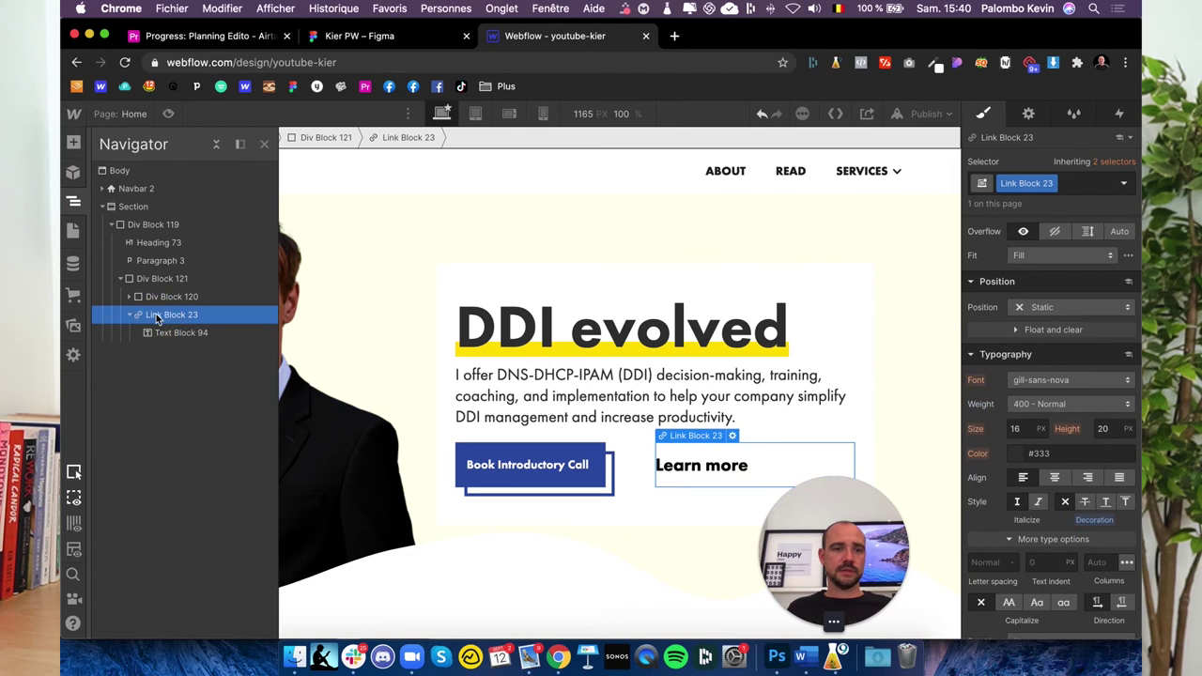
Insert an Image into Link Block 23 and set it to the Icon.svg asset.
click(73, 142)
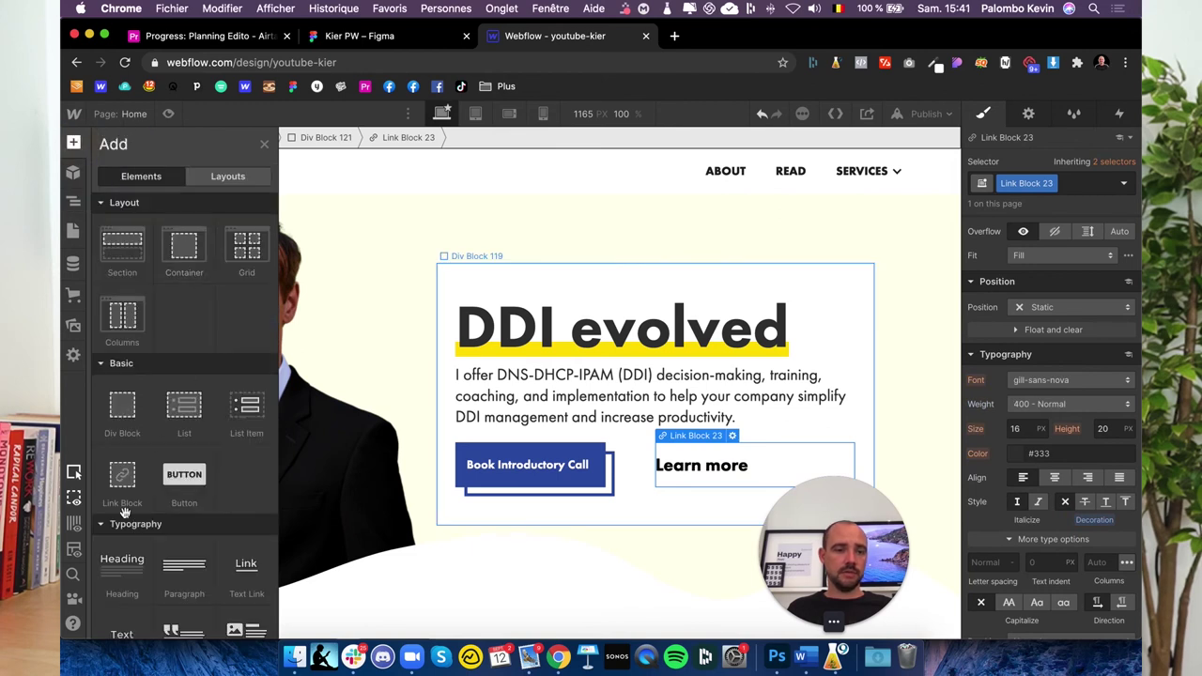
scroll(122, 464, down, 3)
scroll(121, 460, up, 2)
scroll(122, 469, down, 5)
click(122, 476)
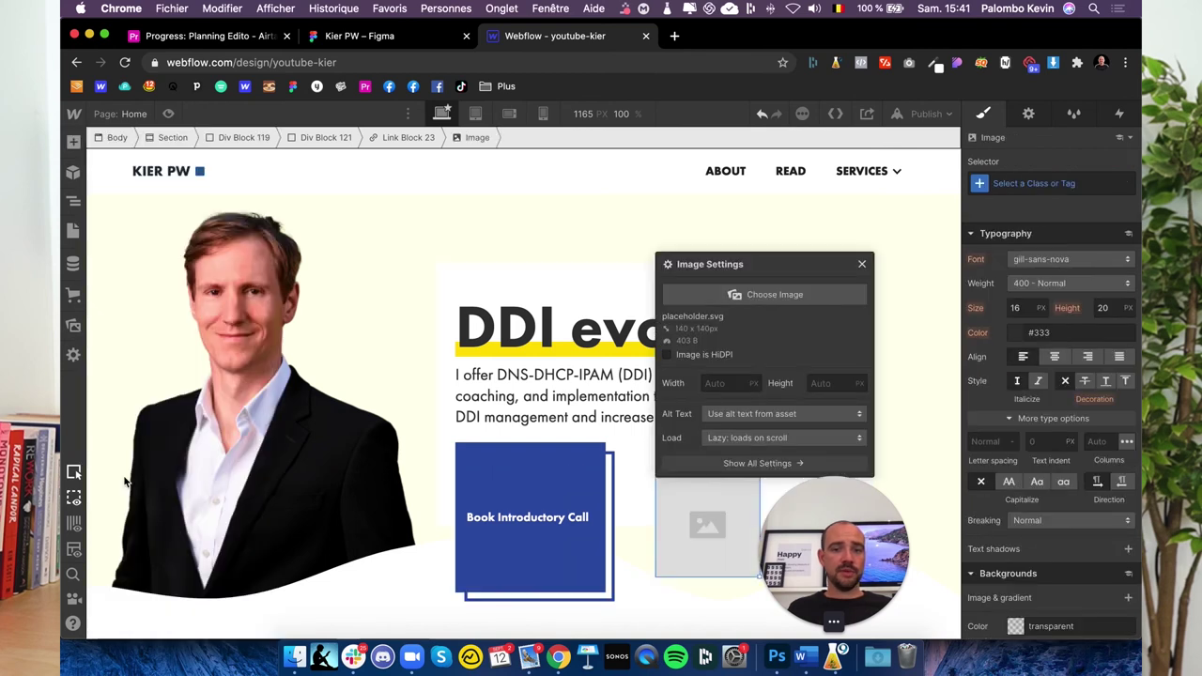
click(811, 287)
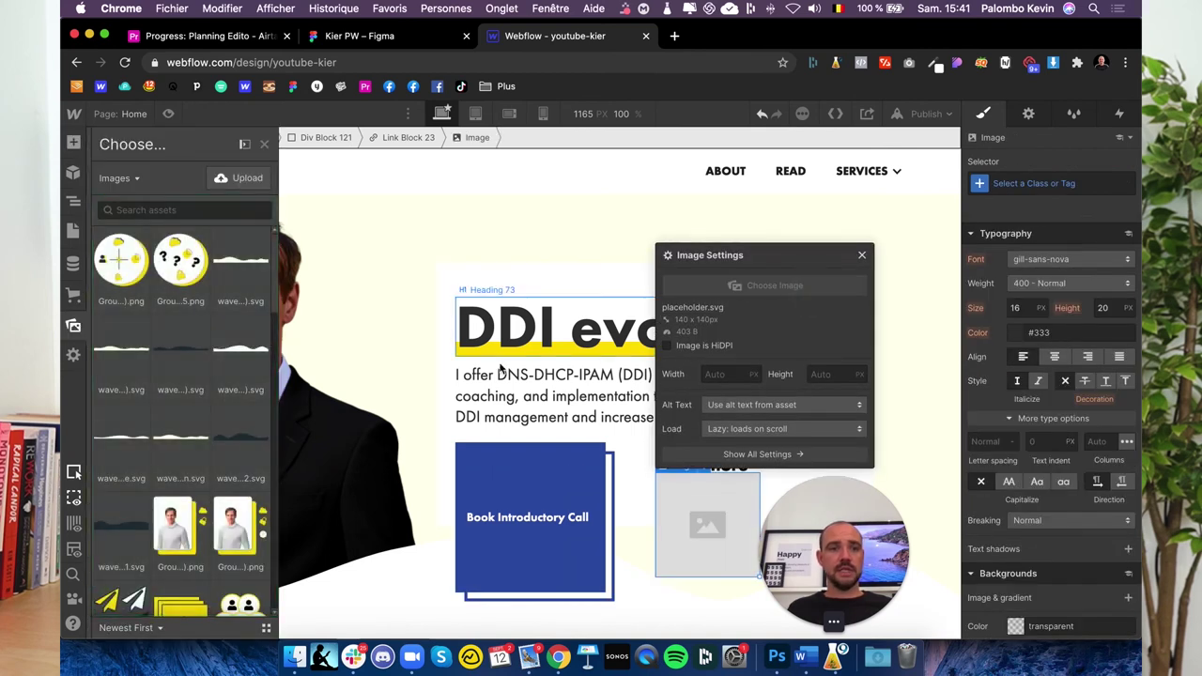
scroll(187, 440, down, 10)
scroll(189, 445, down, 5)
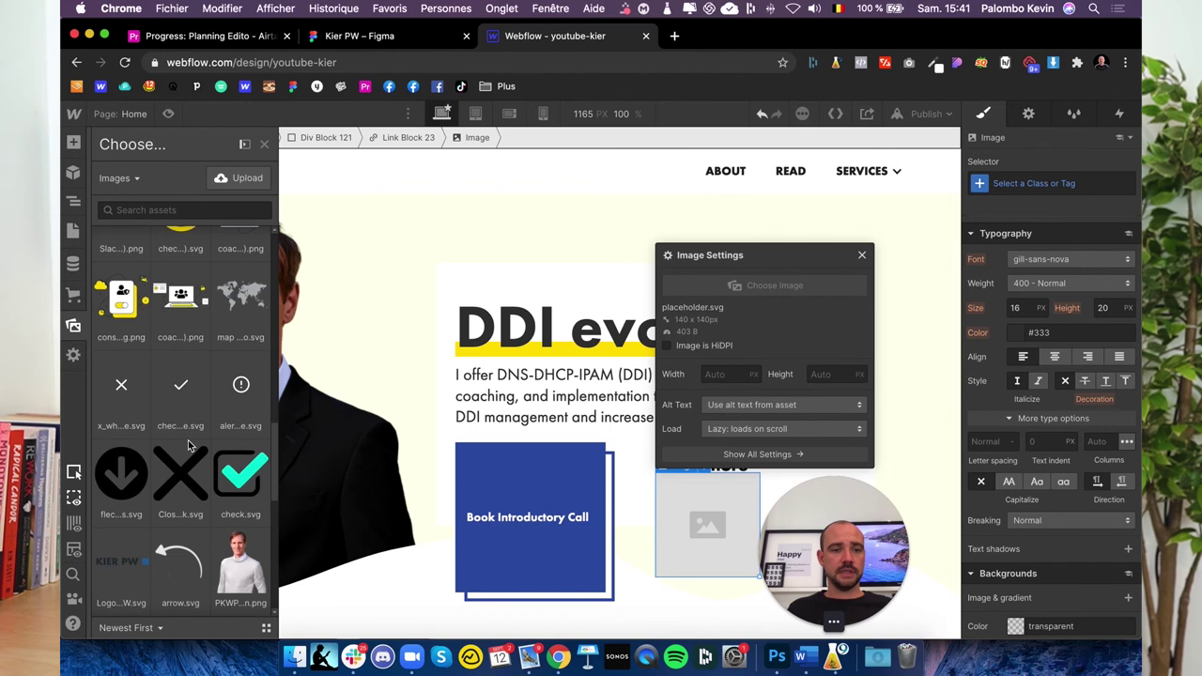
scroll(189, 445, down, 2)
scroll(188, 441, down, 5)
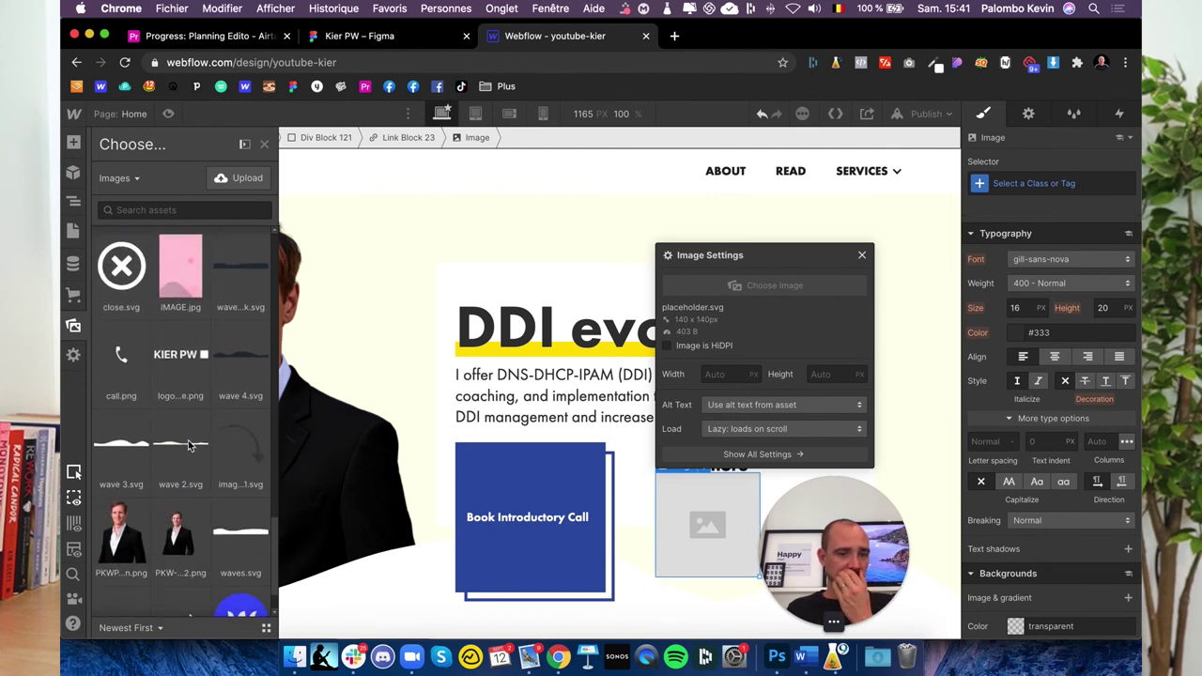
scroll(187, 441, down, 1)
click(181, 564)
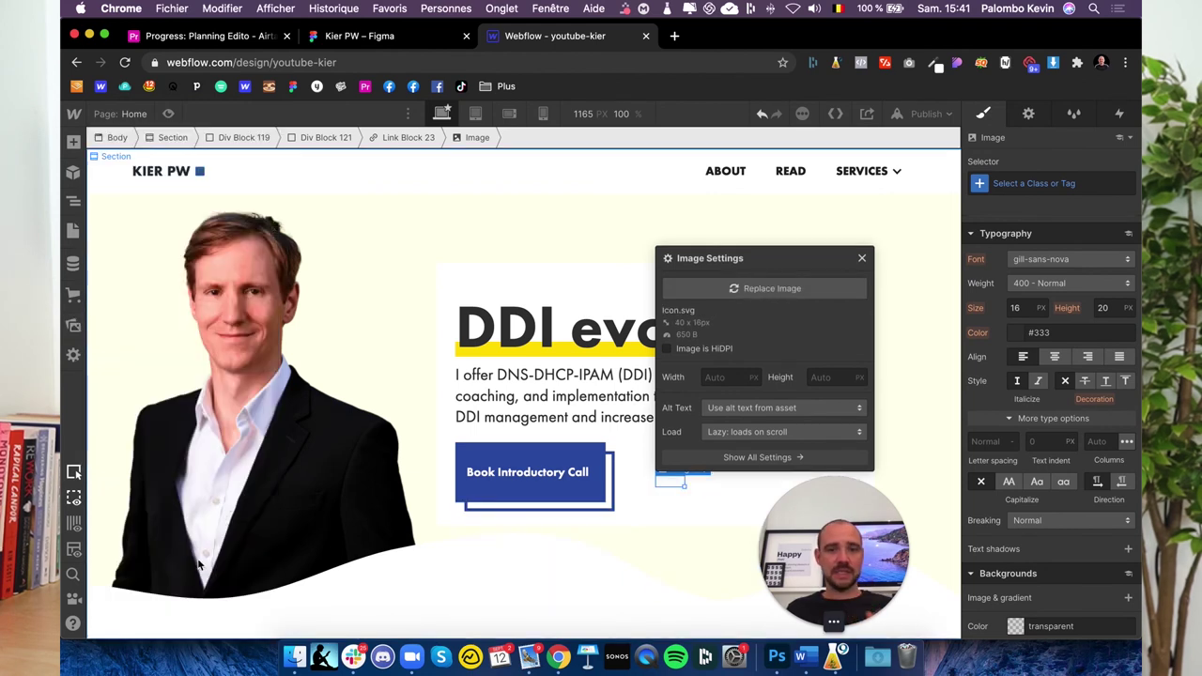
click(328, 36)
Export Figma's arrow-right-solid 1 icon beside Learn more as an SVG file.
click(798, 388)
double_click(797, 389)
click(849, 403)
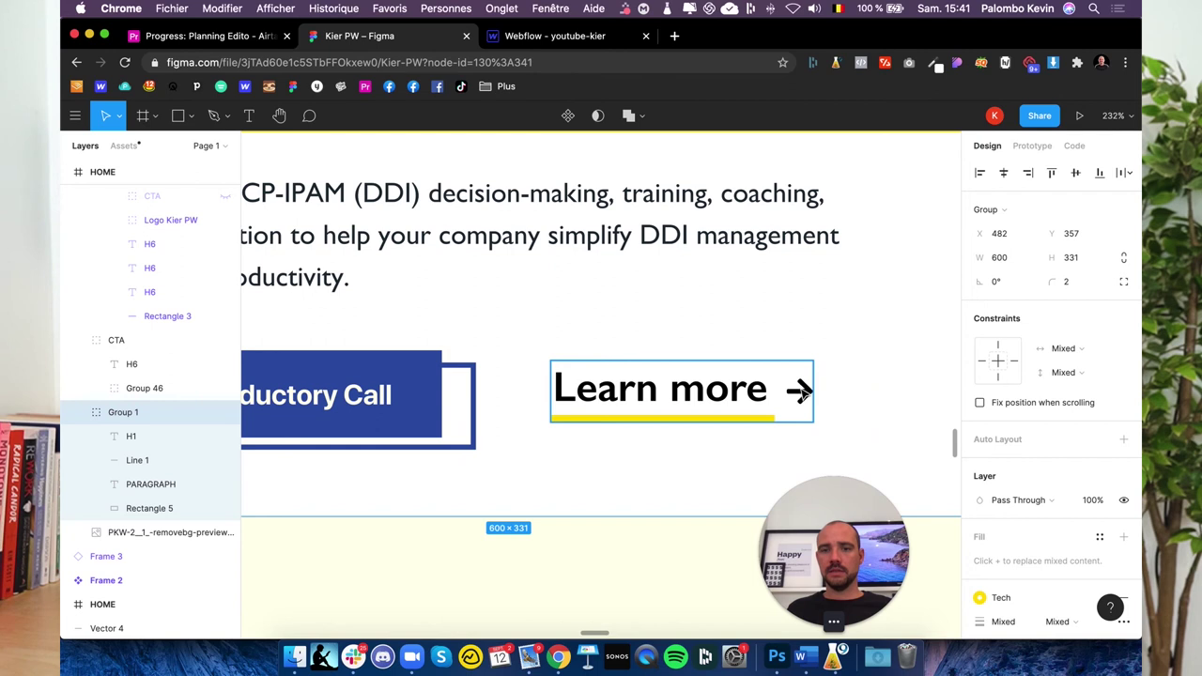
click(798, 390)
scroll(1049, 519, down, 3)
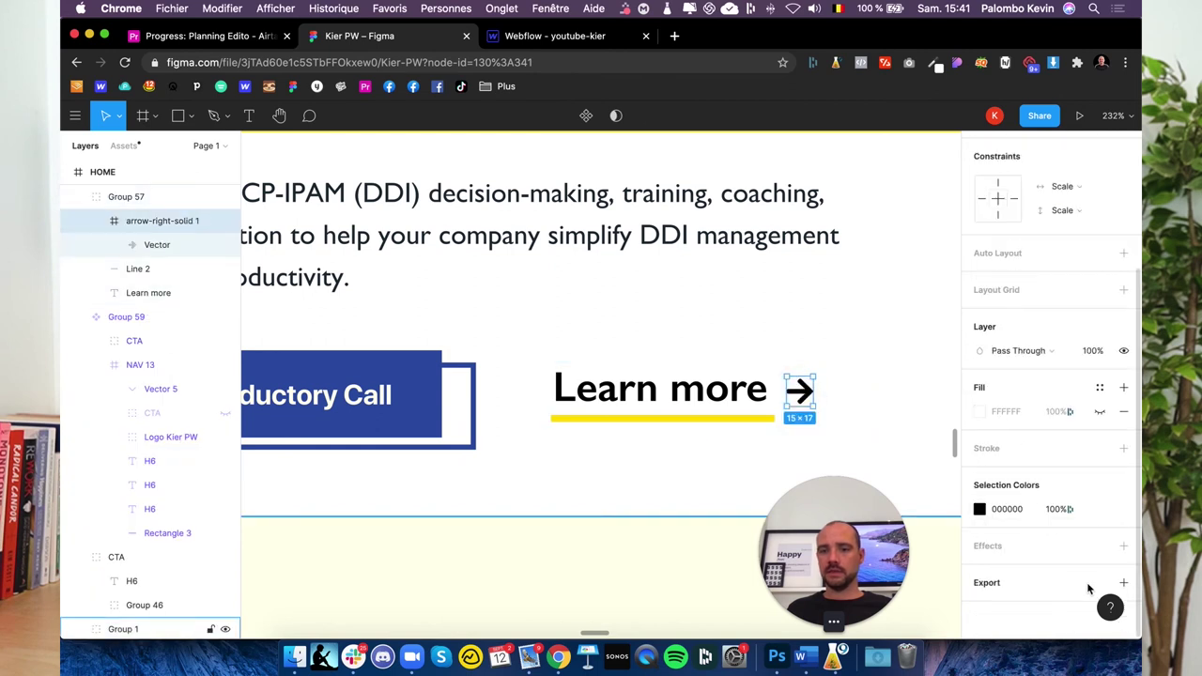
click(1123, 583)
click(1093, 530)
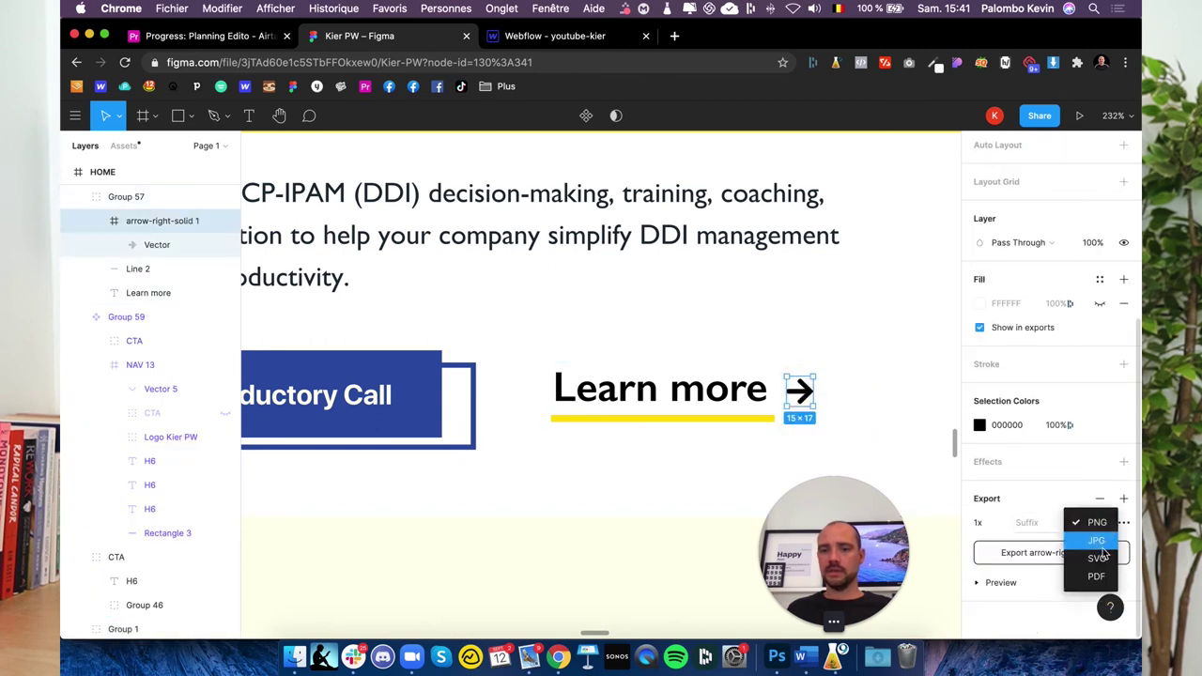
click(1097, 558)
click(1051, 552)
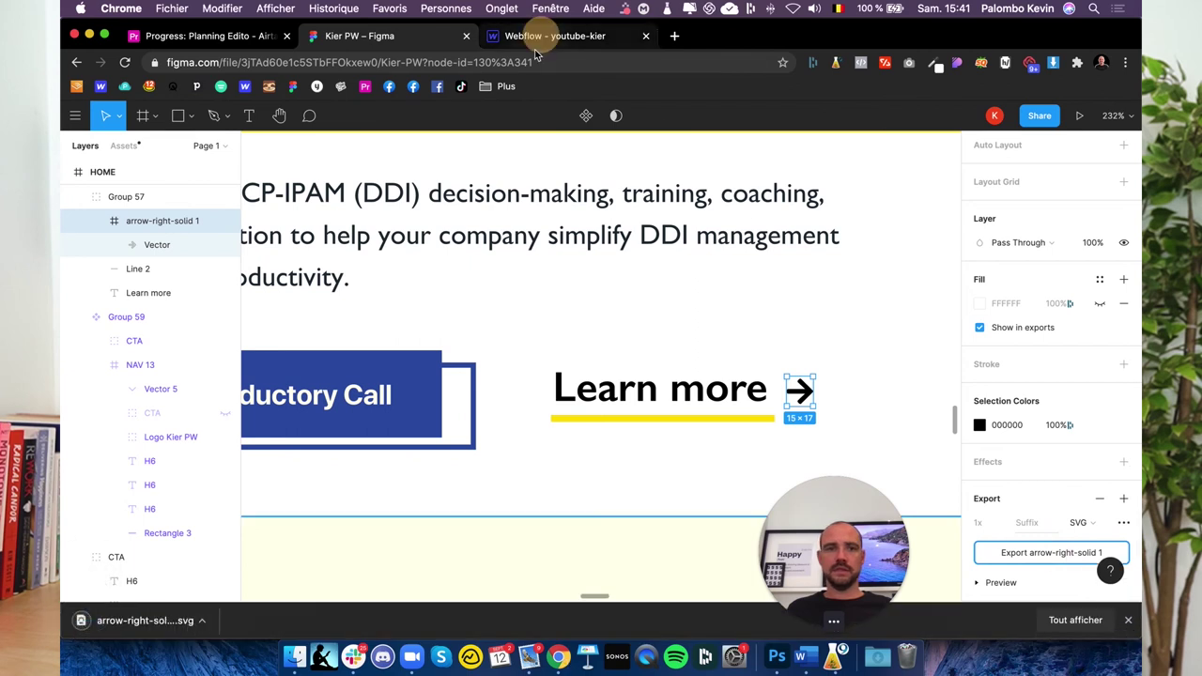
click(554, 36)
Replace the placeholder image with arrow-right-solid 1.svg and set Link Block 23 display to Flex.
click(756, 269)
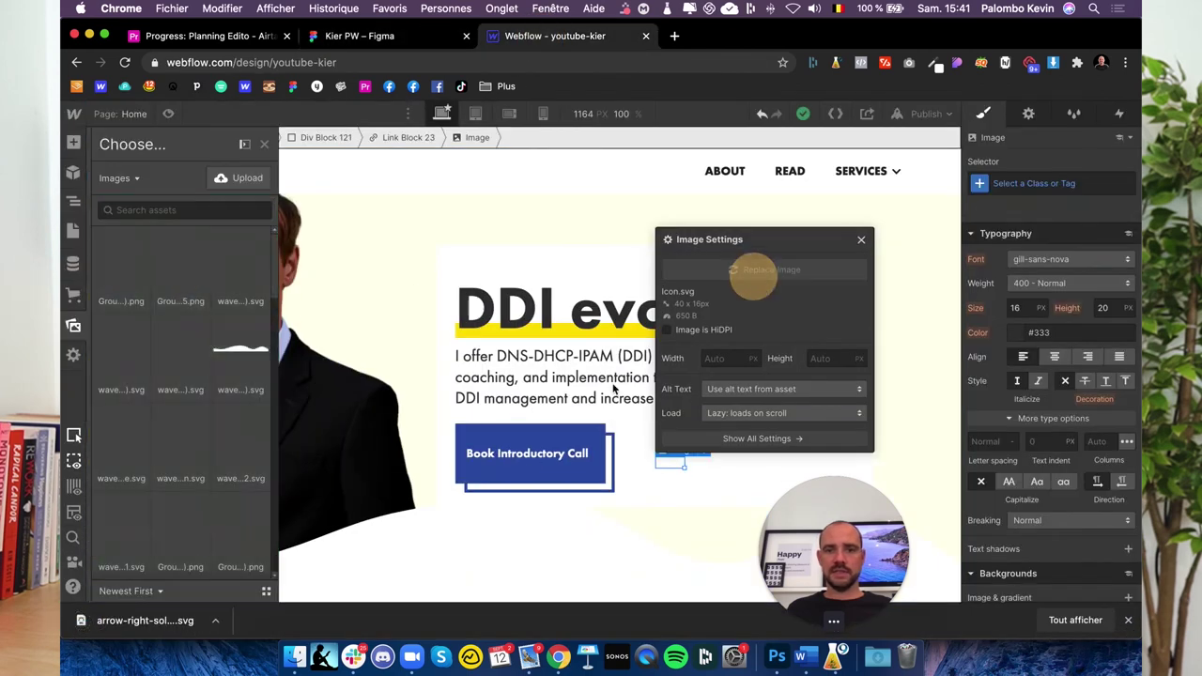
click(176, 347)
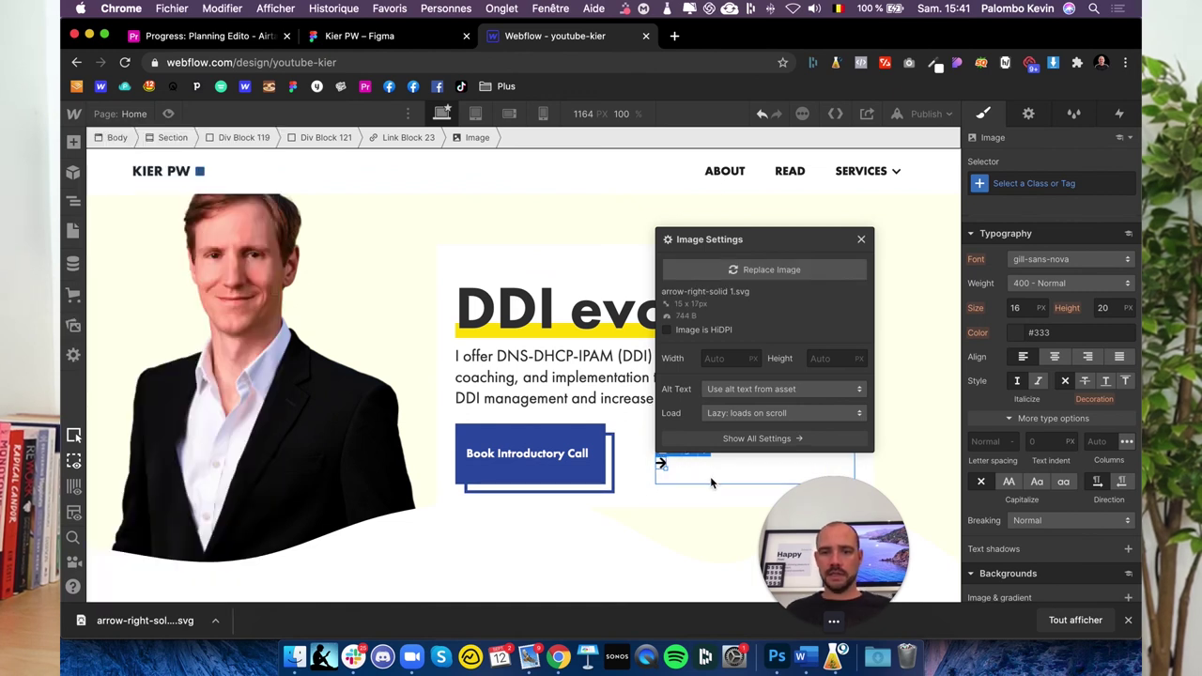
click(710, 476)
scroll(1014, 355, up, 3)
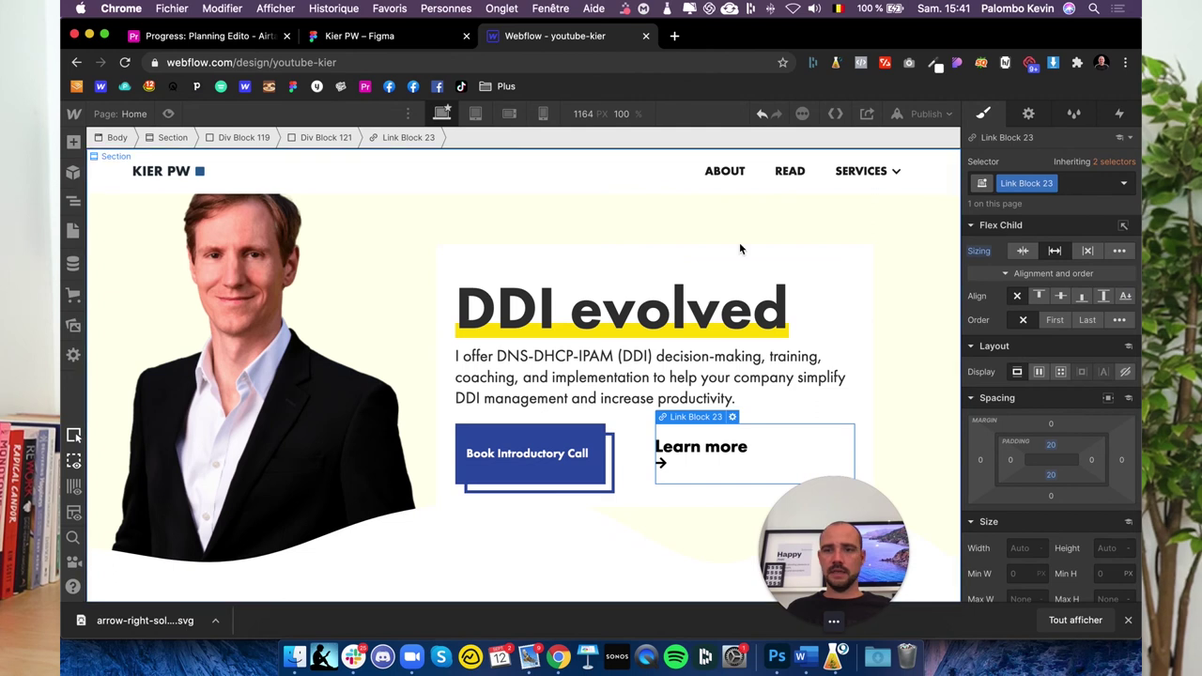
click(1038, 373)
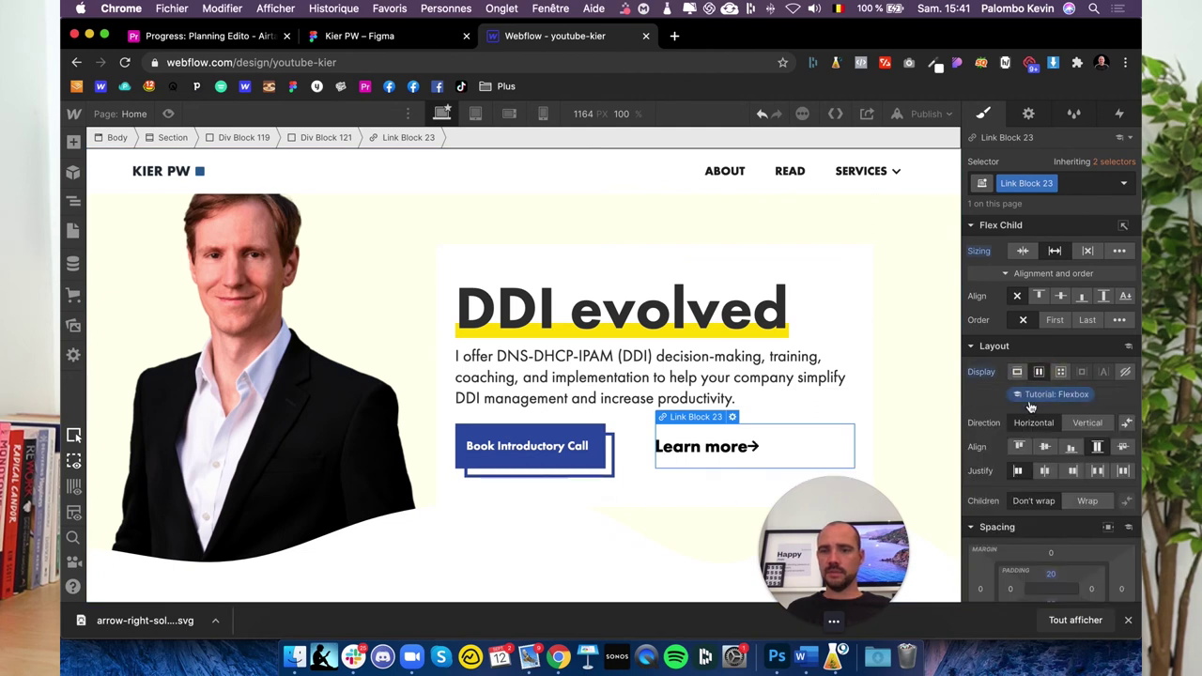
Give the arrow image a 10 px left margin.
click(755, 447)
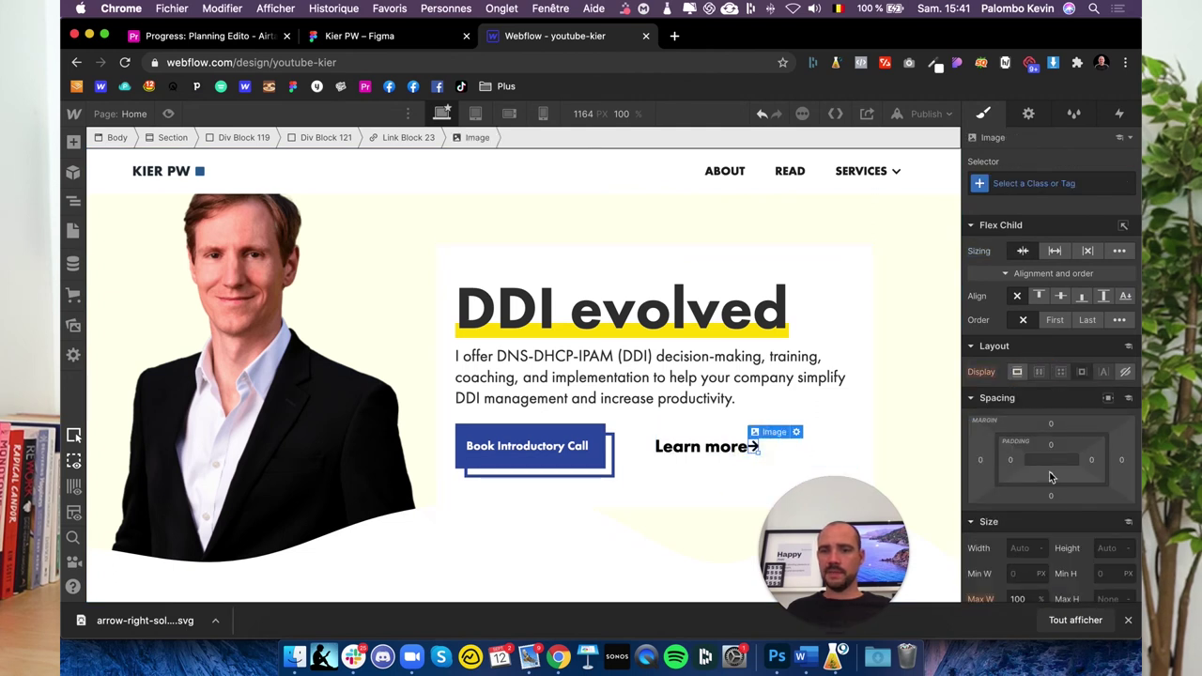
click(983, 460)
text(120)
key(Return)
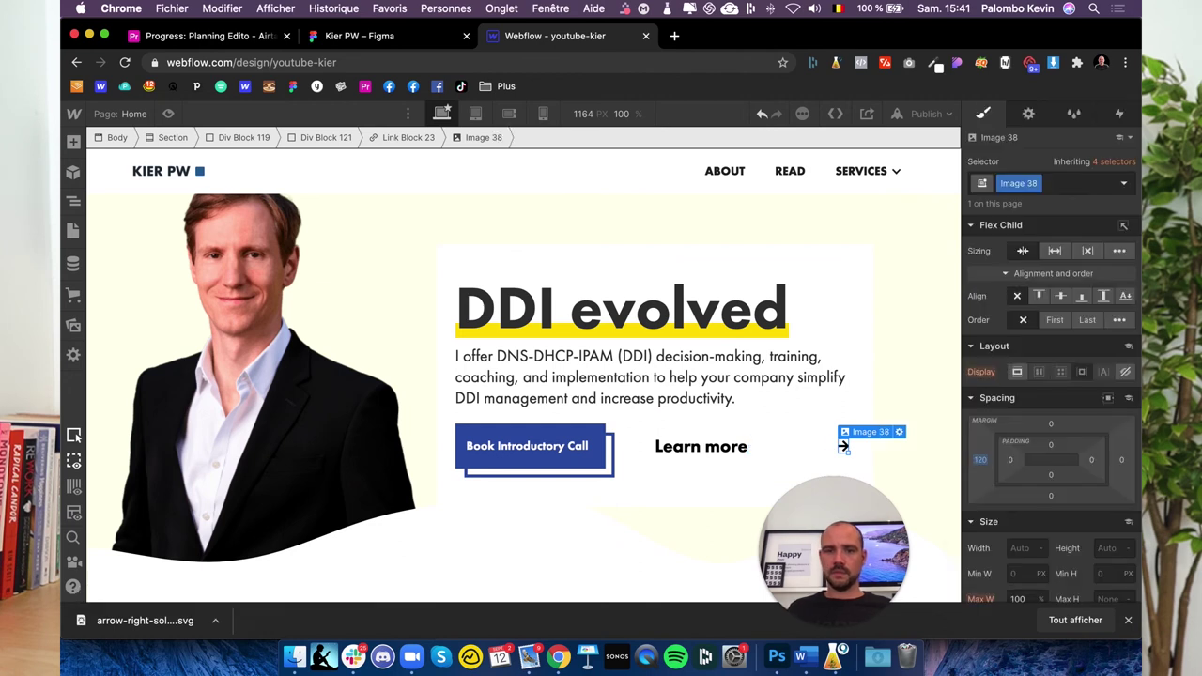
click(980, 460)
text(10)
key(Return)
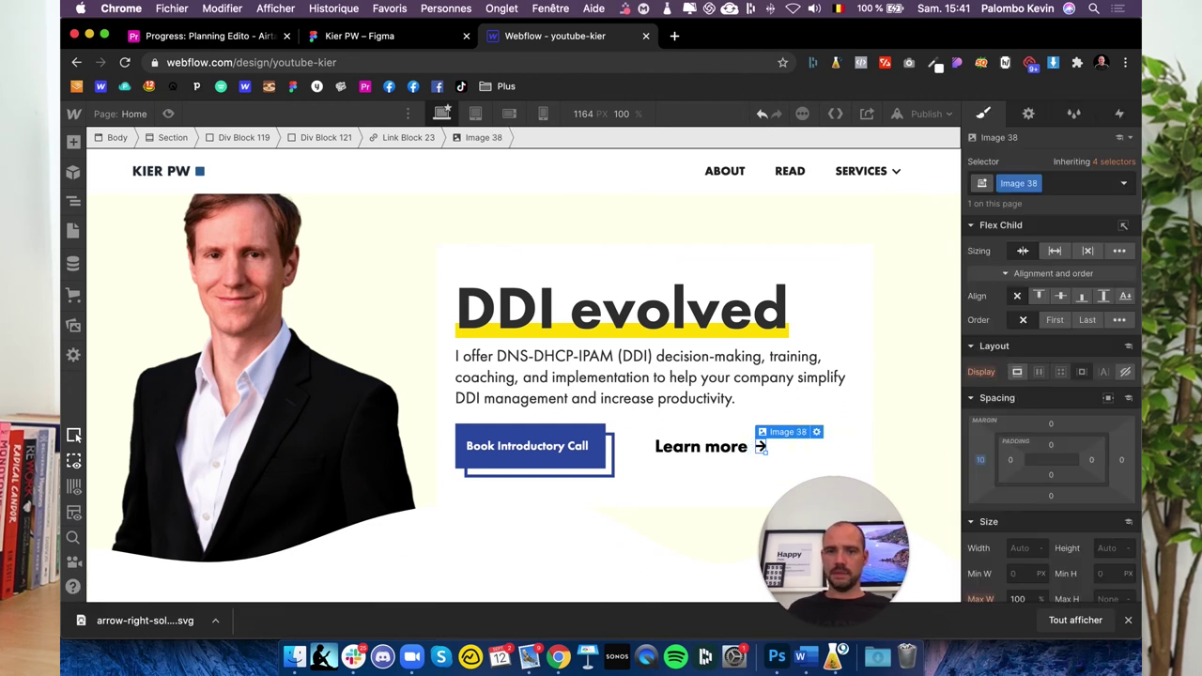
Check the Learn more link against the Figma yellow underline and reselect the link block.
click(754, 459)
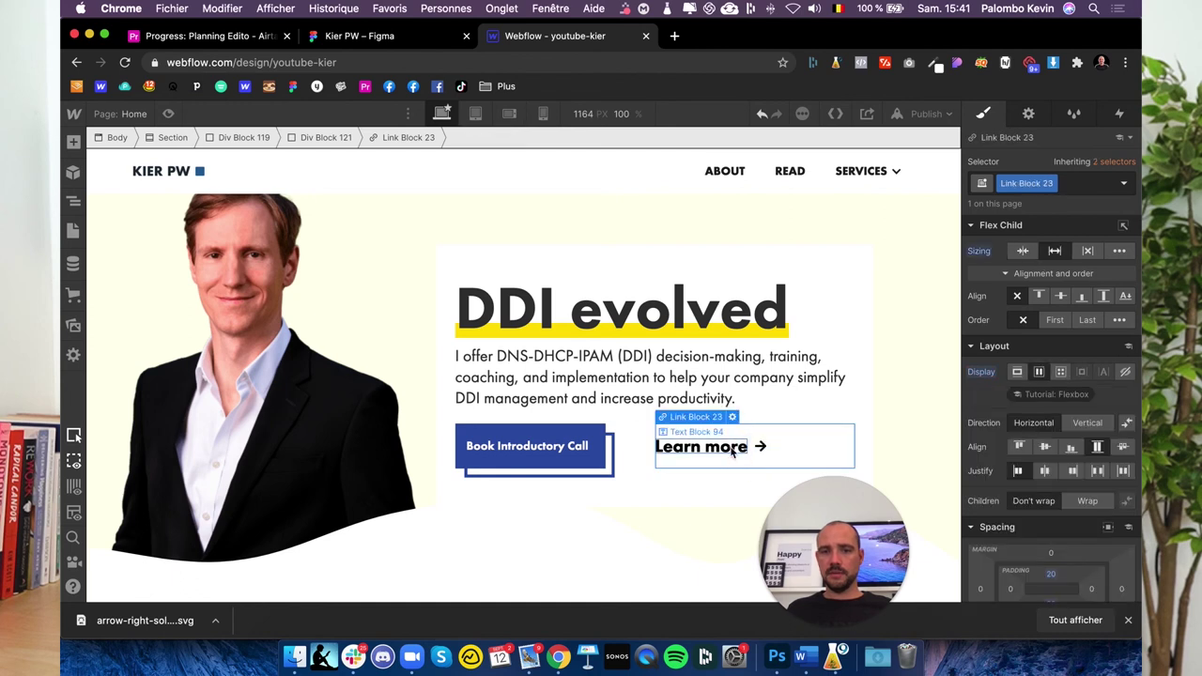
click(734, 450)
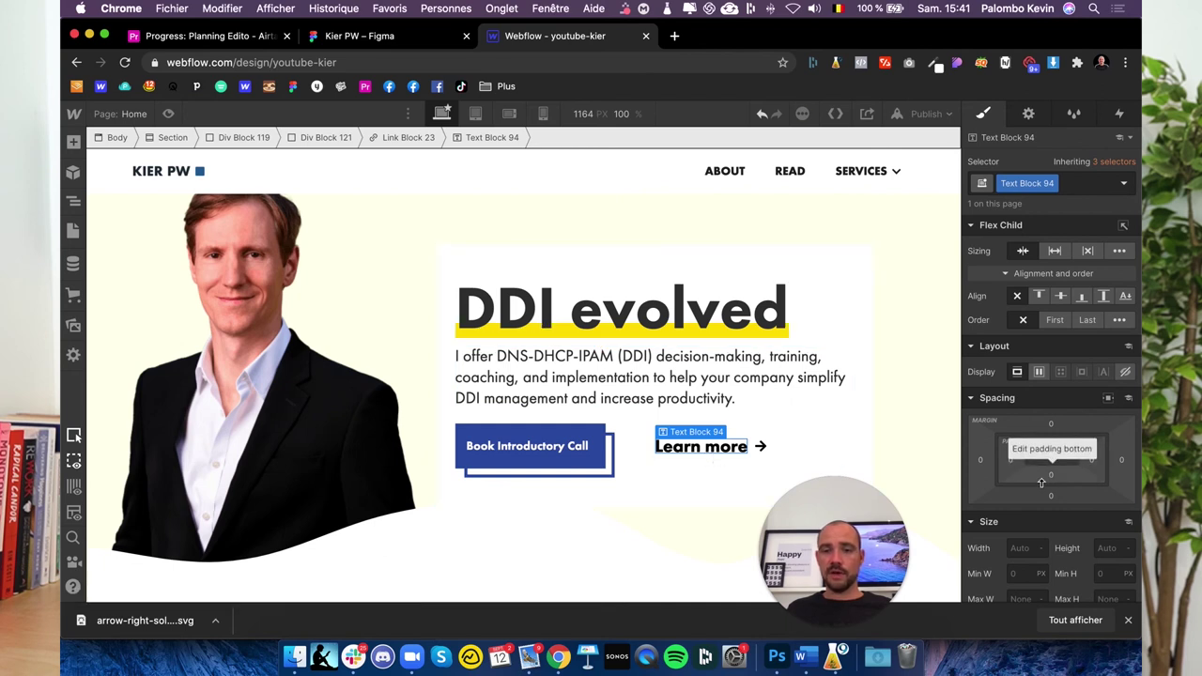
scroll(1044, 483, down, 2)
scroll(1044, 483, down, 3)
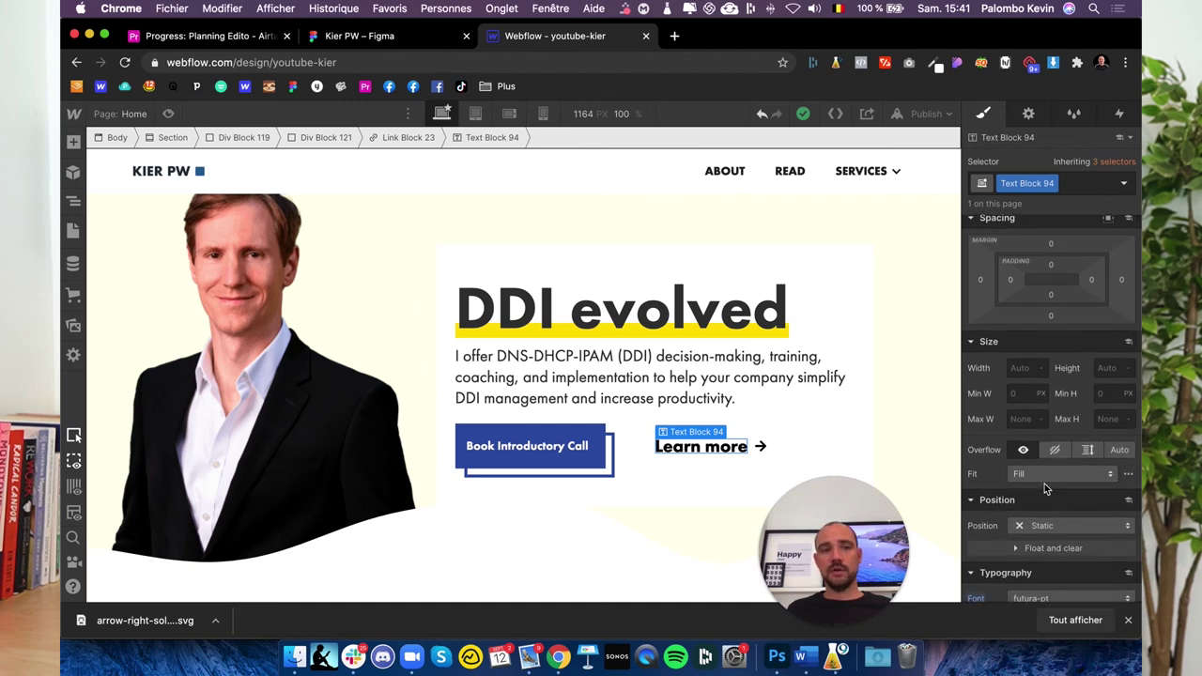
click(395, 35)
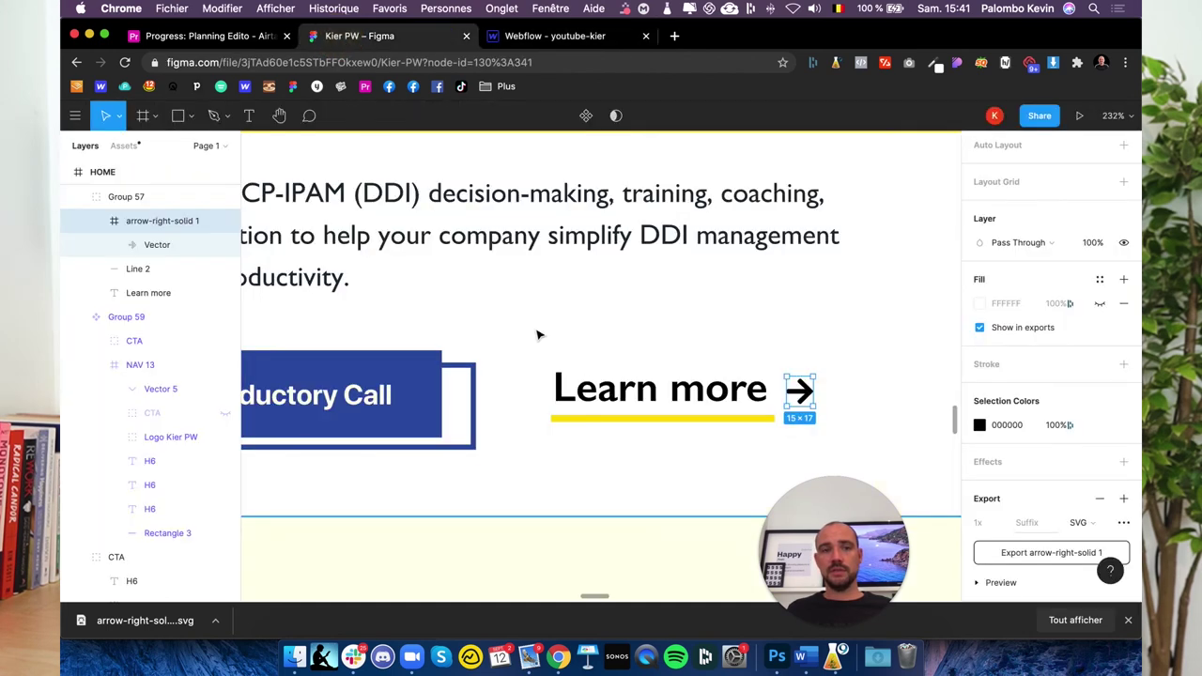
click(639, 423)
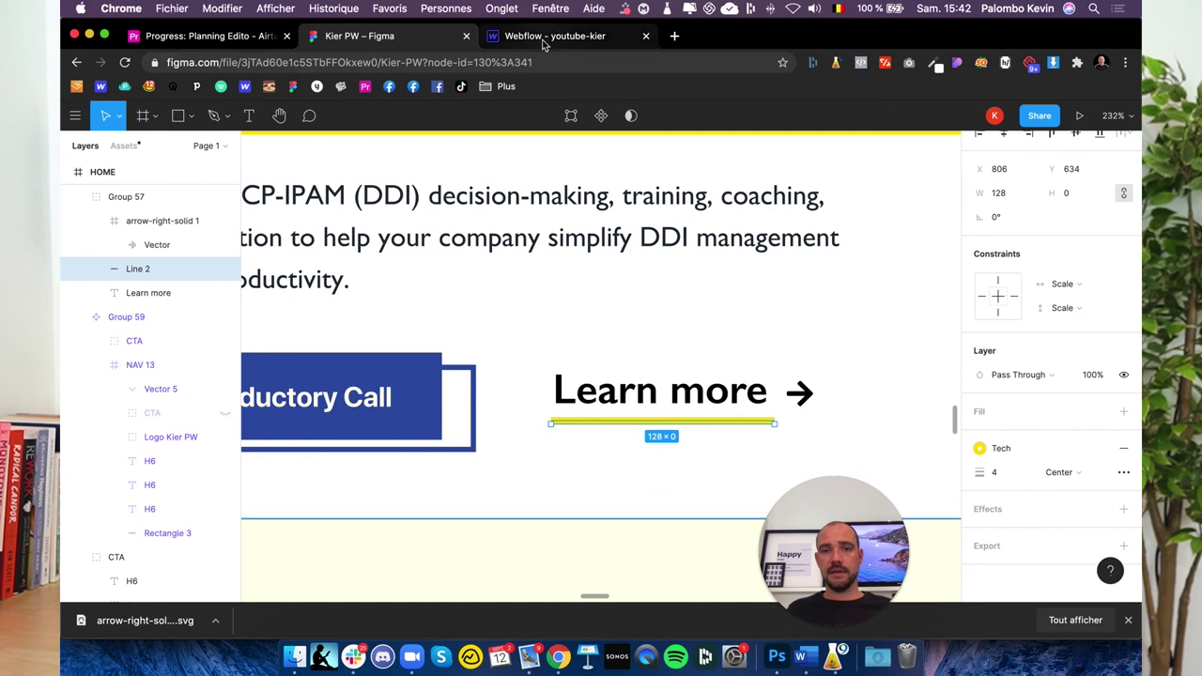
click(550, 36)
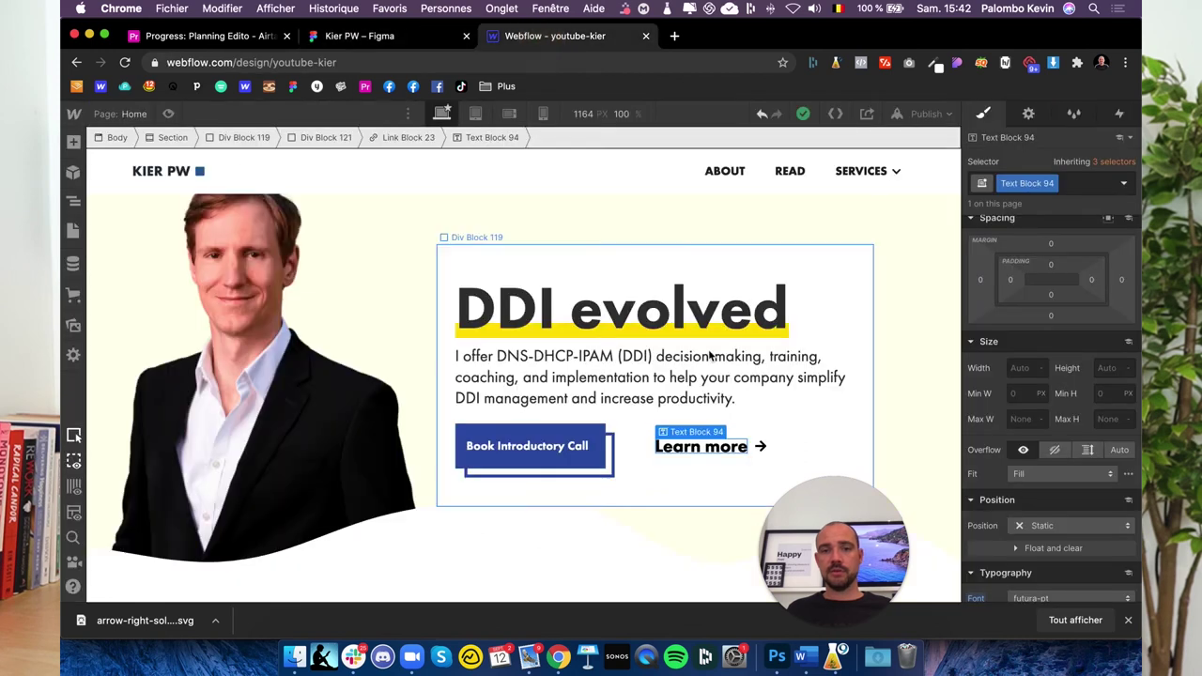
click(776, 444)
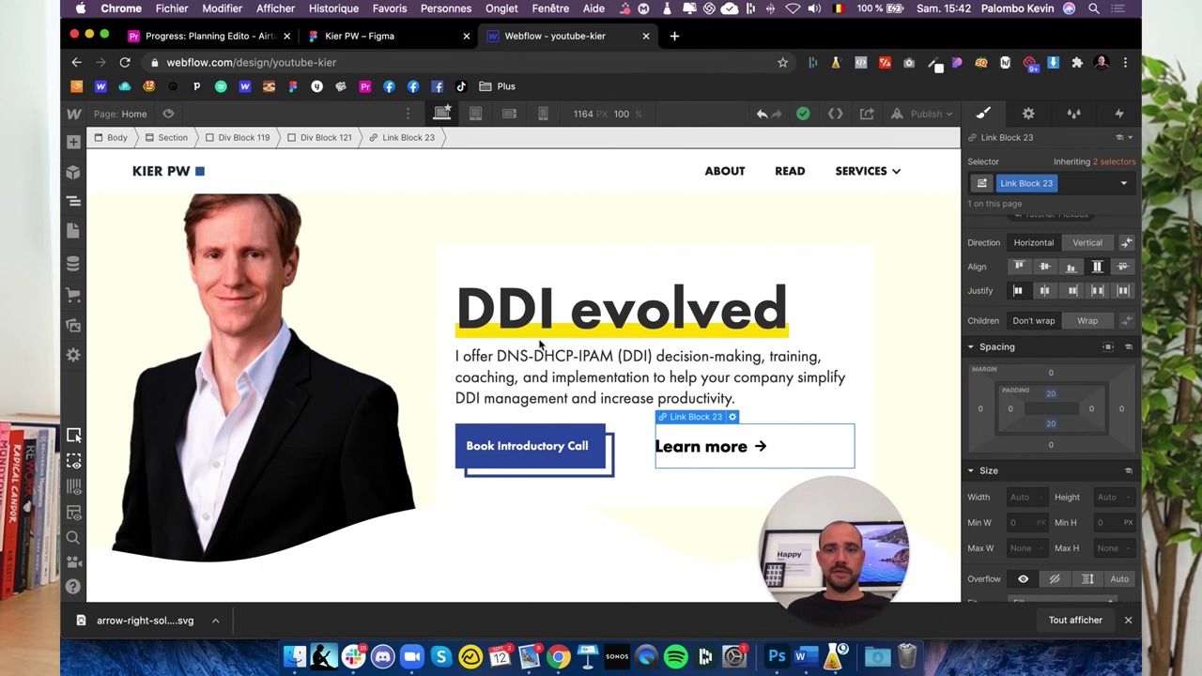
Set Link Block 23 position to Relative and drop a Div Block inside it.
scroll(1052, 442, down, 3)
click(1061, 493)
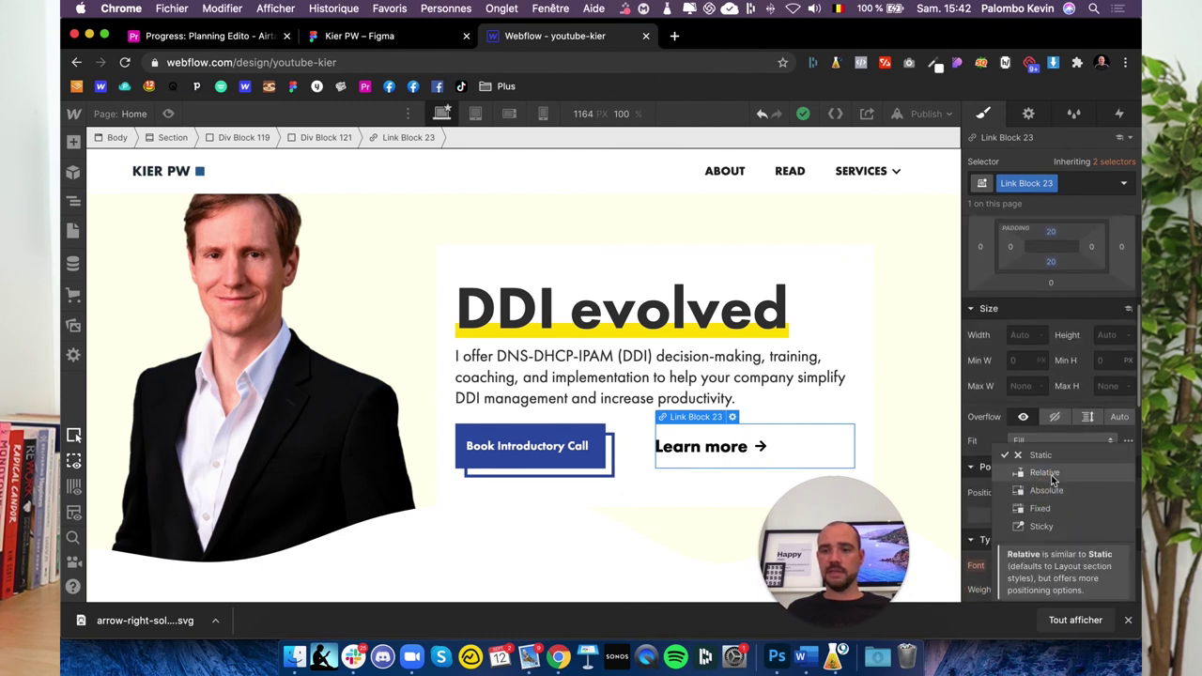
click(1051, 477)
click(73, 142)
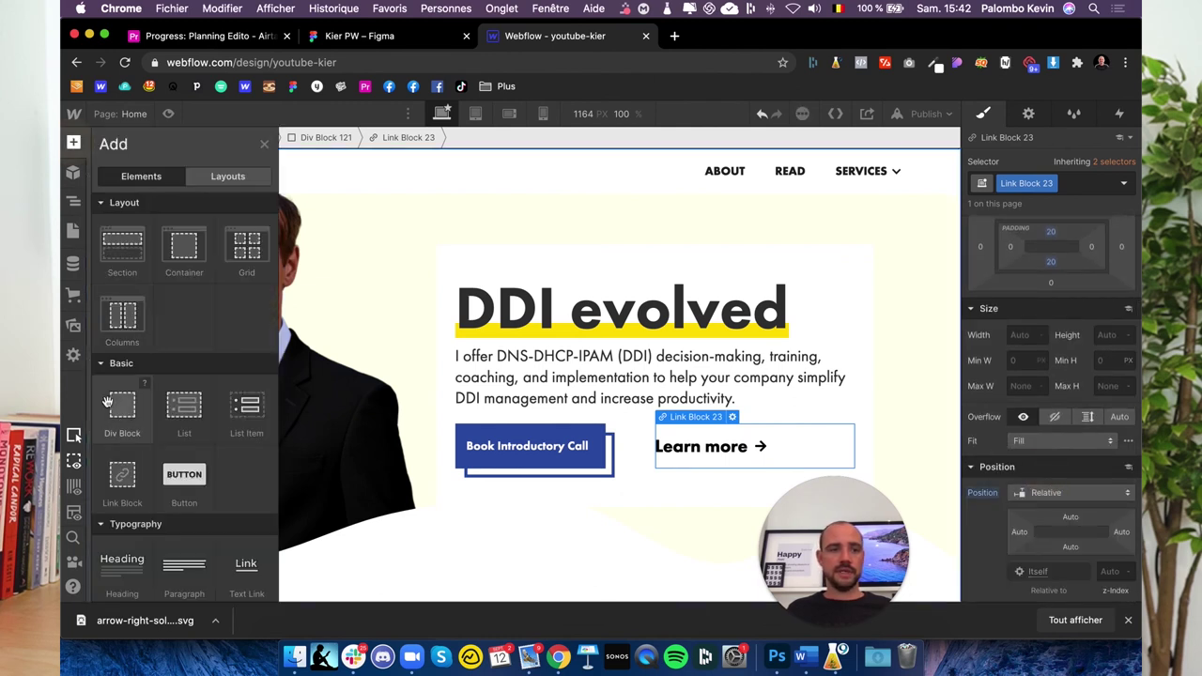
drag(113, 404, 779, 449)
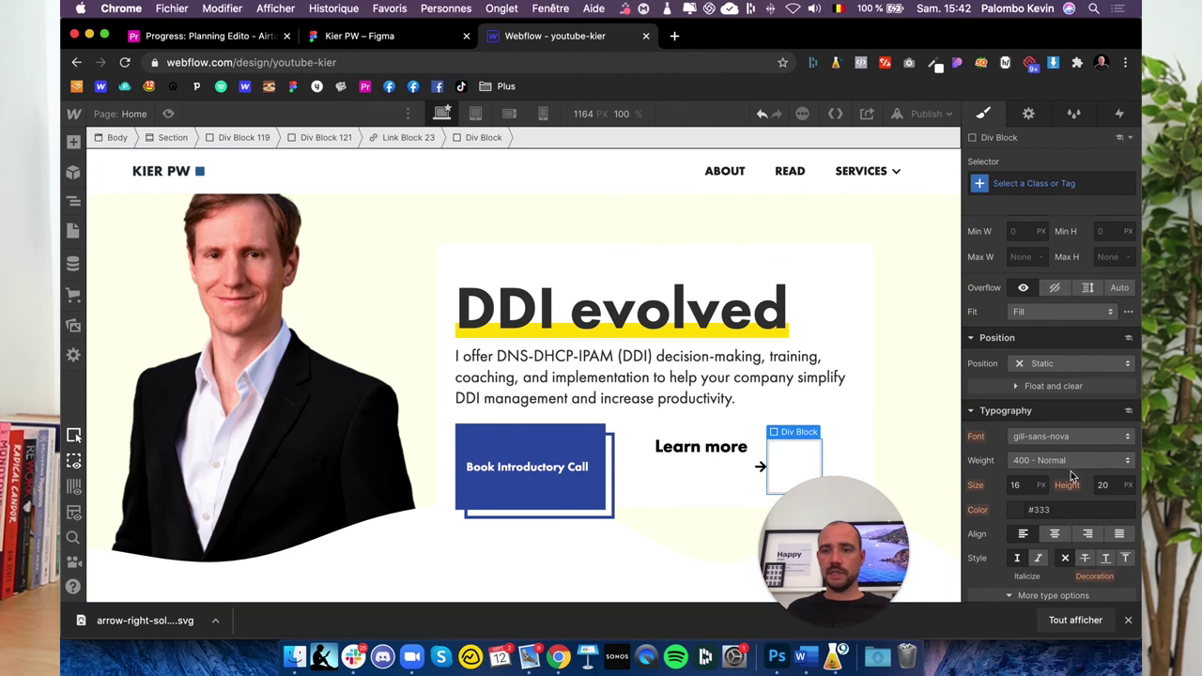
Give the new div the yellow Tech background, 100% width and 7 px height.
scroll(1061, 460, down, 5)
scroll(1025, 507, down, 5)
click(1016, 414)
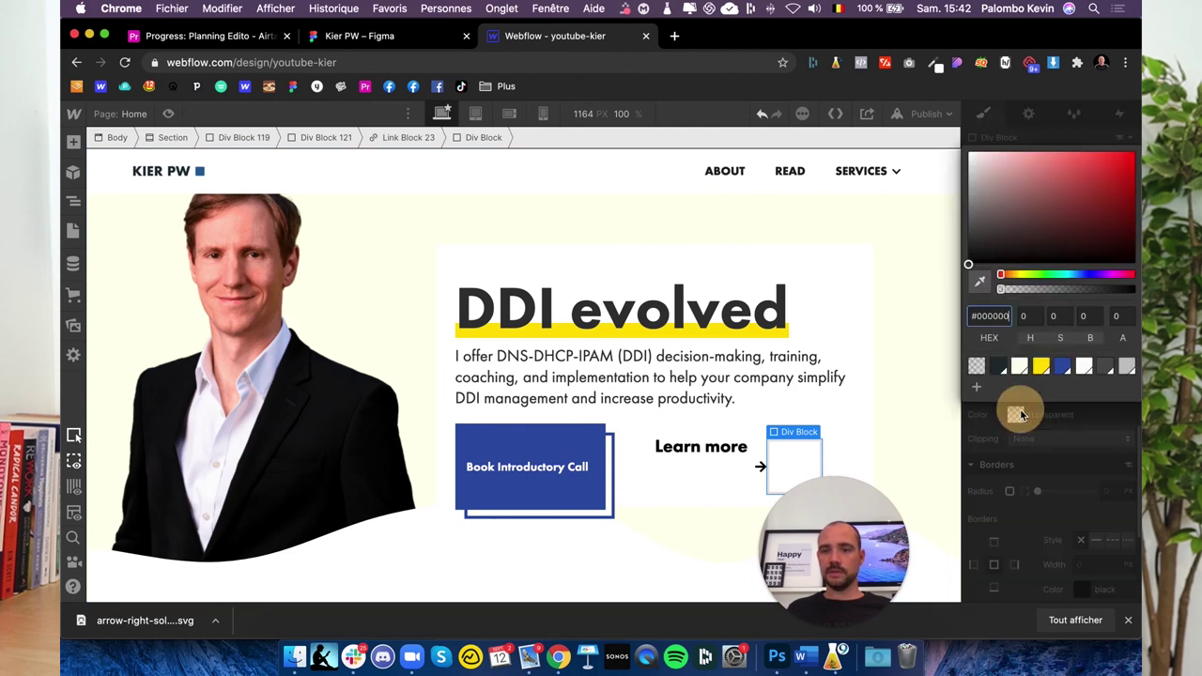
click(1043, 366)
scroll(1064, 504, up, 10)
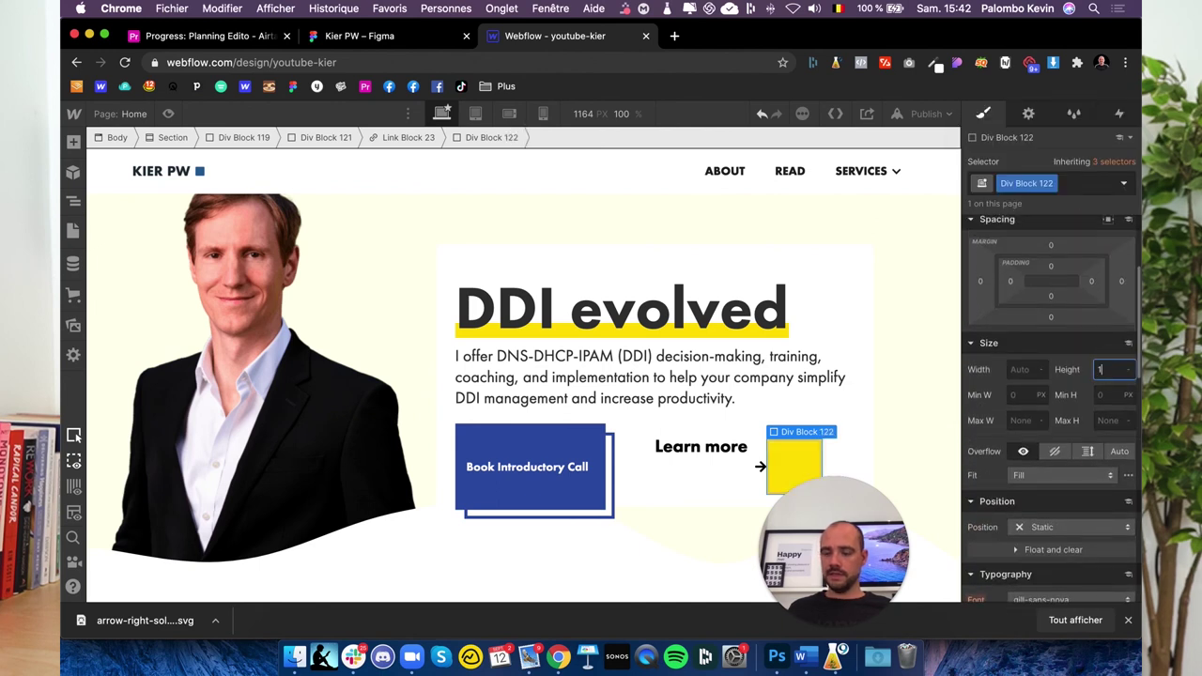
text(0)
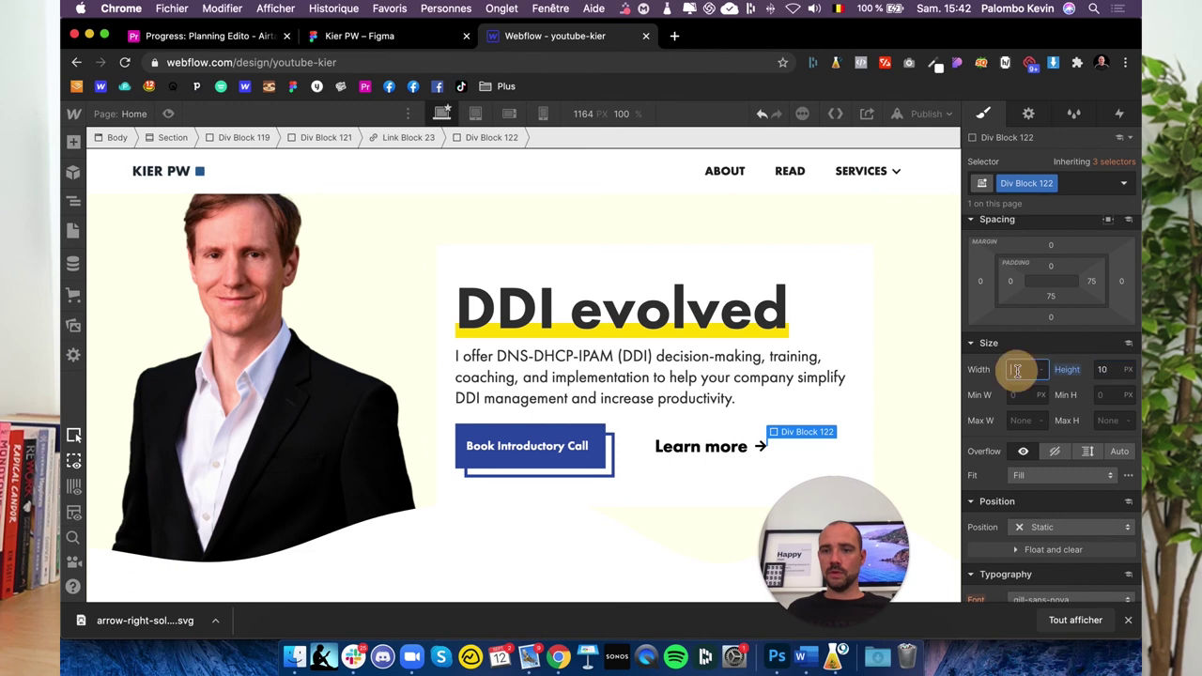
key(Return)
text(100)
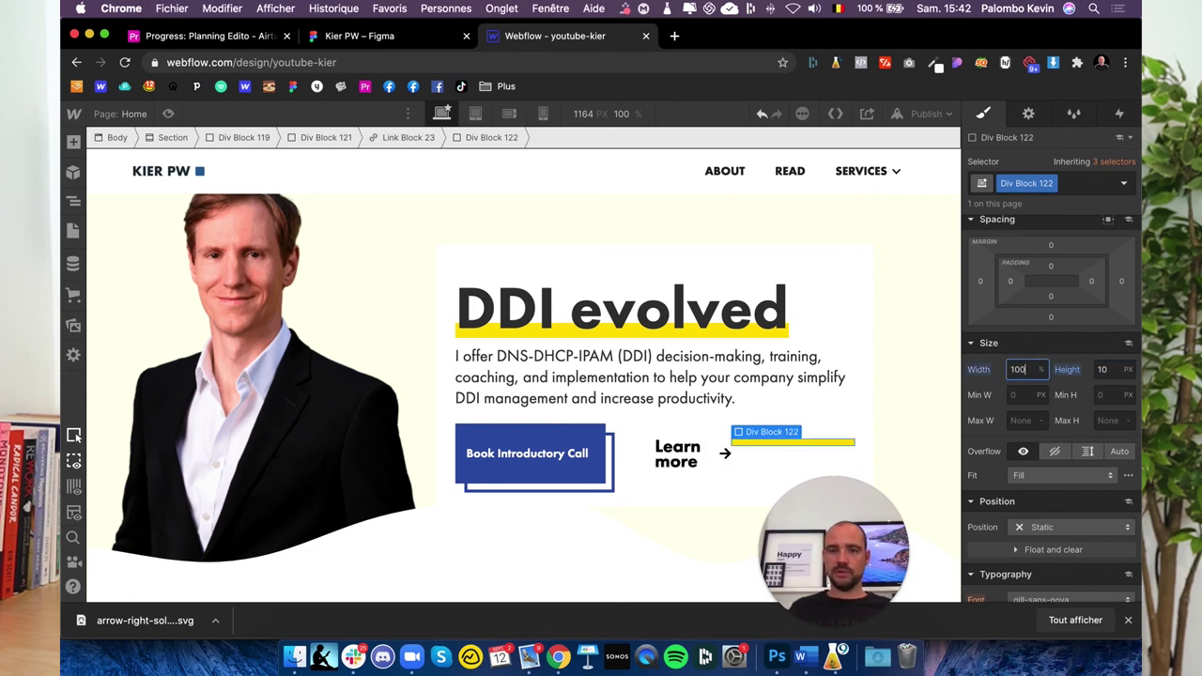
text(57)
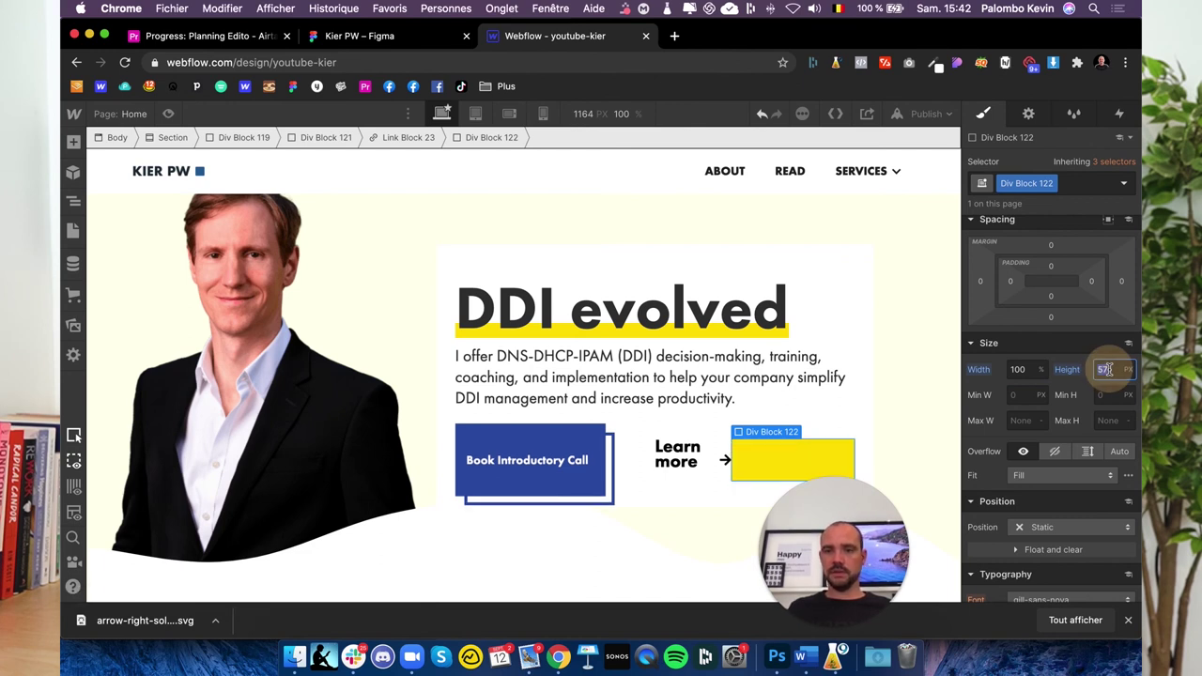
text(7)
key(Return)
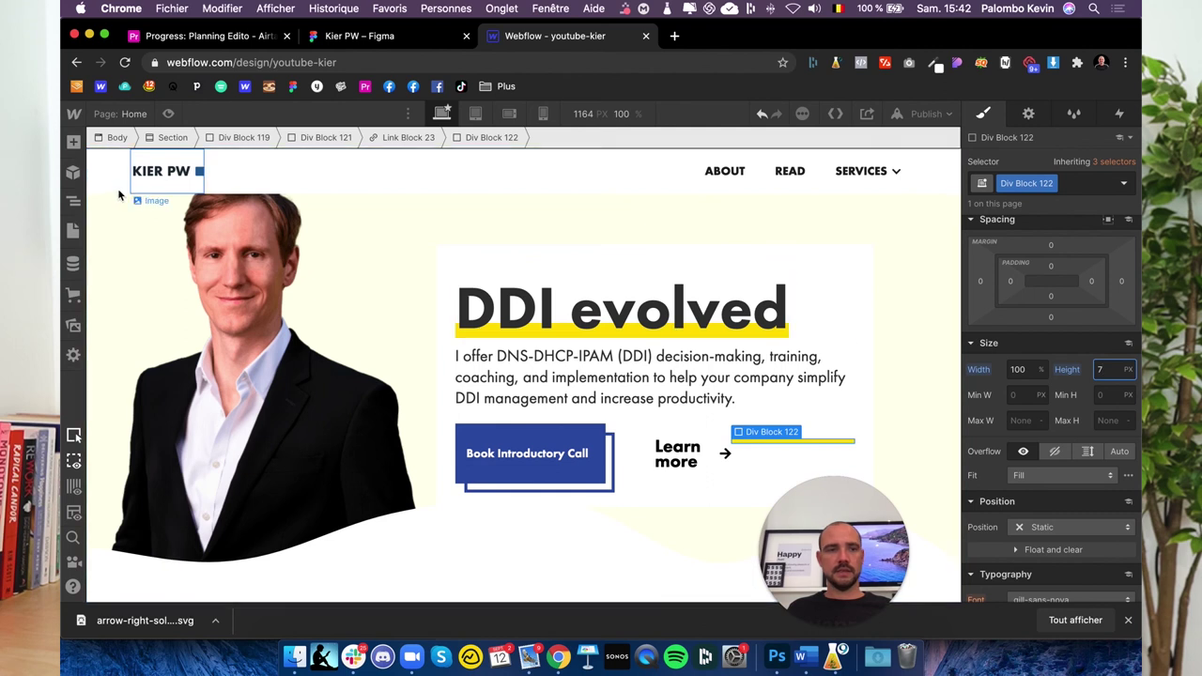
Stack the link vertically and wrap Learn more and its arrow in a horizontal flex Div Block.
click(83, 205)
click(155, 314)
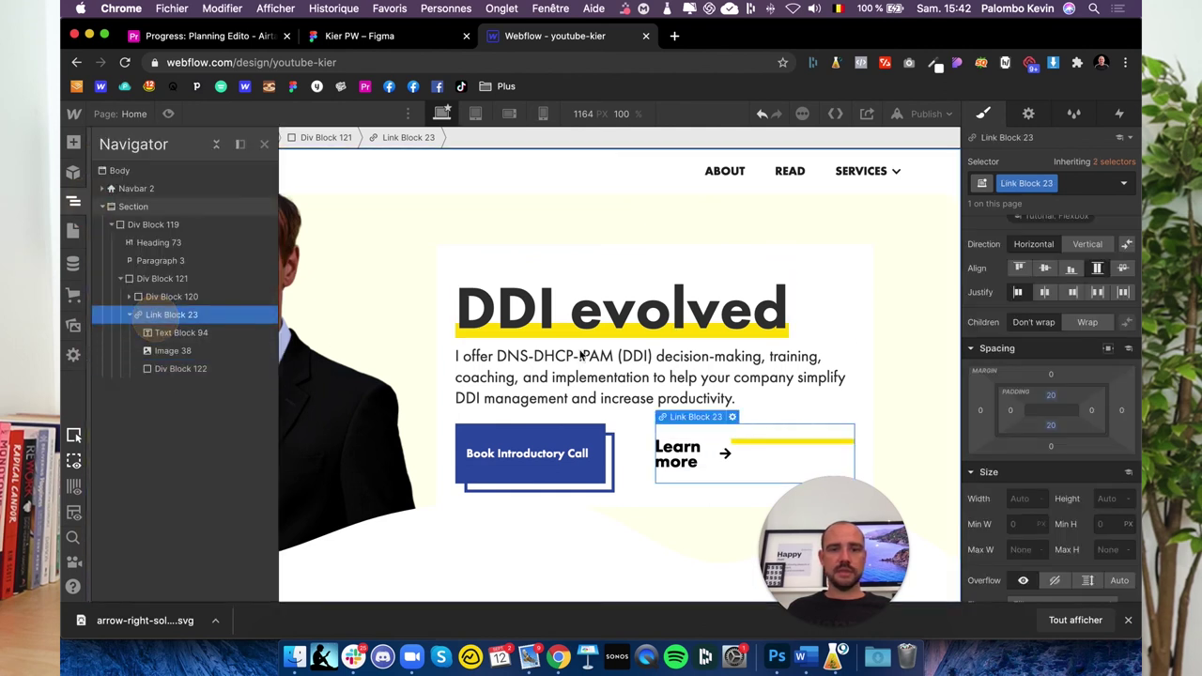
click(1074, 244)
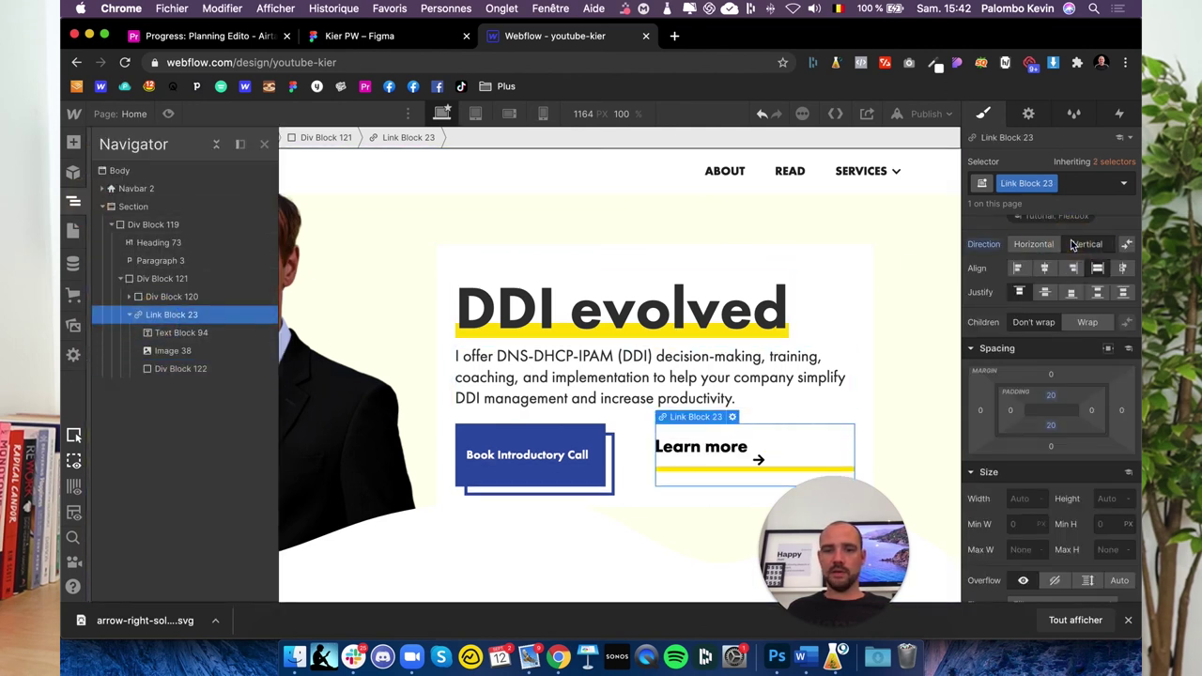
click(74, 143)
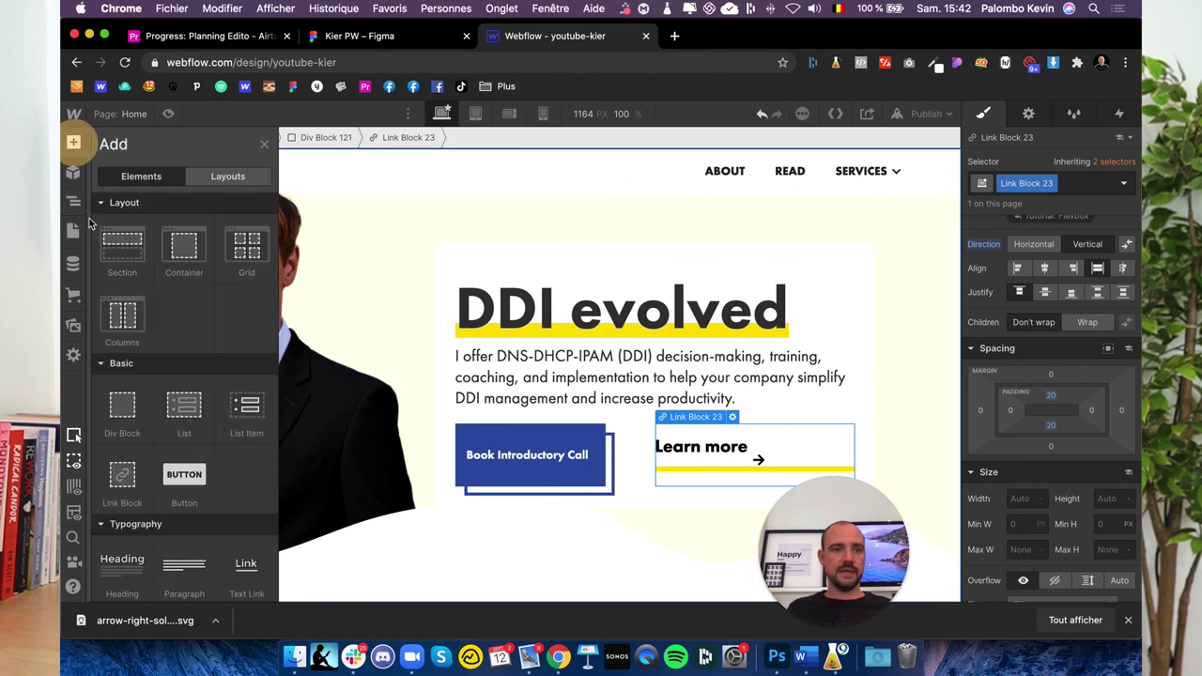
click(118, 409)
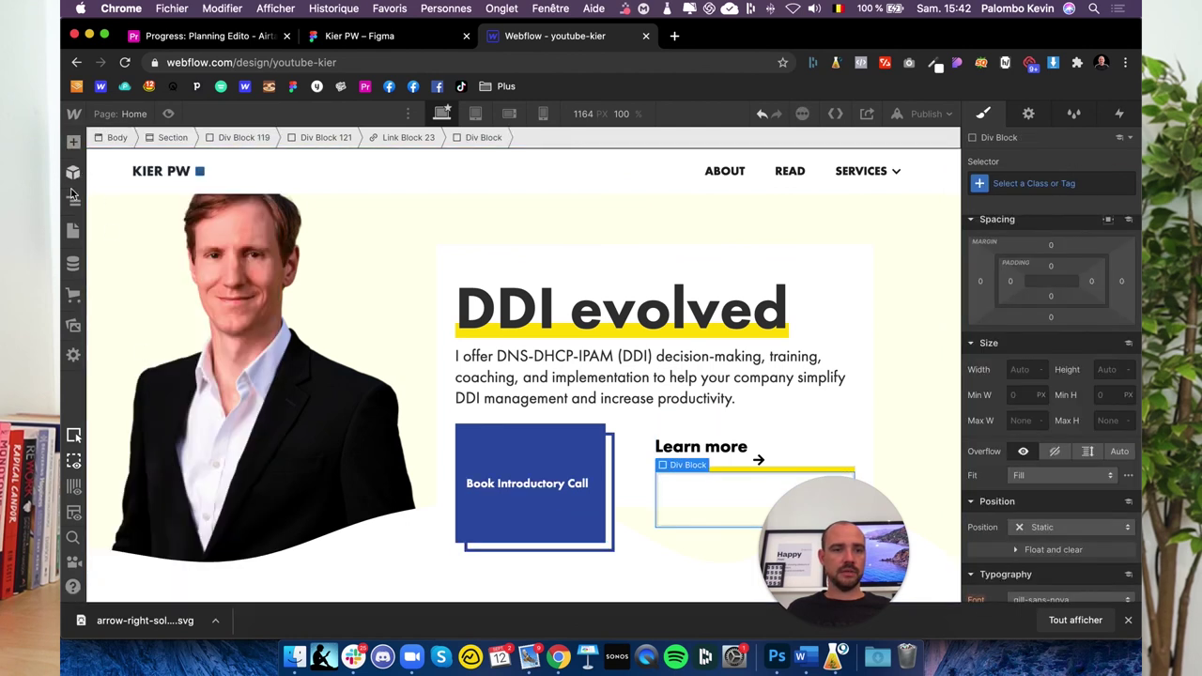
click(73, 201)
mouse_move(159, 385)
mouse_down()
mouse_move(163, 323)
mouse_move(169, 362)
mouse_up()
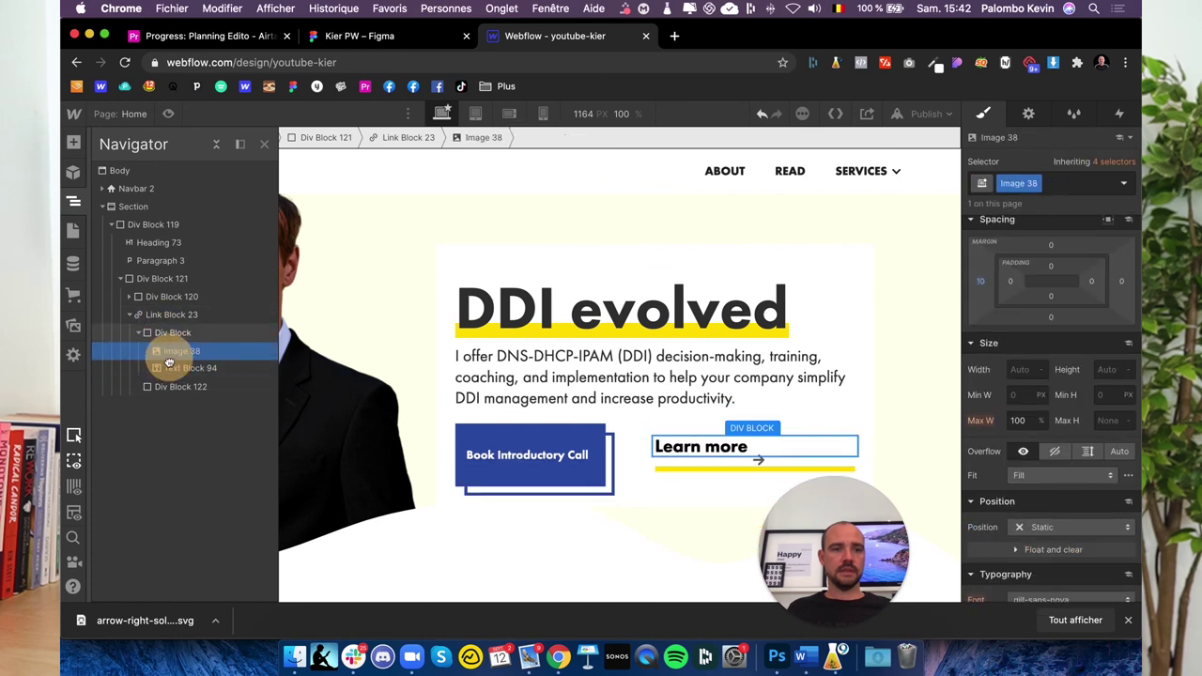
click(139, 333)
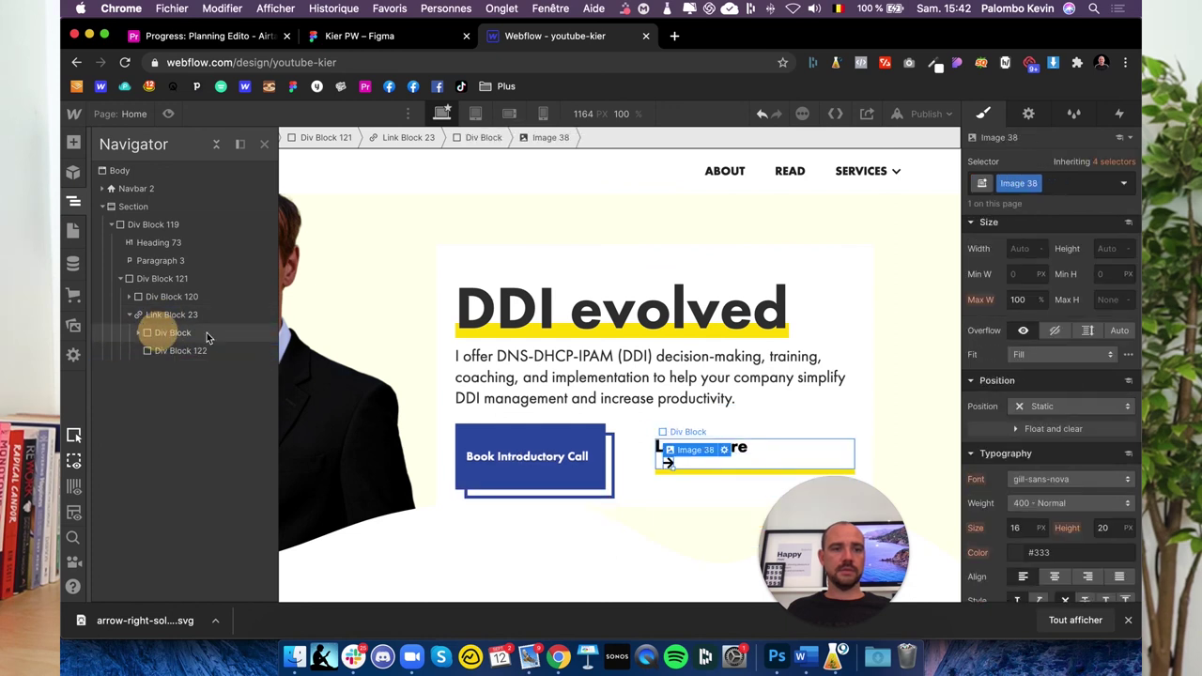
click(160, 332)
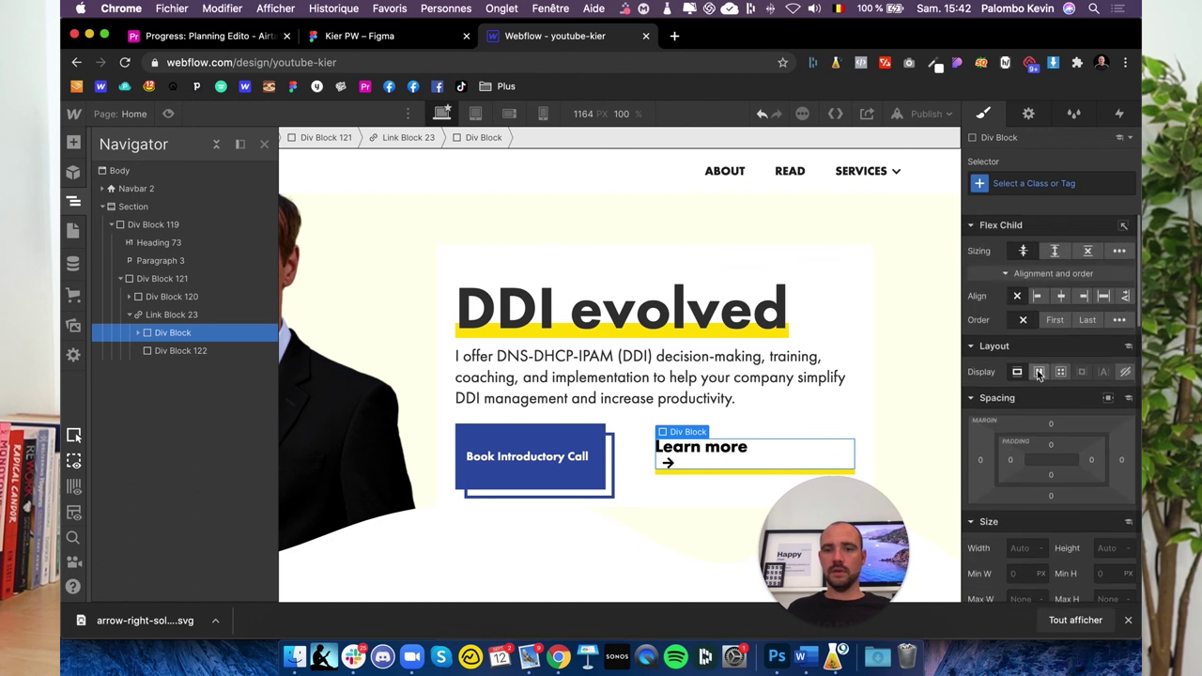
click(1039, 373)
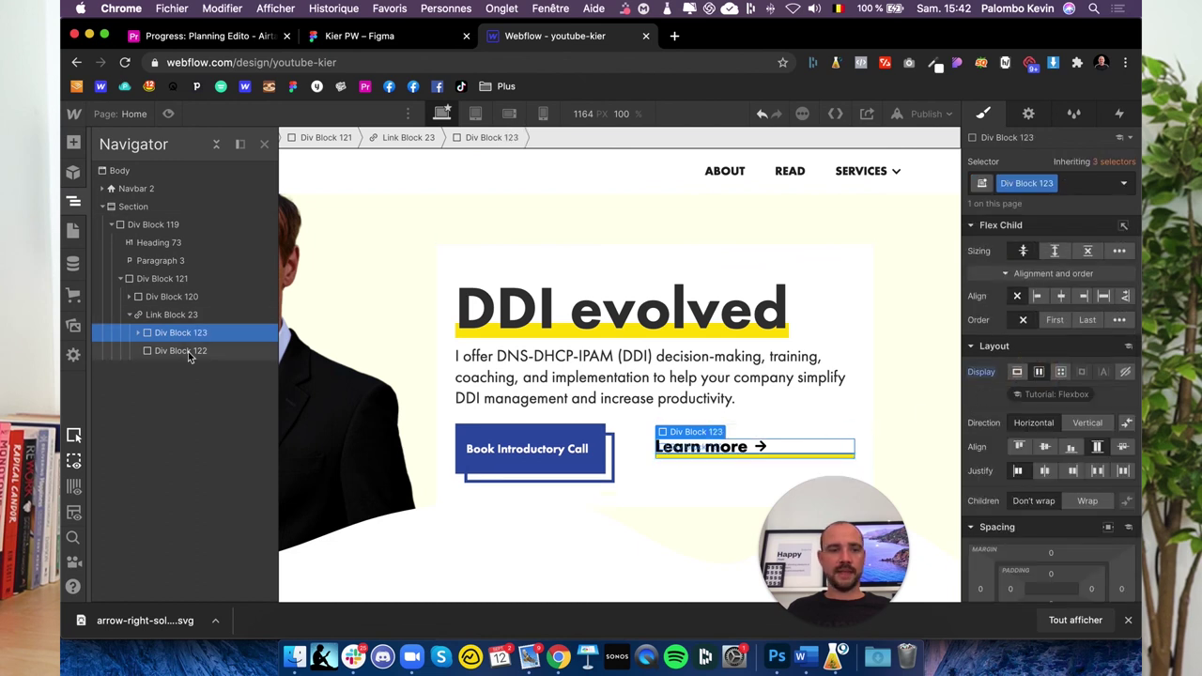
Shift the Learn more link block right with a 50 px left margin.
click(169, 316)
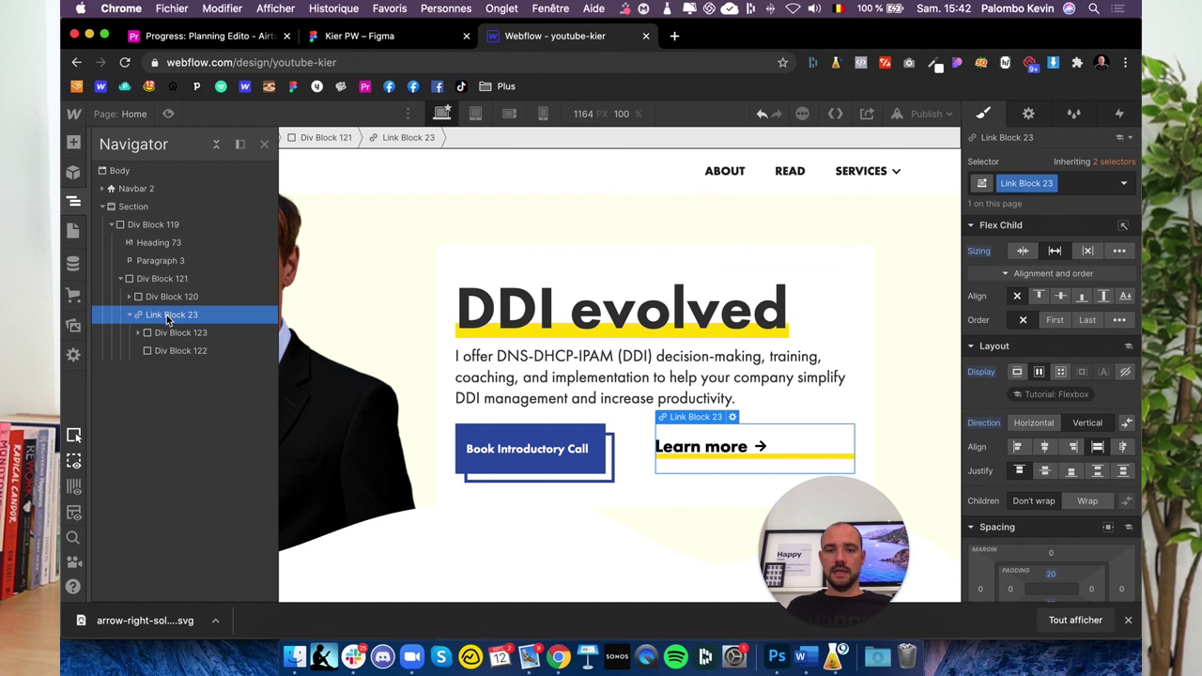
click(169, 350)
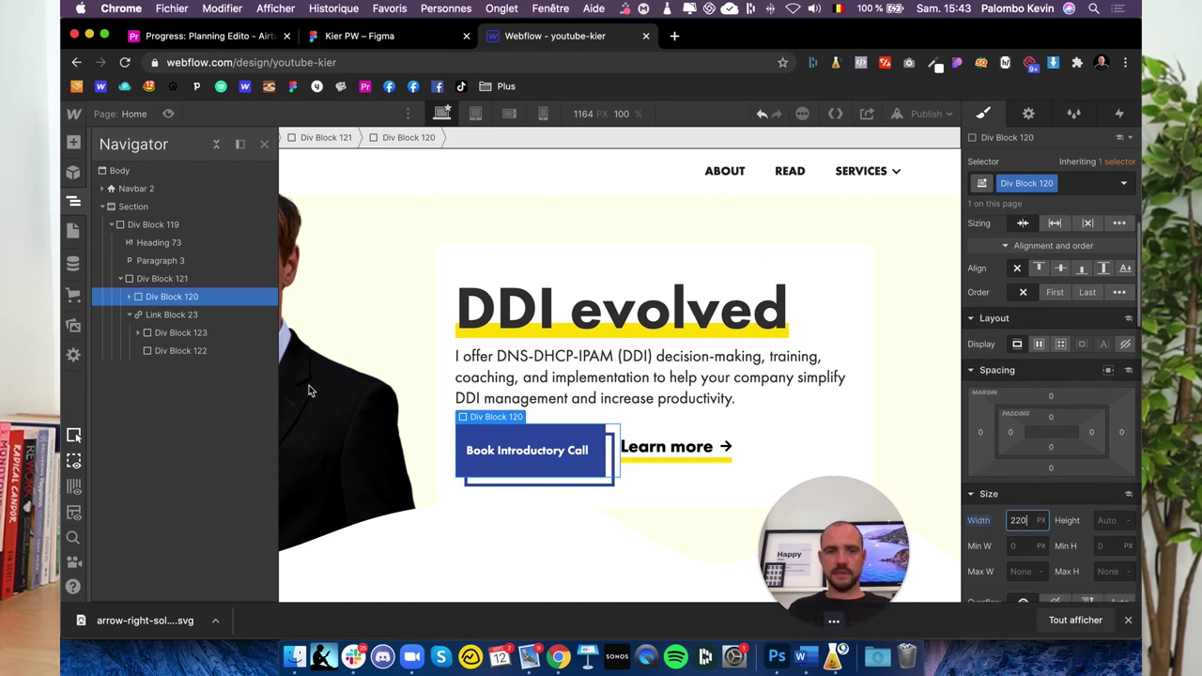
click(171, 315)
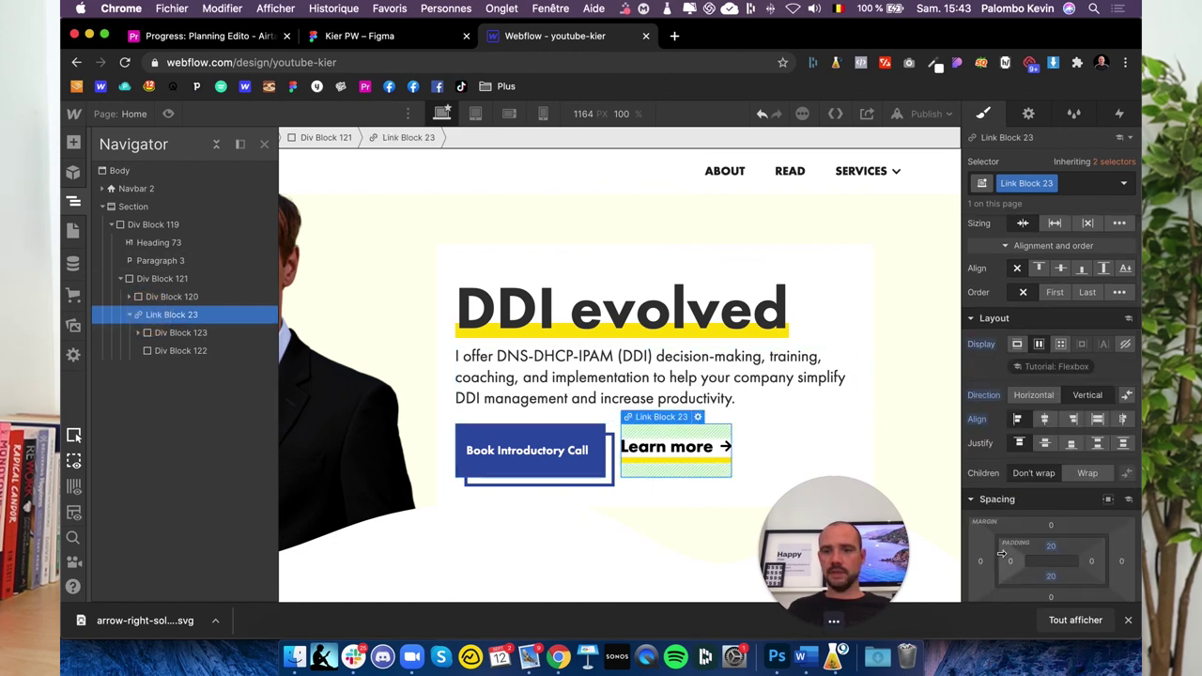
click(980, 561)
text(10)
key(Return)
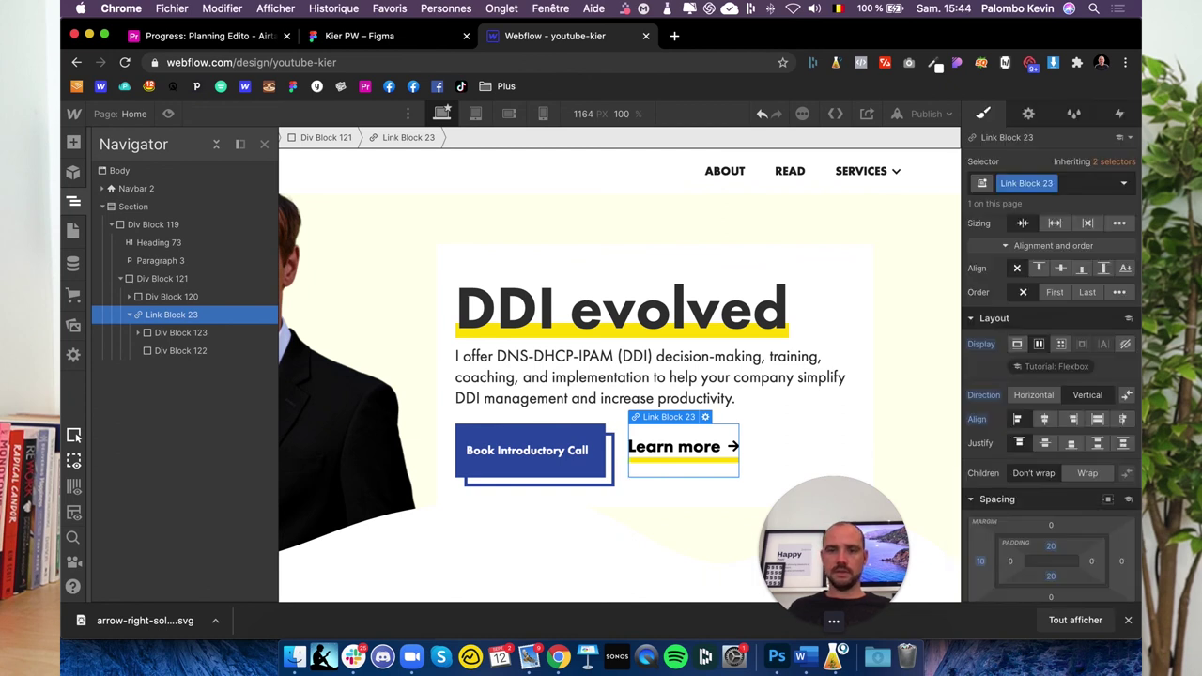
click(980, 562)
text(50)
key(Return)
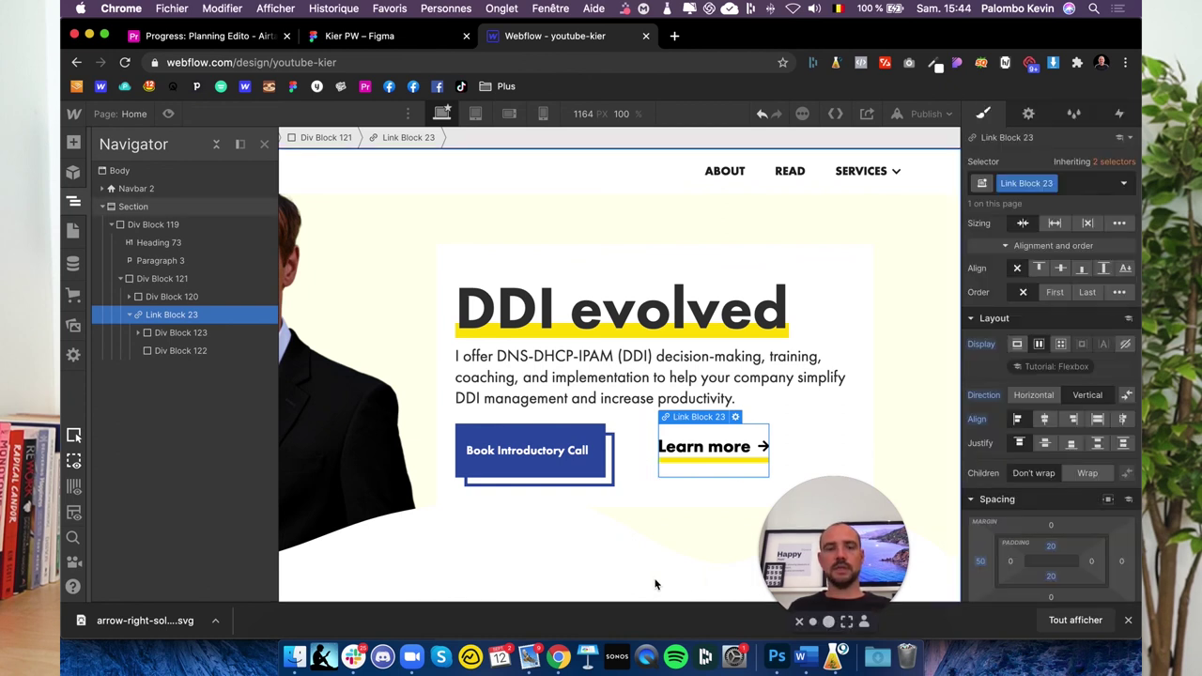
Compare the hero with Figma, then publish the site to the webflow.io domain and open it.
click(498, 527)
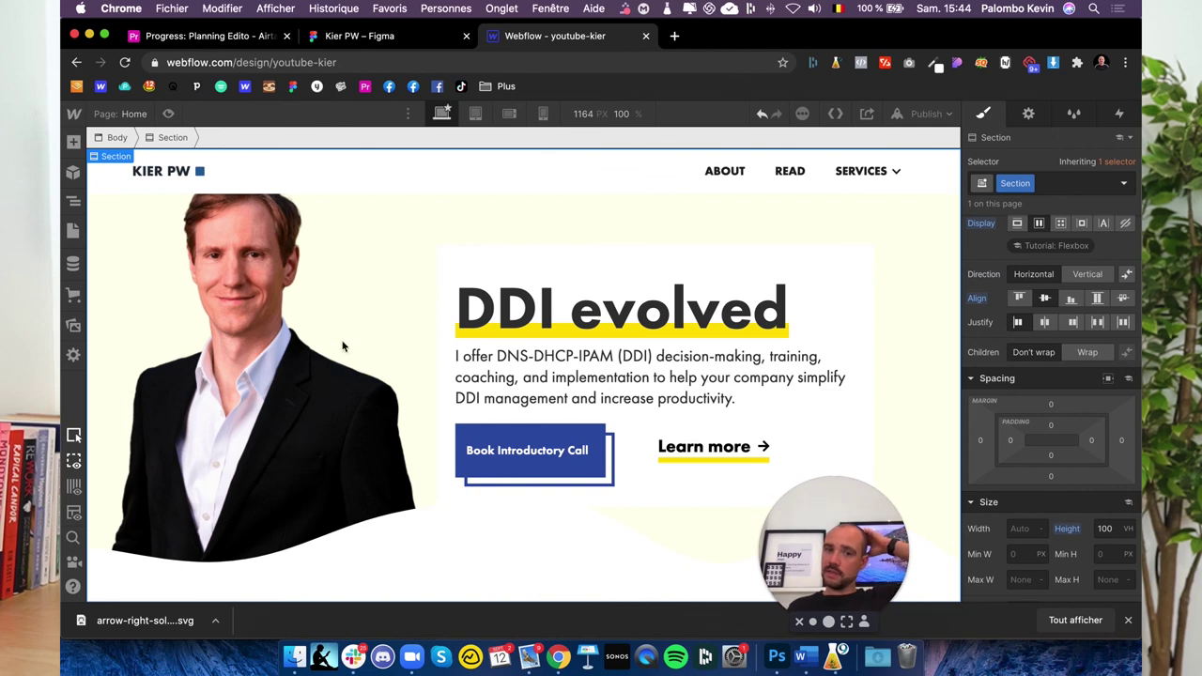
click(360, 36)
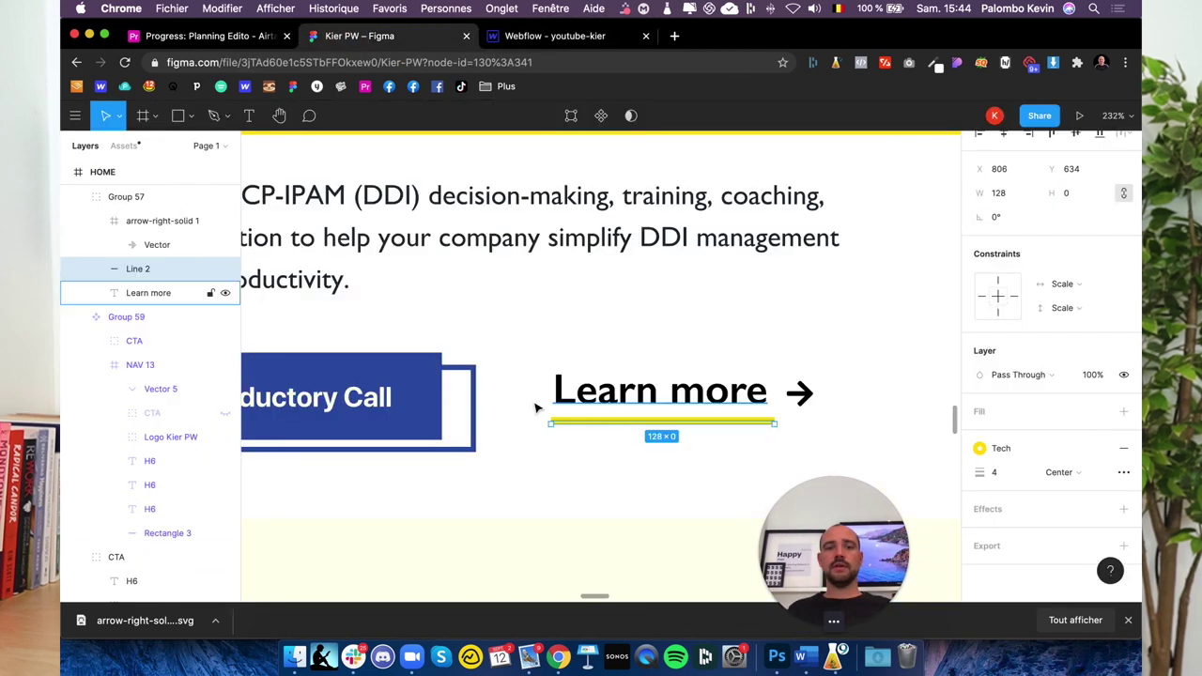
key(ctrl+Tab)
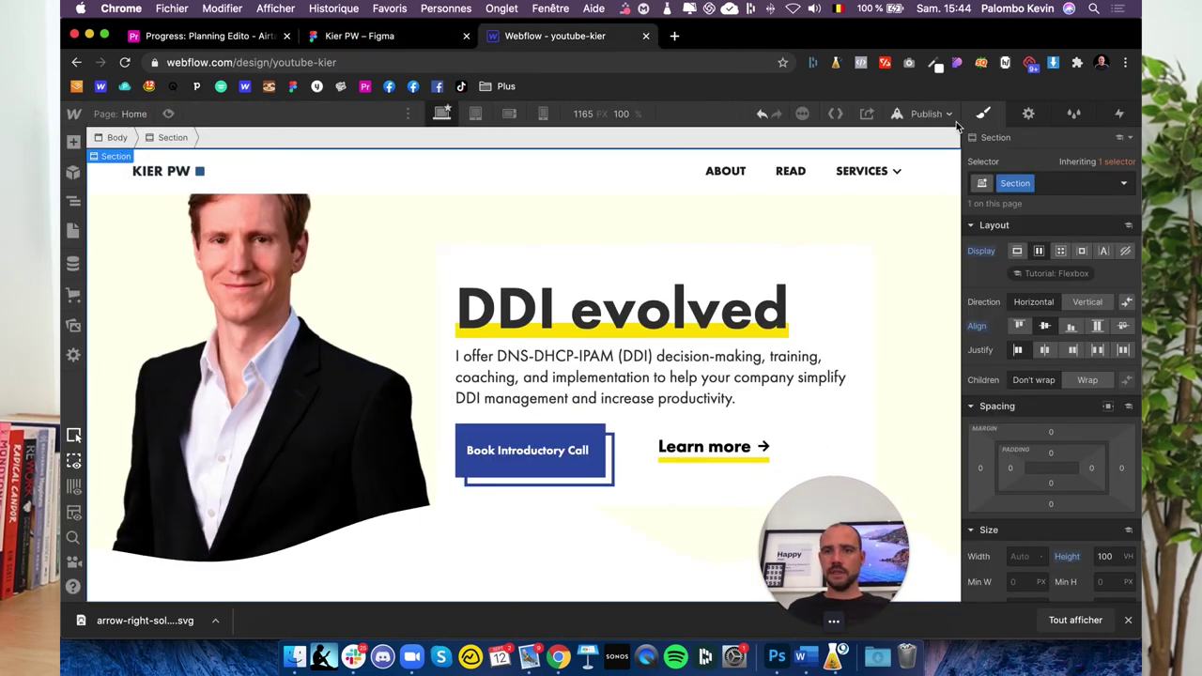
click(930, 114)
click(869, 300)
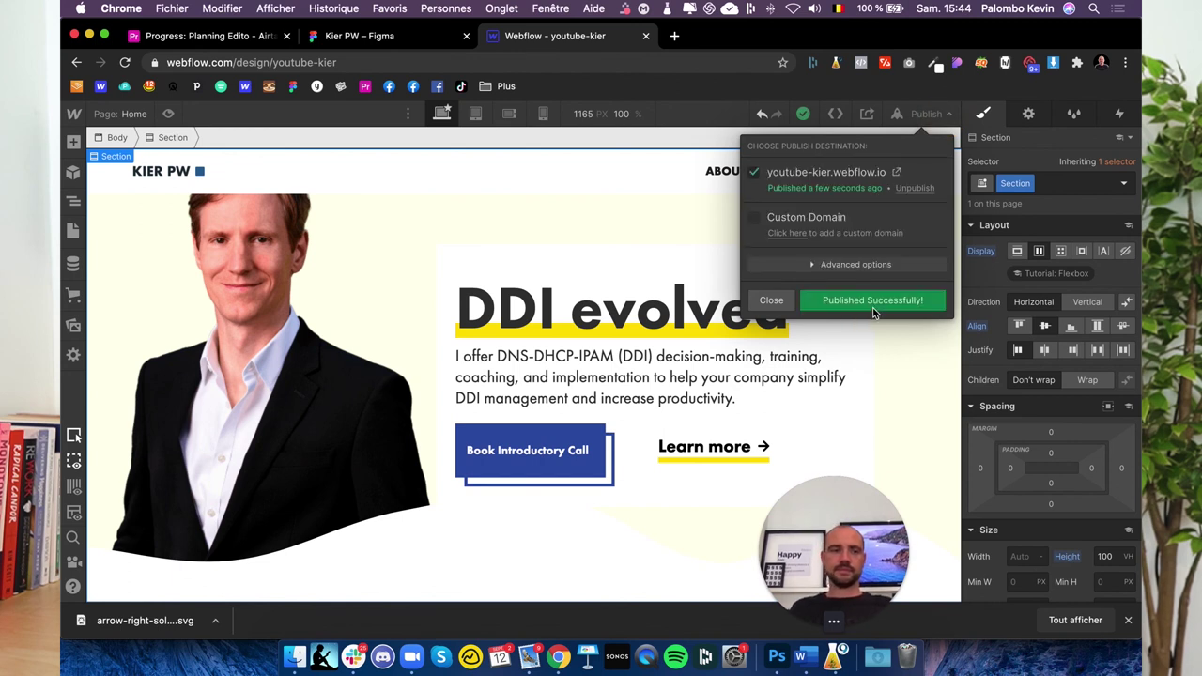
click(896, 172)
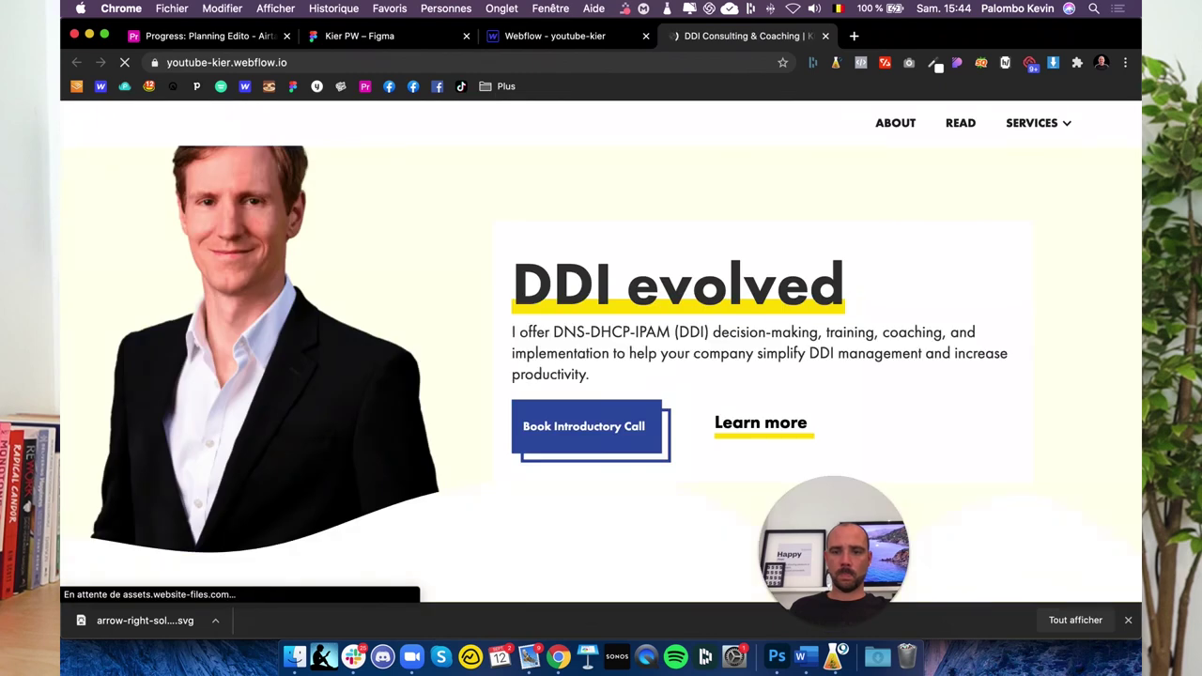
Dismiss Chrome's downloads bar on the live youtube-kier.webflow.io page and go back to Webflow.
click(1125, 621)
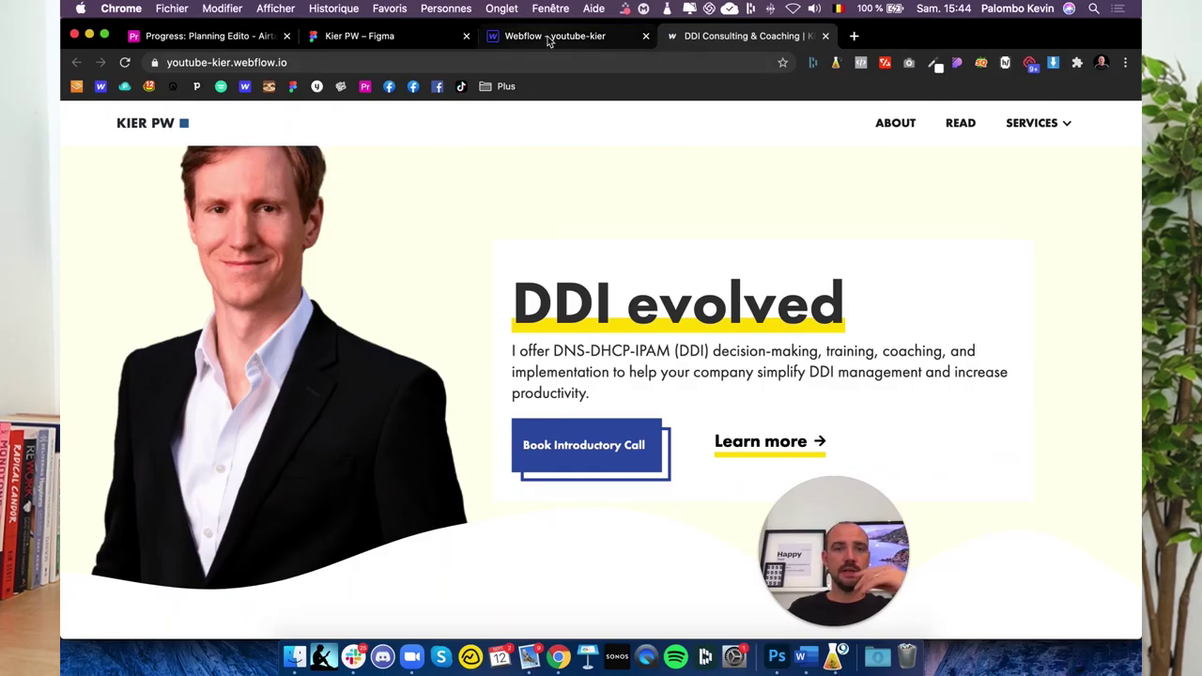
click(549, 37)
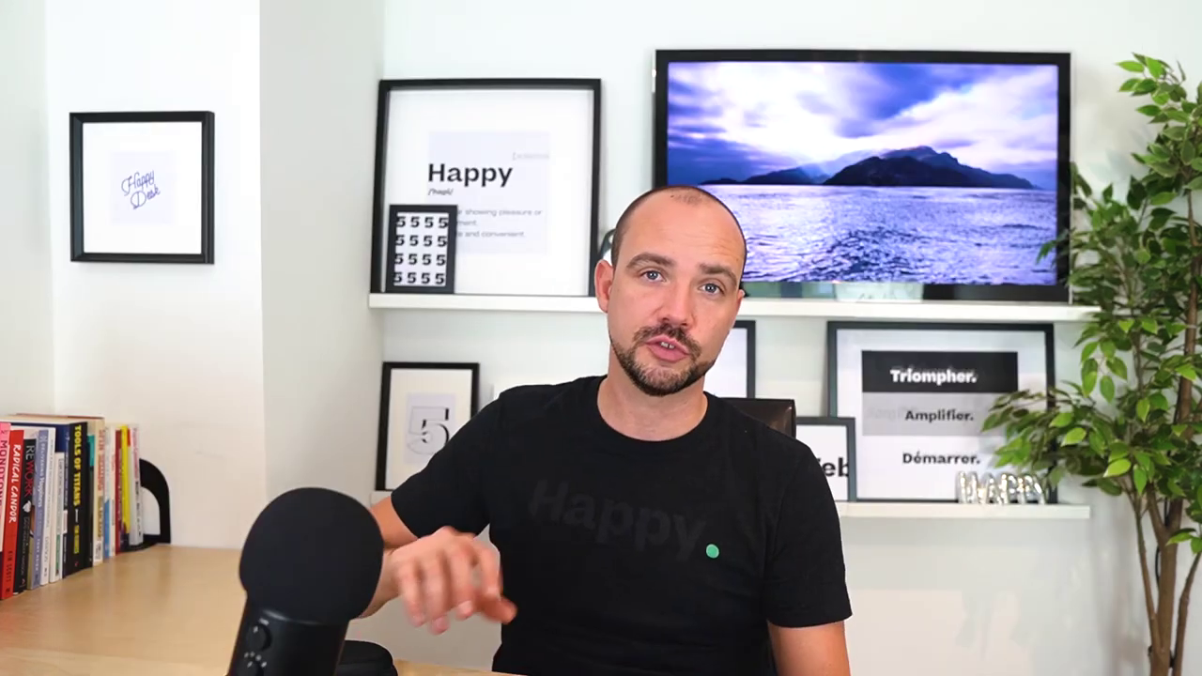